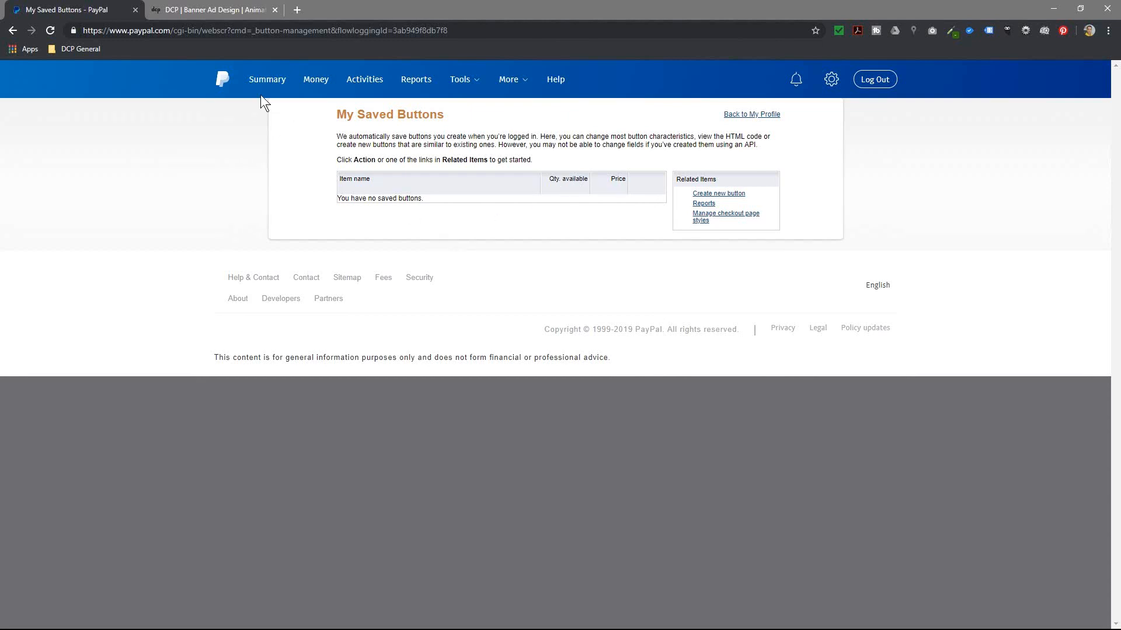
Step: Look up the starting price on the DCP Web Banner Ad Design page
{"action": "left_click", "coordinate": [204, 10]}
{"action": "mouse_move", "coordinate": [513, 89]}
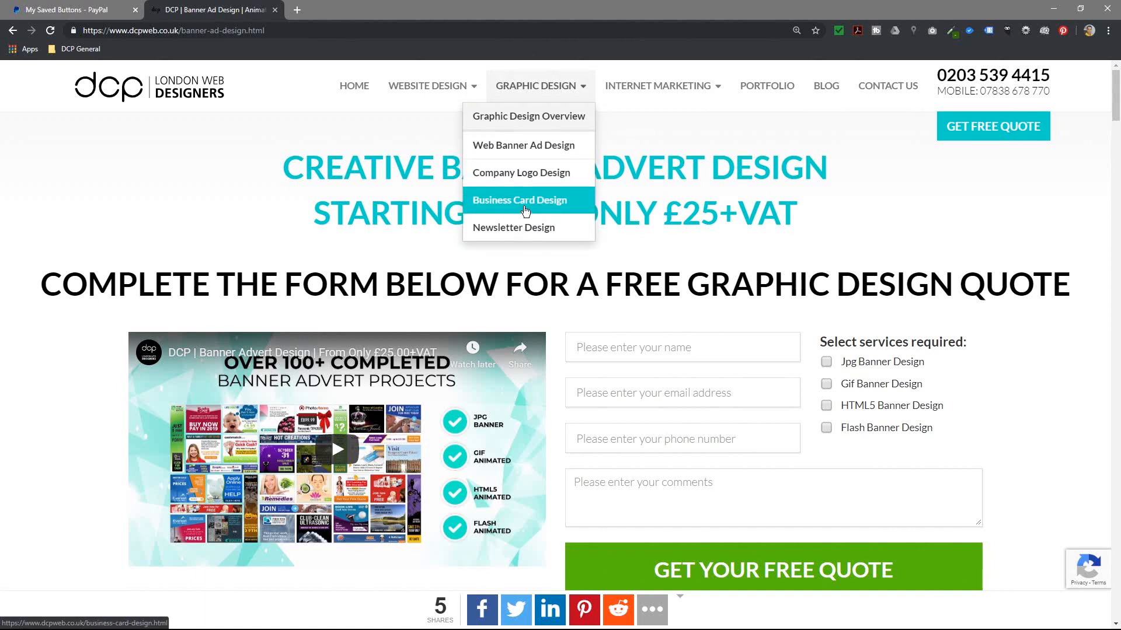
{"action": "left_click", "coordinate": [533, 147]}
{"action": "left_click_drag", "start_coordinate": [664, 218], "coordinate": [781, 221]}
{"action": "left_click", "coordinate": [782, 222]}
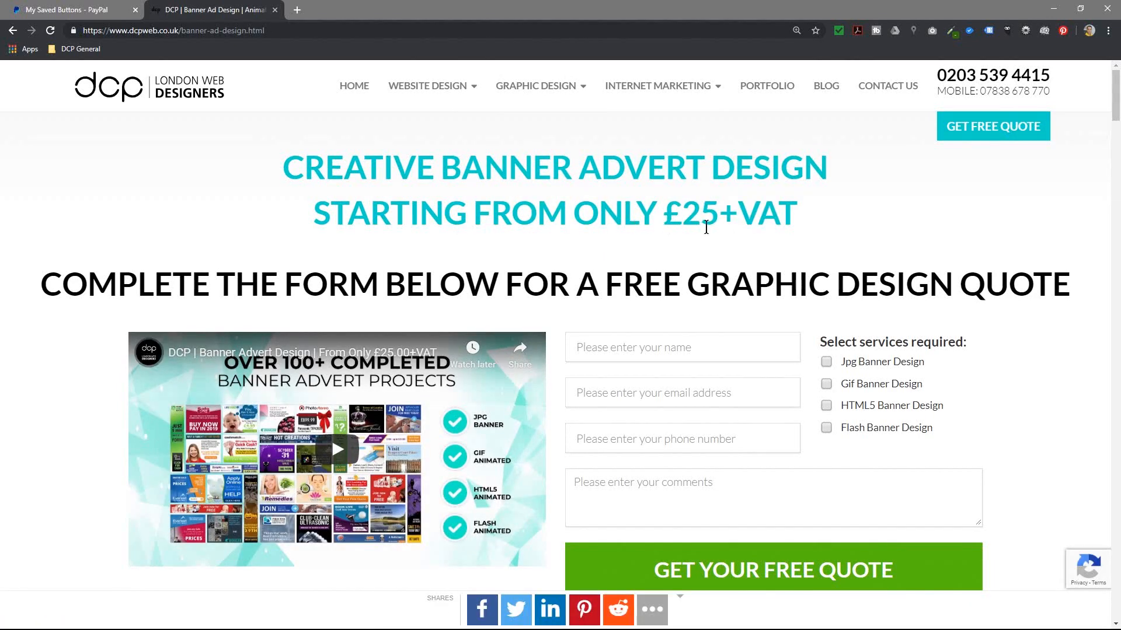
{"action": "left_click_drag", "start_coordinate": [664, 217], "coordinate": [783, 213]}
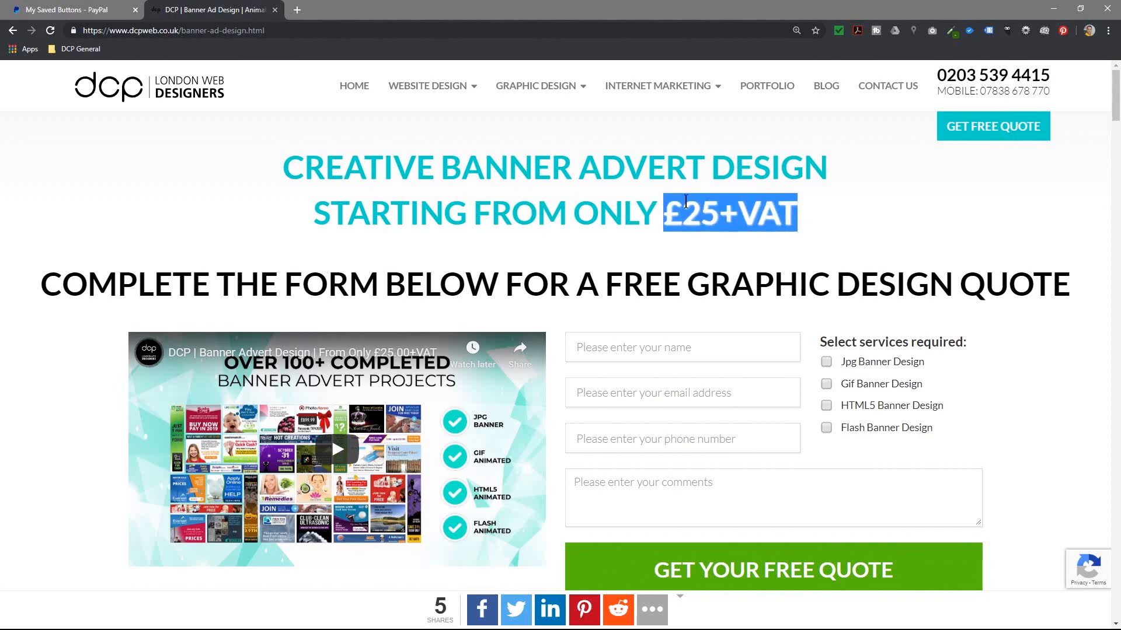
{"action": "left_click", "coordinate": [680, 221]}
{"action": "scroll", "coordinate": [548, 252], "scroll_direction": "down", "scroll_amount": 1}
{"action": "scroll", "coordinate": [549, 252], "scroll_direction": "down", "scroll_amount": 10}
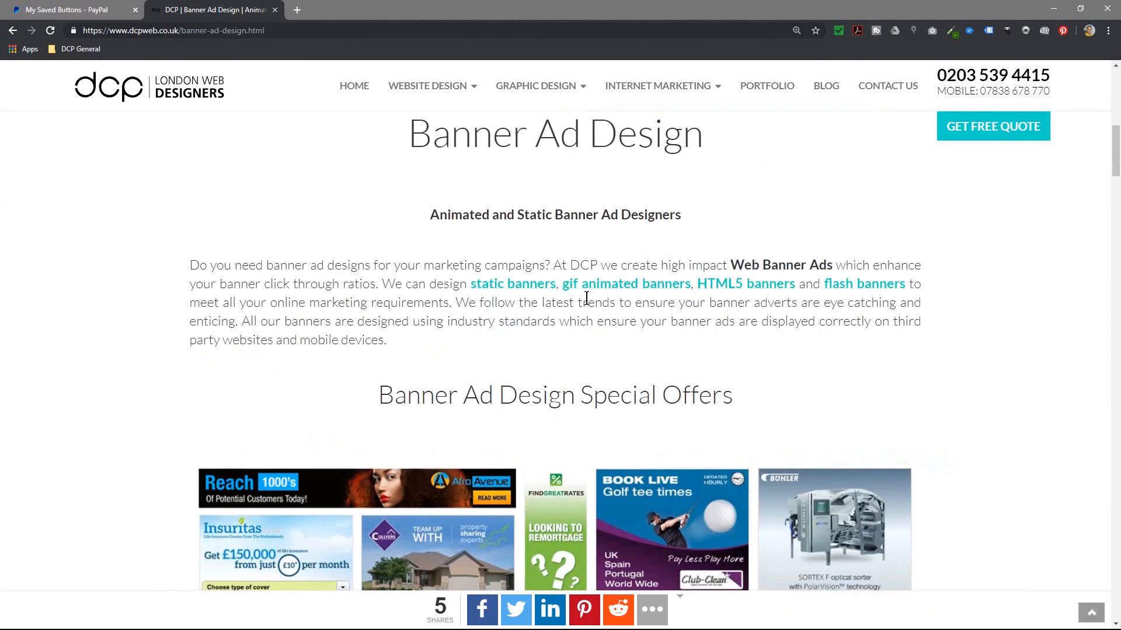
{"action": "scroll", "coordinate": [532, 204], "scroll_direction": "up", "scroll_amount": 10}
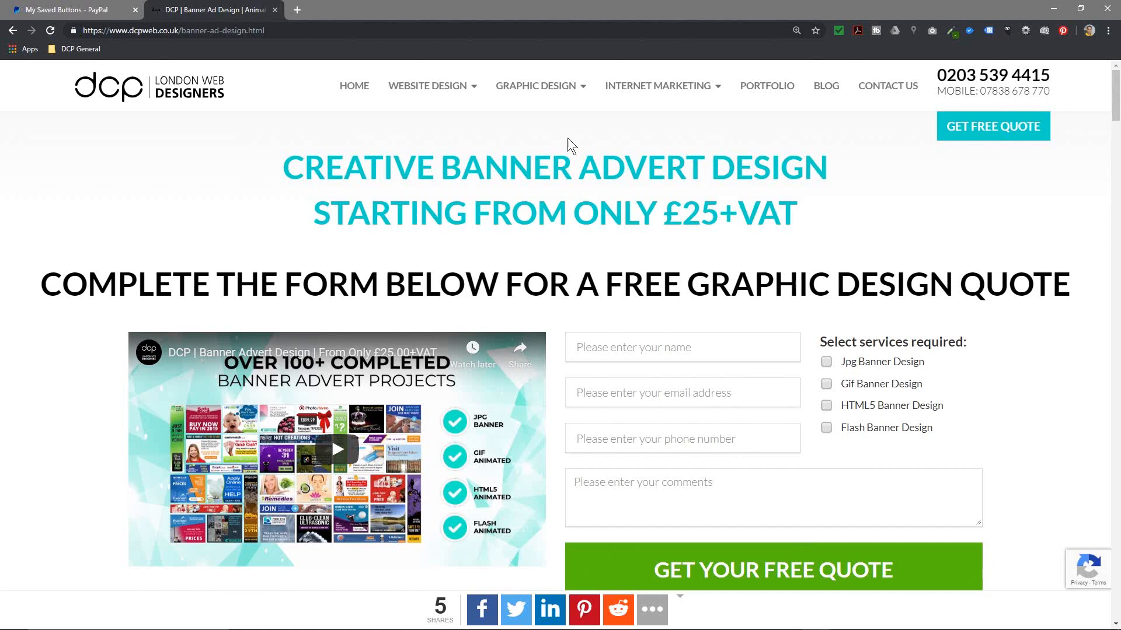
Step: Back in PayPal, adjust the page zoom and start a new button, bringing up the button type list
{"action": "left_click", "coordinate": [59, 10]}
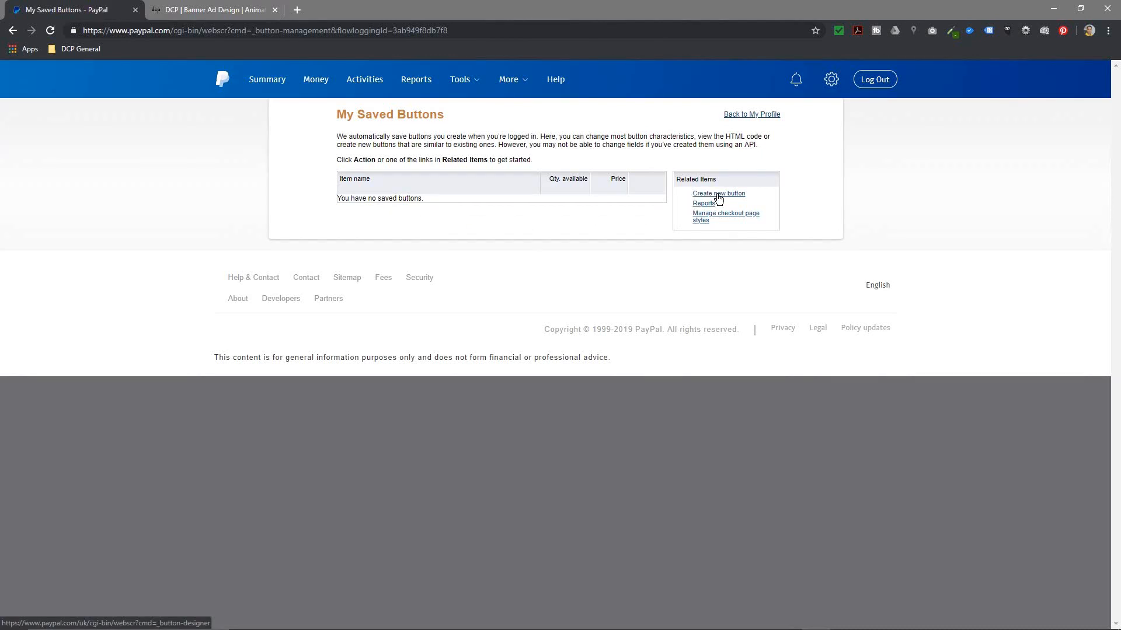
{"action": "key", "text": "ctrl+plus"}
{"action": "key", "text": "ctrl+plus"}
{"action": "key", "text": "ctrl+plus"}
{"action": "key", "text": "ctrl+plus"}
{"action": "key", "text": "ctrl+minus"}
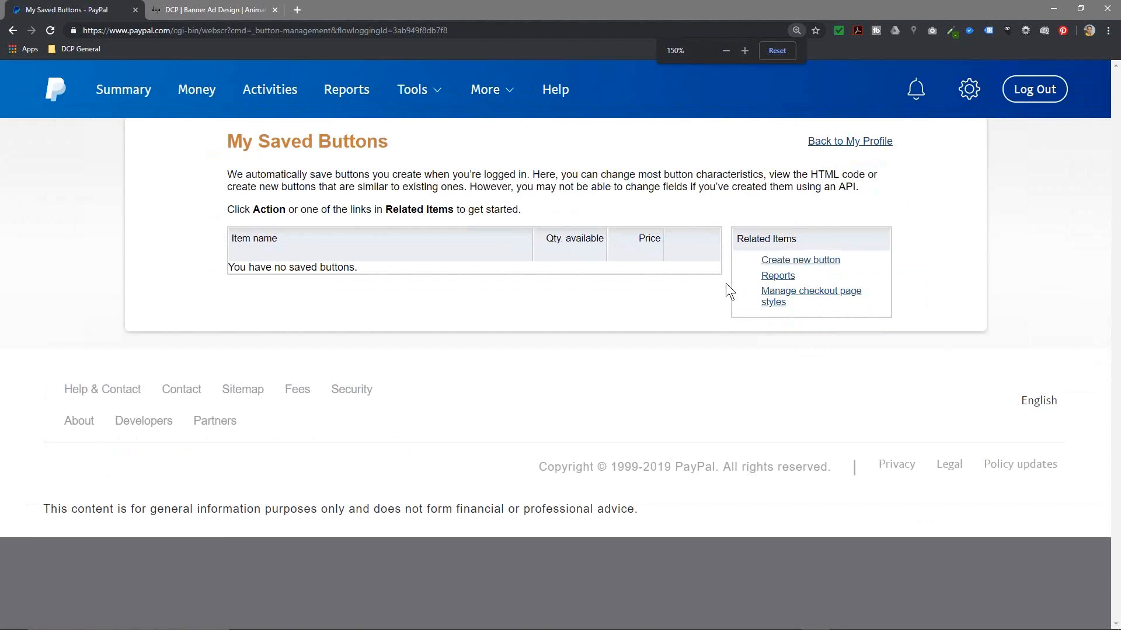
{"action": "left_click", "coordinate": [792, 265]}
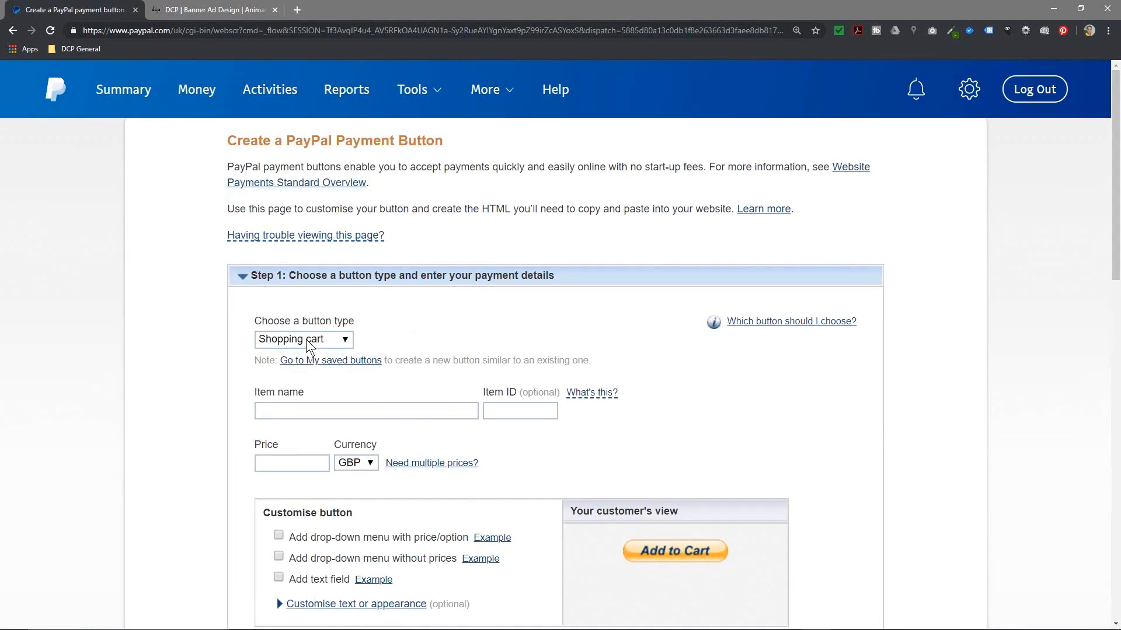
{"action": "left_click", "coordinate": [321, 345]}
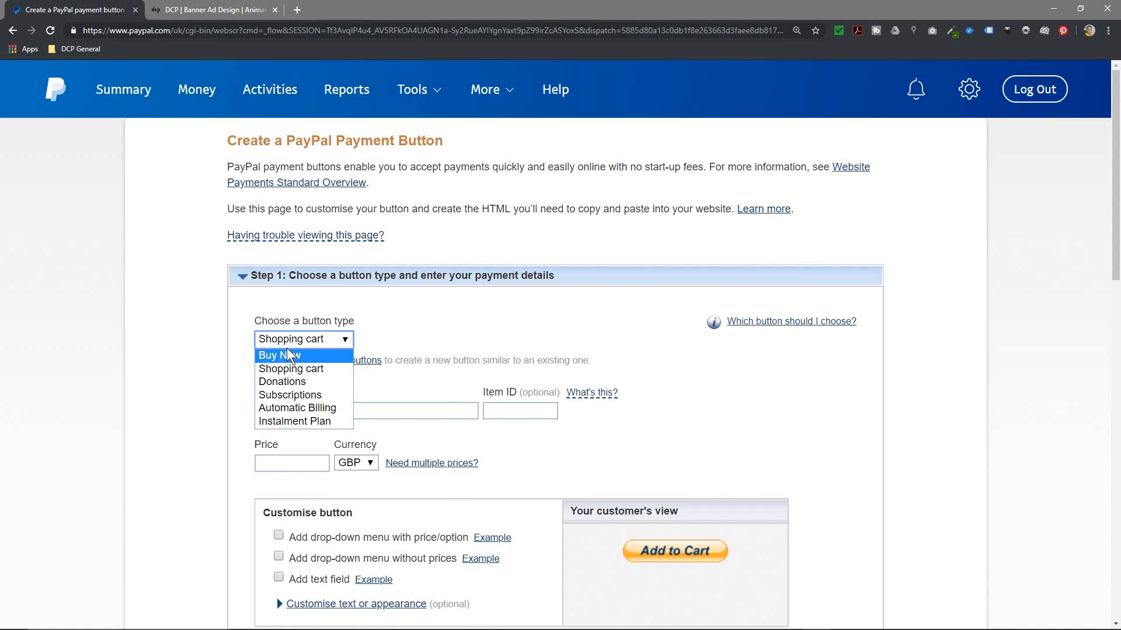
Step: Keep Shopping cart as the button type and enter item name 'Banner Advert Design'
{"action": "left_click", "coordinate": [296, 368]}
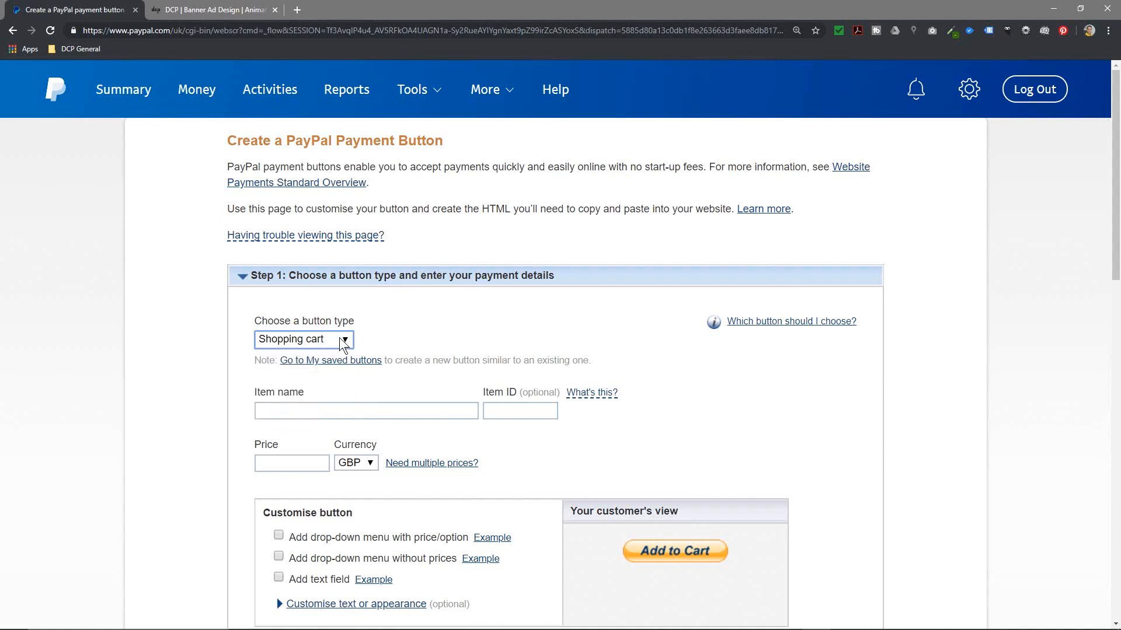
{"action": "left_click", "coordinate": [284, 413]}
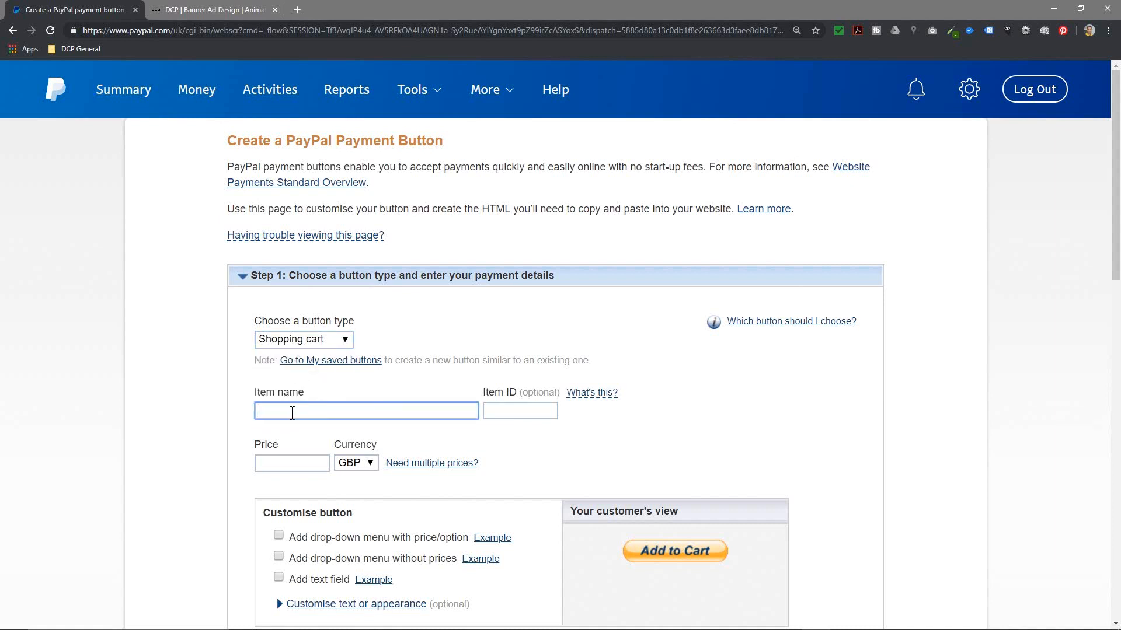
{"action": "type", "text": "Banner Advert Design"}
{"action": "key", "text": "Tab"}
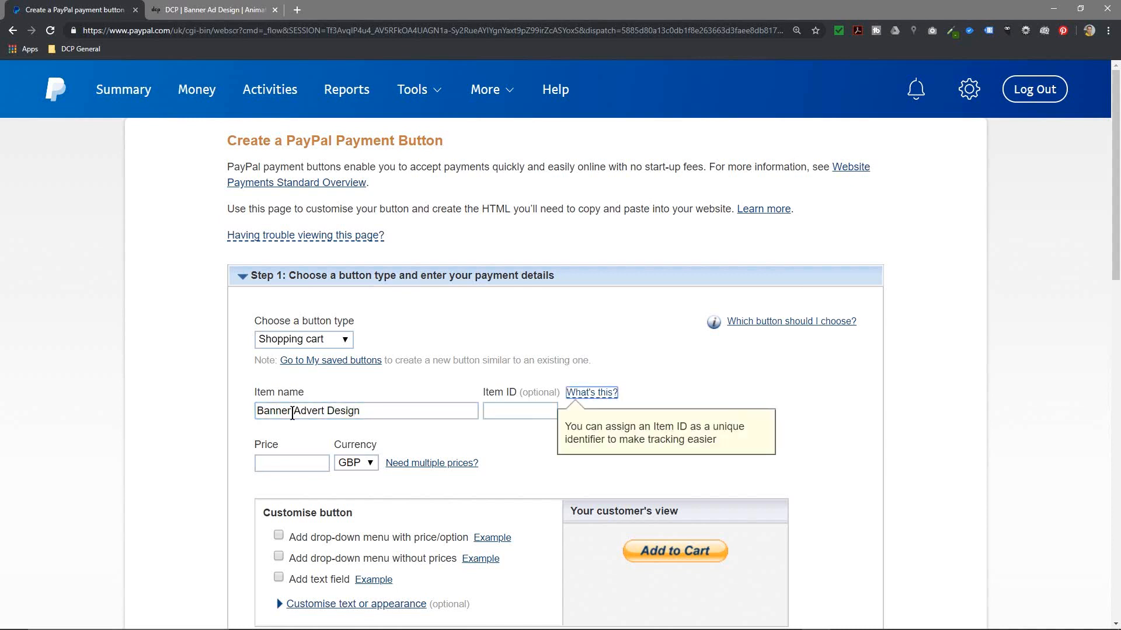
Step: Set the item ID to DCP-BA-25
{"action": "left_click", "coordinate": [498, 412]}
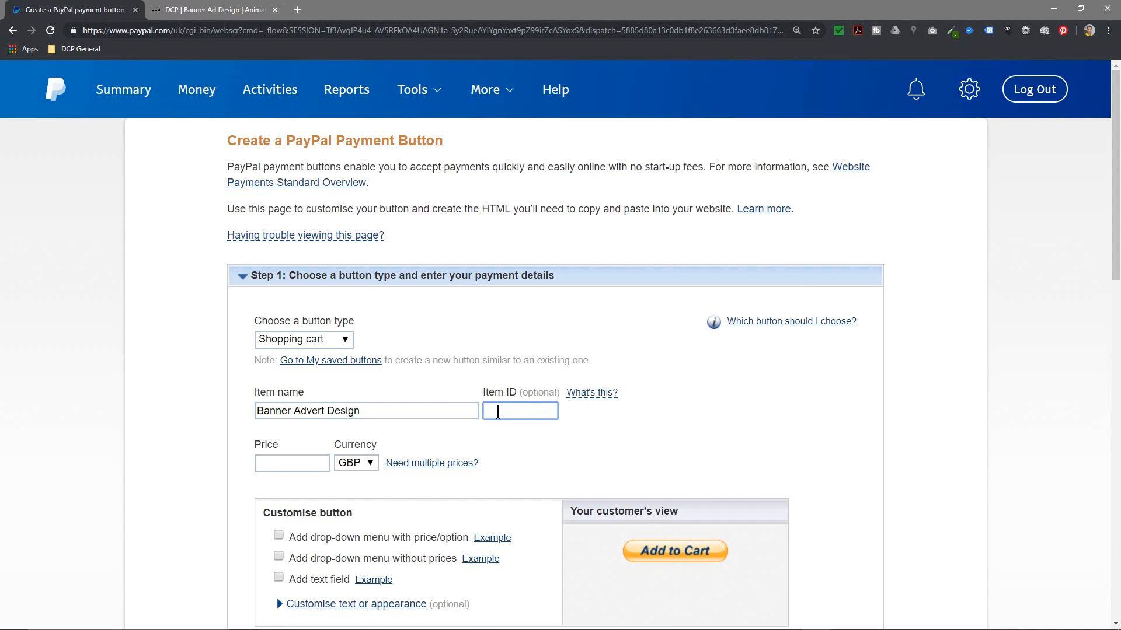
{"action": "type", "text": "DCp-BA-01"}
{"action": "left_click_drag", "start_coordinate": [535, 410], "coordinate": [557, 412]}
{"action": "key", "text": "BackSpace"}
{"action": "key", "text": "BackSpace"}
{"action": "type", "text": "25"}
Step: Check the 25 price on the DCP page and enter 25 as the item price
{"action": "left_click", "coordinate": [185, 8]}
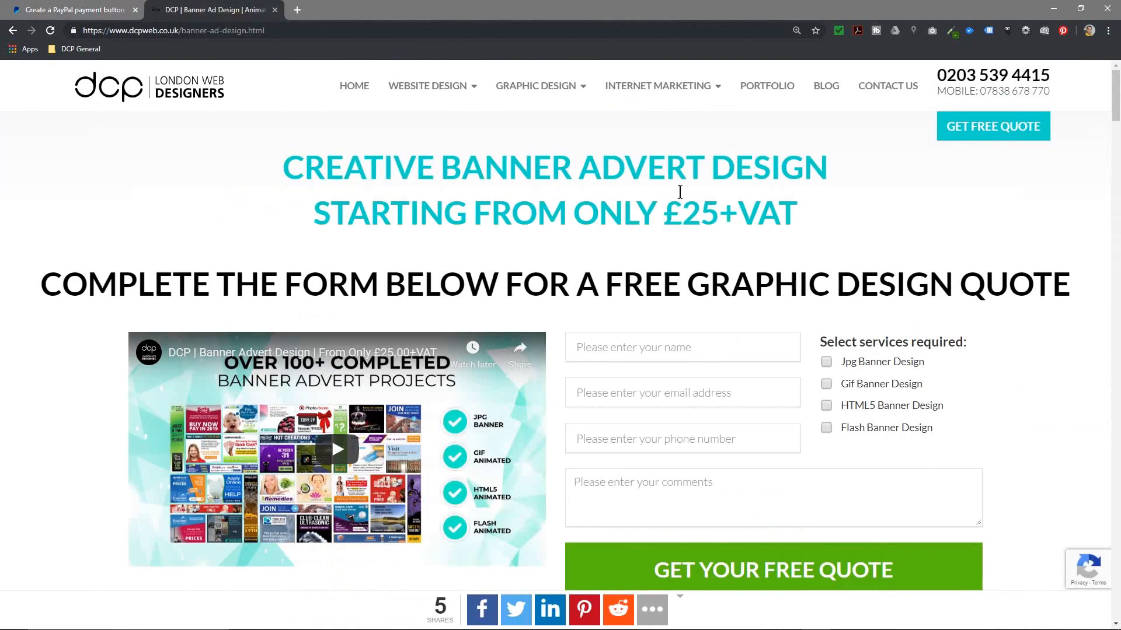
{"action": "double_click", "coordinate": [678, 212]}
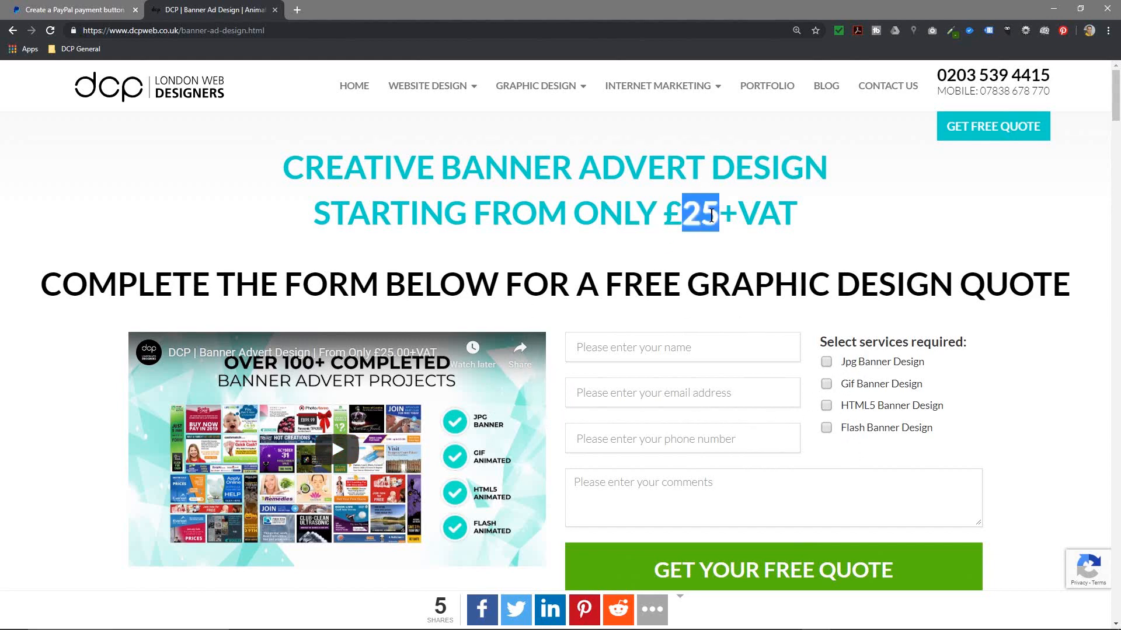
{"action": "left_click", "coordinate": [85, 11]}
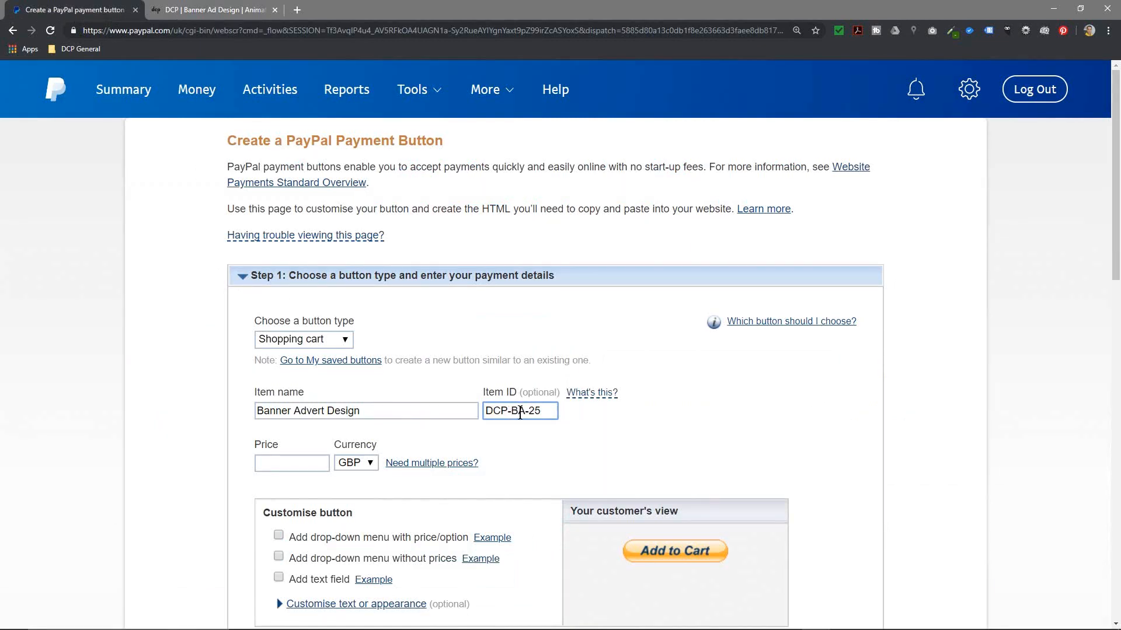
{"action": "scroll", "coordinate": [510, 450], "scroll_direction": "down", "scroll_amount": 3}
{"action": "left_click", "coordinate": [279, 306]}
{"action": "type", "text": "25"}
{"action": "left_click", "coordinate": [571, 304]}
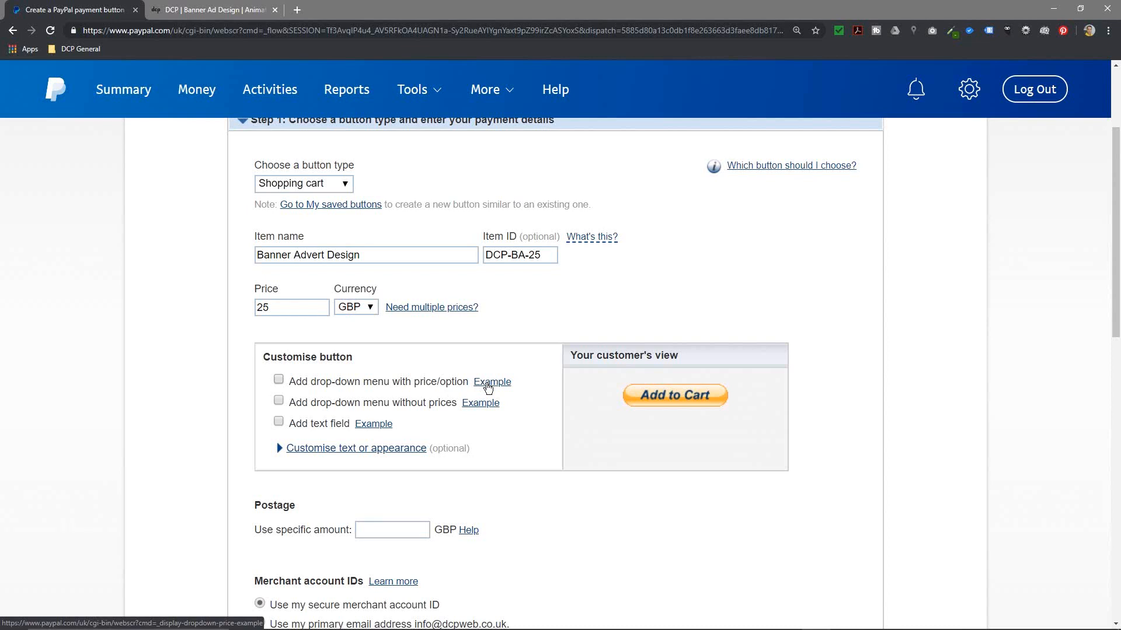
{"action": "left_click", "coordinate": [488, 386]}
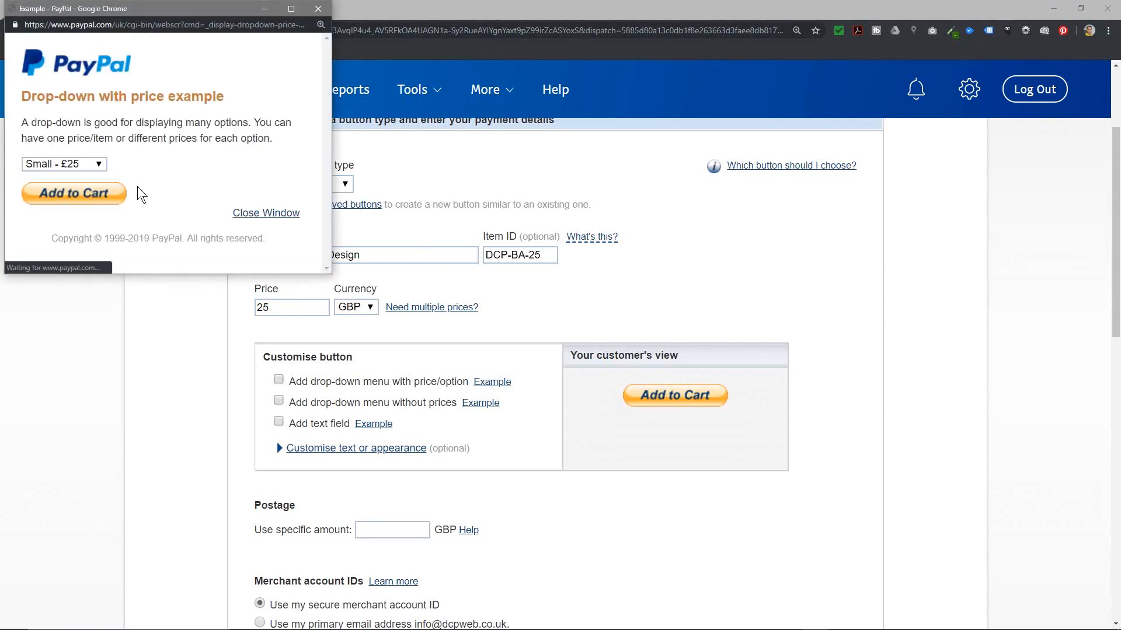
{"action": "left_click", "coordinate": [70, 166]}
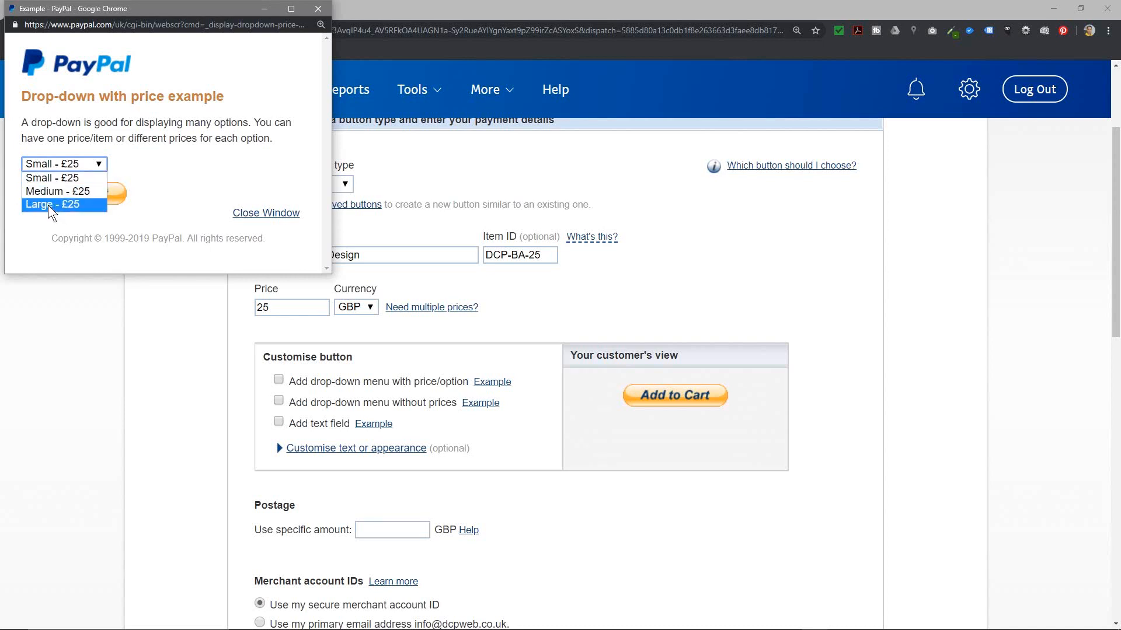
{"action": "left_click", "coordinate": [186, 158]}
{"action": "left_click", "coordinate": [318, 8]}
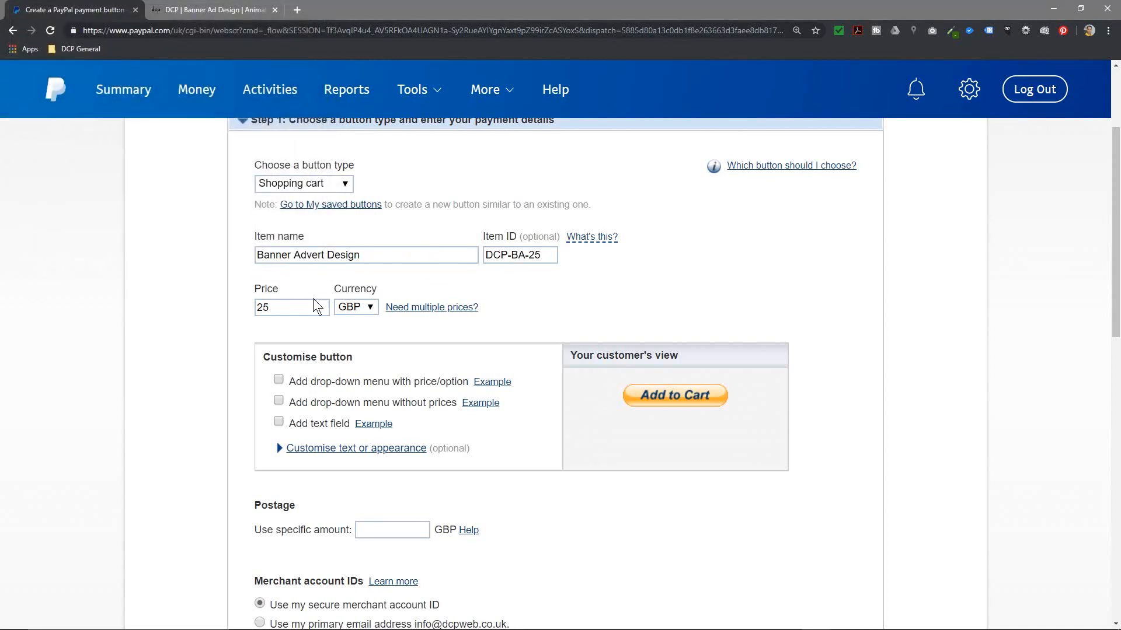
Step: Add a priced drop-down menu named Banner Sizes
{"action": "left_click", "coordinate": [278, 380]}
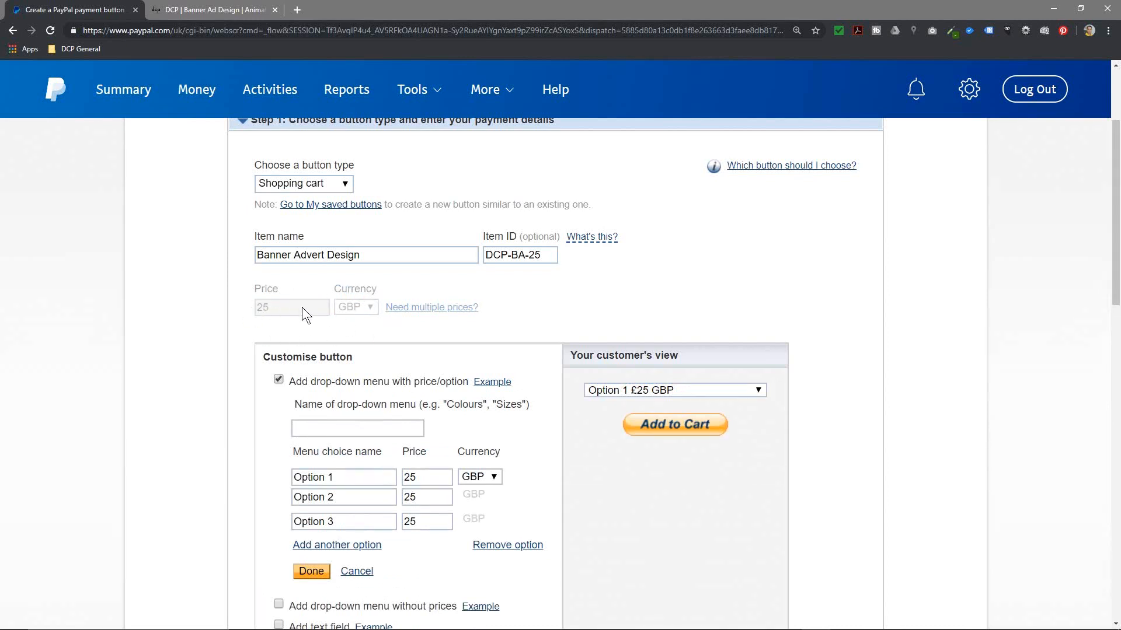
{"action": "left_click_drag", "start_coordinate": [374, 407], "coordinate": [520, 403]}
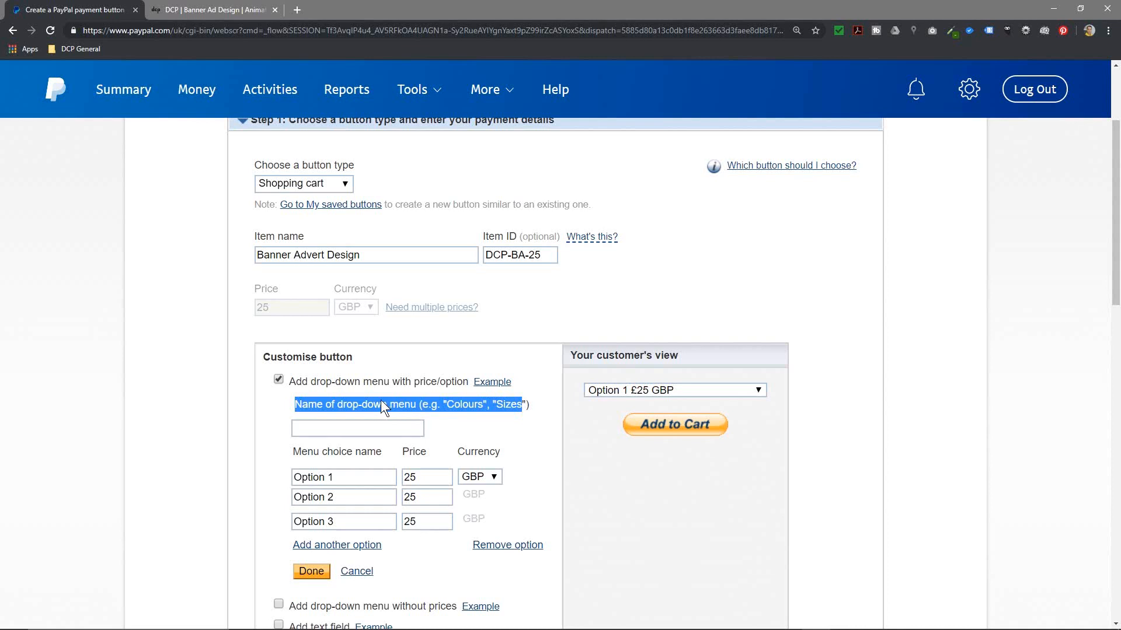
{"action": "left_click", "coordinate": [341, 404]}
{"action": "left_click", "coordinate": [304, 428]}
{"action": "type", "text": "Banner Sizes"}
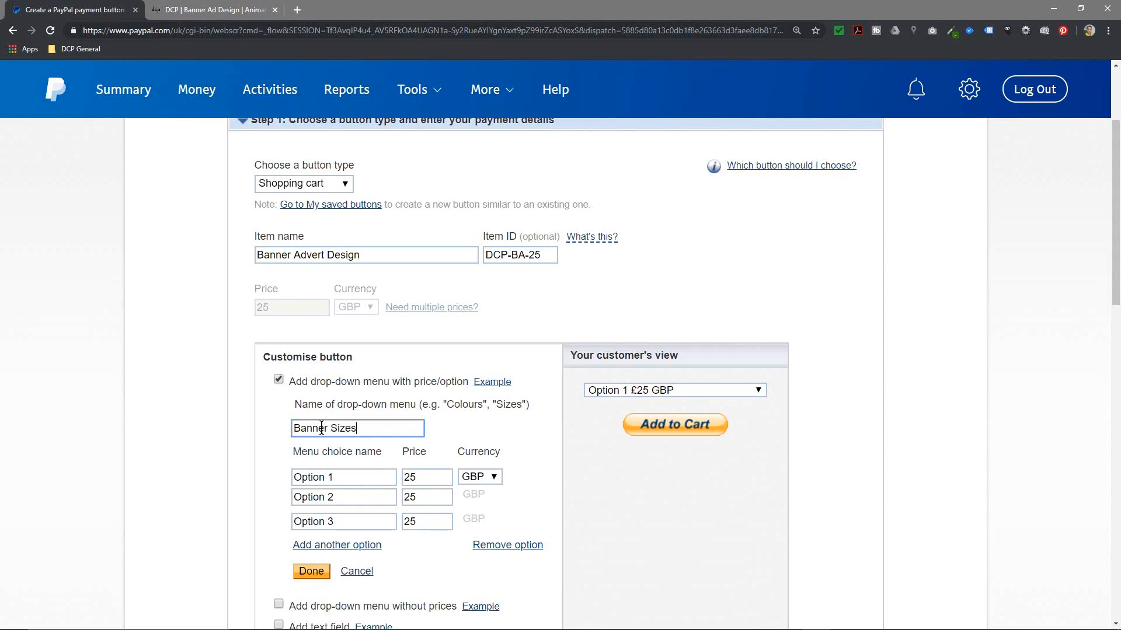
Step: Replace the first choice Option 1 with 728 X 90, taken from the DCP size guide
{"action": "left_click_drag", "start_coordinate": [335, 477], "coordinate": [264, 481]}
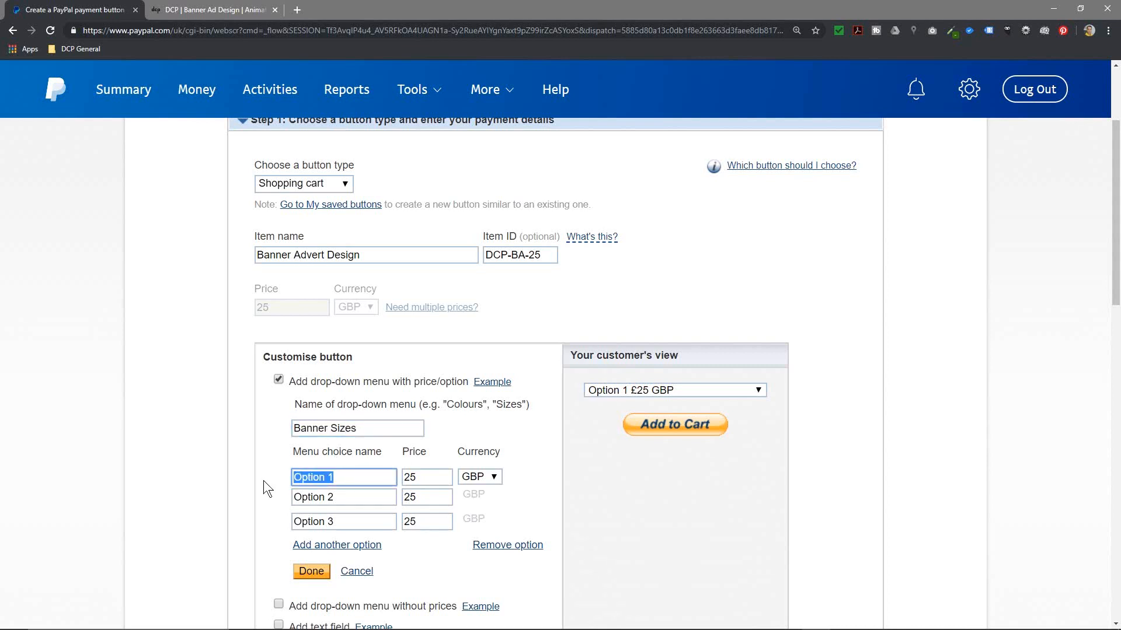
{"action": "scroll", "coordinate": [264, 481], "scroll_direction": "up", "scroll_amount": 2}
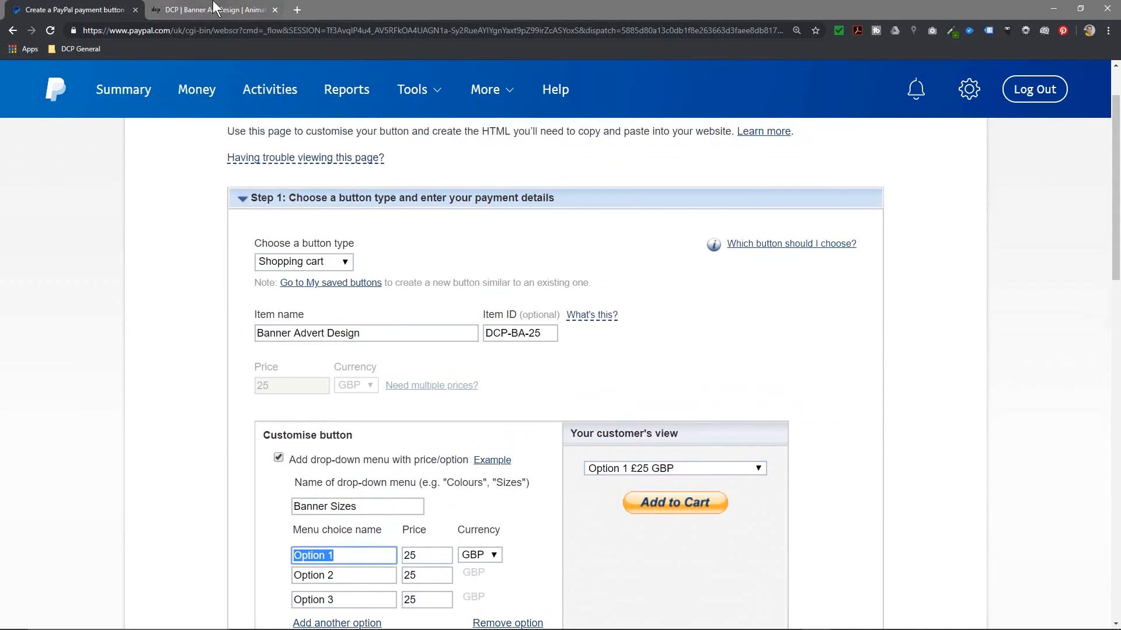
{"action": "left_click", "coordinate": [211, 9]}
{"action": "scroll", "coordinate": [468, 467], "scroll_direction": "down", "scroll_amount": 20}
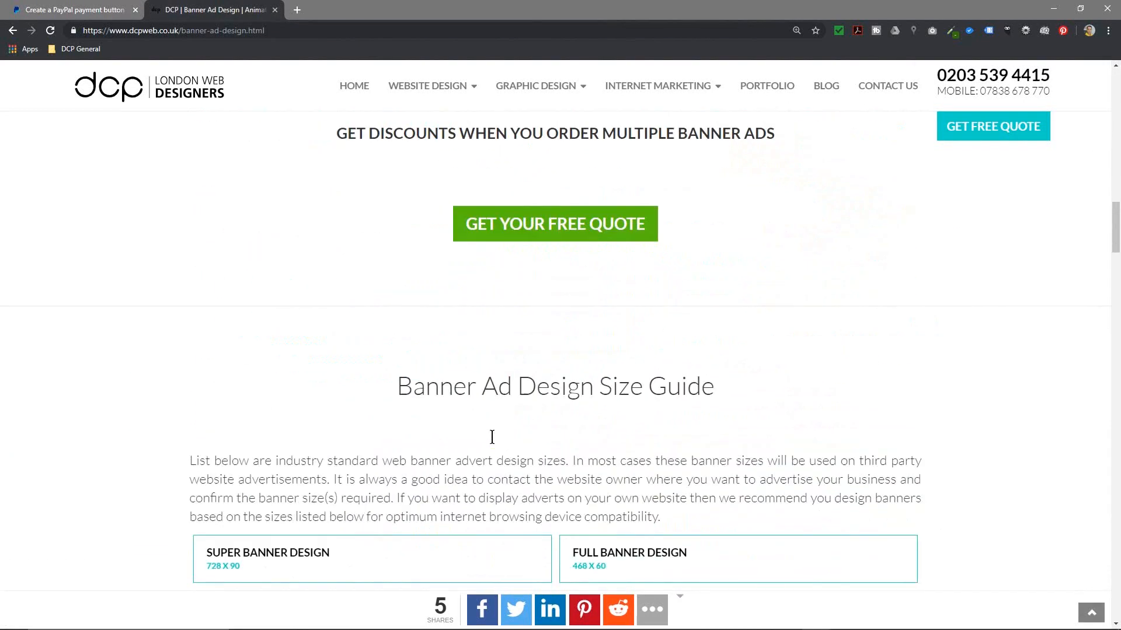
{"action": "scroll", "coordinate": [492, 439], "scroll_direction": "up", "scroll_amount": 2}
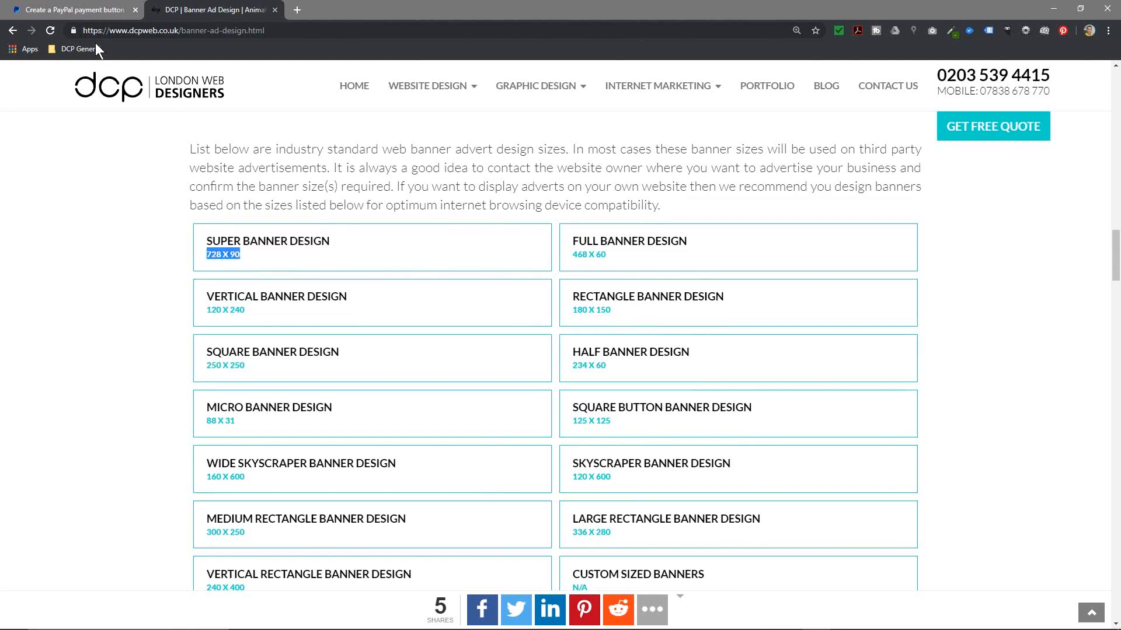
{"action": "left_click", "coordinate": [75, 10]}
{"action": "type", "text": "728 X 90"}
{"action": "key", "text": "Tab"}
{"action": "scroll", "coordinate": [234, 530], "scroll_direction": "down", "scroll_amount": 3}
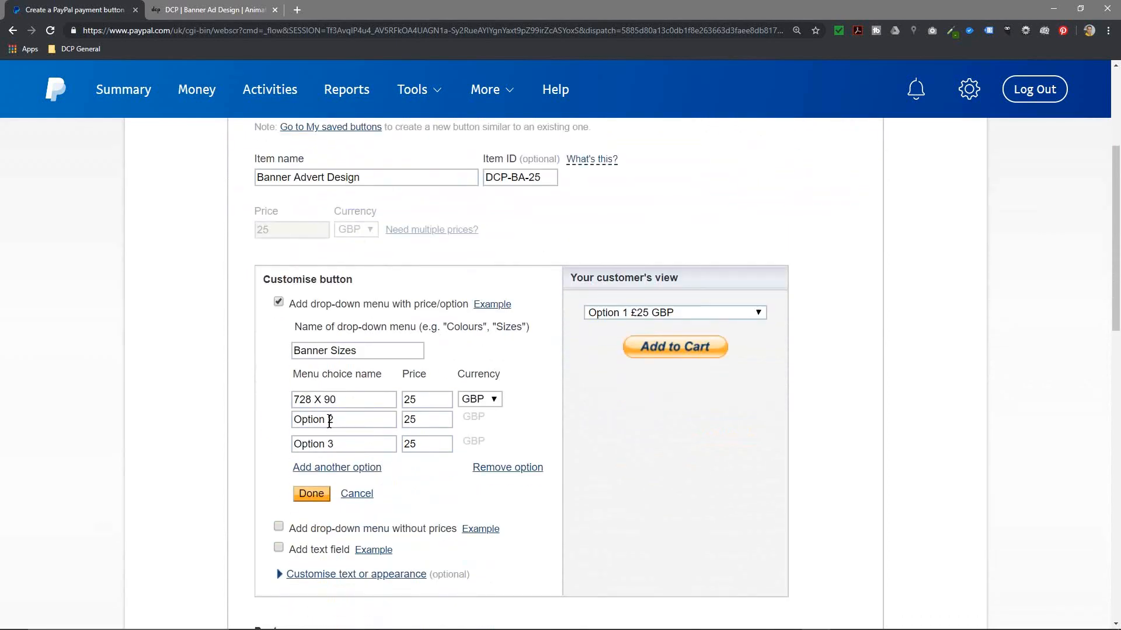
Step: Make the second size option 120 X 240, copied from the DCP page, priced at 15
{"action": "left_click", "coordinate": [210, 10]}
{"action": "triple_click", "coordinate": [205, 313]}
{"action": "triple_click", "coordinate": [205, 313]}
{"action": "key", "text": "ctrl+c"}
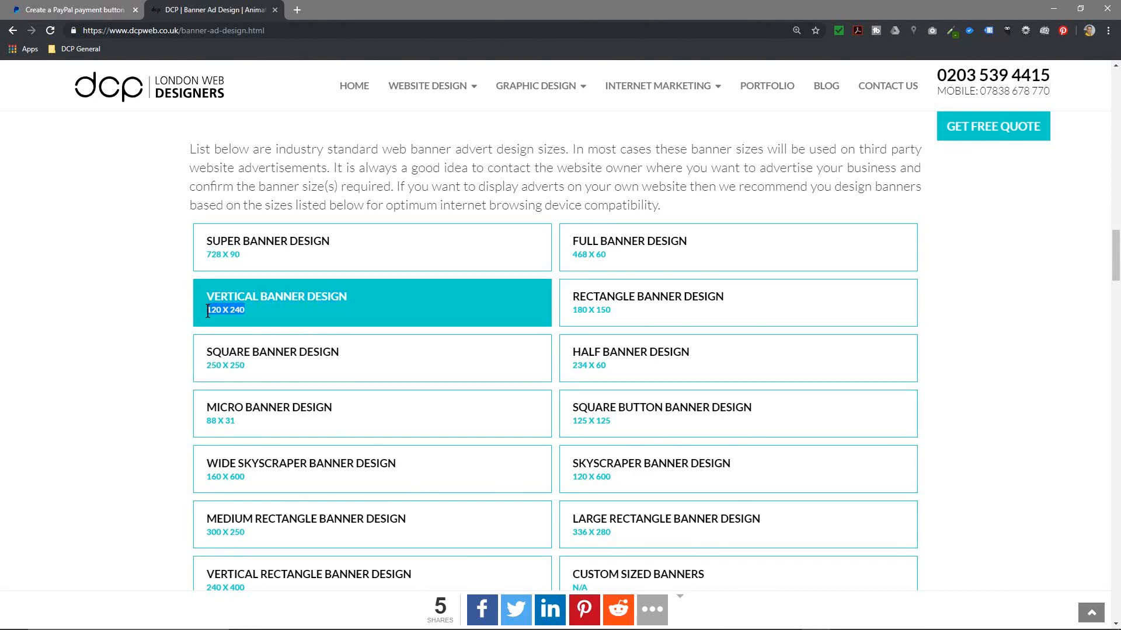
{"action": "left_click", "coordinate": [60, 10]}
{"action": "triple_click", "coordinate": [341, 419]}
{"action": "key", "text": "ctrl+v"}
{"action": "double_click", "coordinate": [422, 419]}
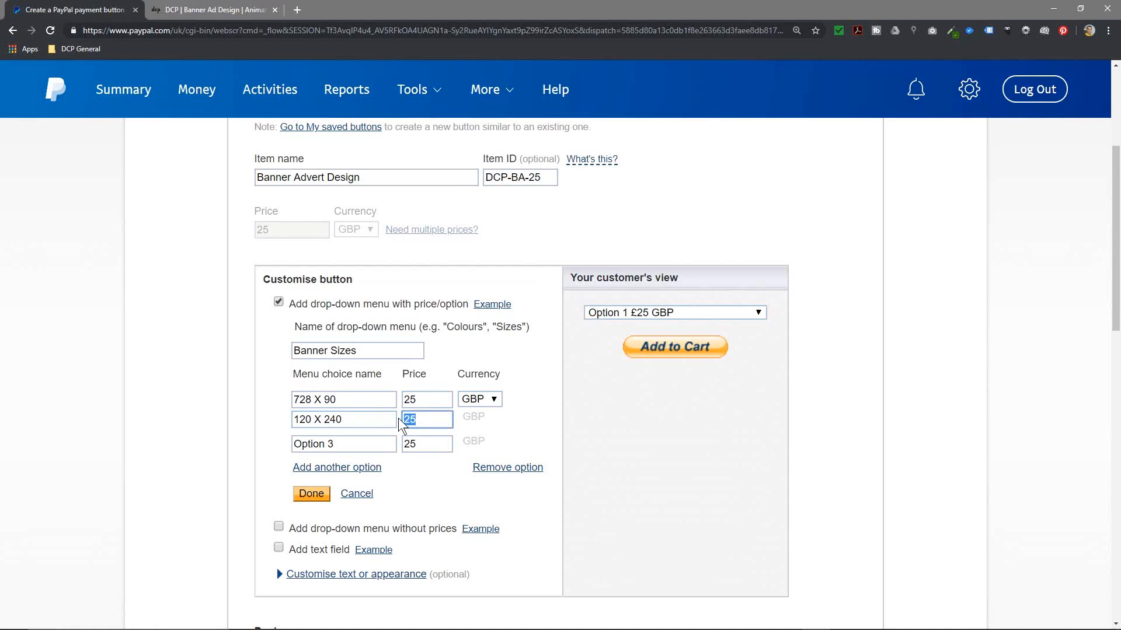
{"action": "type", "text": "15"}
Step: Make the third size option 88 X 31 priced at 10
{"action": "left_click", "coordinate": [193, 10]}
{"action": "left_click_drag", "start_coordinate": [240, 420], "coordinate": [206, 407]}
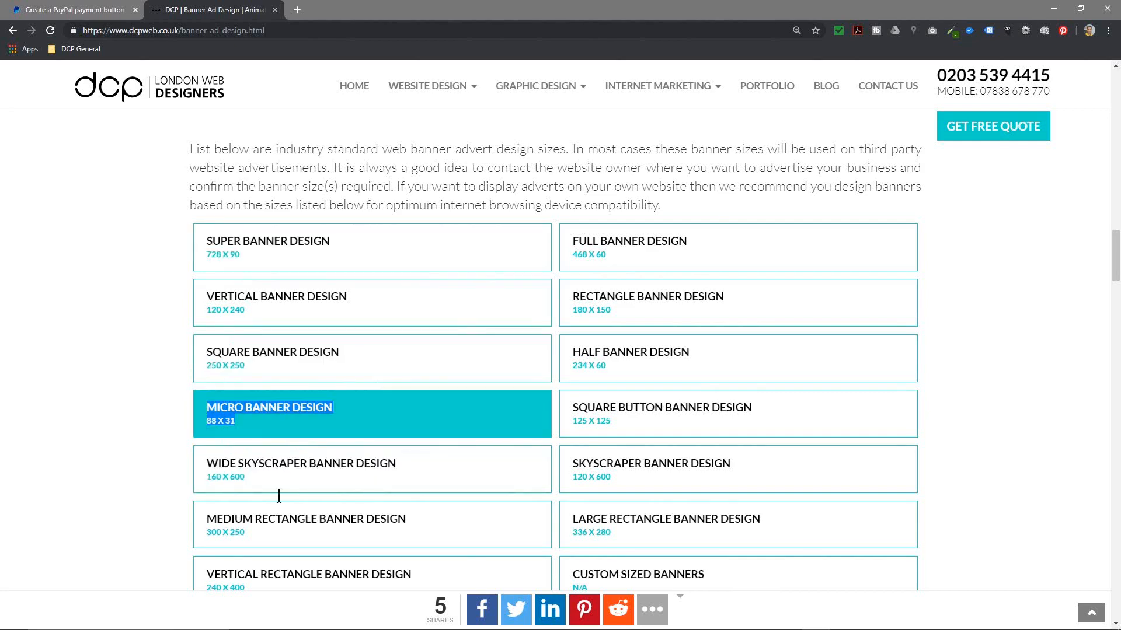
{"action": "left_click_drag", "start_coordinate": [335, 447], "coordinate": [251, 450]}
{"action": "type", "text": "BANNER DESIGN 88 X 31"}
{"action": "left_click_drag", "start_coordinate": [383, 448], "coordinate": [222, 447]}
{"action": "type", "text": "88 X 31"}
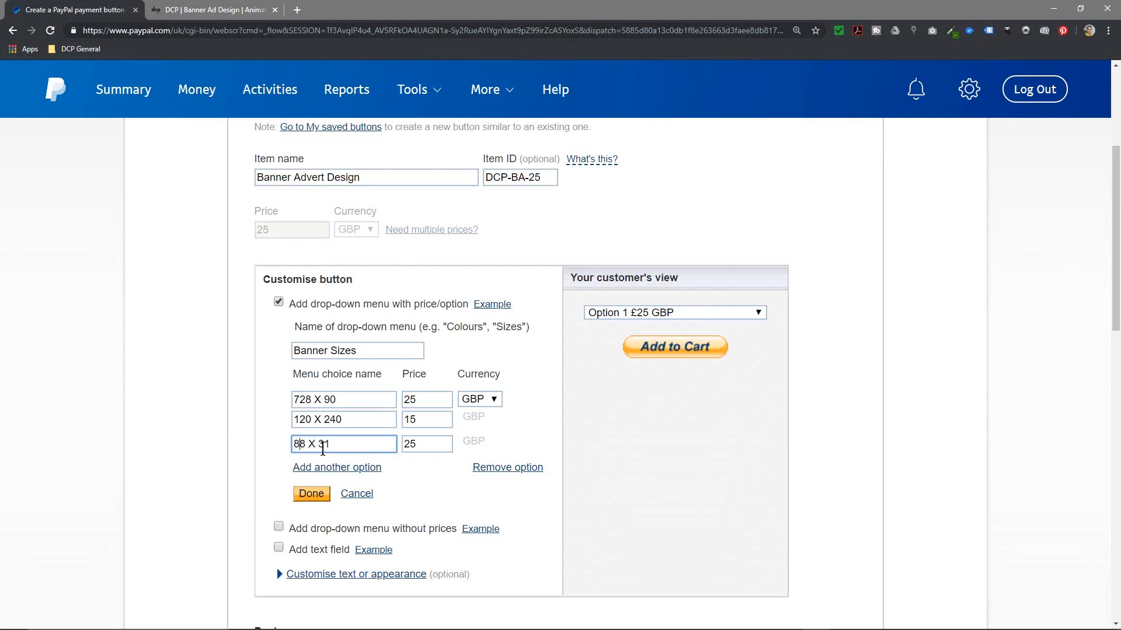
{"action": "key", "text": "Tab"}
{"action": "type", "text": "10"}
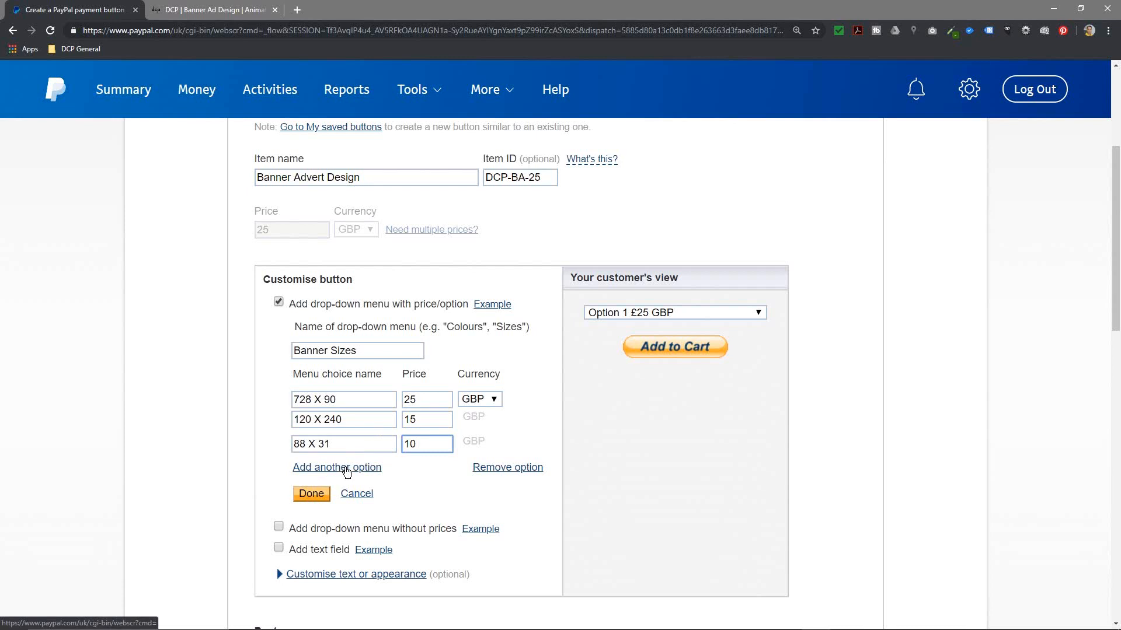
Step: Add a fourth option row and copy the Wide Skyscraper size 160 X 600 from the DCP page
{"action": "left_click", "coordinate": [347, 469]}
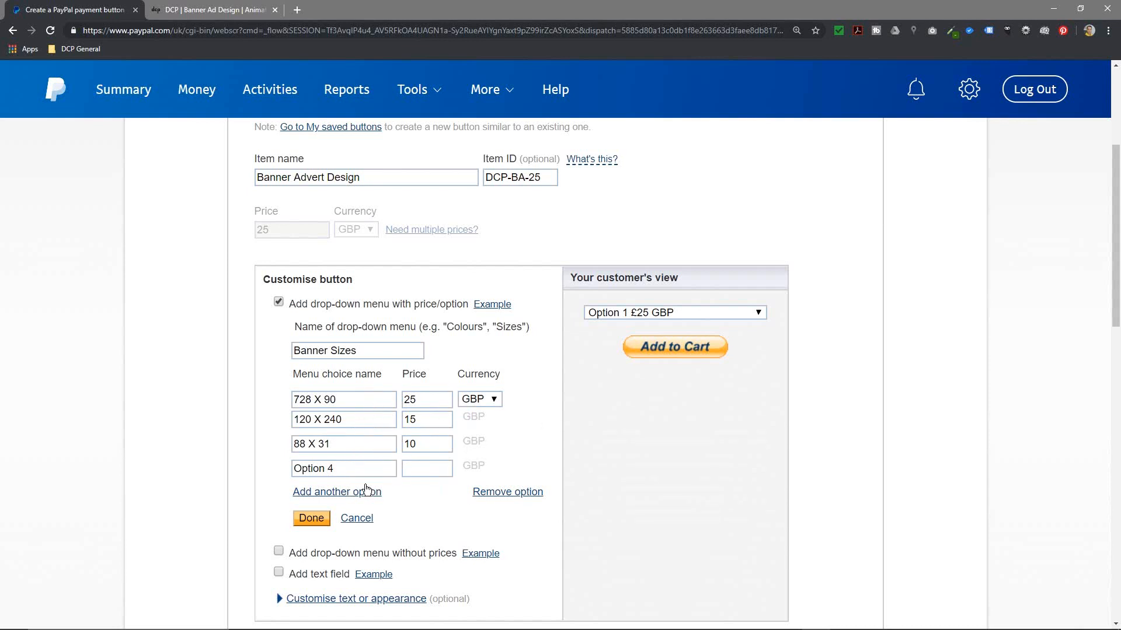
{"action": "left_click_drag", "start_coordinate": [354, 468], "coordinate": [294, 468]}
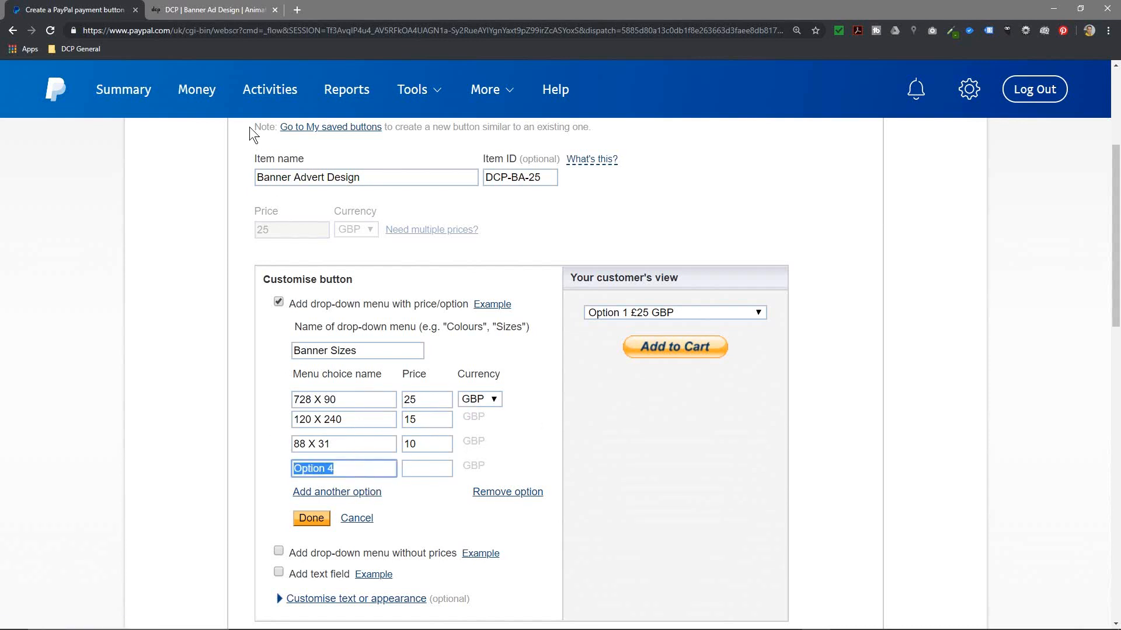
{"action": "left_click", "coordinate": [201, 10]}
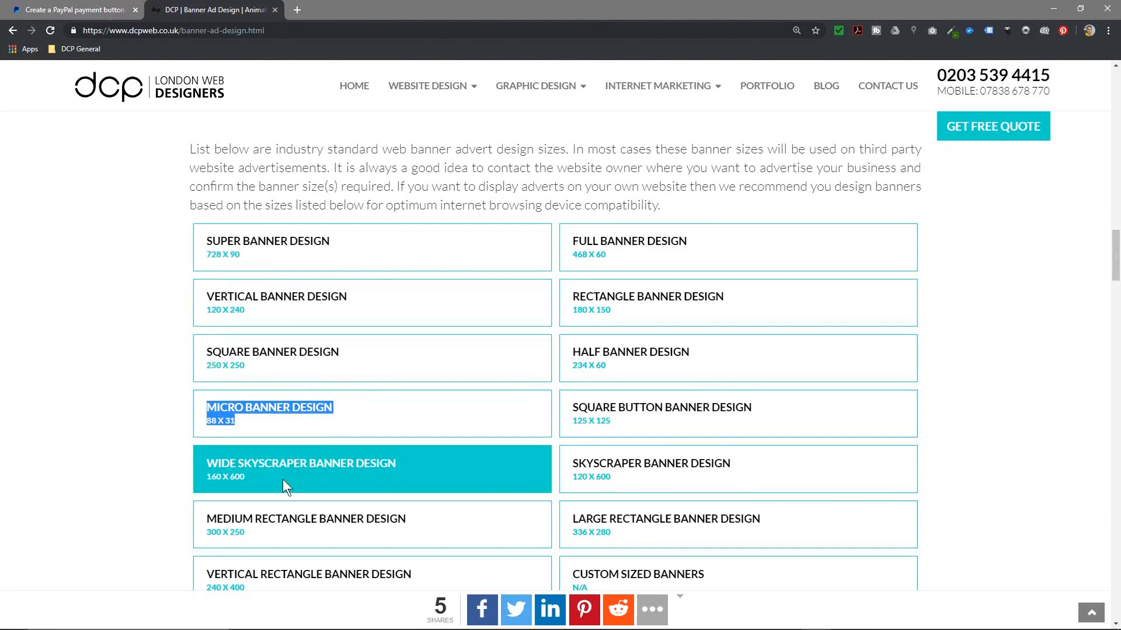
{"action": "left_click", "coordinate": [259, 481]}
{"action": "left_click_drag", "start_coordinate": [205, 482], "coordinate": [209, 479]}
{"action": "key", "text": "ctrl+c"}
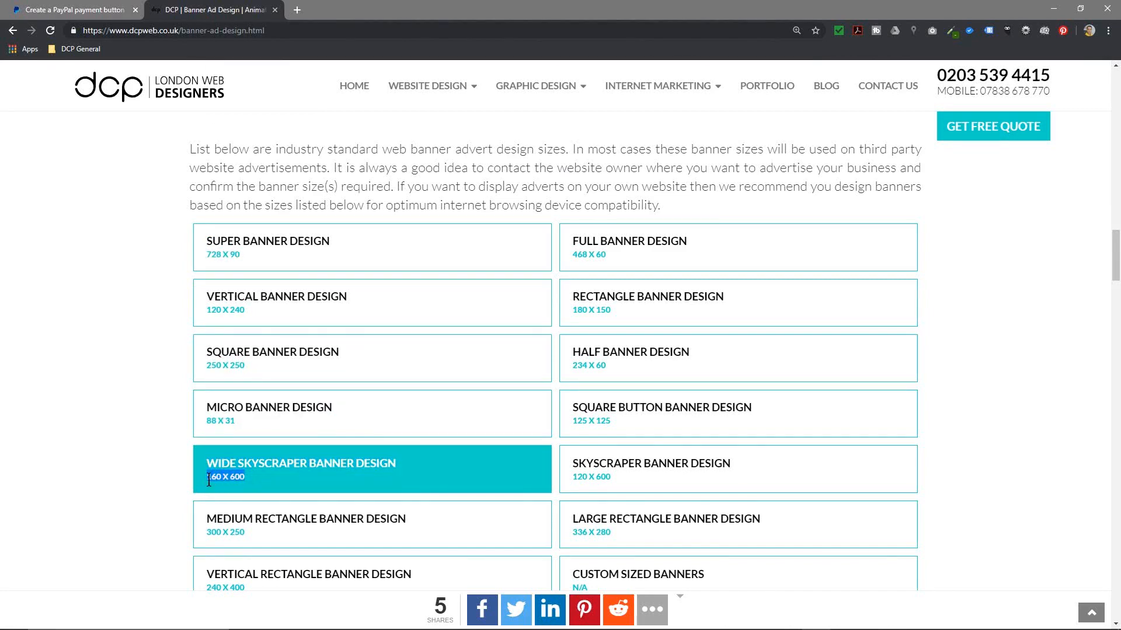
{"action": "left_click", "coordinate": [104, 10]}
Step: Set the fourth option to 160 X 600 at 10 and enable a drop-down menu without prices
{"action": "left_click", "coordinate": [352, 472]}
{"action": "triple_click", "coordinate": [352, 470]}
{"action": "key", "text": "ctrl+v"}
{"action": "left_click", "coordinate": [431, 471]}
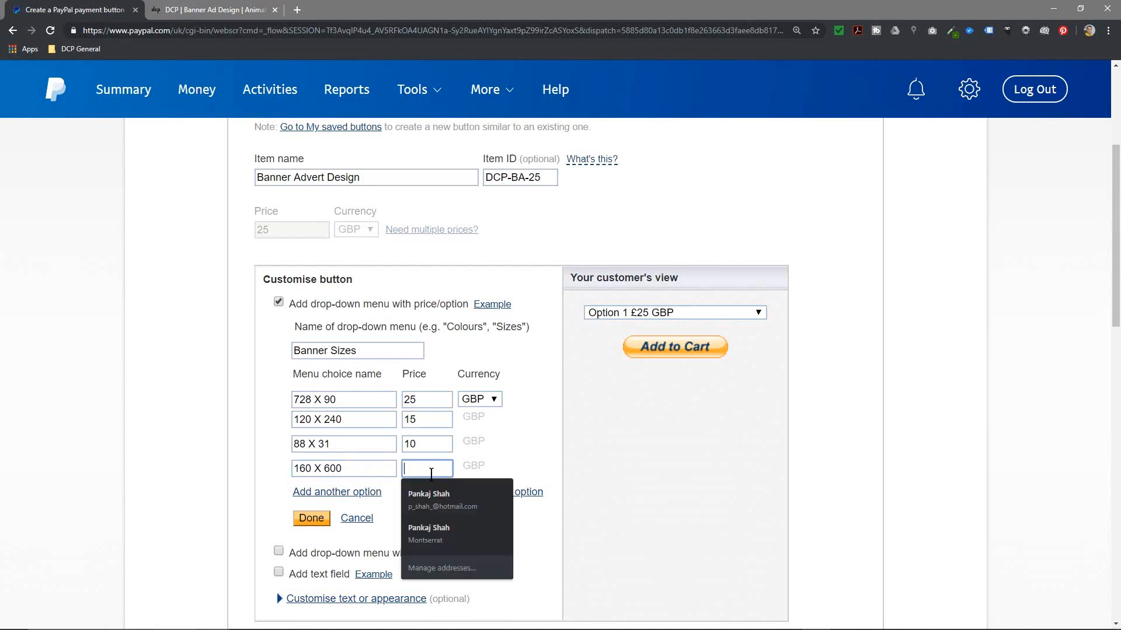
{"action": "type", "text": "10"}
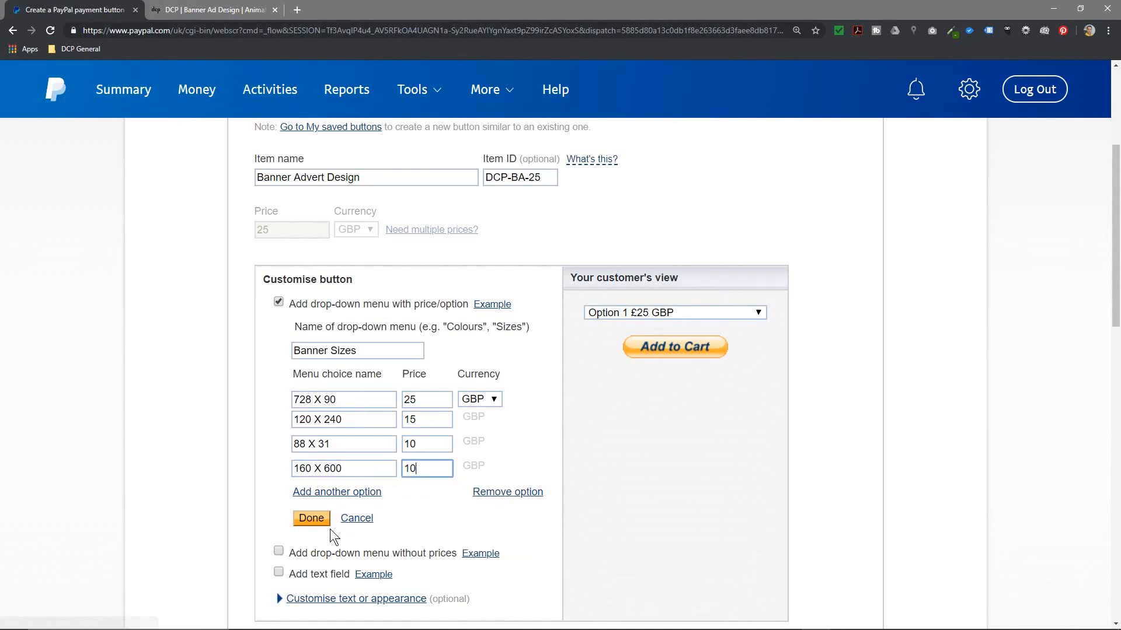
{"action": "scroll", "coordinate": [299, 553], "scroll_direction": "down", "scroll_amount": 1}
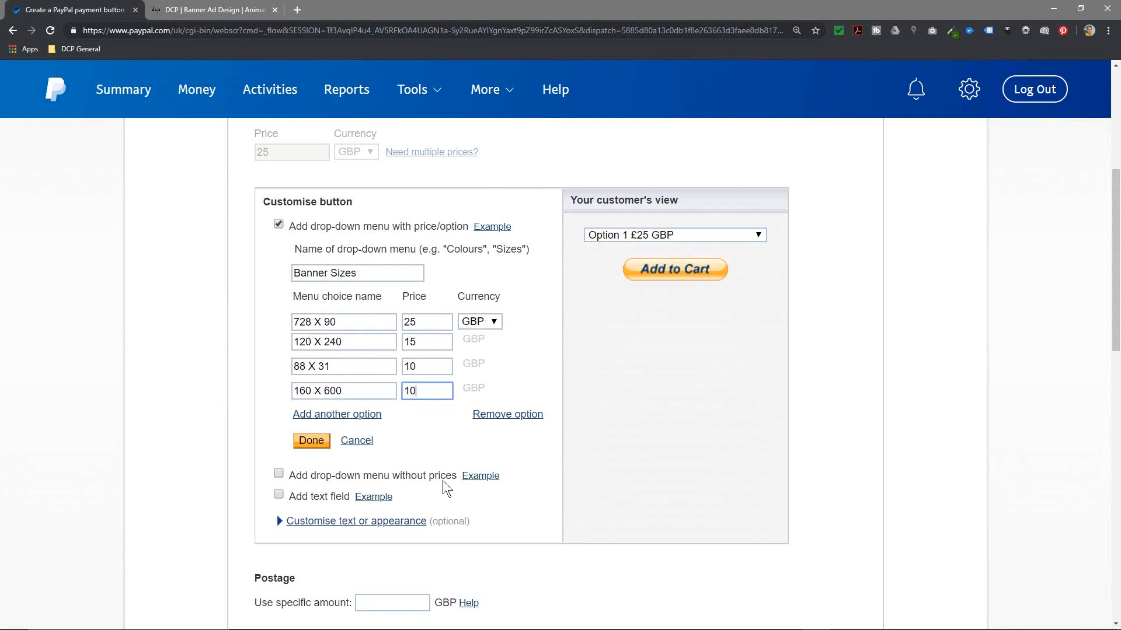
{"action": "left_click", "coordinate": [279, 474]}
Step: Name the unpriced drop-down 'banner Type'
{"action": "scroll", "coordinate": [380, 546], "scroll_direction": "down", "scroll_amount": 3}
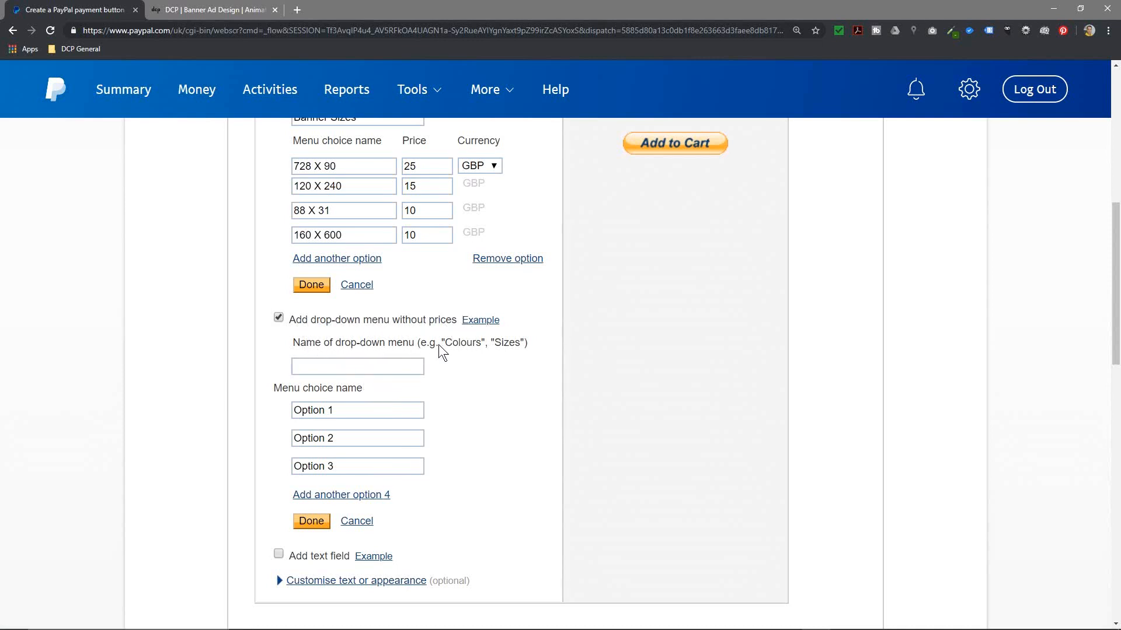
{"action": "left_click", "coordinate": [382, 365]}
{"action": "type", "text": "Type"}
{"action": "key", "text": "ctrl+a"}
{"action": "type", "text": "banner Type"}
Step: Replace Option 1–3 with HTML5, GIf Animation and JPG Static
{"action": "scroll", "coordinate": [383, 368], "scroll_direction": "up", "scroll_amount": 1}
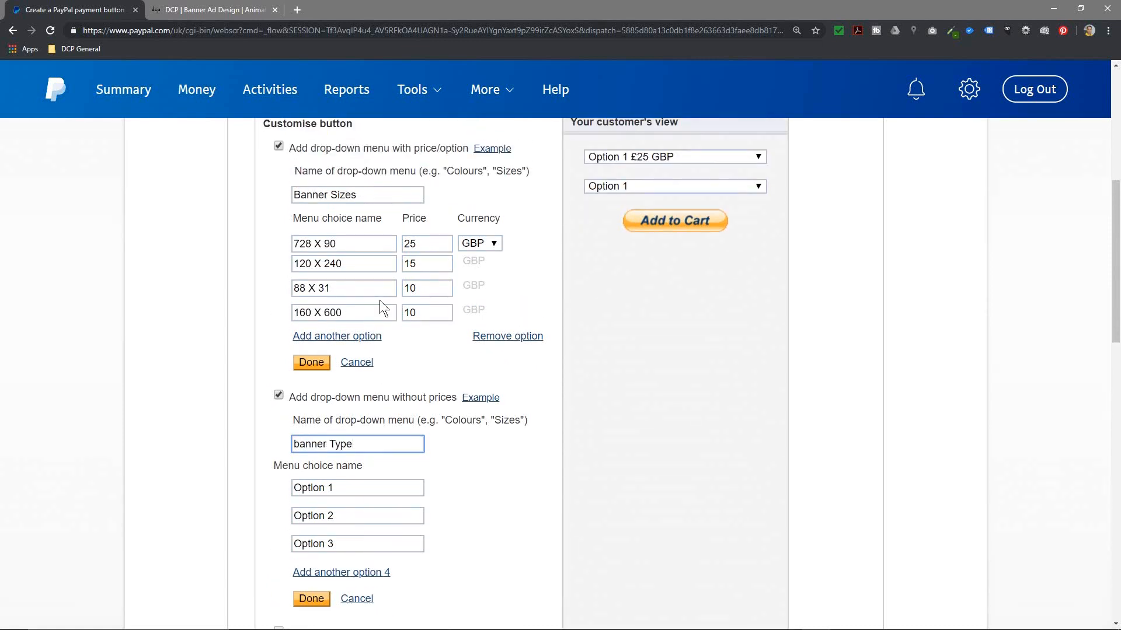
{"action": "left_click_drag", "start_coordinate": [337, 488], "coordinate": [282, 486]}
{"action": "type", "text": "HTML5"}
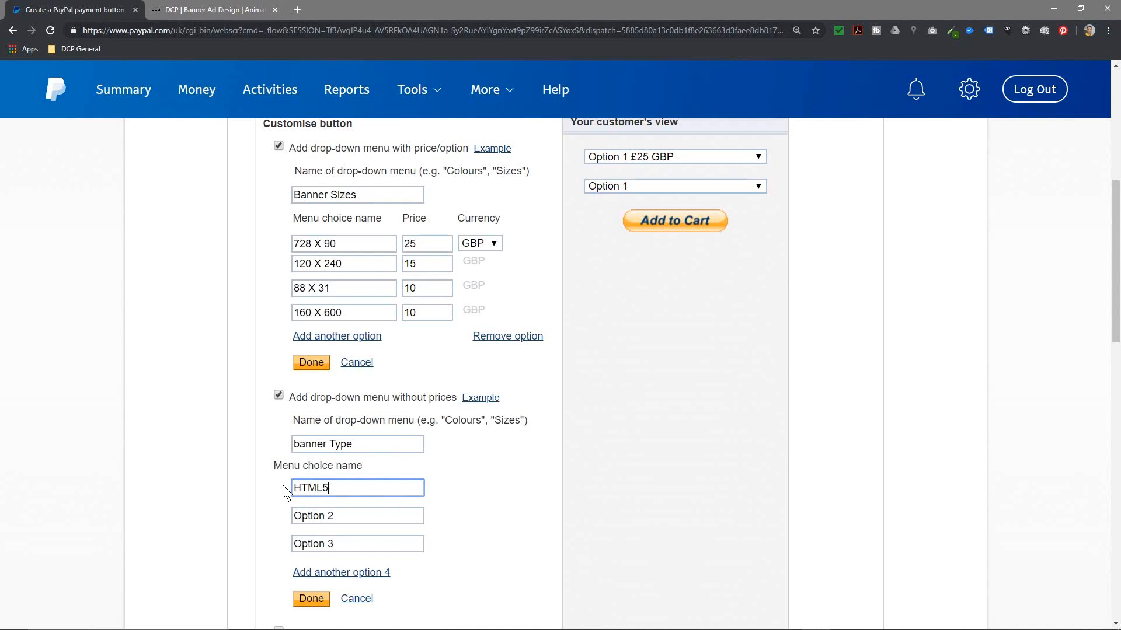
{"action": "left_click_drag", "start_coordinate": [335, 516], "coordinate": [252, 516]}
{"action": "type", "text": "GIf Animation"}
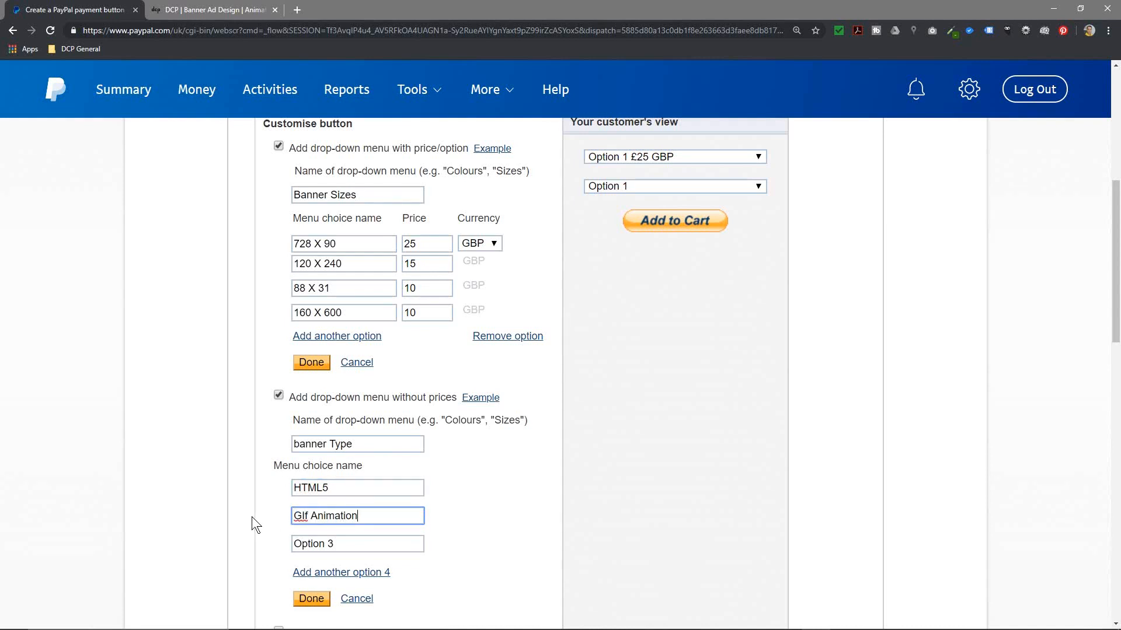
{"action": "left_click_drag", "start_coordinate": [336, 544], "coordinate": [243, 544]}
{"action": "type", "text": "J"}
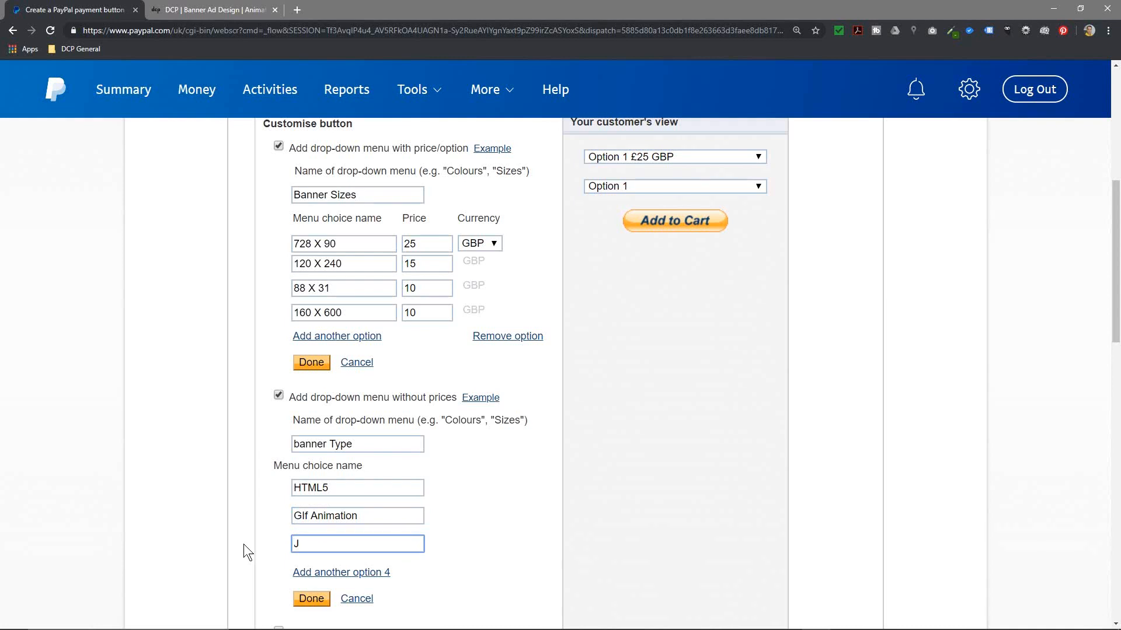
{"action": "type", "text": "PG Static"}
{"action": "left_click", "coordinate": [209, 13]}
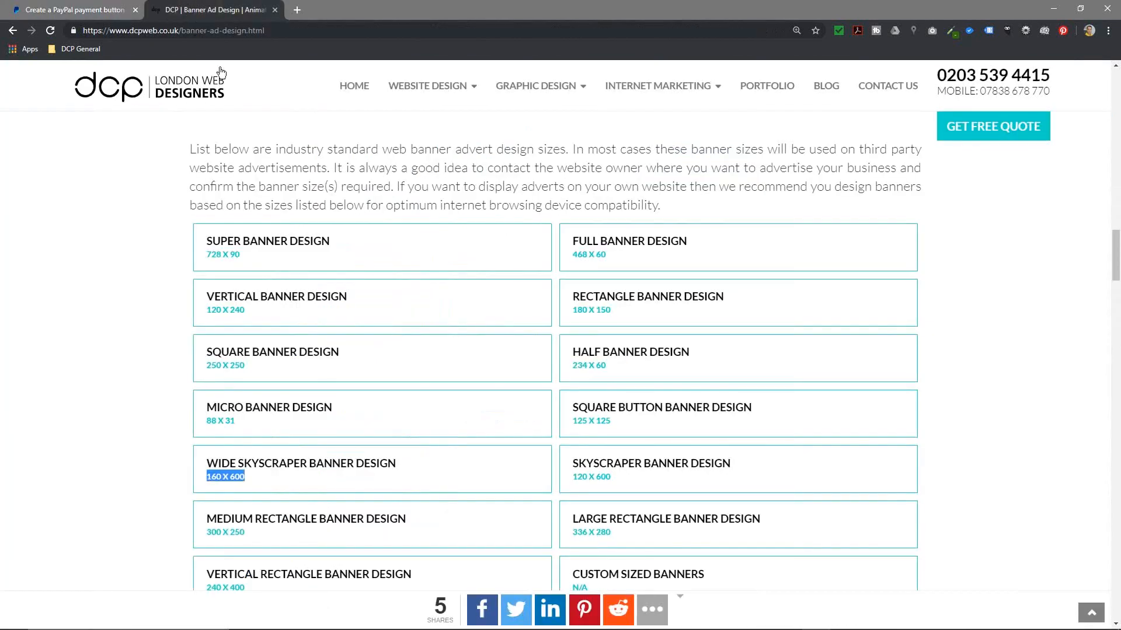
{"action": "scroll", "coordinate": [295, 356], "scroll_direction": "down", "scroll_amount": 15}
{"action": "scroll", "coordinate": [299, 349], "scroll_direction": "up", "scroll_amount": 4}
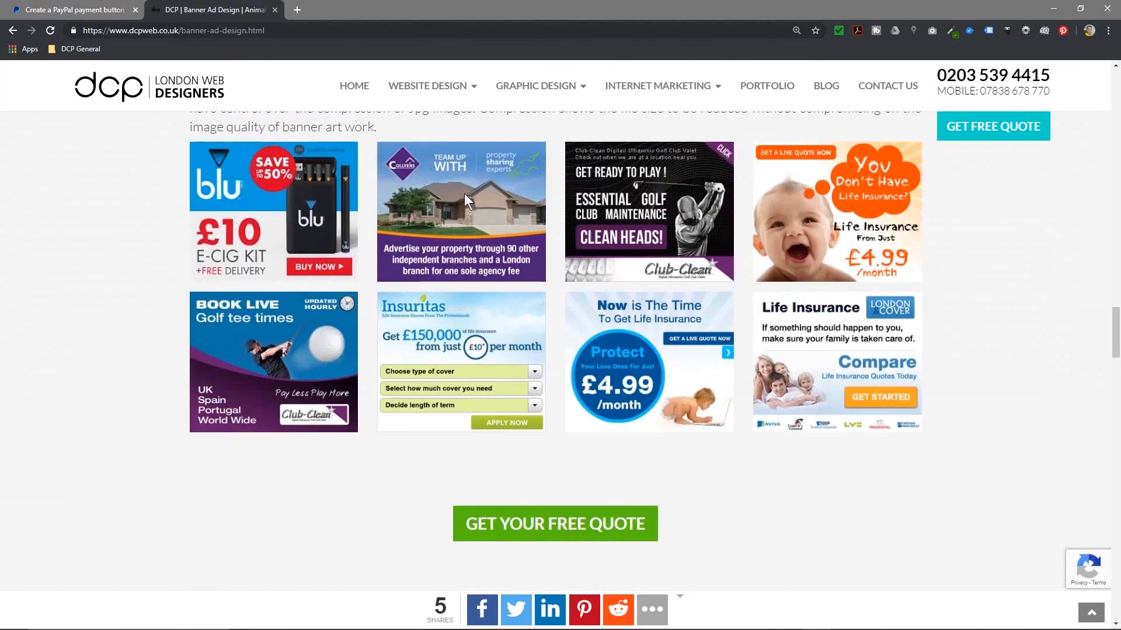
{"action": "scroll", "coordinate": [464, 194], "scroll_direction": "down", "scroll_amount": 10}
{"action": "scroll", "coordinate": [549, 454], "scroll_direction": "down", "scroll_amount": 15}
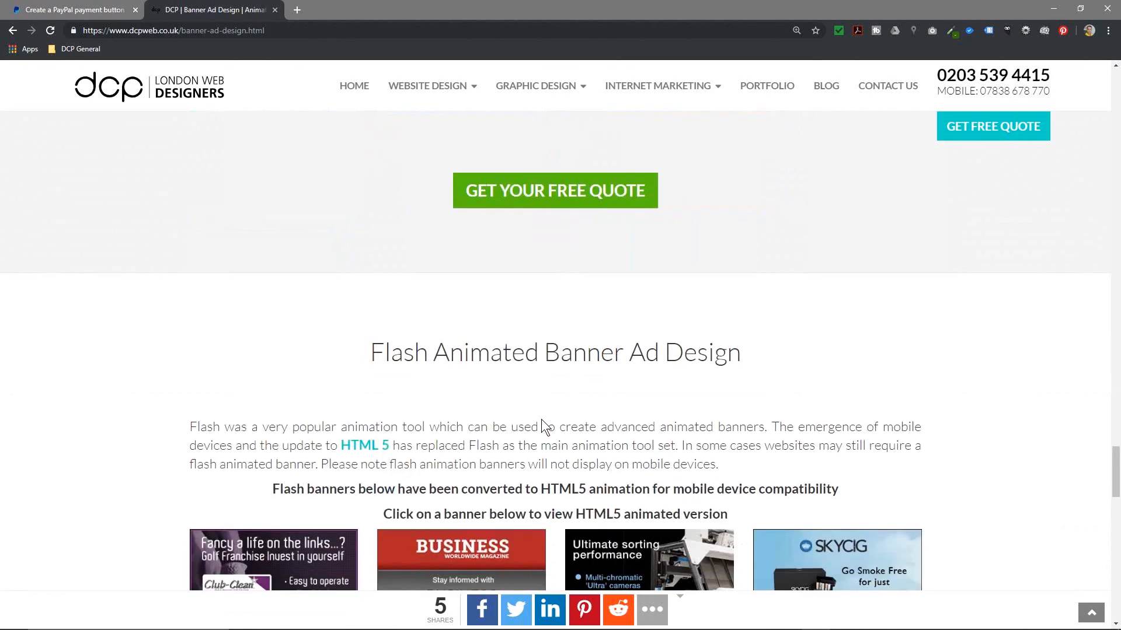
{"action": "scroll", "coordinate": [541, 419], "scroll_direction": "down", "scroll_amount": 7}
{"action": "left_click", "coordinate": [533, 153]}
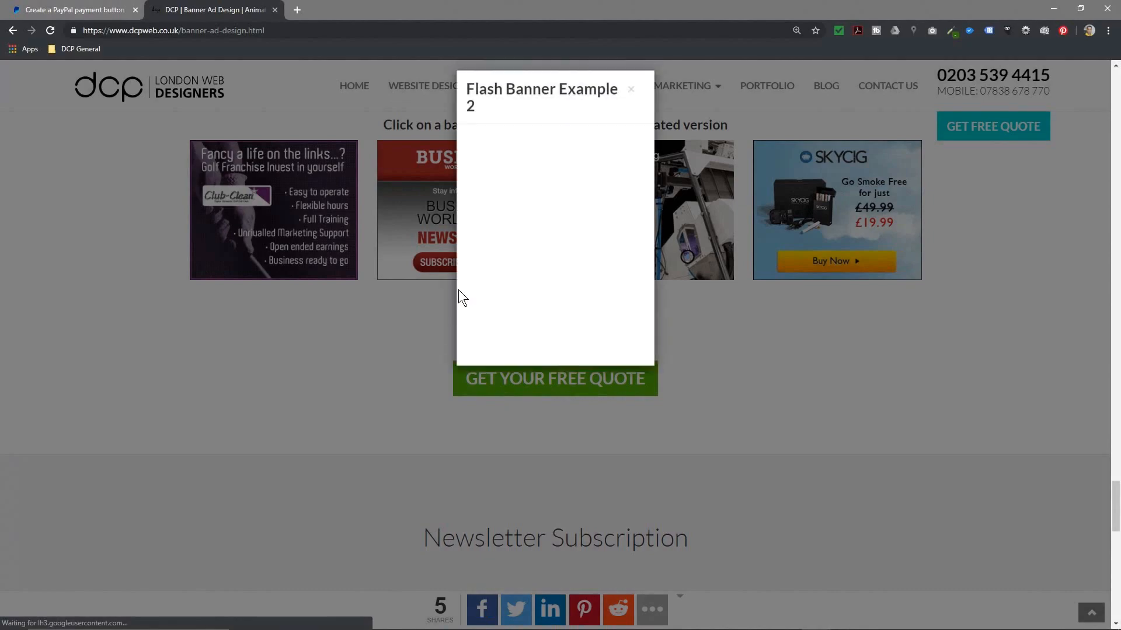
{"action": "left_click", "coordinate": [385, 356]}
{"action": "scroll", "coordinate": [319, 408], "scroll_direction": "up", "scroll_amount": 9}
{"action": "scroll", "coordinate": [327, 414], "scroll_direction": "up", "scroll_amount": 20}
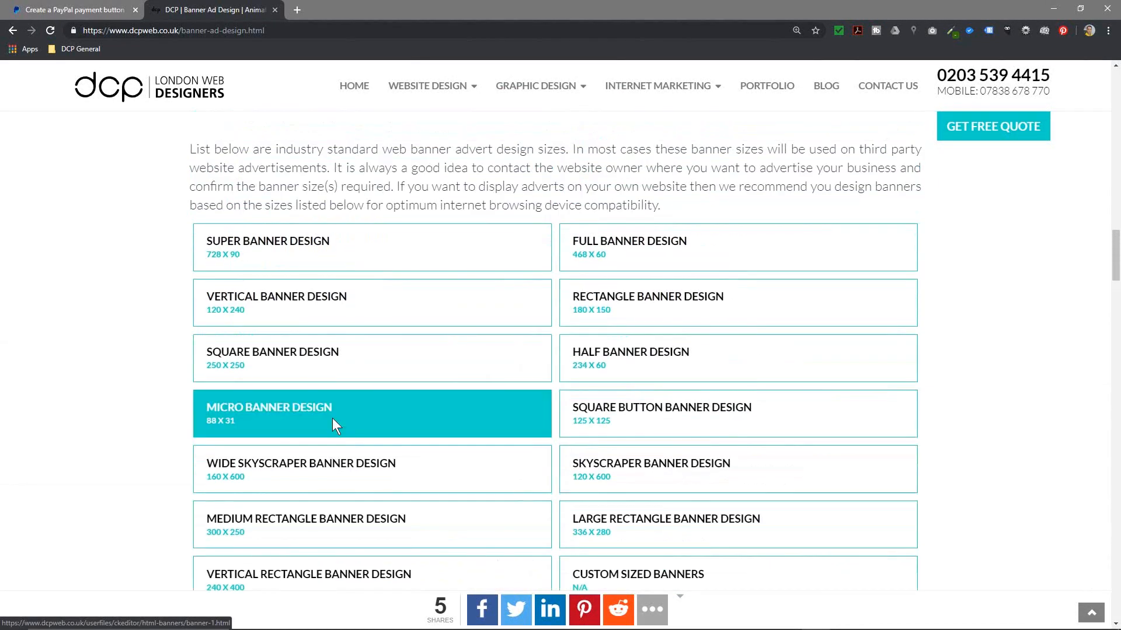
{"action": "left_click", "coordinate": [79, 10]}
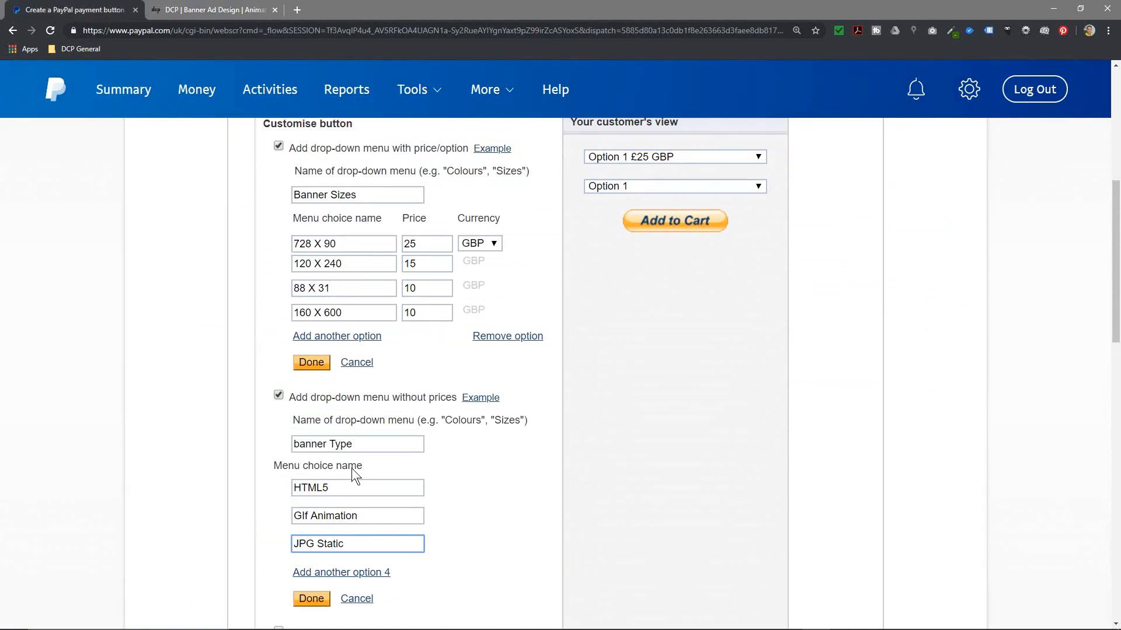
Step: Enable a buyer text field and name it 'Describe what you need'
{"action": "scroll", "coordinate": [351, 468], "scroll_direction": "down", "scroll_amount": 3}
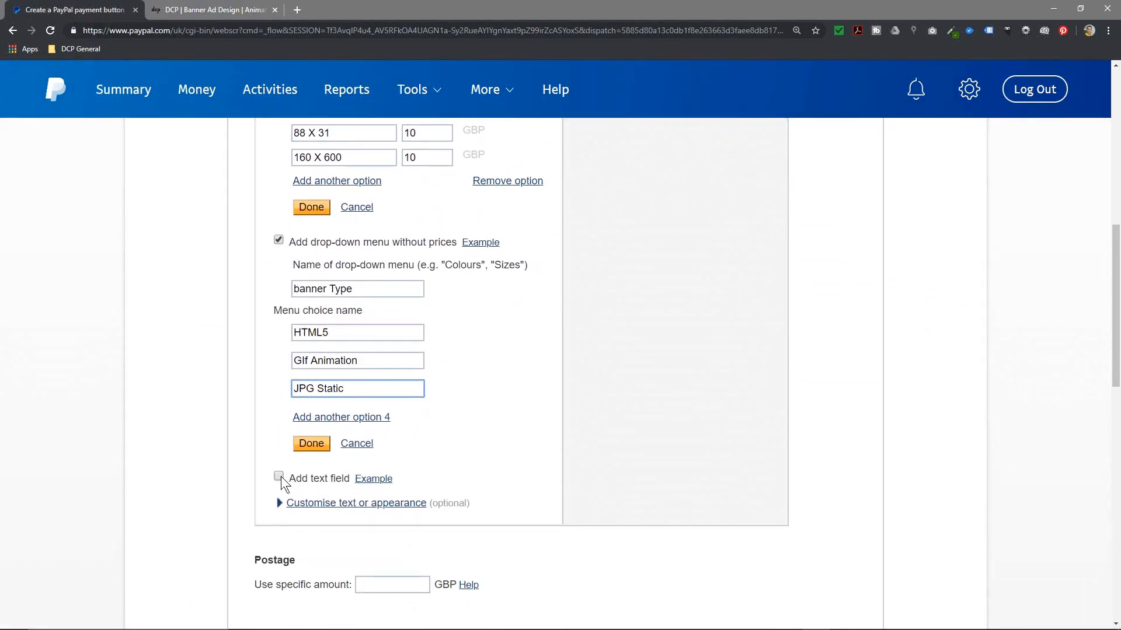
{"action": "left_click", "coordinate": [279, 477]}
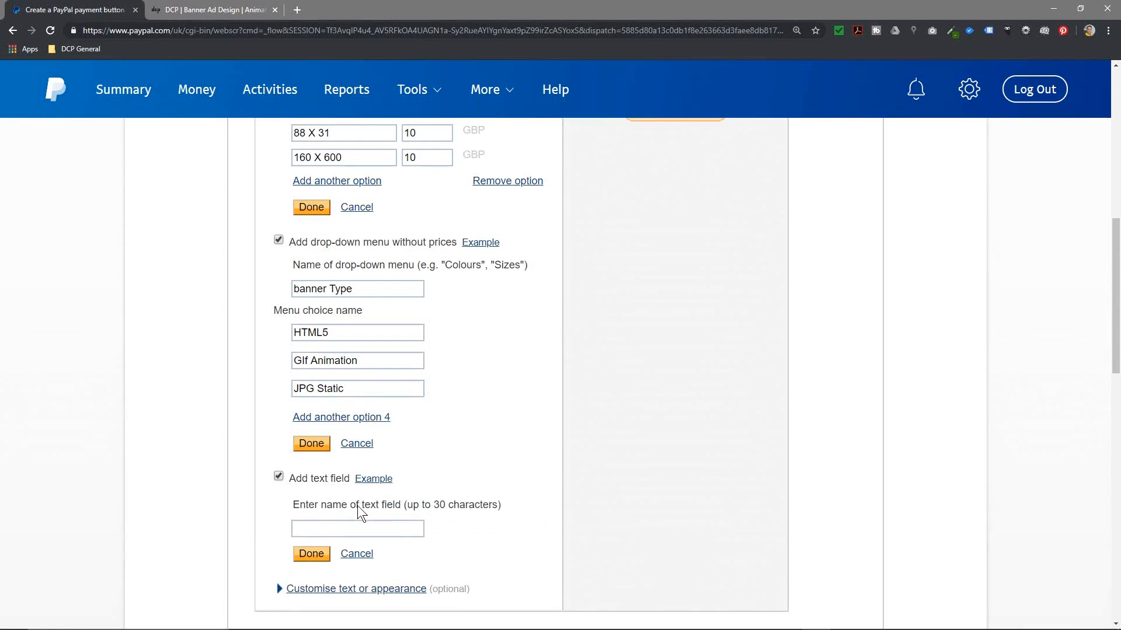
{"action": "left_click", "coordinate": [387, 524]}
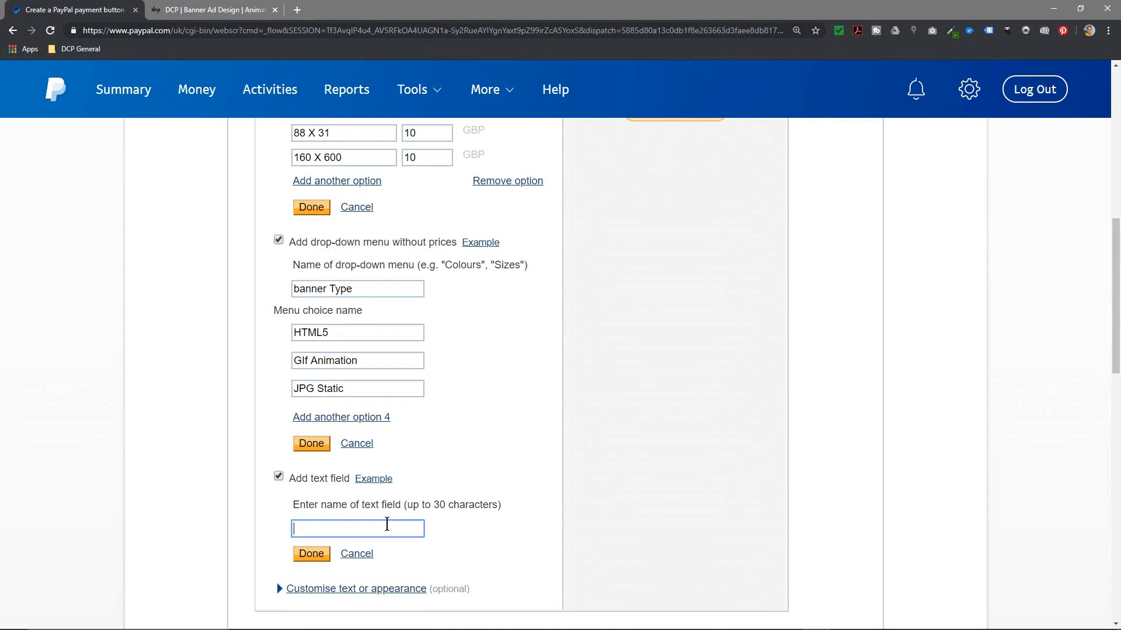
{"action": "type", "text": "Describe what you need"}
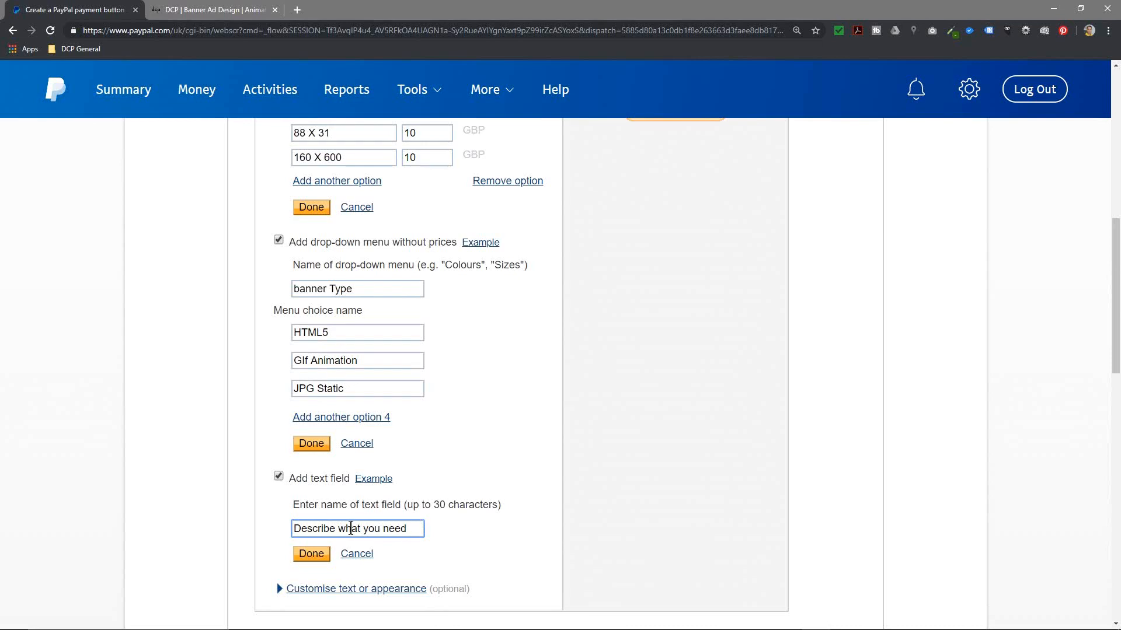
{"action": "scroll", "coordinate": [575, 485], "scroll_direction": "up", "scroll_amount": 6}
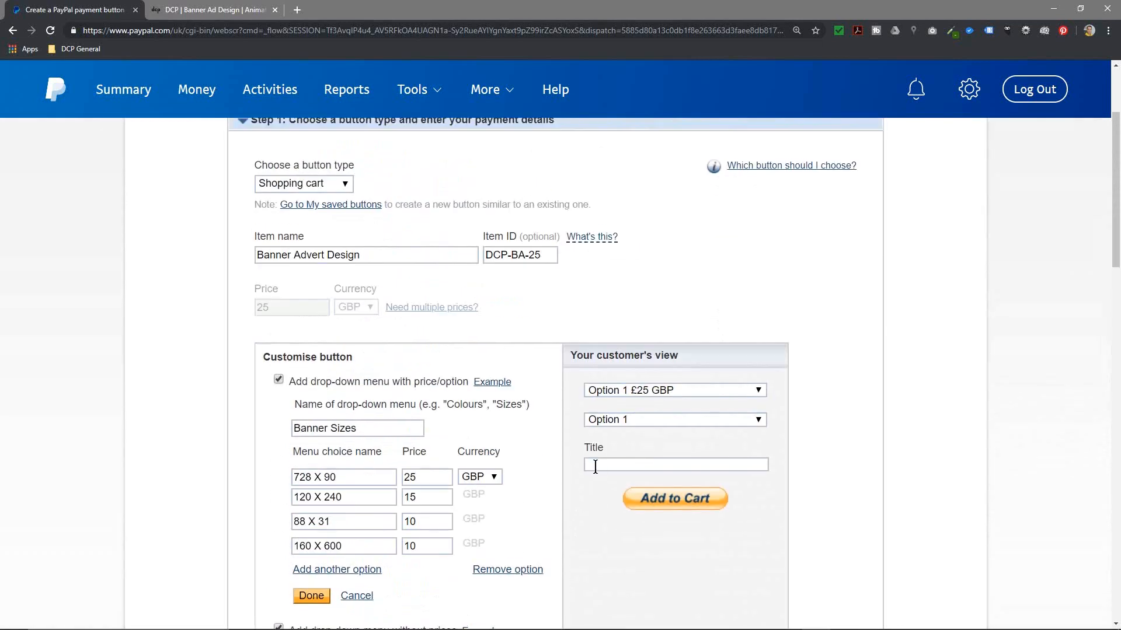
{"action": "scroll", "coordinate": [600, 460], "scroll_direction": "down", "scroll_amount": 2}
{"action": "scroll", "coordinate": [599, 459], "scroll_direction": "down", "scroll_amount": 5}
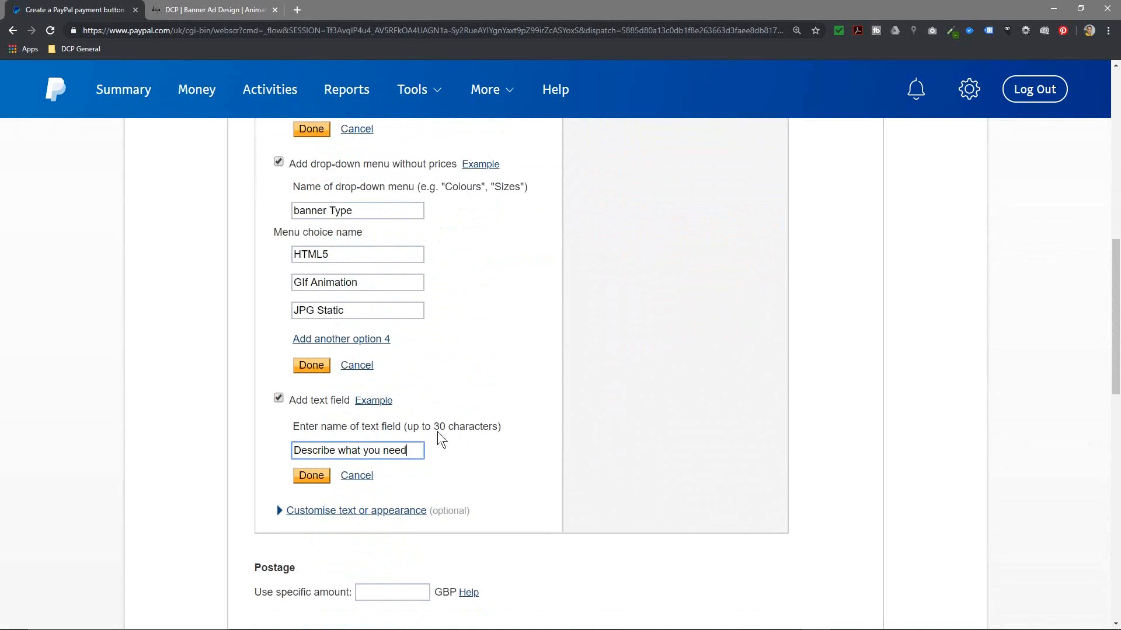
Step: Expand the button appearance options and switch the cart button to the smaller size
{"action": "left_click", "coordinate": [339, 512]}
{"action": "scroll", "coordinate": [513, 520], "scroll_direction": "down", "scroll_amount": 4}
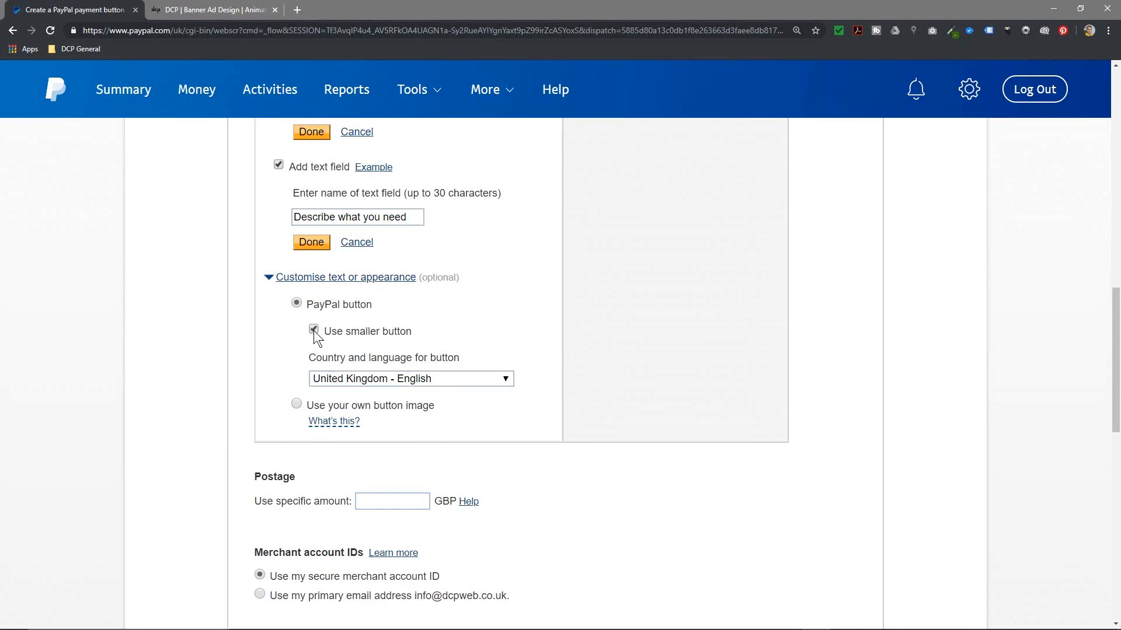
{"action": "left_click", "coordinate": [313, 329]}
{"action": "scroll", "coordinate": [648, 380], "scroll_direction": "up", "scroll_amount": 15}
{"action": "scroll", "coordinate": [653, 385], "scroll_direction": "down", "scroll_amount": 3}
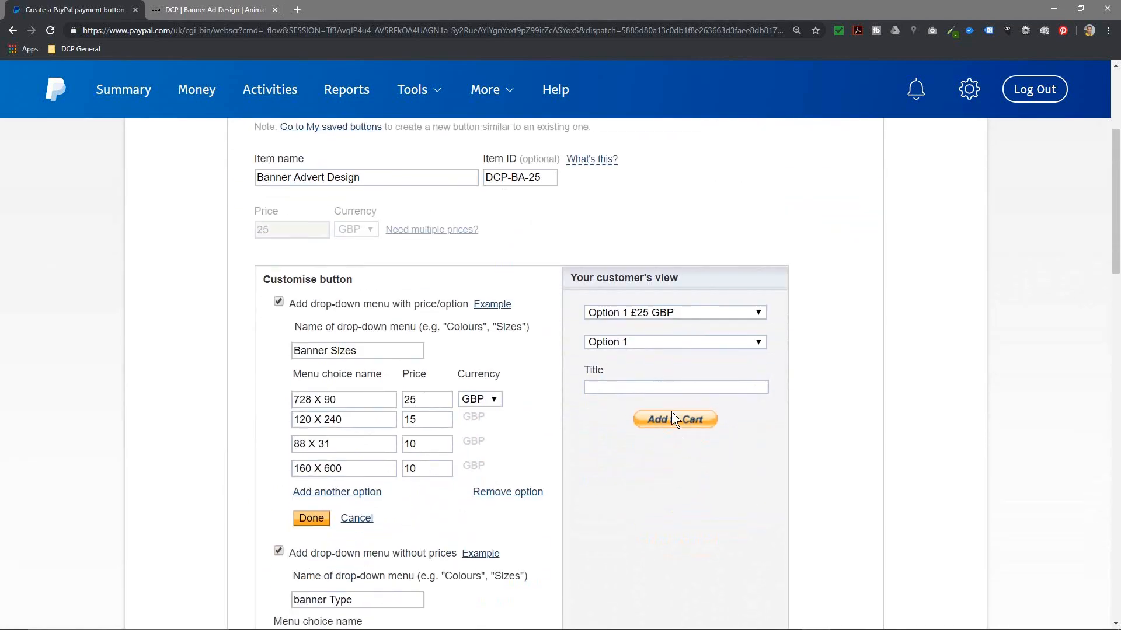
{"action": "scroll", "coordinate": [672, 412], "scroll_direction": "down", "scroll_amount": 7}
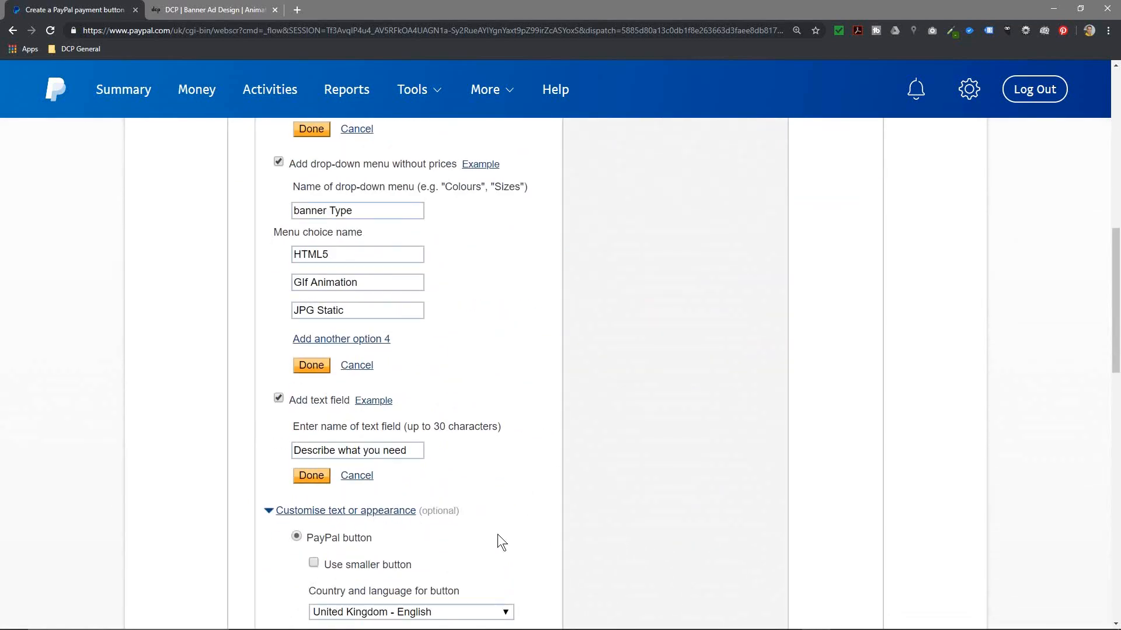
{"action": "scroll", "coordinate": [646, 512], "scroll_direction": "up", "scroll_amount": 7}
{"action": "scroll", "coordinate": [653, 429], "scroll_direction": "down", "scroll_amount": 8}
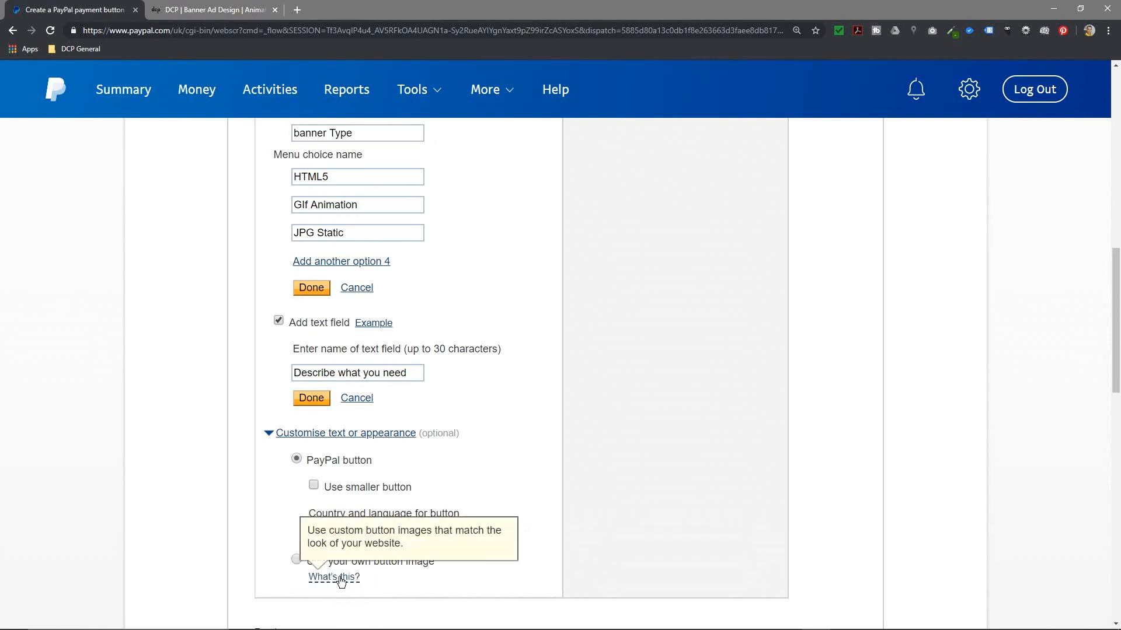
{"action": "mouse_move", "coordinate": [340, 579]}
{"action": "scroll", "coordinate": [358, 464], "scroll_direction": "up", "scroll_amount": 3}
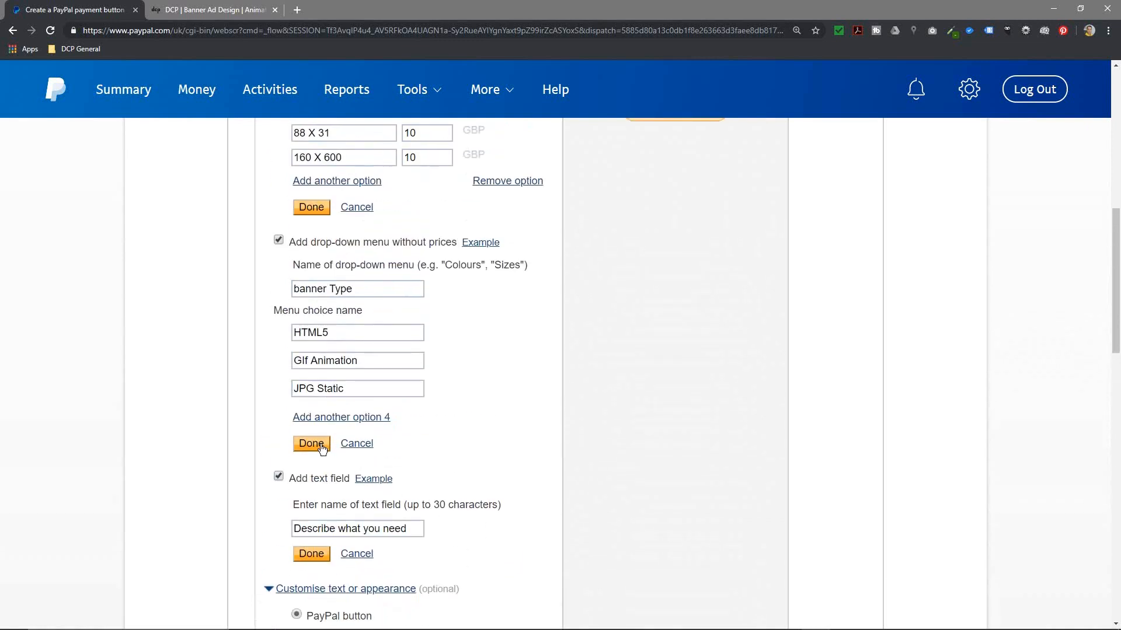
Step: Confirm the text field, banner Type and Banner Sizes sections with Done
{"action": "left_click", "coordinate": [311, 556]}
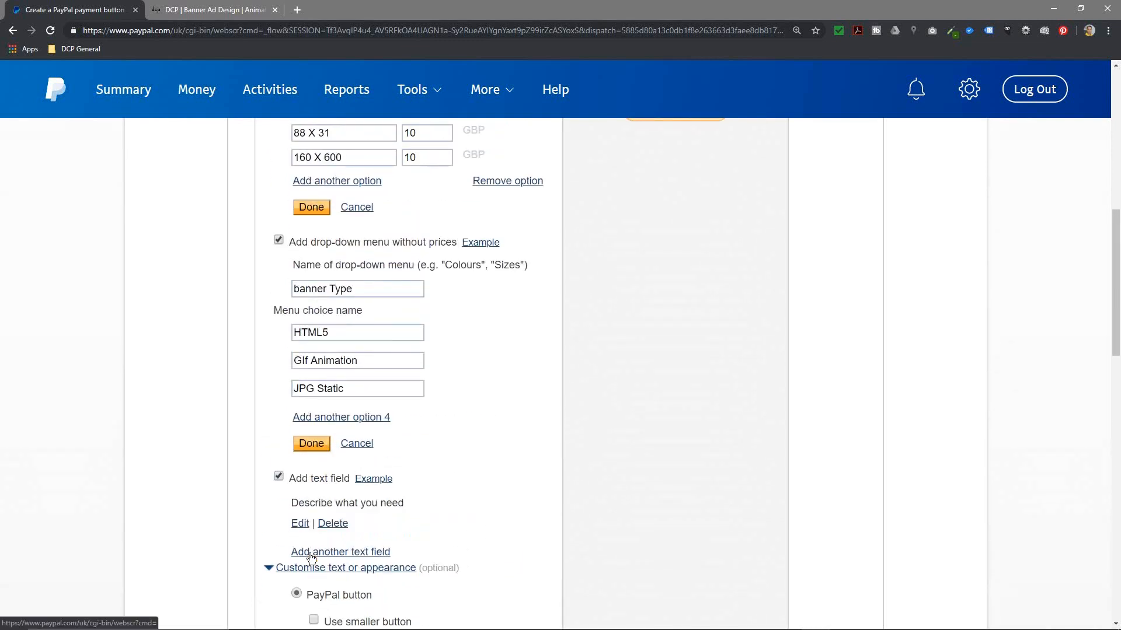
{"action": "left_click", "coordinate": [314, 445]}
{"action": "left_click", "coordinate": [311, 208]}
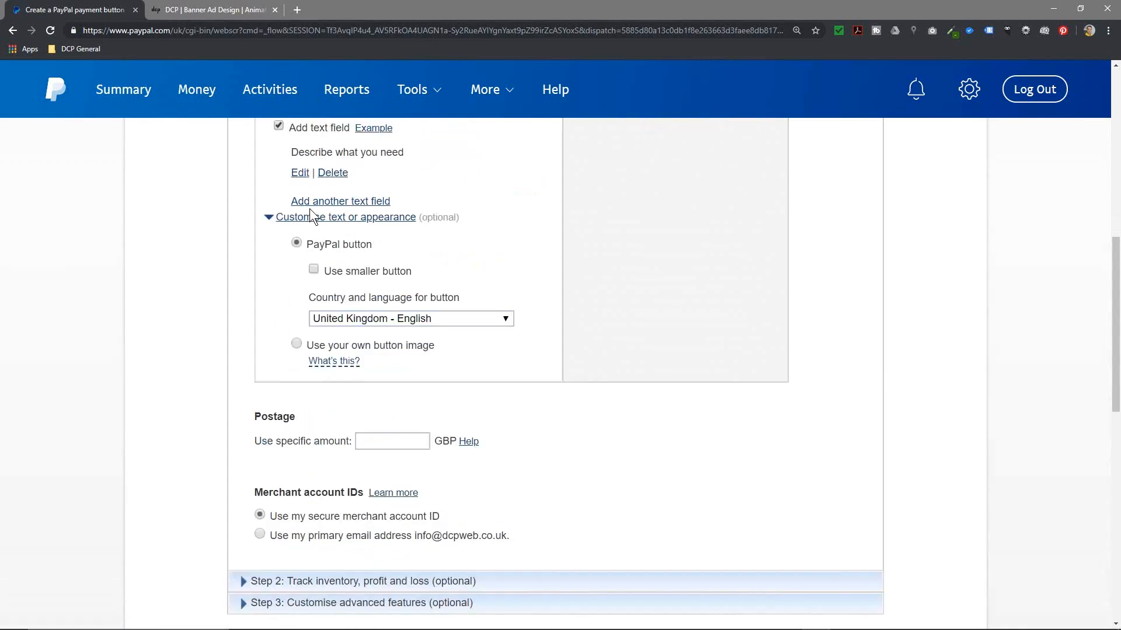
{"action": "scroll", "coordinate": [652, 481], "scroll_direction": "up", "scroll_amount": 7}
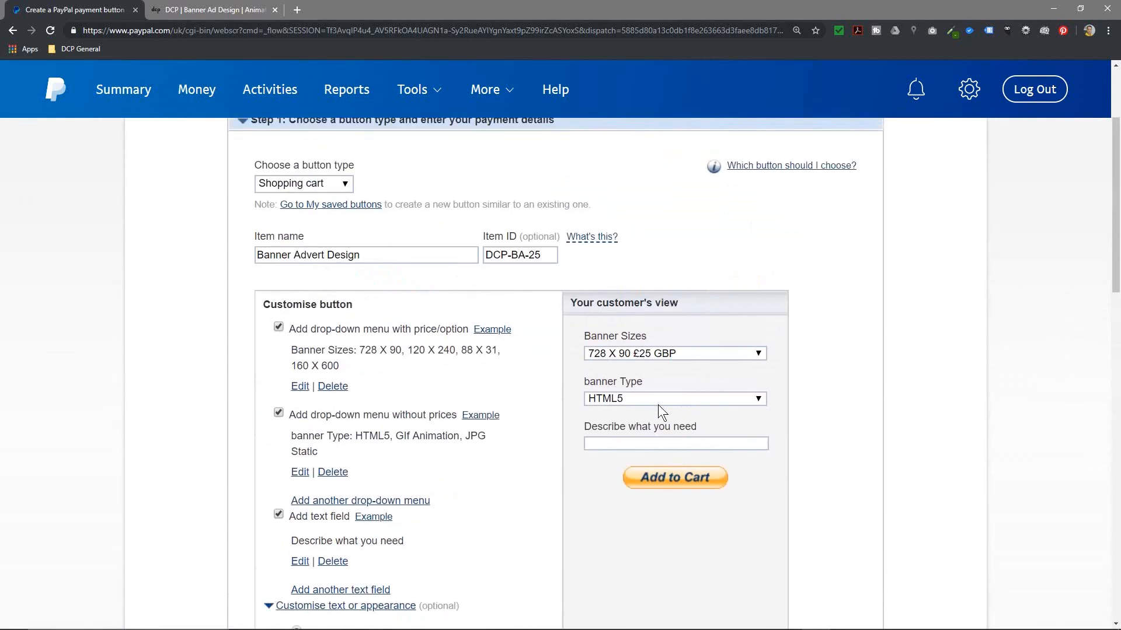
Step: Test the Banner Sizes and banner Type lists in the customer preview, picking 88 X 31 £10
{"action": "left_click", "coordinate": [639, 353]}
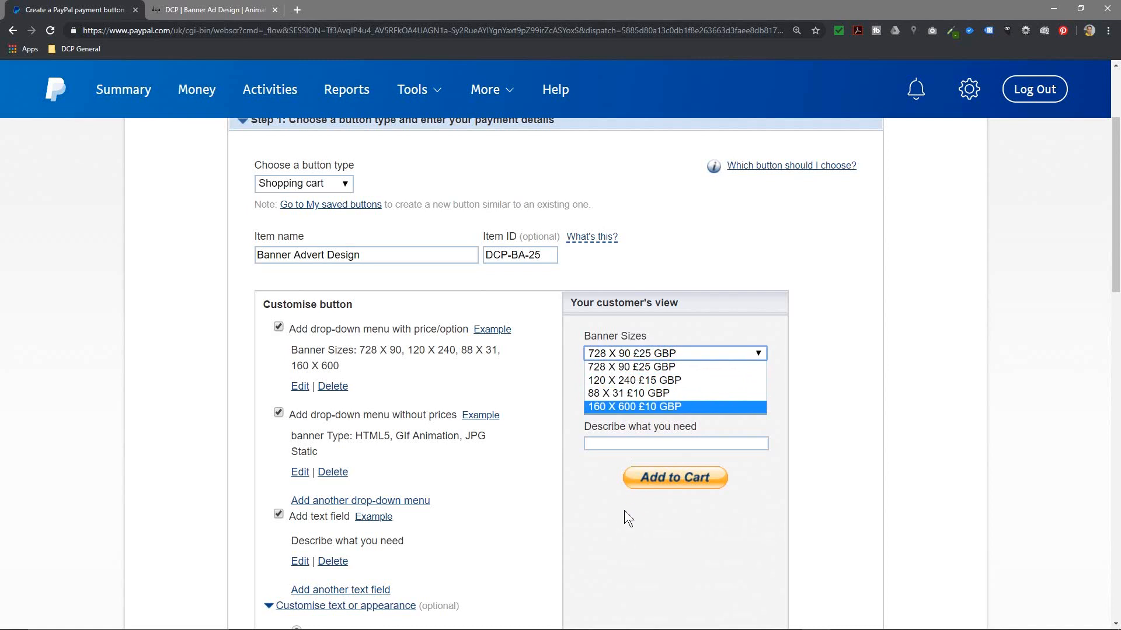
{"action": "left_click", "coordinate": [625, 511]}
{"action": "left_click", "coordinate": [614, 398]}
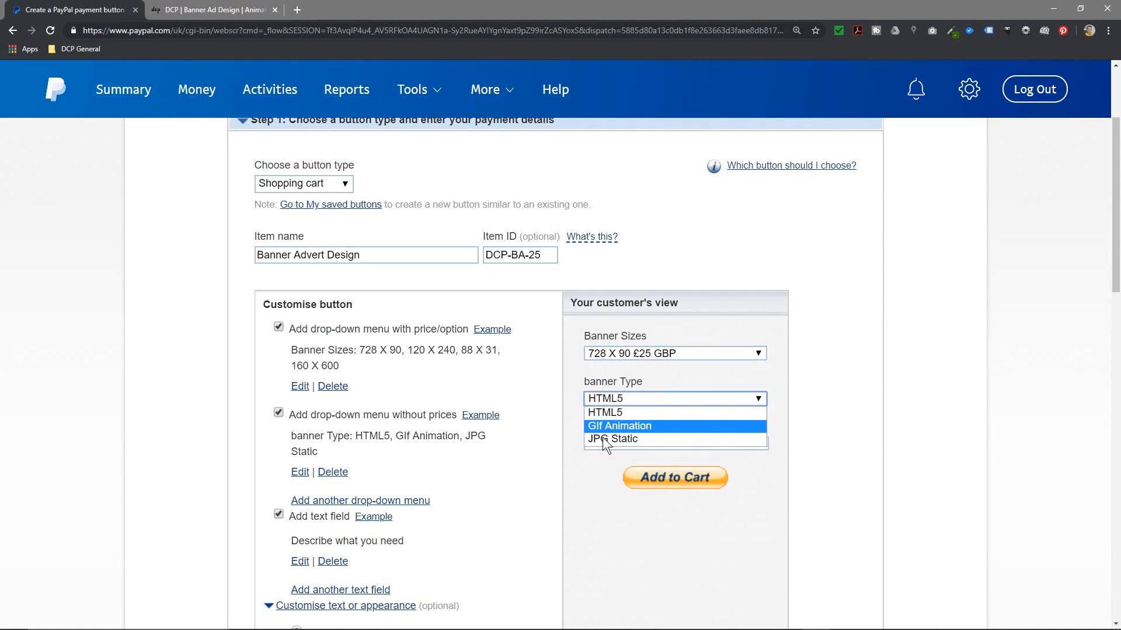
{"action": "left_click", "coordinate": [610, 412]}
{"action": "left_click", "coordinate": [645, 355]}
{"action": "left_click", "coordinate": [636, 393]}
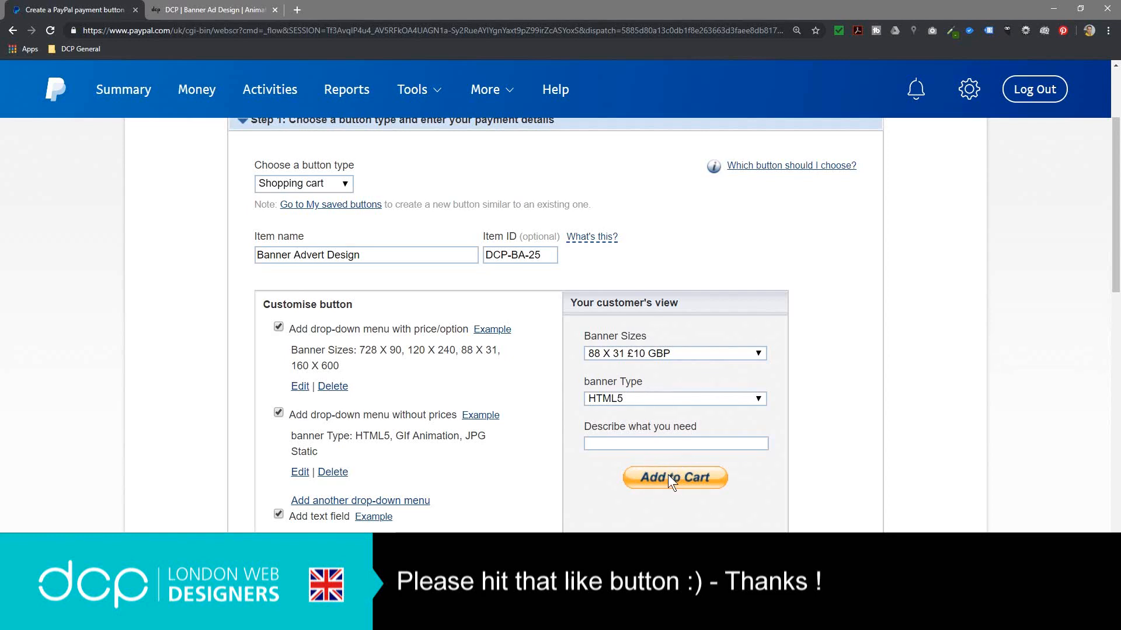
{"action": "scroll", "coordinate": [562, 520], "scroll_direction": "down", "scroll_amount": 4}
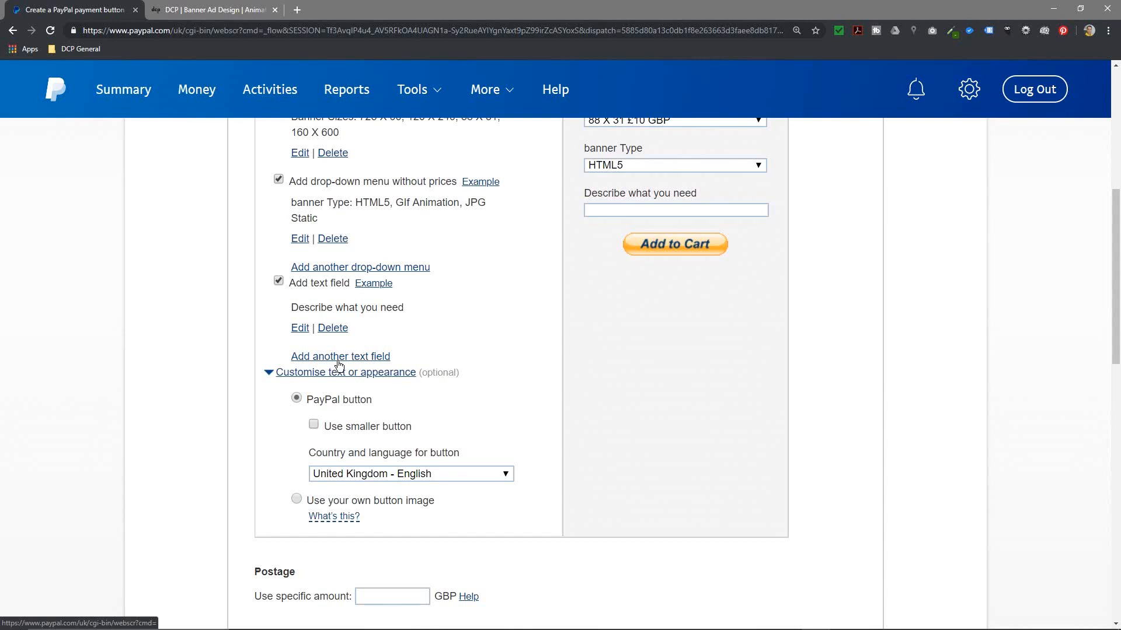
{"action": "left_click", "coordinate": [296, 501]}
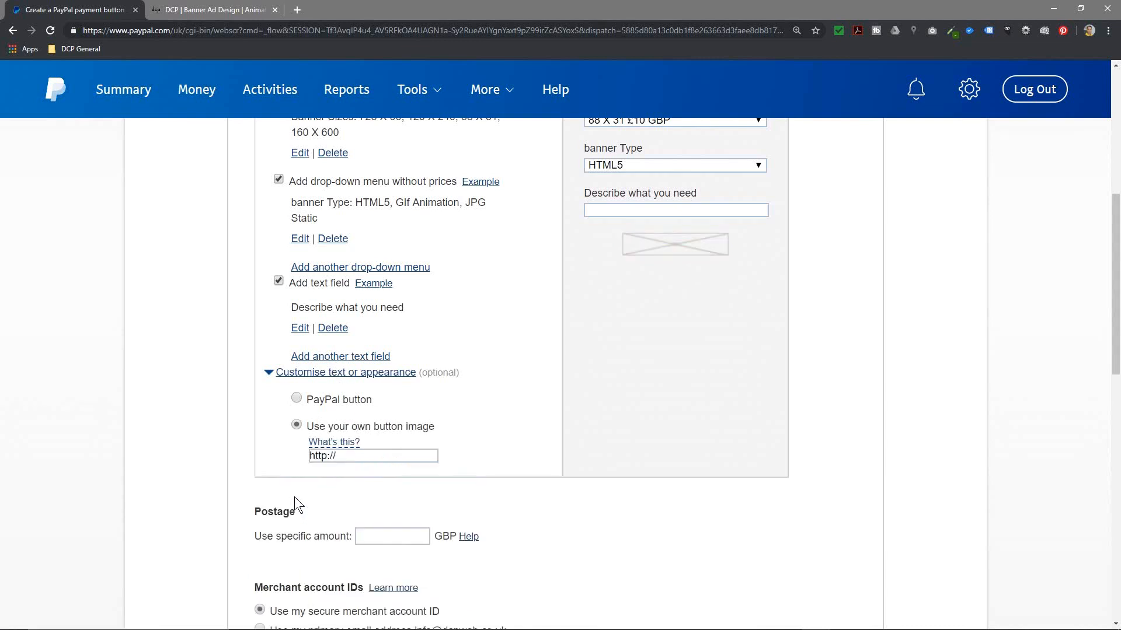
{"action": "left_click", "coordinate": [297, 399]}
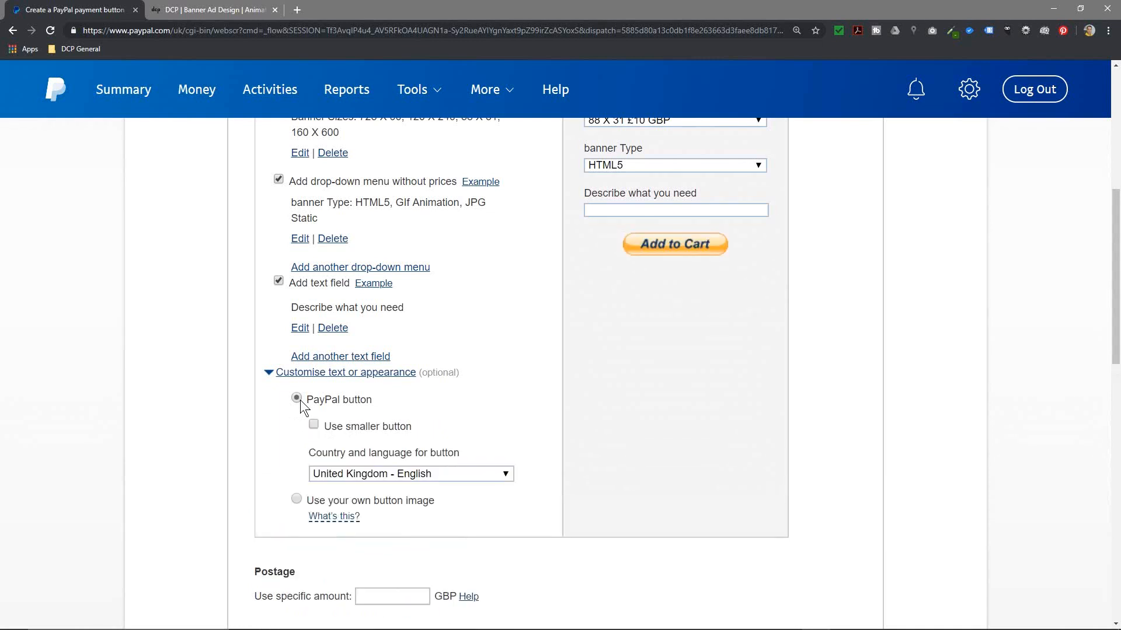
{"action": "left_click", "coordinate": [374, 474]}
{"action": "left_click", "coordinate": [379, 474]}
{"action": "left_click", "coordinate": [377, 475]}
{"action": "left_click", "coordinate": [377, 475]}
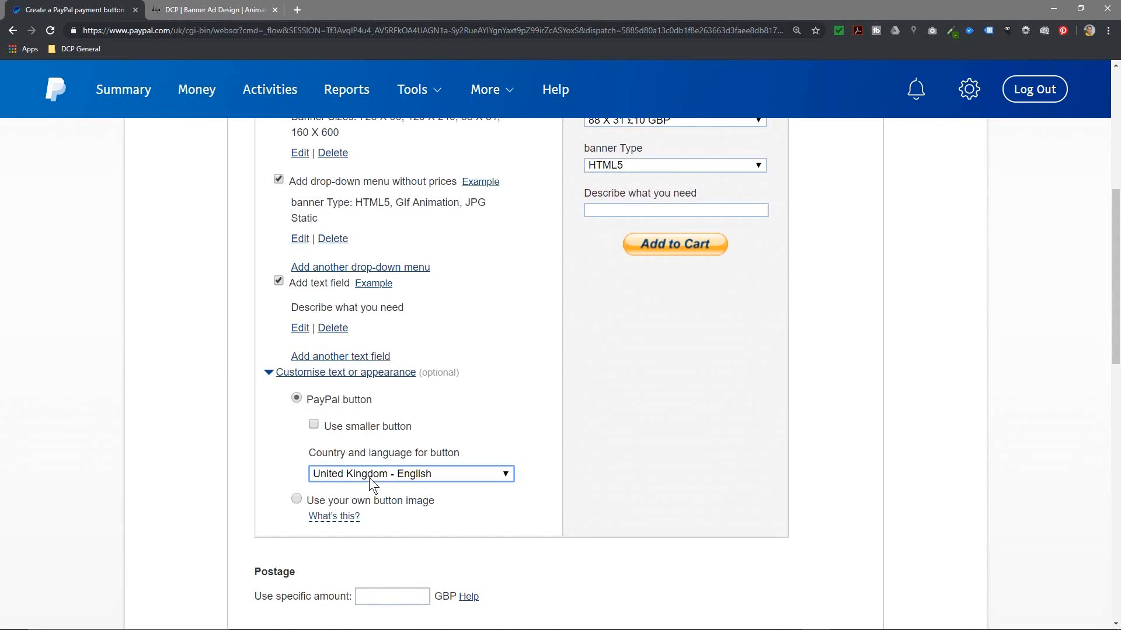
{"action": "mouse_move", "coordinate": [321, 523]}
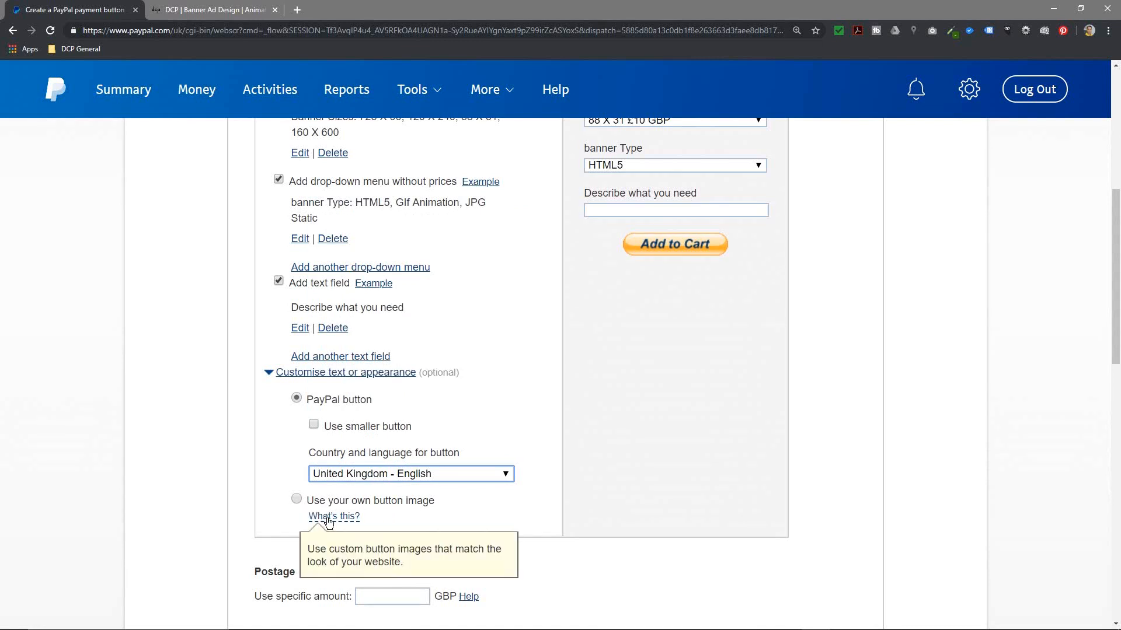
{"action": "left_click", "coordinate": [296, 499]}
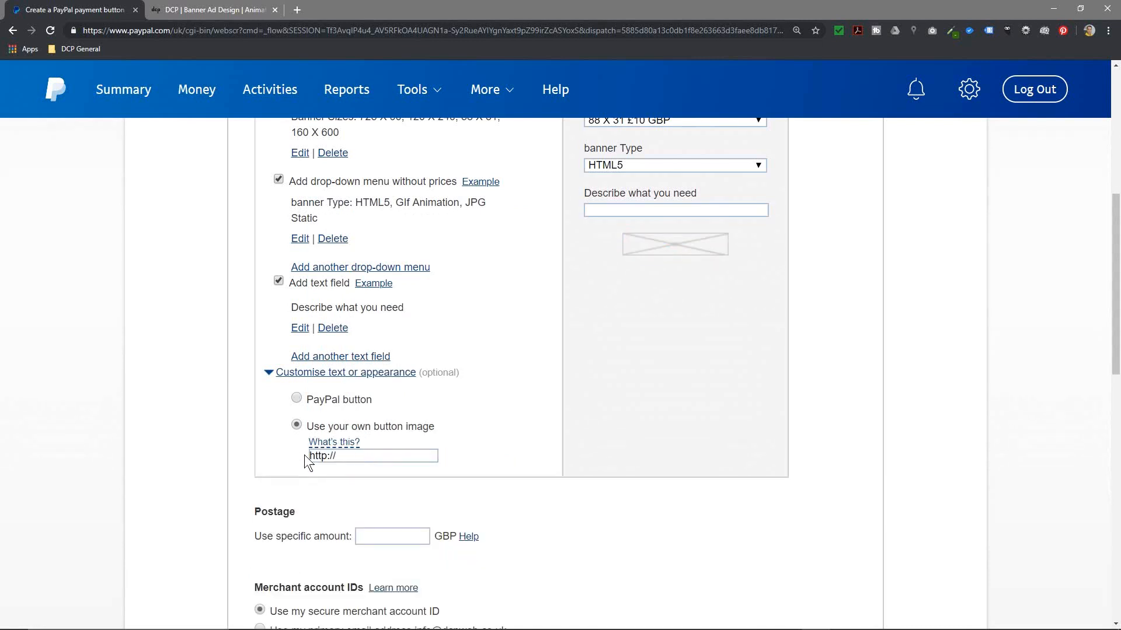
{"action": "left_click", "coordinate": [299, 398]}
{"action": "scroll", "coordinate": [598, 453], "scroll_direction": "up", "scroll_amount": 3}
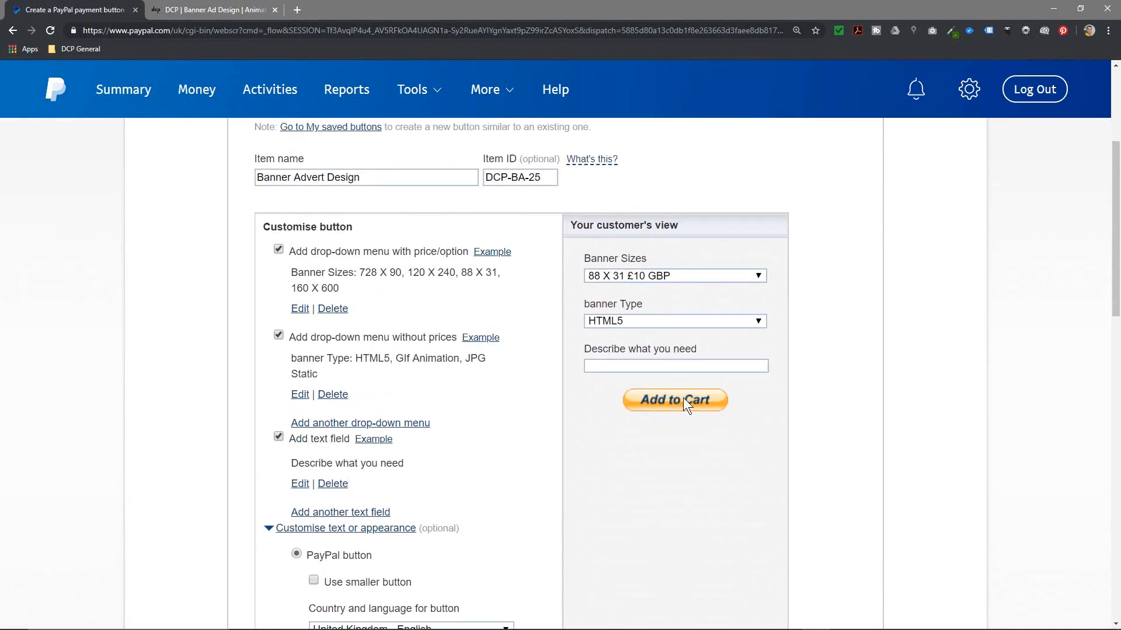
Step: Confirm Shopping cart remains the selected button type
{"action": "scroll", "coordinate": [685, 391], "scroll_direction": "up", "scroll_amount": 4}
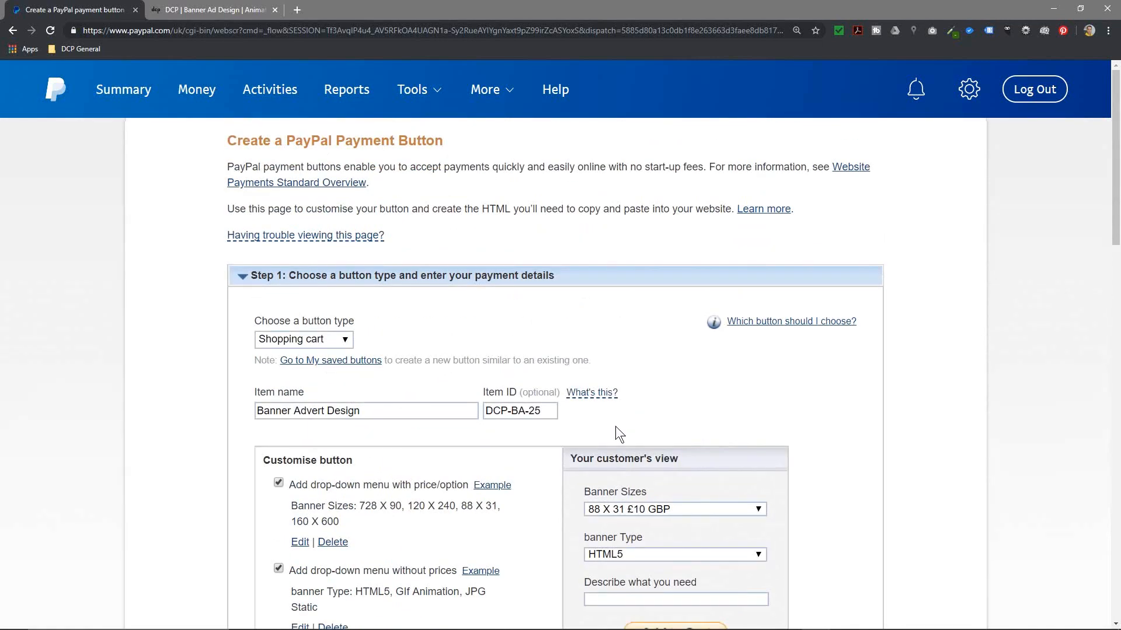
{"action": "scroll", "coordinate": [615, 426], "scroll_direction": "down", "scroll_amount": 5}
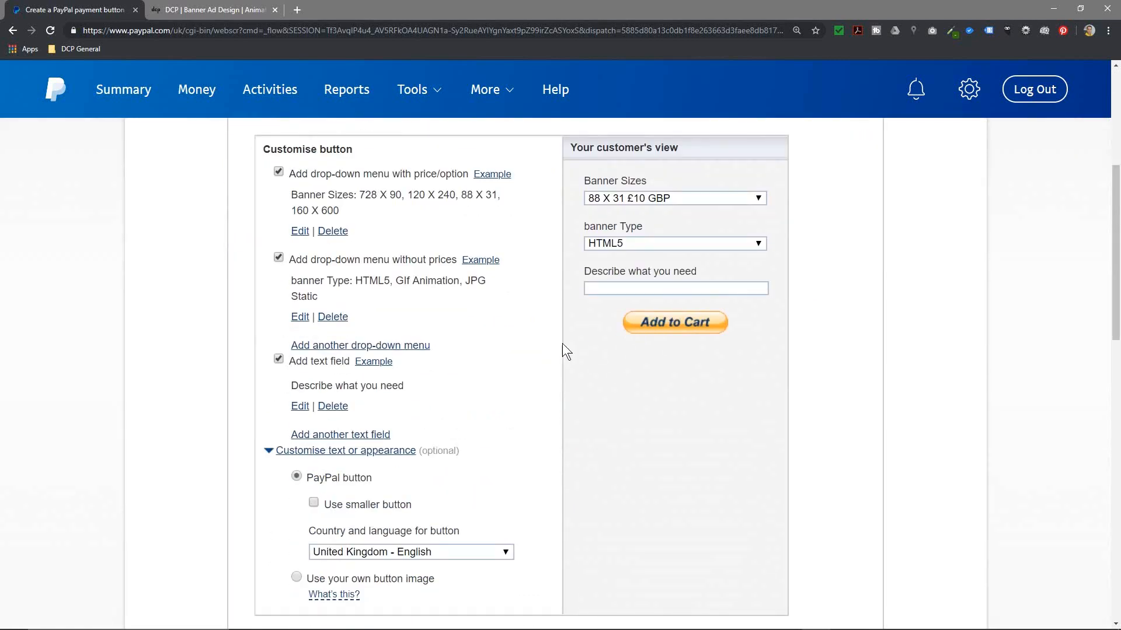
{"action": "scroll", "coordinate": [565, 350], "scroll_direction": "up", "scroll_amount": 4}
{"action": "left_click", "coordinate": [323, 262]}
{"action": "left_click", "coordinate": [320, 263]}
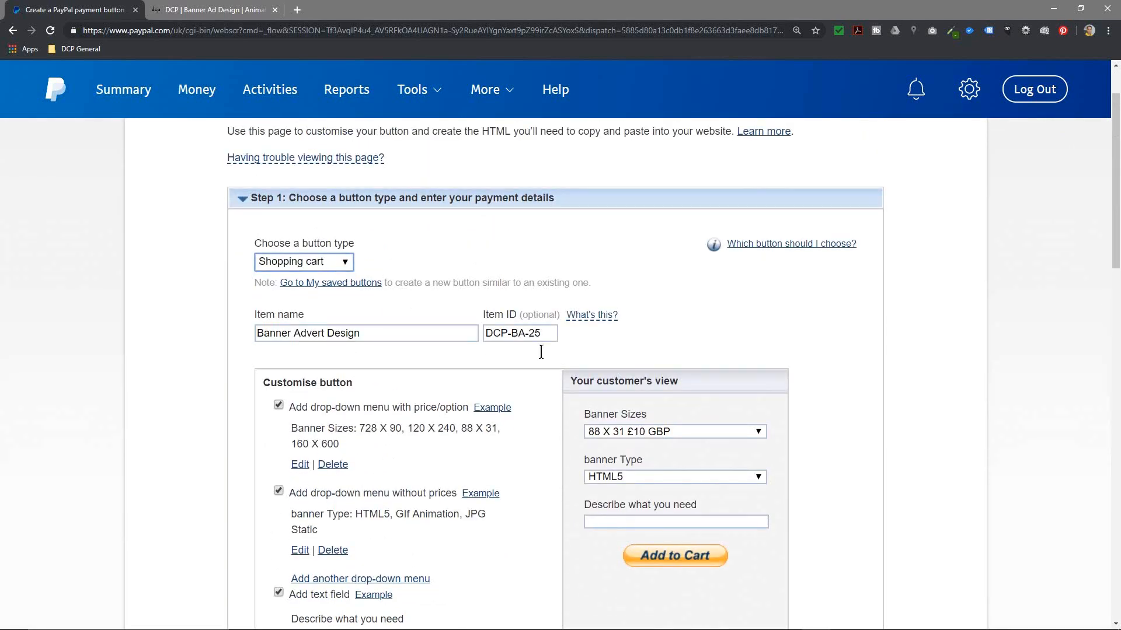
Step: Charge a specific postage amount of 2.50 GBP
{"action": "scroll", "coordinate": [817, 531], "scroll_direction": "down", "scroll_amount": 8}
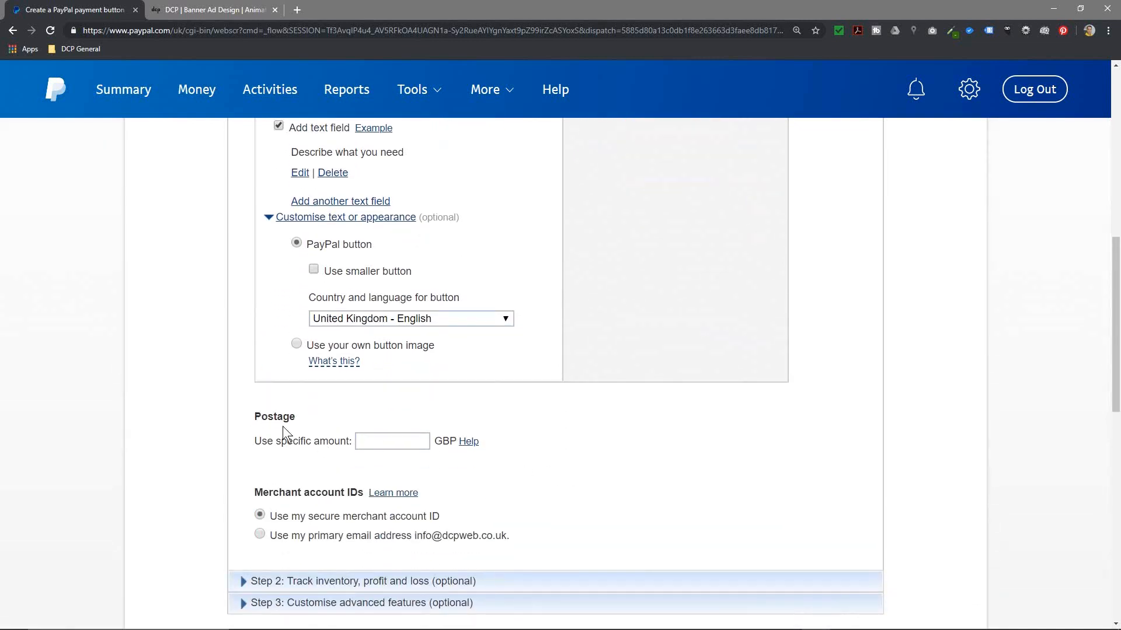
{"action": "left_click_drag", "start_coordinate": [256, 442], "coordinate": [344, 442]}
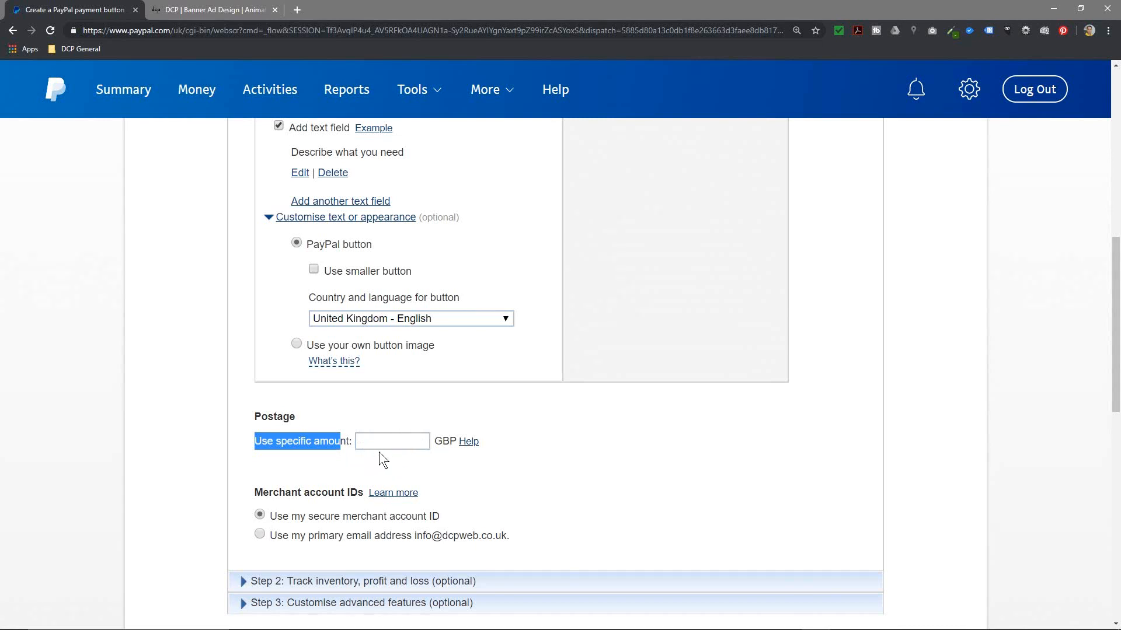
{"action": "left_click", "coordinate": [572, 457]}
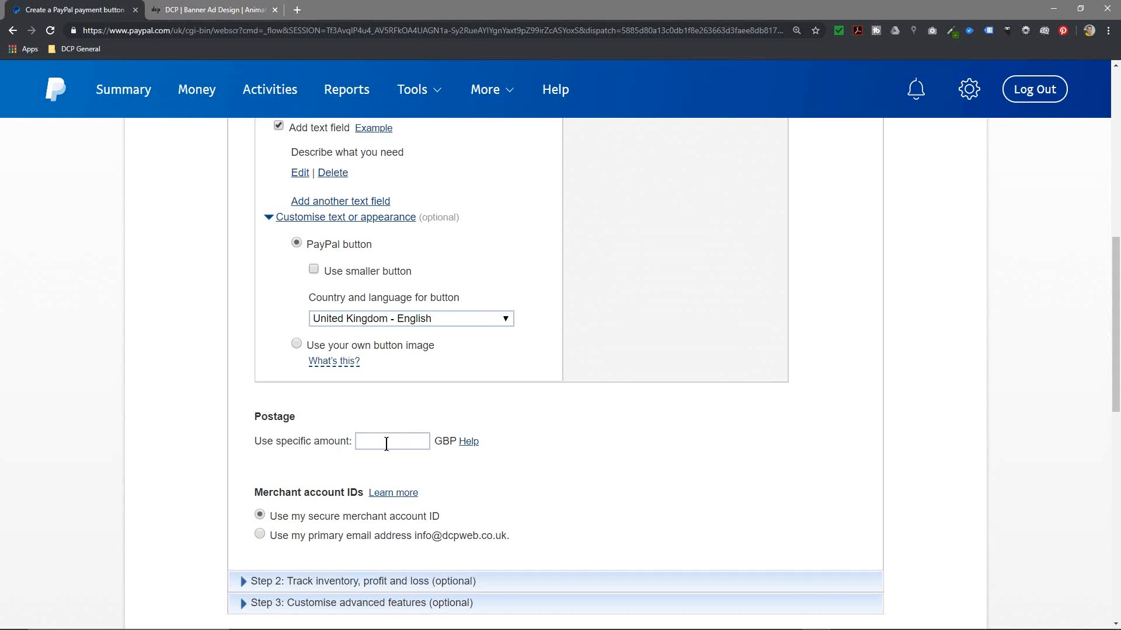
{"action": "scroll", "coordinate": [762, 264], "scroll_direction": "up", "scroll_amount": 5}
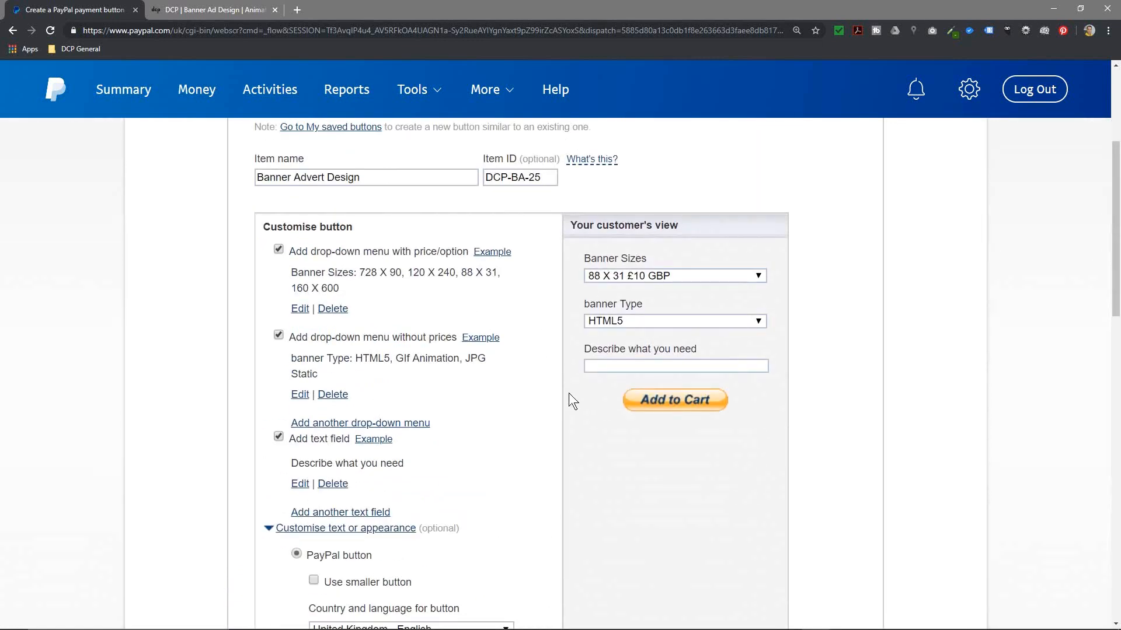
{"action": "scroll", "coordinate": [595, 471], "scroll_direction": "down", "scroll_amount": 6}
{"action": "left_click", "coordinate": [386, 361]}
{"action": "type", "text": "2.50"}
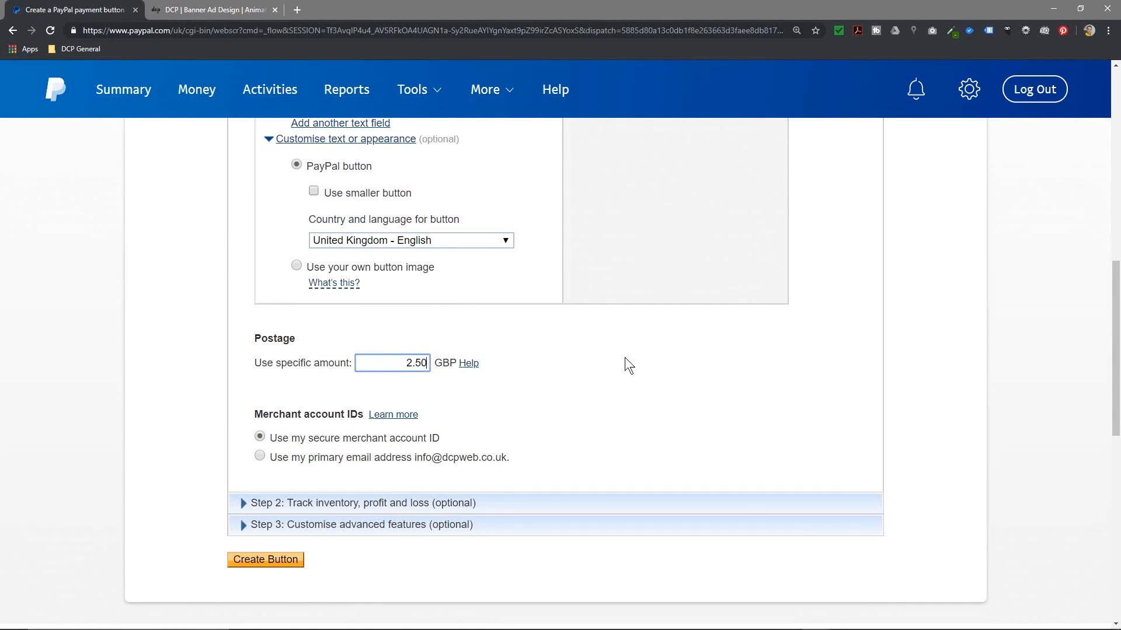
Step: Expand Step 2: Track inventory, profit and loss
{"action": "scroll", "coordinate": [656, 384], "scroll_direction": "down", "scroll_amount": 1}
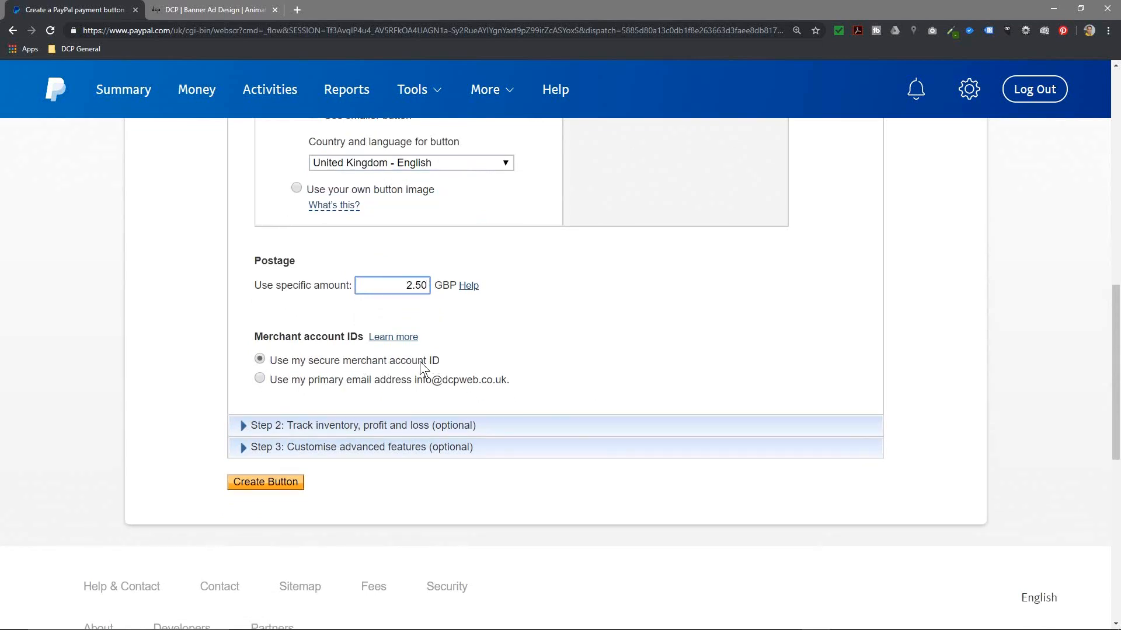
{"action": "left_click", "coordinate": [242, 426]}
{"action": "scroll", "coordinate": [401, 446], "scroll_direction": "down", "scroll_amount": 5}
{"action": "scroll", "coordinate": [401, 446], "scroll_direction": "up", "scroll_amount": 5}
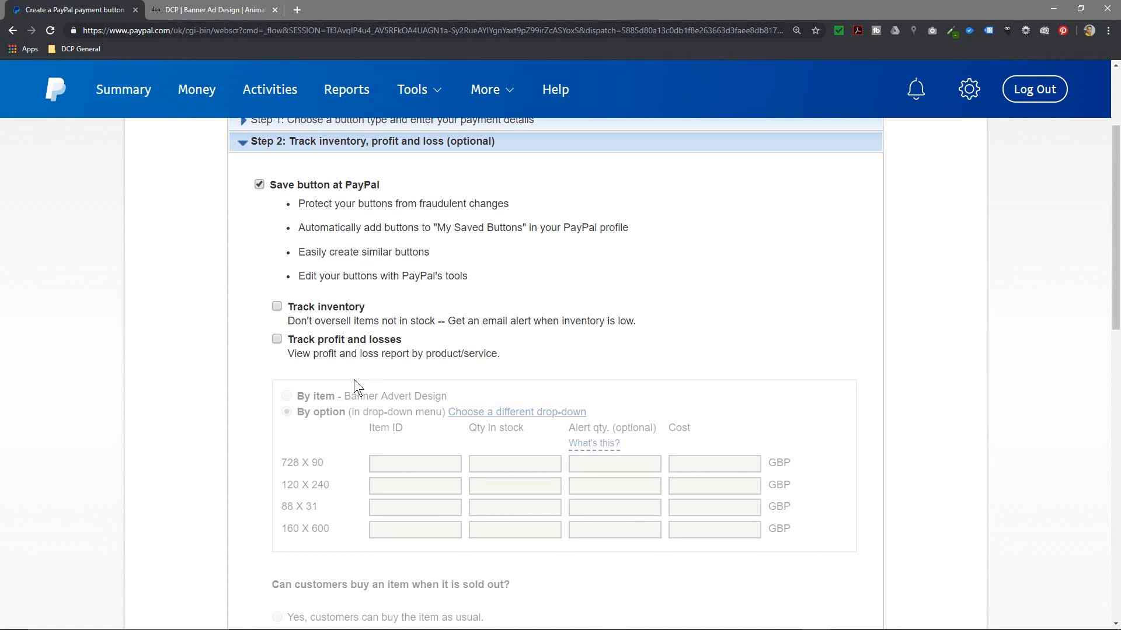
Step: Collapse the inventory step and open Step 3, keeping special instructions on with its message box label
{"action": "scroll", "coordinate": [339, 273], "scroll_direction": "up", "scroll_amount": 1}
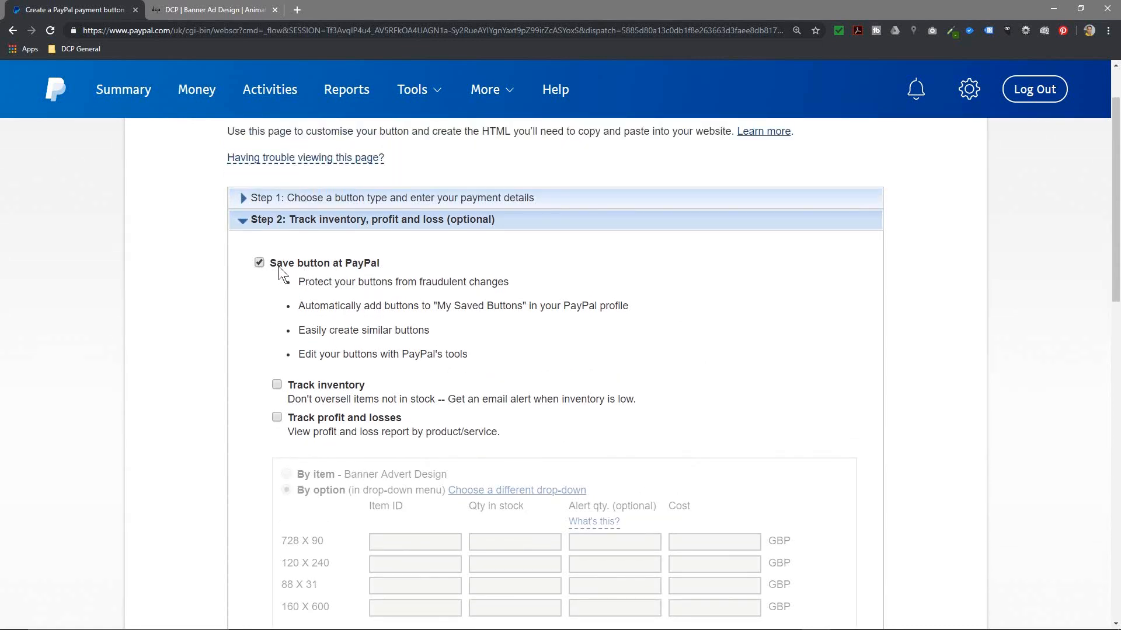
{"action": "left_click", "coordinate": [249, 224]}
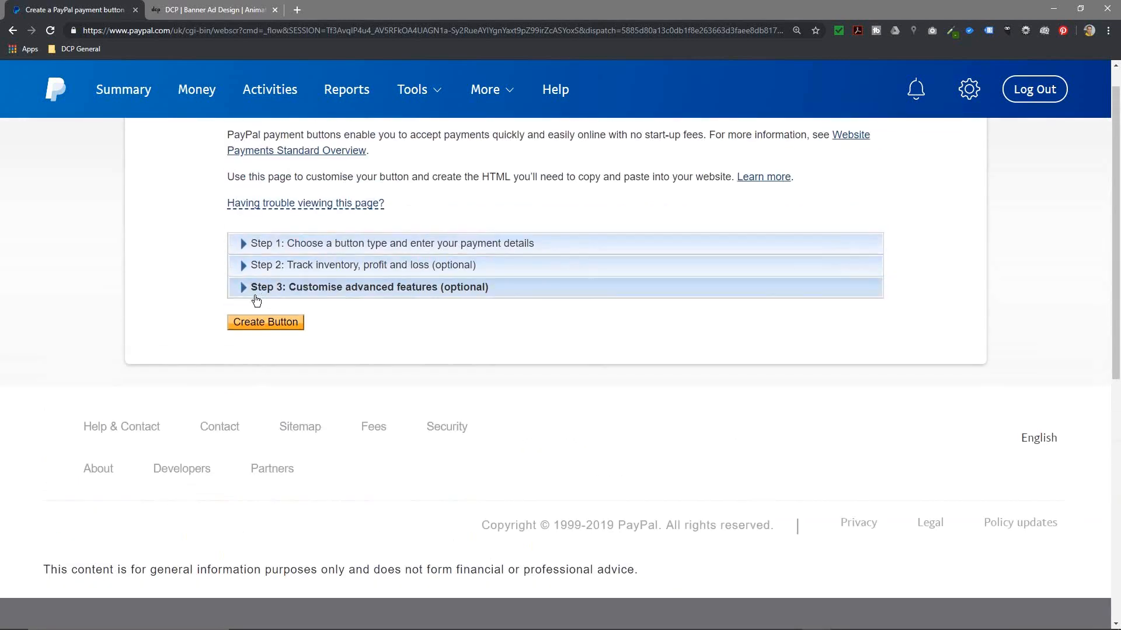
{"action": "left_click", "coordinate": [256, 288]}
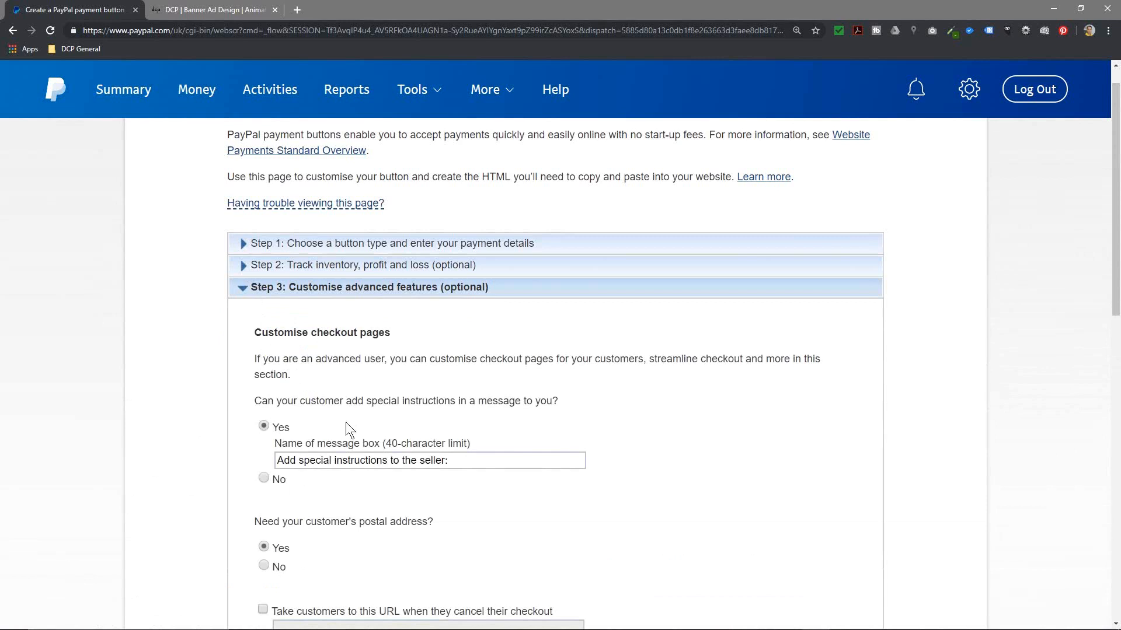
{"action": "scroll", "coordinate": [359, 426], "scroll_direction": "down", "scroll_amount": 4}
{"action": "scroll", "coordinate": [358, 425], "scroll_direction": "up", "scroll_amount": 3}
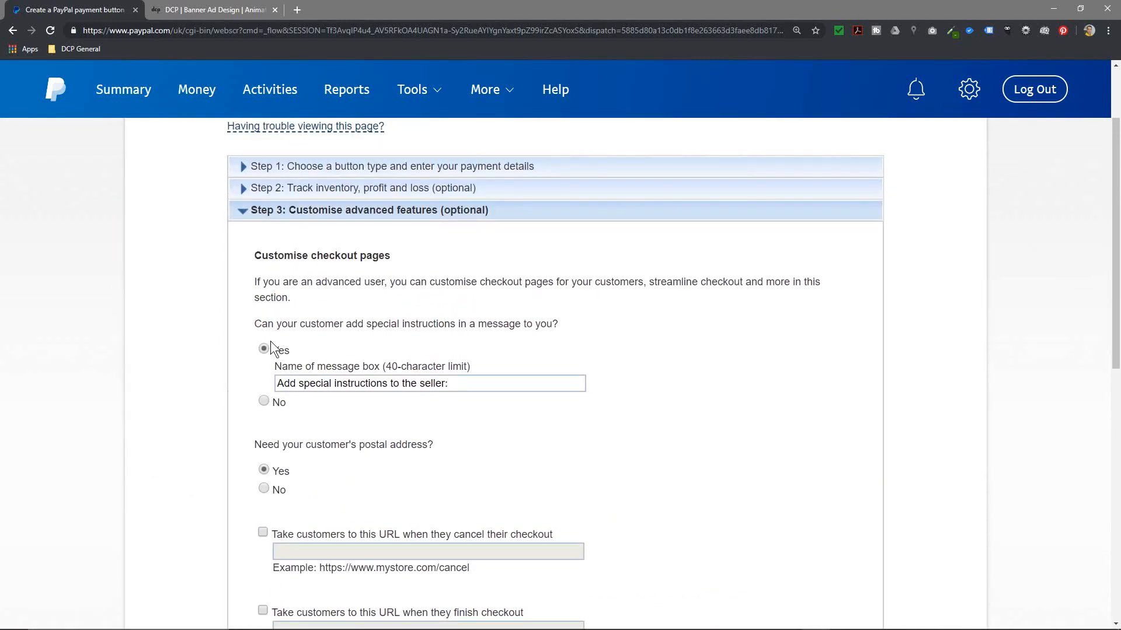
{"action": "left_click", "coordinate": [275, 383]}
{"action": "scroll", "coordinate": [345, 407], "scroll_direction": "down", "scroll_amount": 1}
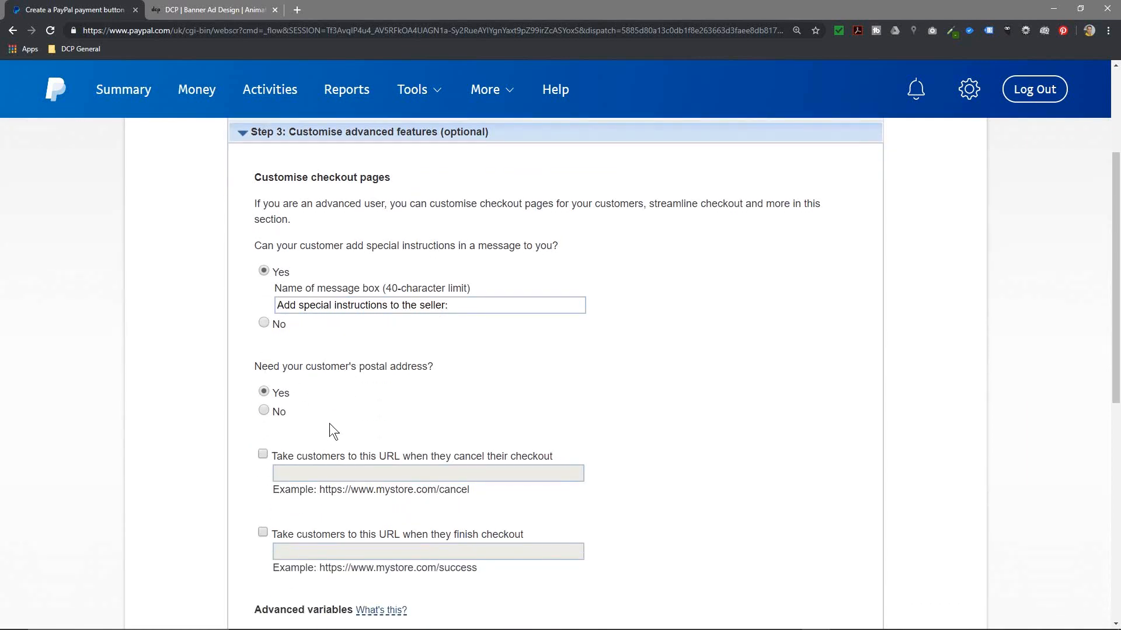
{"action": "scroll", "coordinate": [274, 396], "scroll_direction": "down", "scroll_amount": 1}
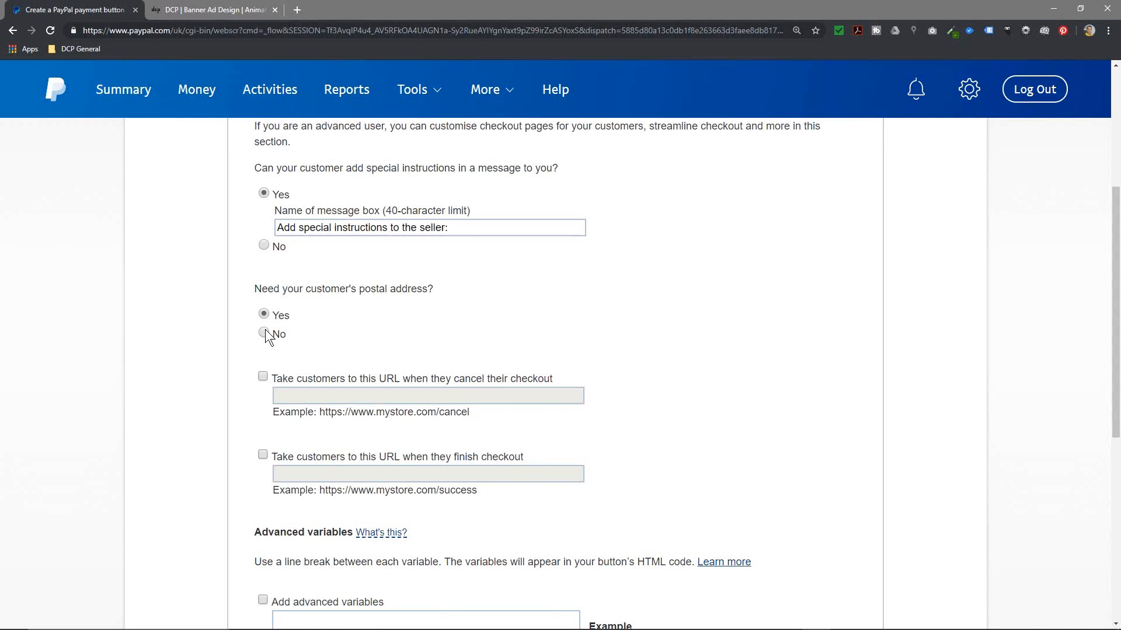
{"action": "scroll", "coordinate": [267, 336], "scroll_direction": "up", "scroll_amount": 1}
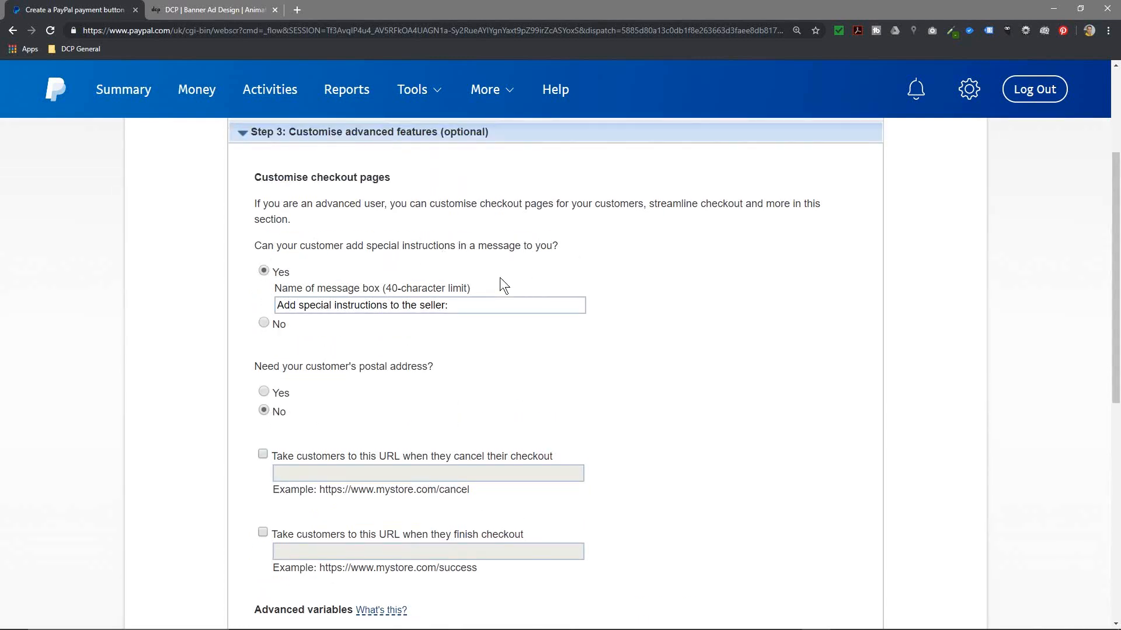
{"action": "left_click_drag", "start_coordinate": [444, 307], "coordinate": [266, 307]}
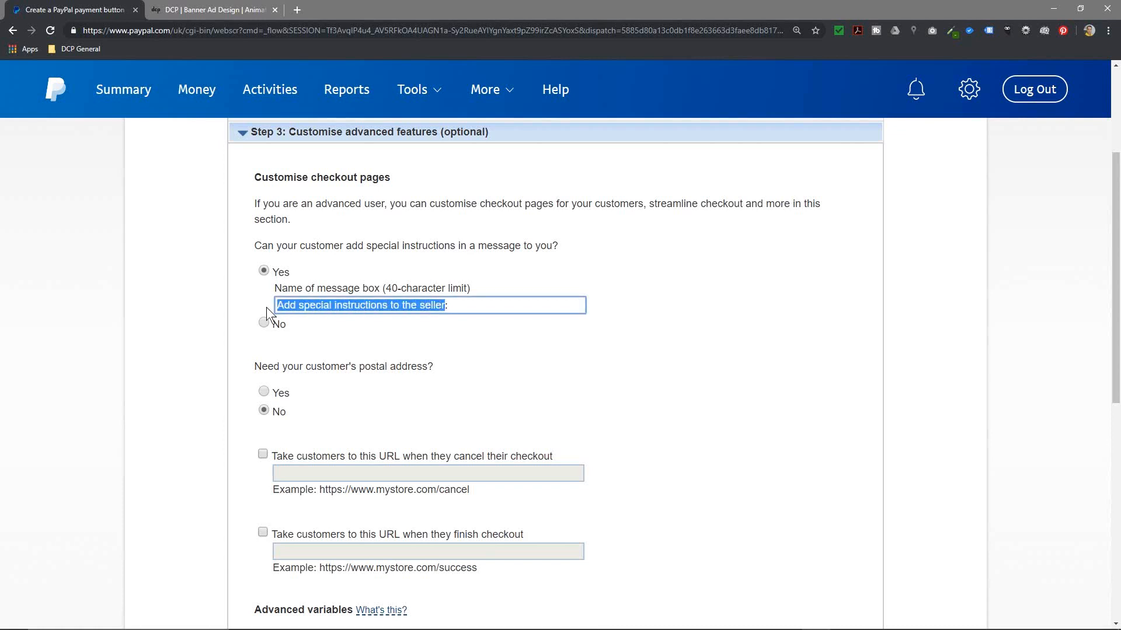
Step: Set the postal address to not required and tick the cancel-checkout URL option
{"action": "left_click", "coordinate": [503, 375]}
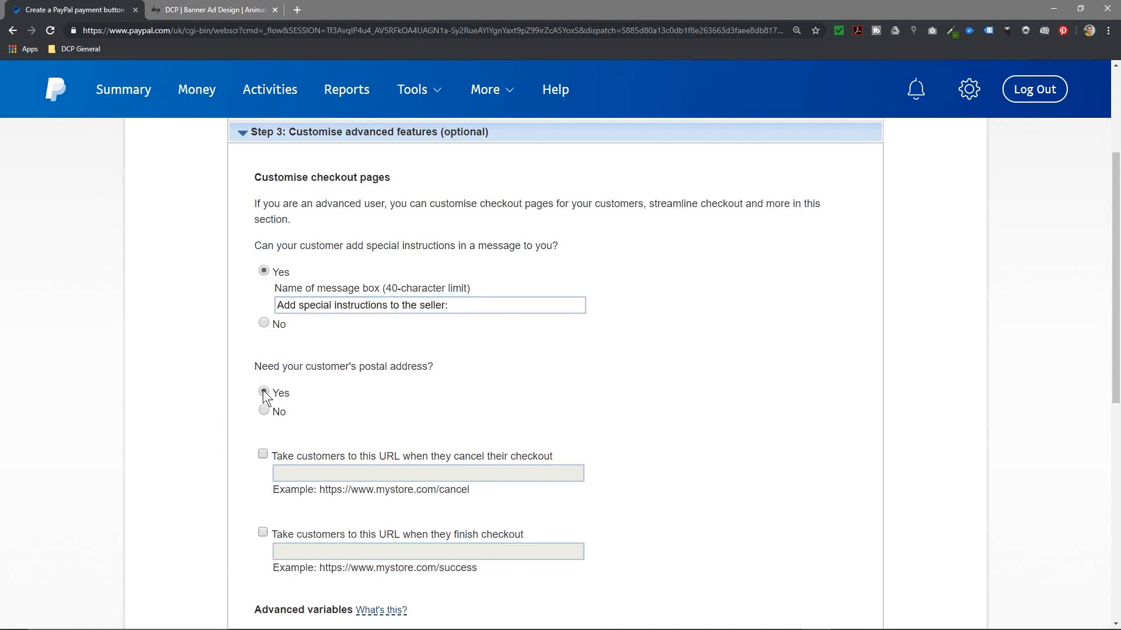
{"action": "left_click", "coordinate": [264, 412]}
{"action": "scroll", "coordinate": [327, 423], "scroll_direction": "down", "scroll_amount": 3}
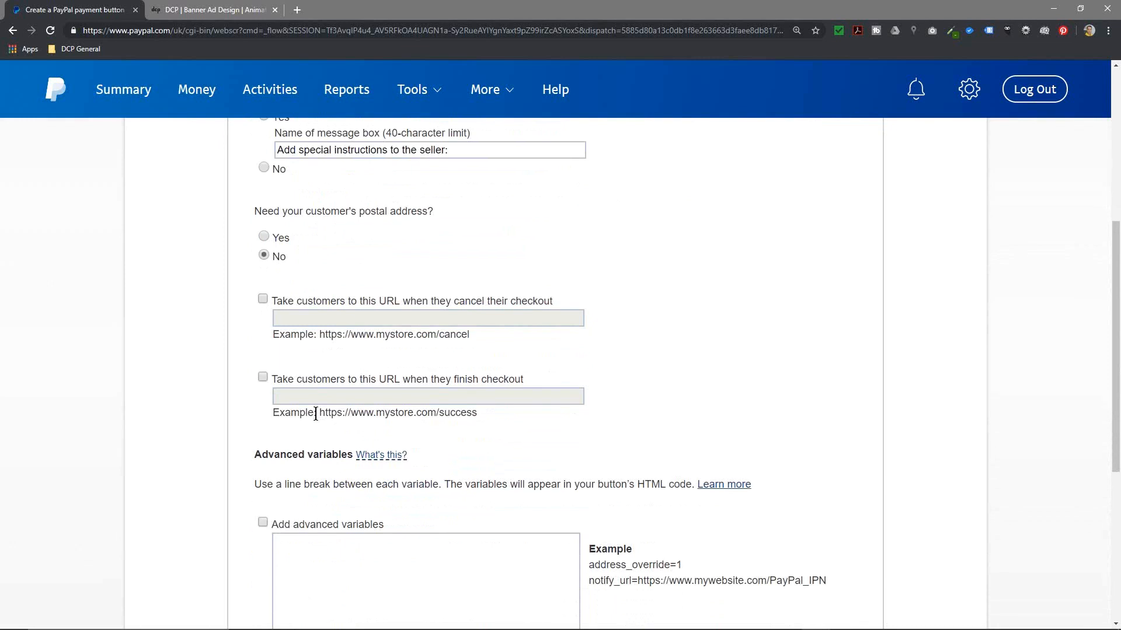
{"action": "left_click", "coordinate": [262, 299]}
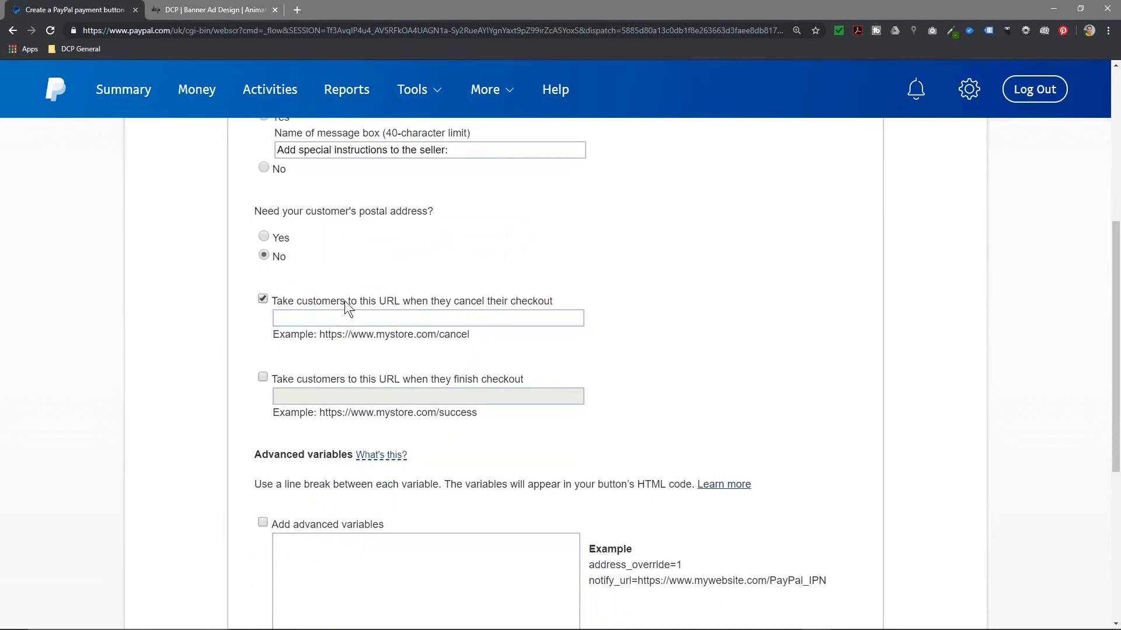
{"action": "left_click", "coordinate": [234, 10]}
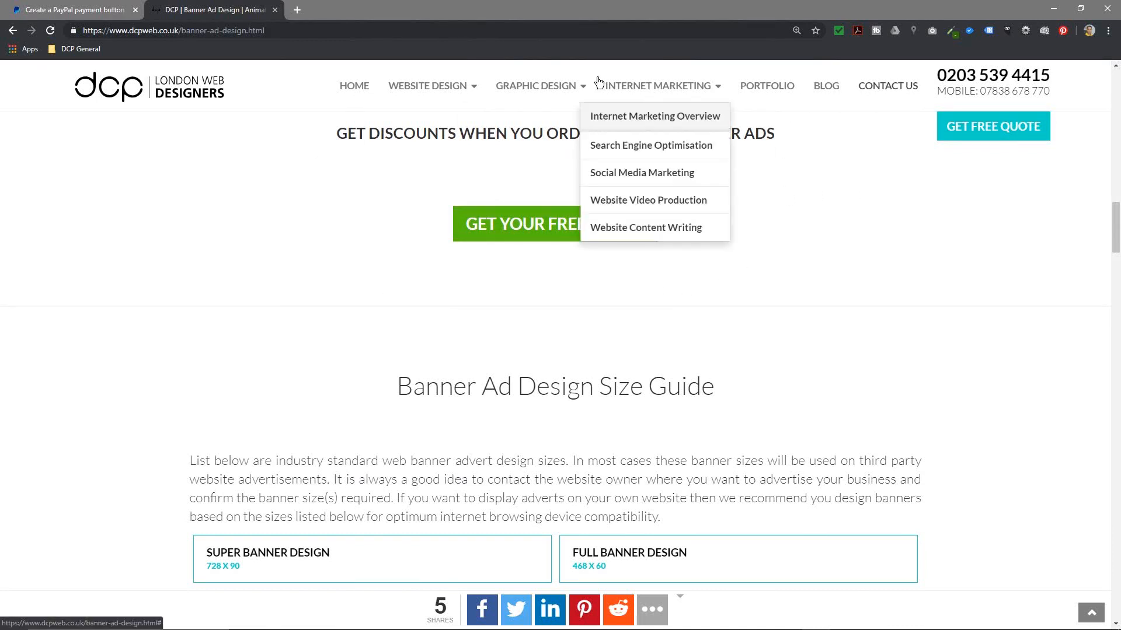
{"action": "left_click", "coordinate": [355, 96]}
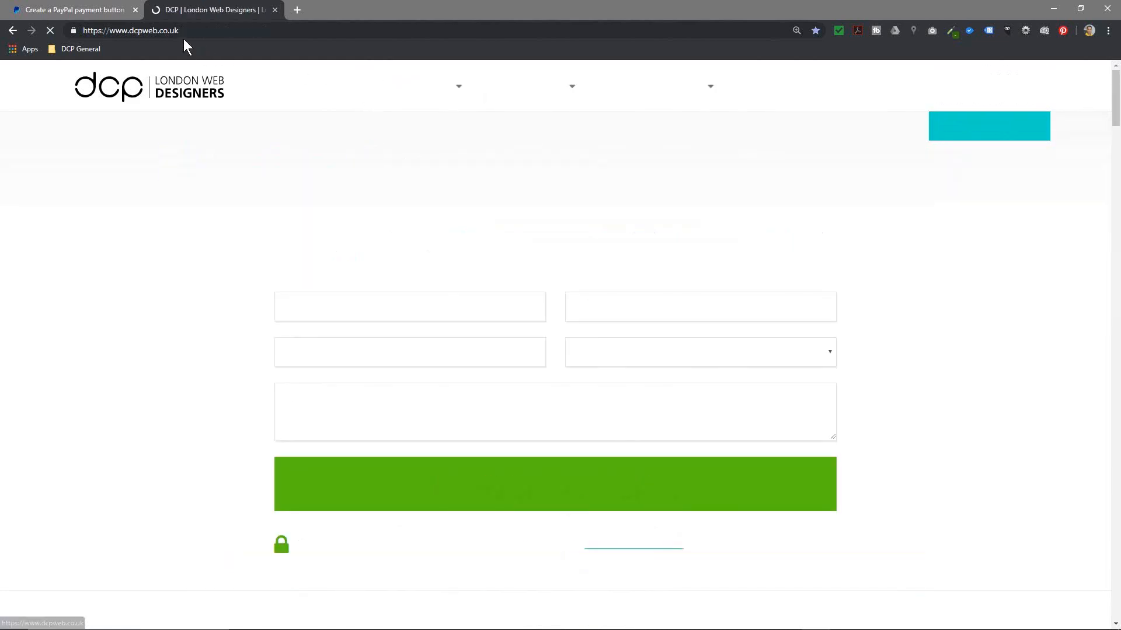
{"action": "left_click", "coordinate": [168, 32]}
{"action": "key", "text": "ctrl+c"}
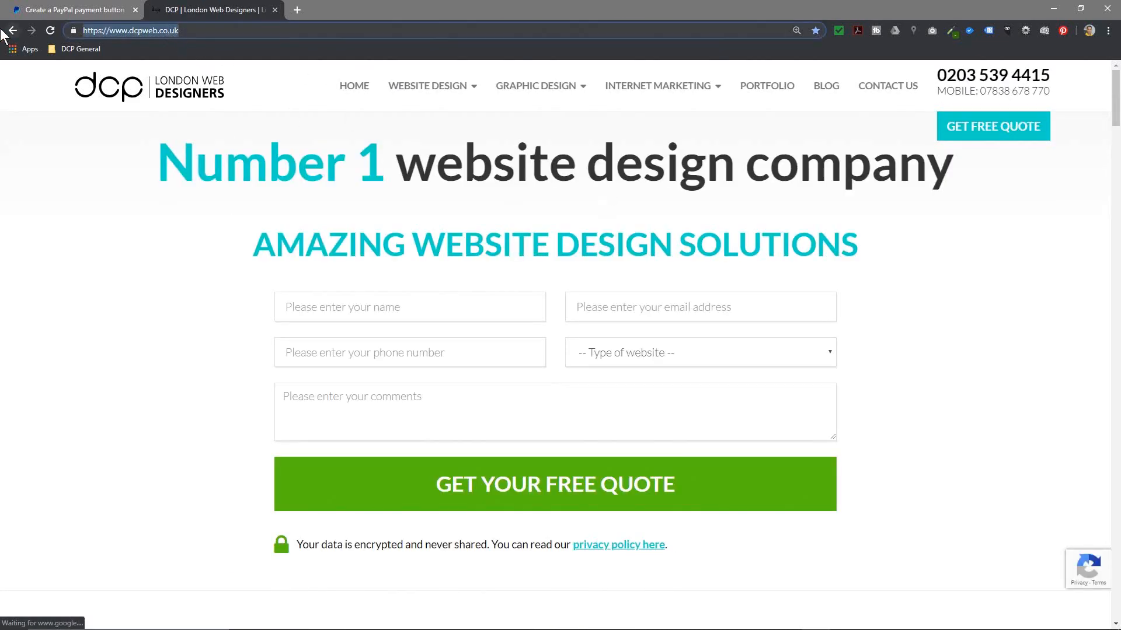
{"action": "left_click", "coordinate": [13, 30]}
{"action": "left_click", "coordinate": [70, 10]}
{"action": "left_click", "coordinate": [217, 9]}
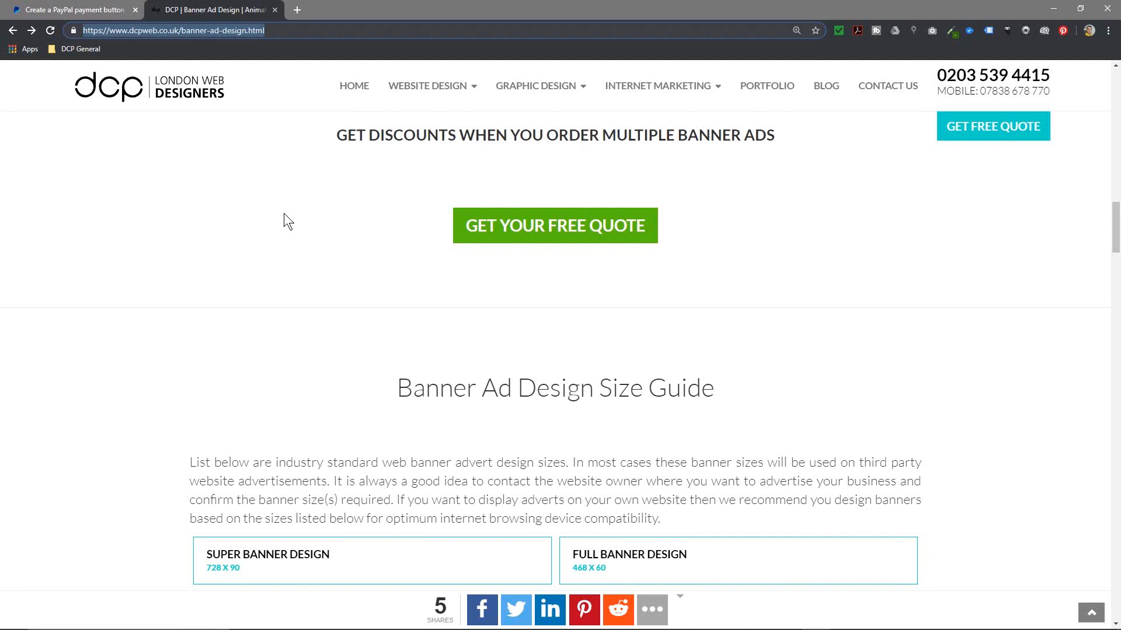
{"action": "left_click", "coordinate": [128, 11]}
{"action": "left_click", "coordinate": [344, 319]}
{"action": "key", "text": "ctrl+v"}
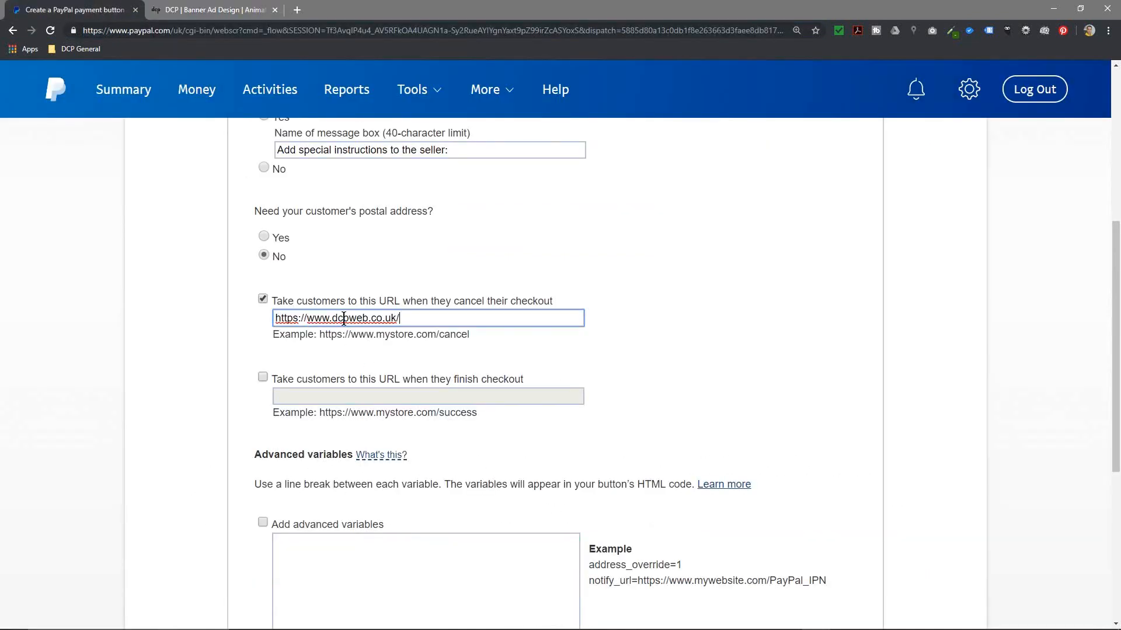
{"action": "left_click", "coordinate": [262, 377]}
{"action": "left_click", "coordinate": [339, 390]}
{"action": "left_click", "coordinate": [212, 15]}
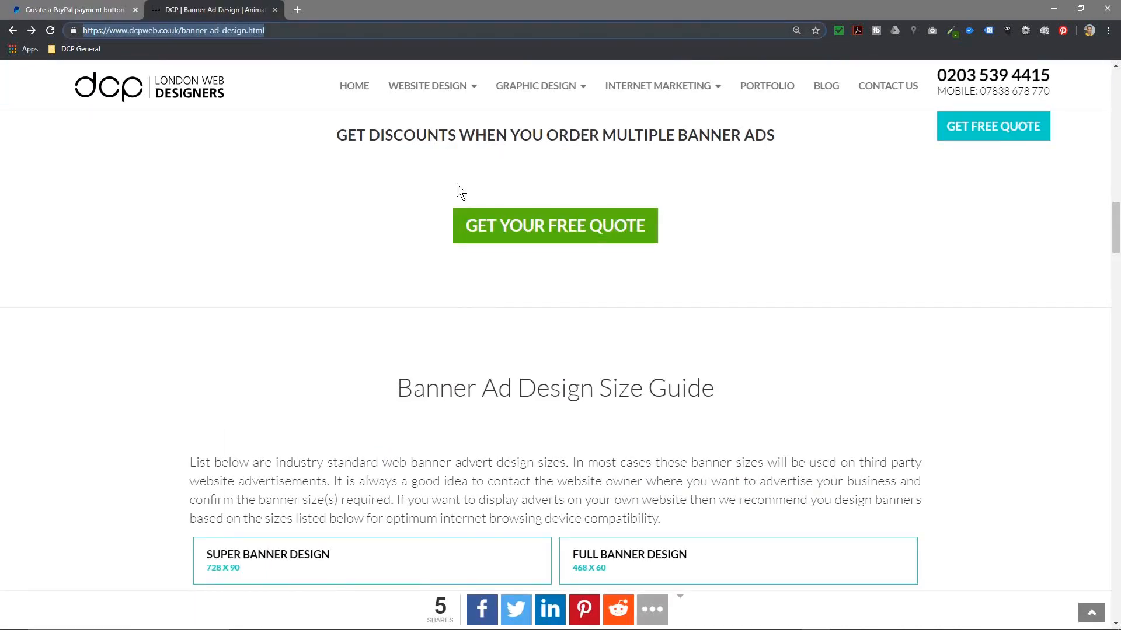
{"action": "scroll", "coordinate": [776, 117], "scroll_direction": "up", "scroll_amount": 5}
{"action": "left_click", "coordinate": [873, 87]}
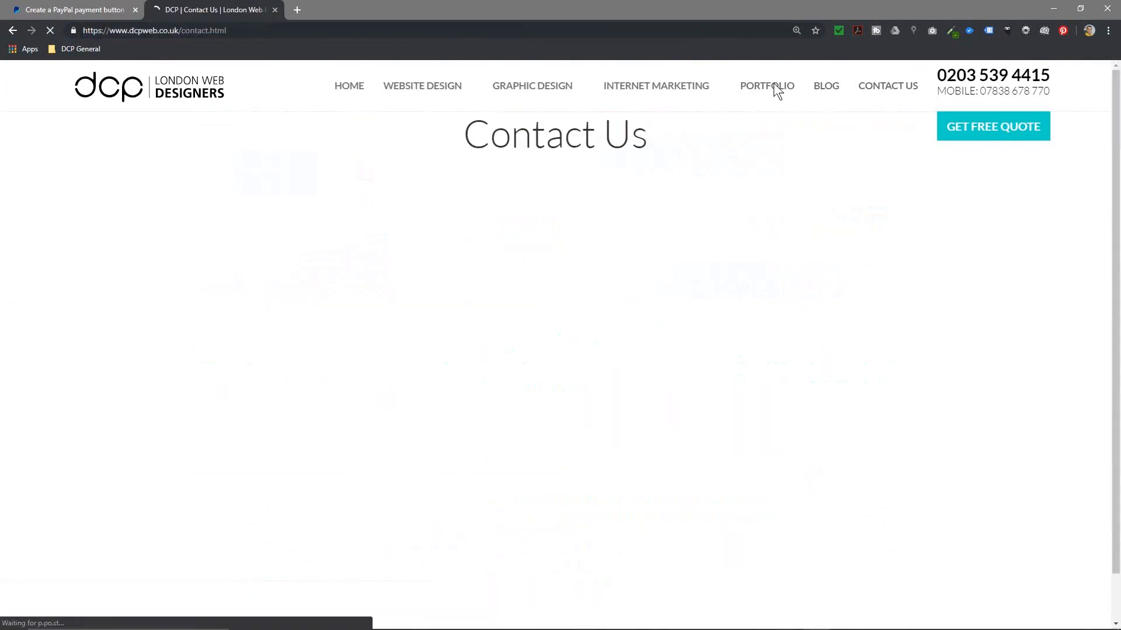
{"action": "left_click", "coordinate": [215, 35]}
{"action": "key", "text": "ctrl+c"}
{"action": "left_click", "coordinate": [64, 10]}
{"action": "key", "text": "ctrl+v"}
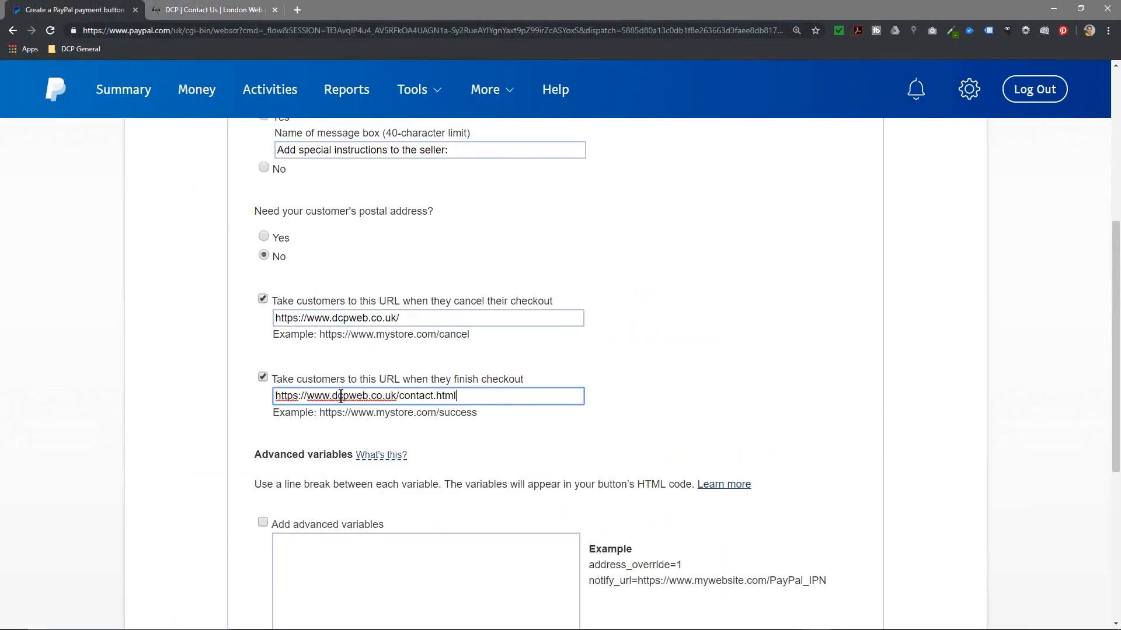
{"action": "left_click", "coordinate": [693, 423]}
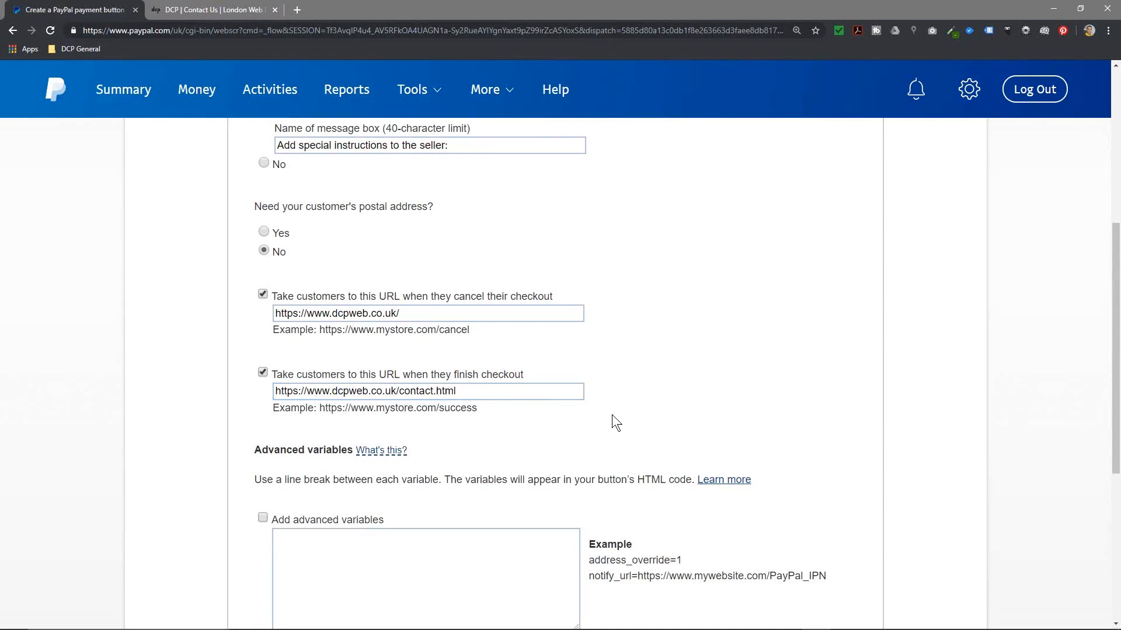
Step: Skip past the Advanced variables section and create the cart button to generate its HTML code
{"action": "scroll", "coordinate": [584, 397], "scroll_direction": "down", "scroll_amount": 4}
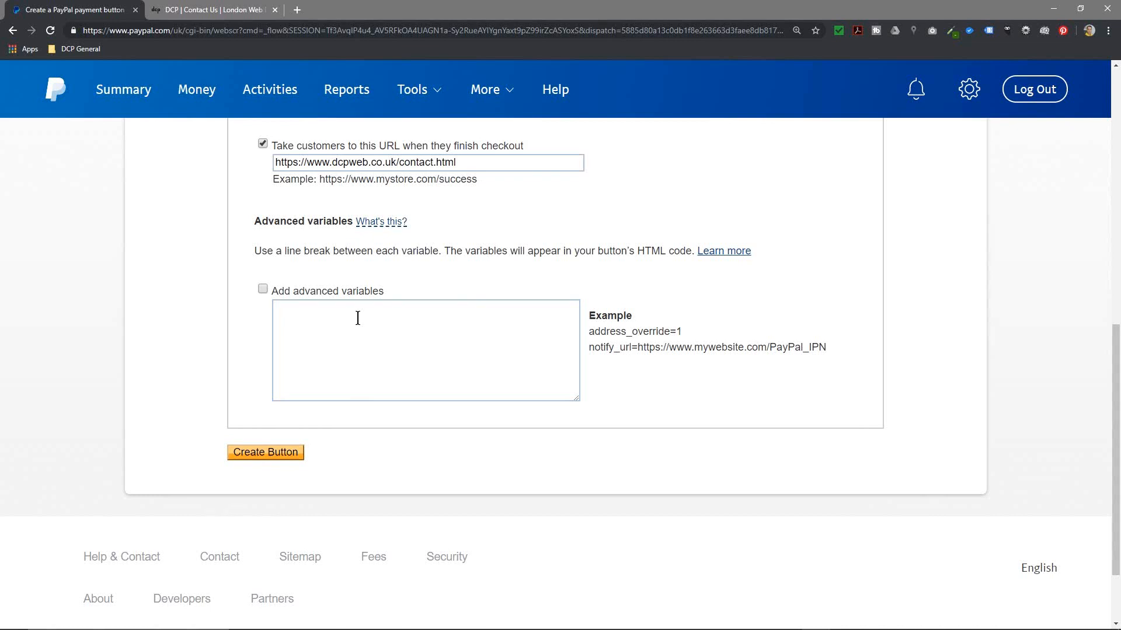
{"action": "left_click_drag", "start_coordinate": [603, 347], "coordinate": [820, 348]}
{"action": "left_click", "coordinate": [790, 348]}
{"action": "scroll", "coordinate": [691, 385], "scroll_direction": "up", "scroll_amount": 15}
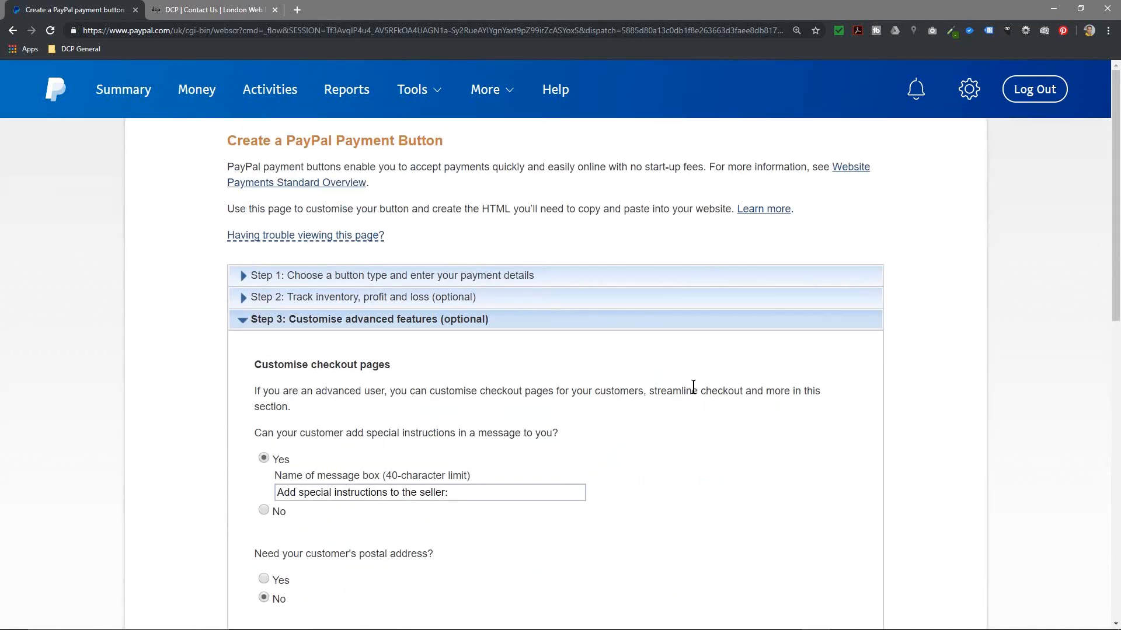
{"action": "scroll", "coordinate": [693, 387], "scroll_direction": "down", "scroll_amount": 15}
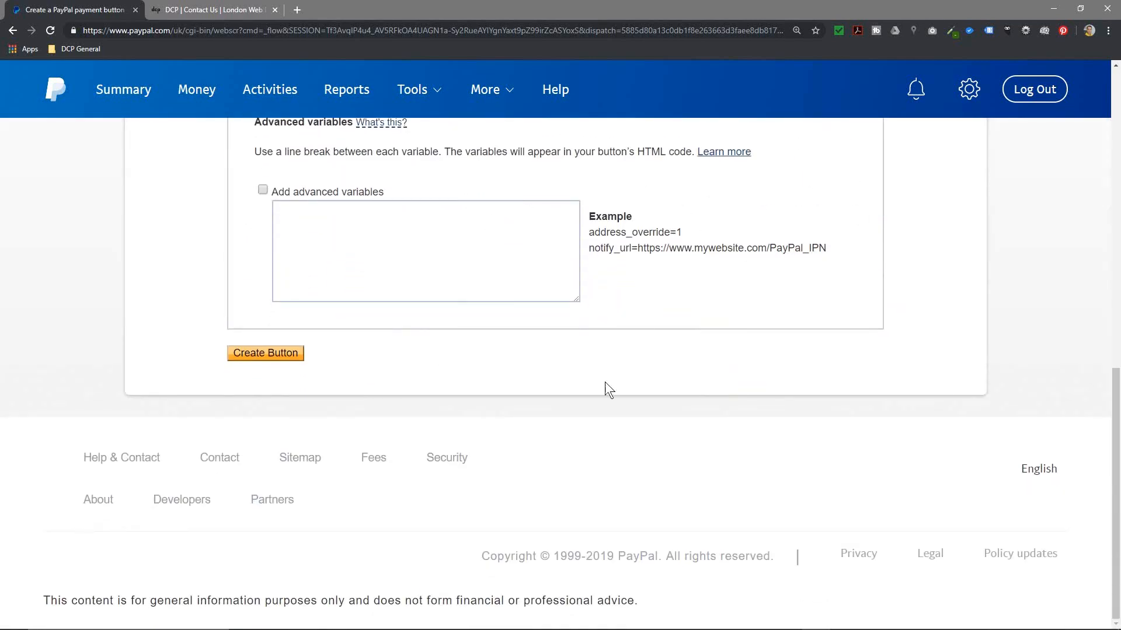
{"action": "scroll", "coordinate": [388, 443], "scroll_direction": "up", "scroll_amount": 1}
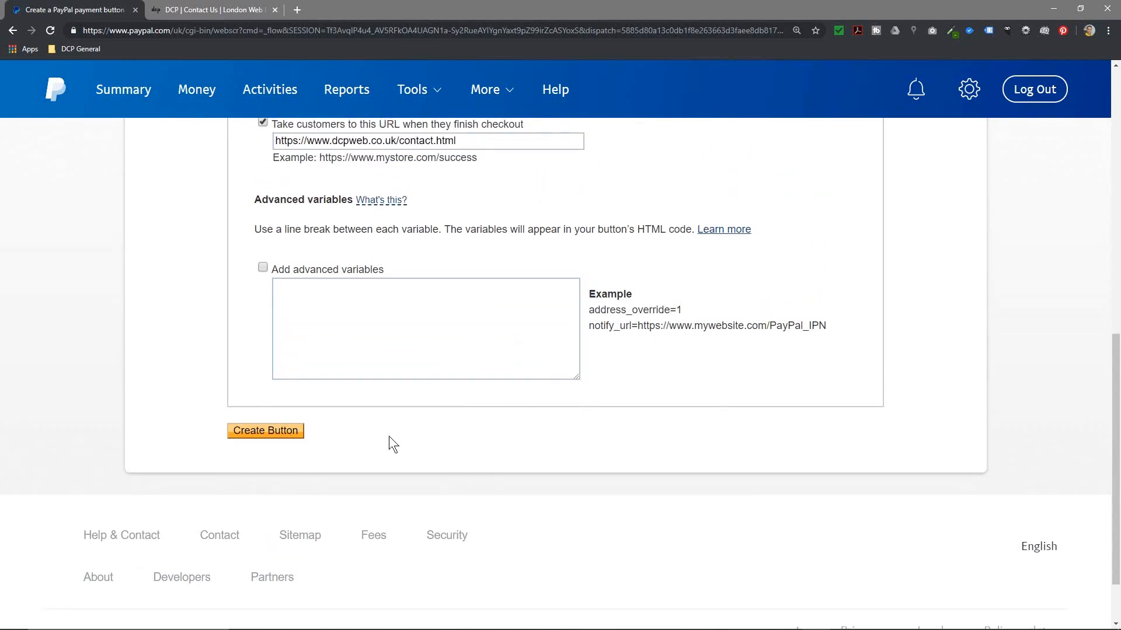
{"action": "left_click", "coordinate": [264, 437]}
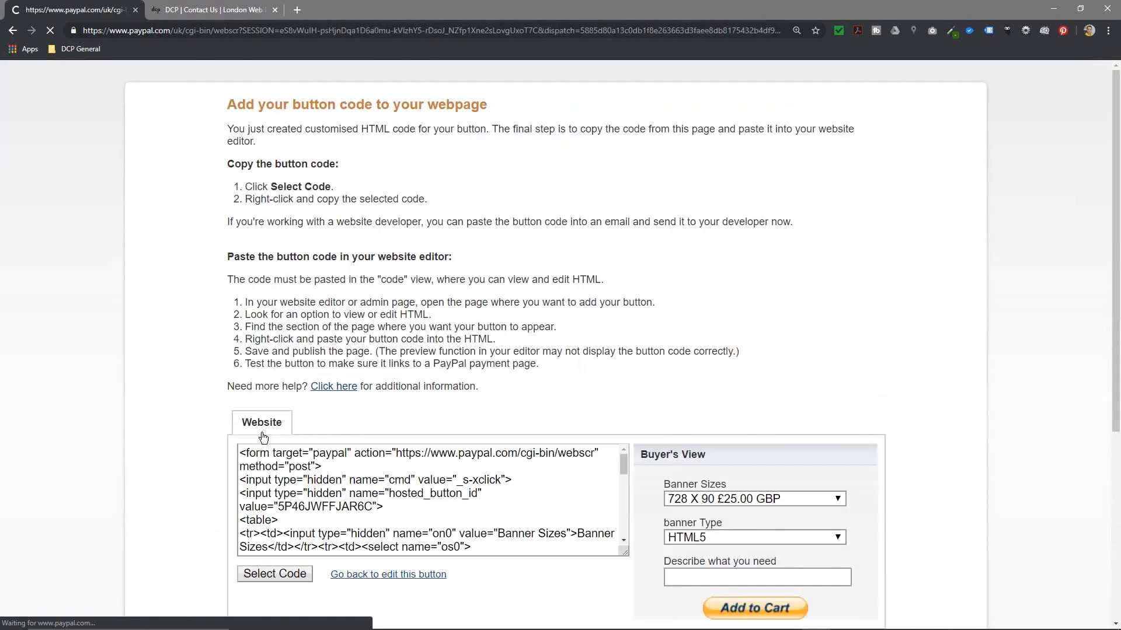
Step: Select the entire generated Website code block and copy it
{"action": "scroll", "coordinate": [591, 339], "scroll_direction": "down", "scroll_amount": 7}
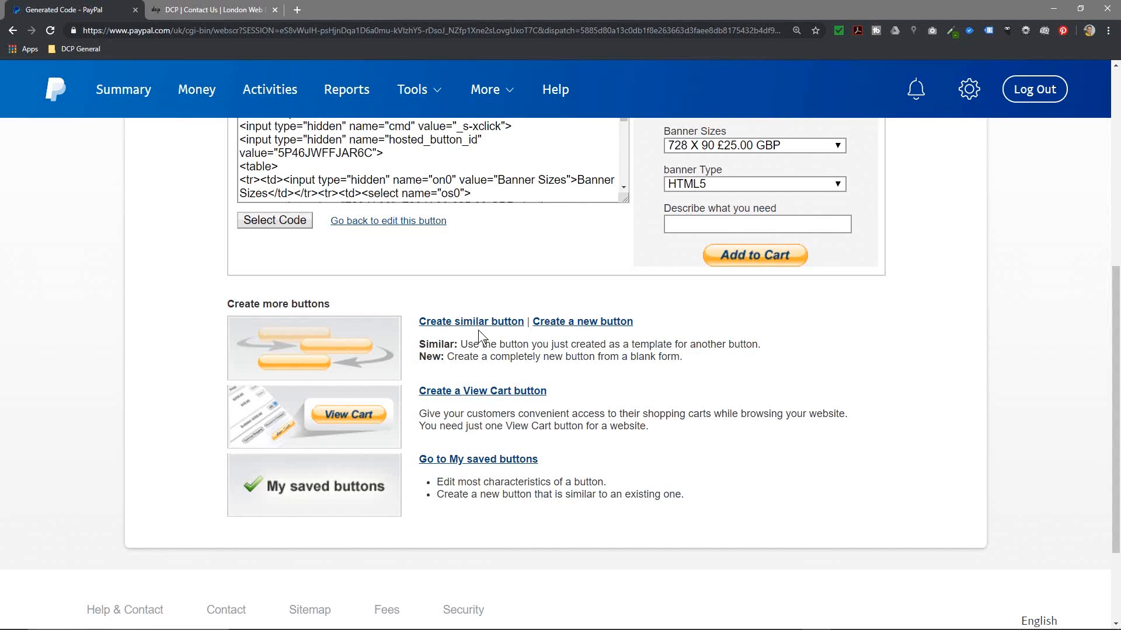
{"action": "scroll", "coordinate": [314, 267], "scroll_direction": "up", "scroll_amount": 3}
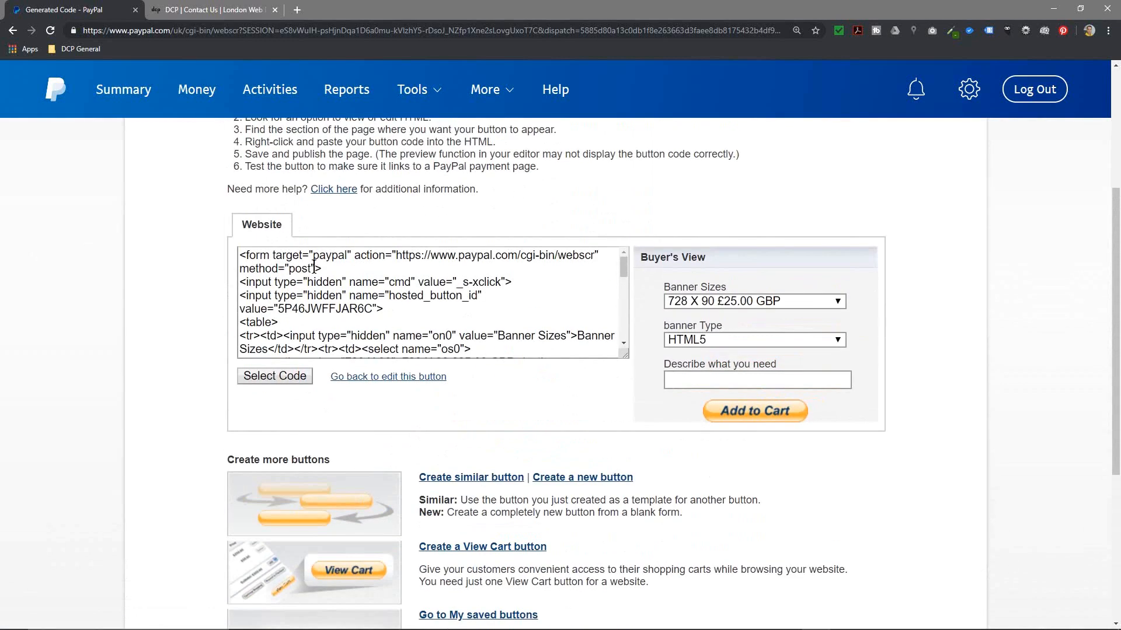
{"action": "left_click", "coordinate": [275, 375]}
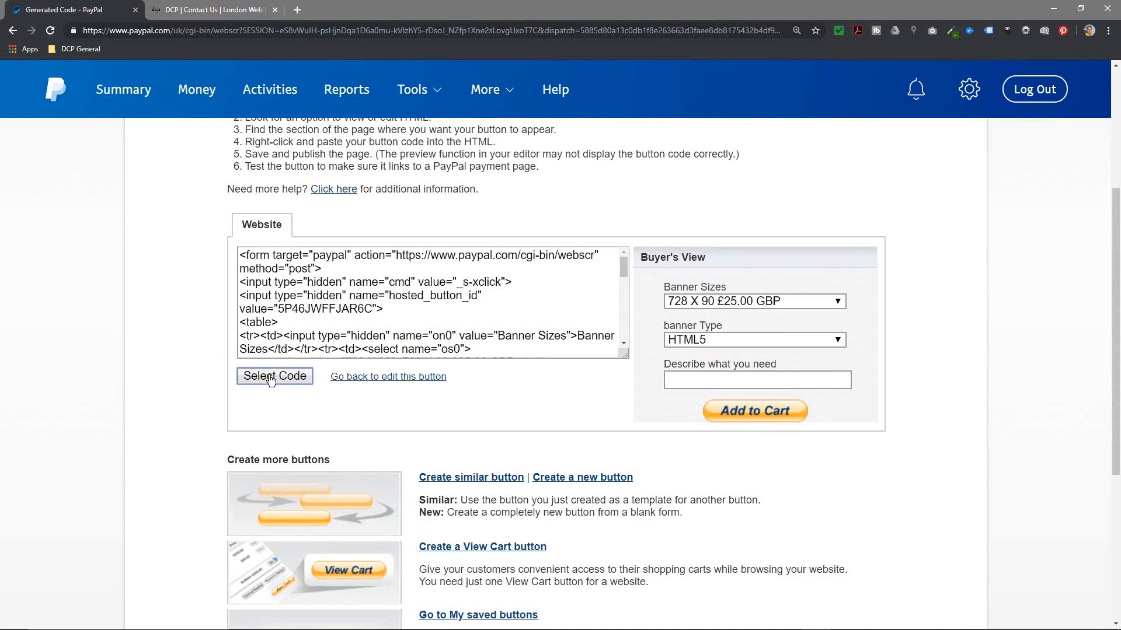
{"action": "right_click", "coordinate": [313, 301]}
{"action": "left_click", "coordinate": [328, 314]}
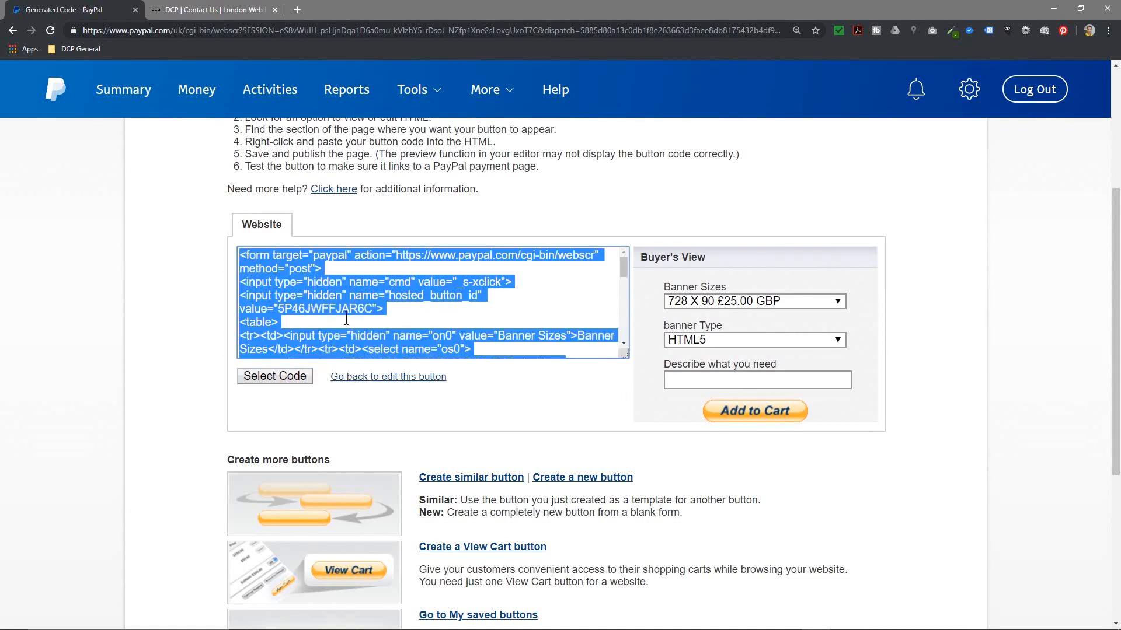
Step: Paste the button code into a new Notepad document, enlarge it and park it at the right edge
{"action": "key", "text": "super"}
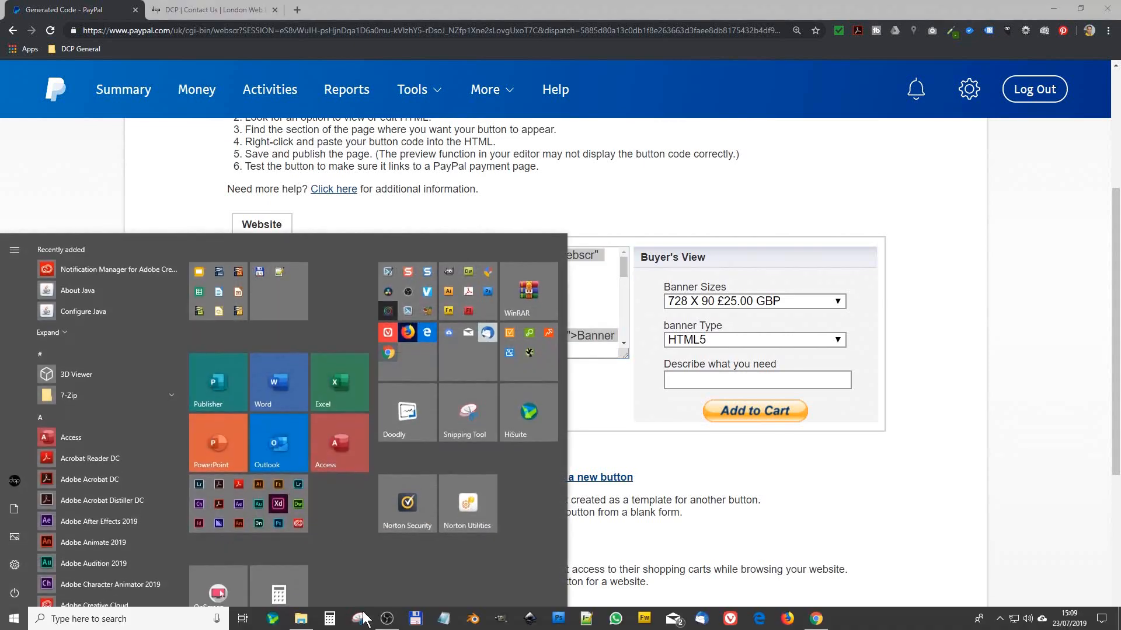
{"action": "left_click", "coordinate": [444, 618]}
{"action": "key", "text": "ctrl+v"}
{"action": "left_click_drag", "start_coordinate": [545, 267], "coordinate": [559, 93]}
{"action": "scroll", "coordinate": [564, 260], "scroll_direction": "up", "scroll_amount": 1}
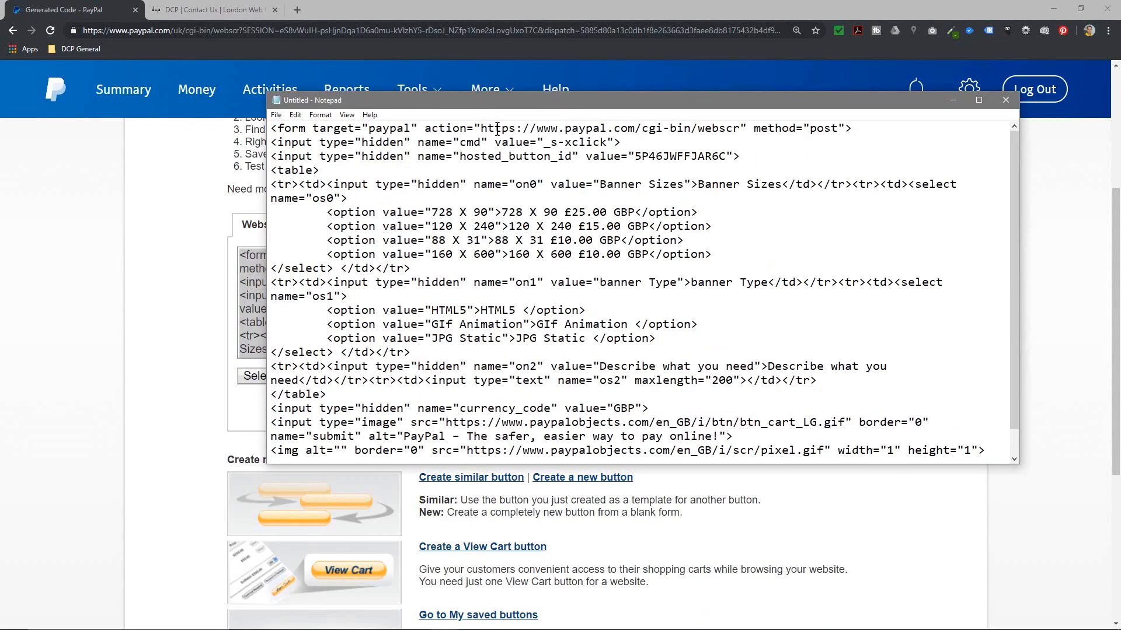
{"action": "left_click_drag", "start_coordinate": [561, 100], "coordinate": [1120, 166]}
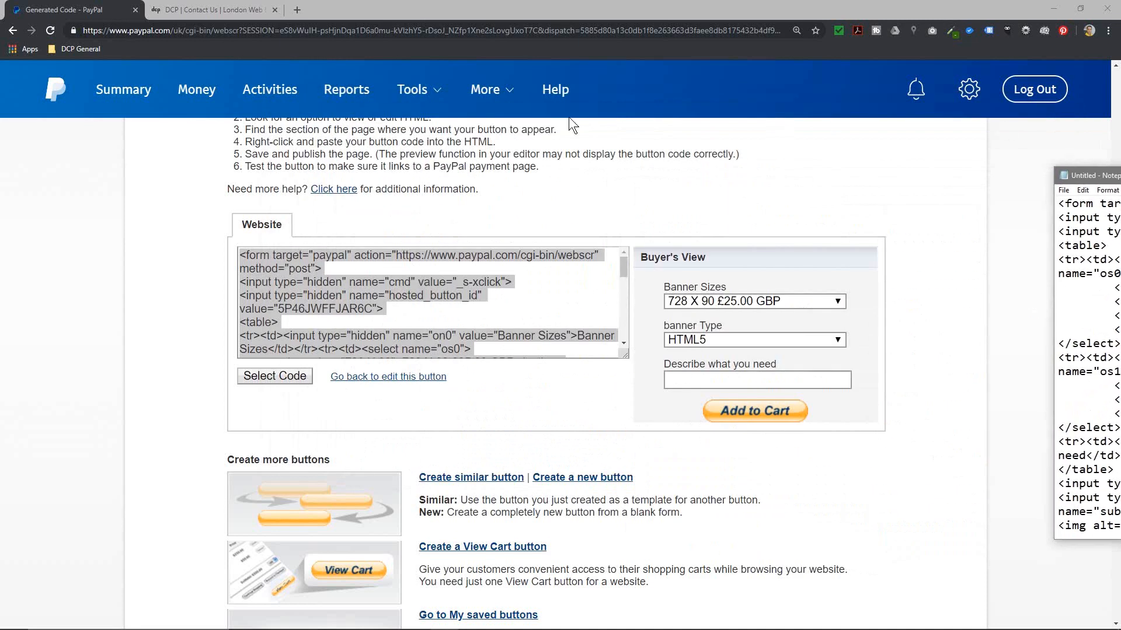
{"action": "left_click", "coordinate": [191, 8]}
{"action": "left_click", "coordinate": [188, 28]}
Step: In a new tab, open dcpweb.co.uk/admin/ and log in with the admin account
{"action": "left_click", "coordinate": [210, 30]}
{"action": "key", "text": "ctrl+a"}
{"action": "left_click", "coordinate": [297, 10]}
{"action": "key", "text": "ctrl+v"}
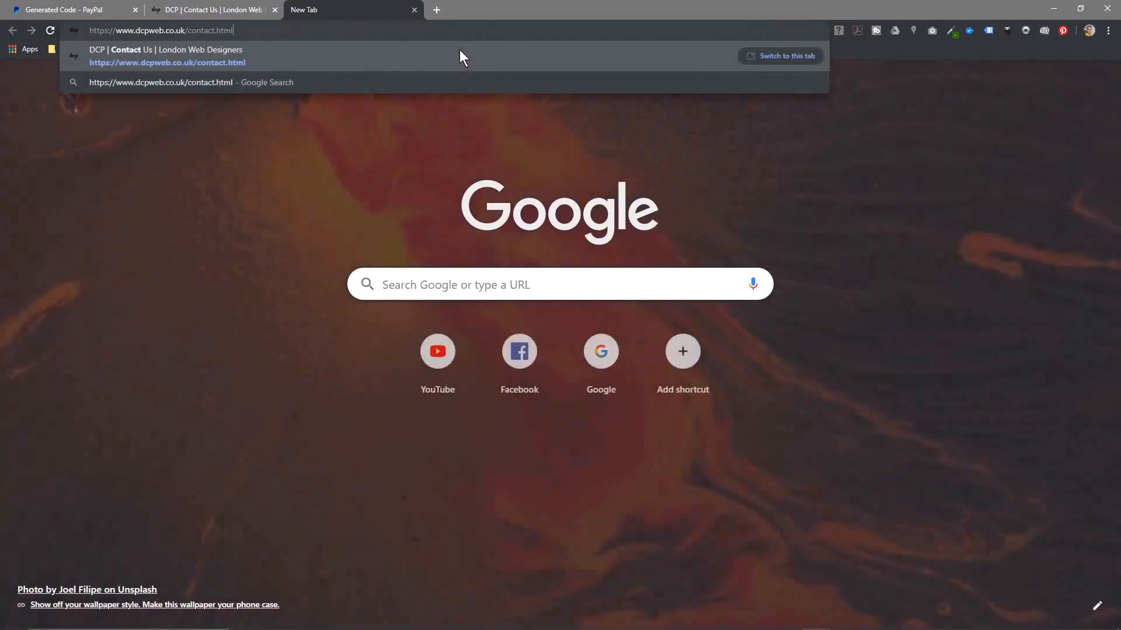
{"action": "type", "text": "admin/"}
{"action": "key", "text": "Return"}
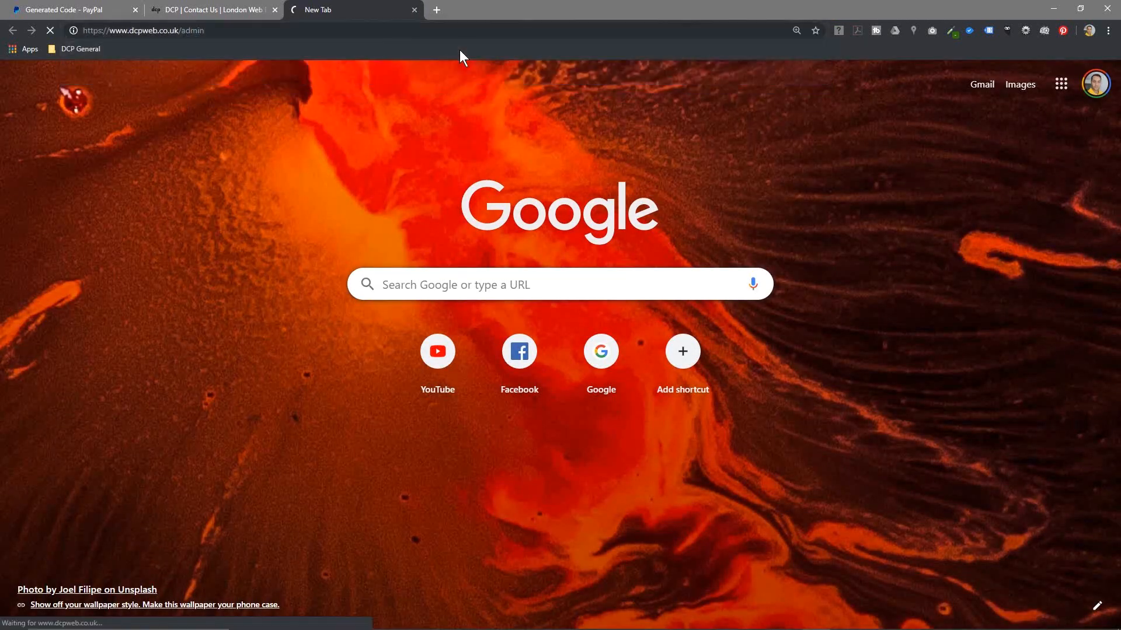
{"action": "type", "text": "admin"}
{"action": "key", "text": "Tab"}
{"action": "type", "text": "********"}
{"action": "key", "text": "Return"}
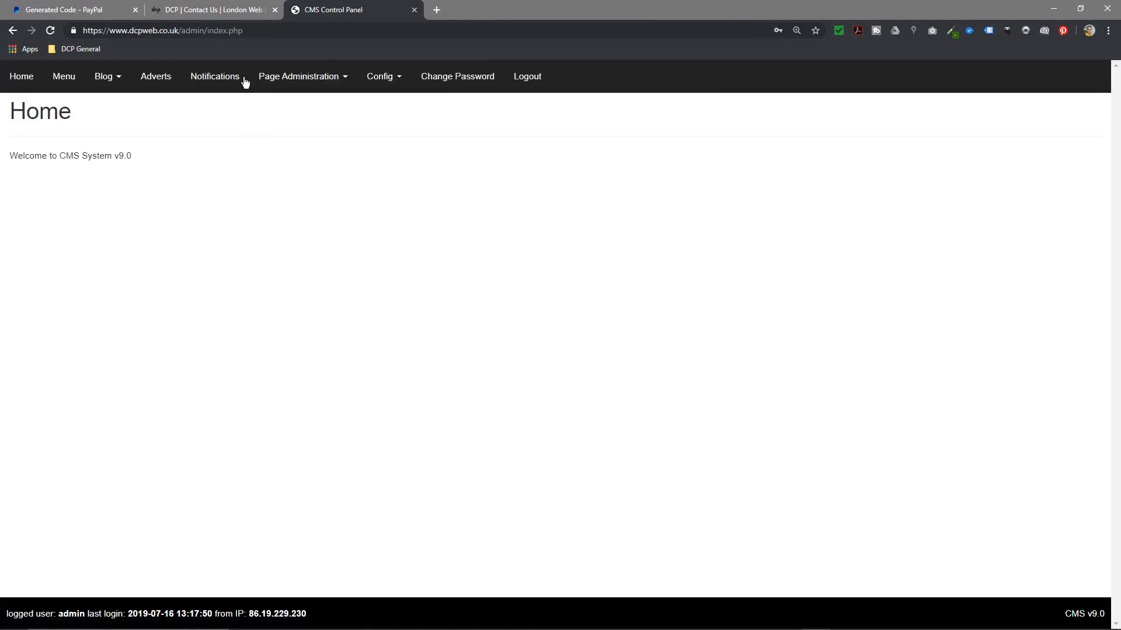
Step: Go to Page Administration > Pages and edit the Banner Ad Design page
{"action": "left_click", "coordinate": [283, 79]}
{"action": "left_click", "coordinate": [298, 200]}
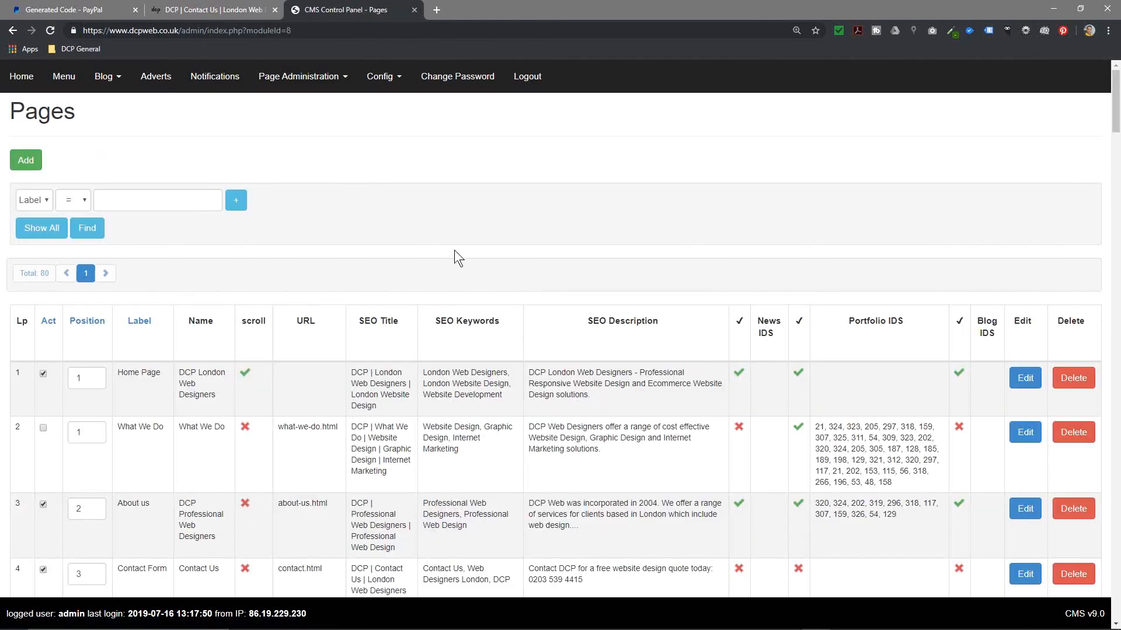
{"action": "scroll", "coordinate": [496, 322], "scroll_direction": "down", "scroll_amount": 15}
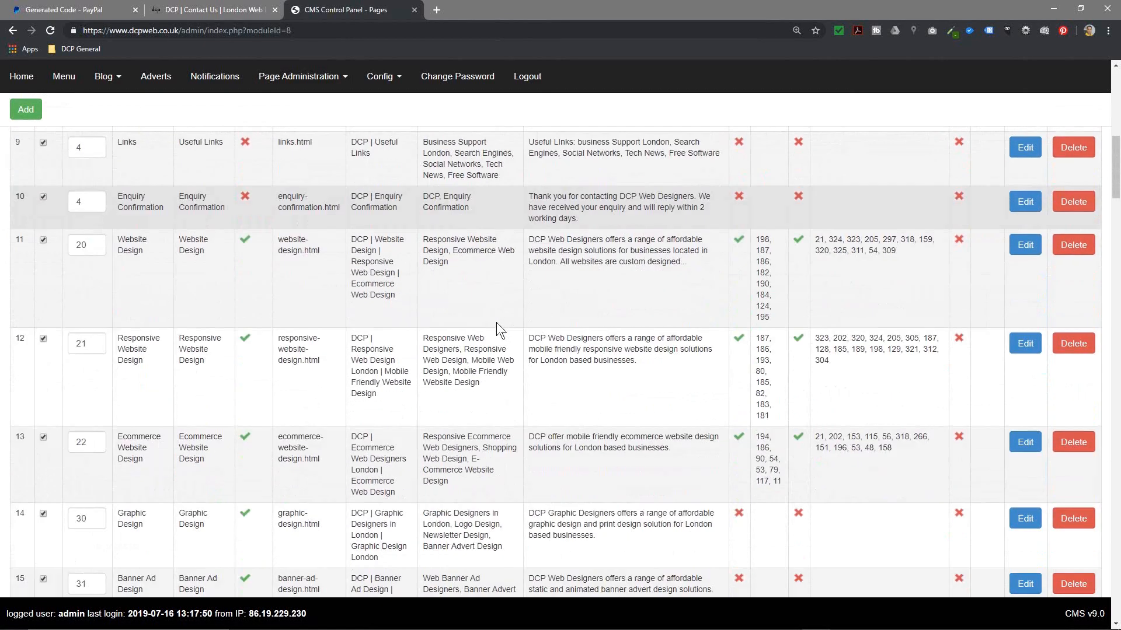
{"action": "scroll", "coordinate": [496, 322], "scroll_direction": "down", "scroll_amount": 3}
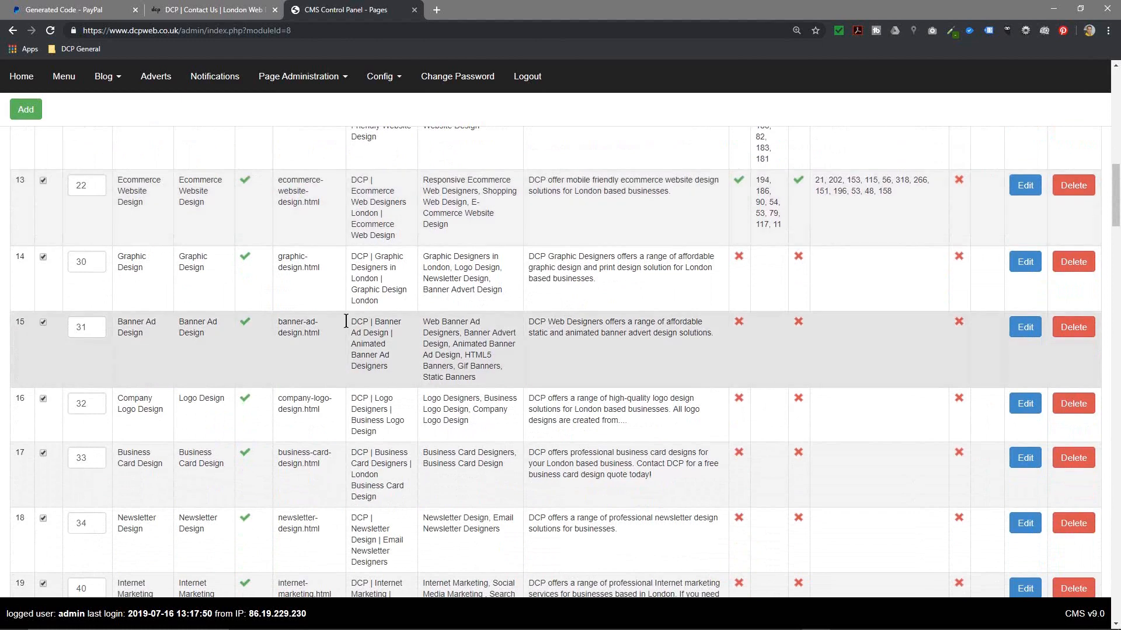
{"action": "left_click_drag", "start_coordinate": [157, 324], "coordinate": [462, 344]}
{"action": "left_click", "coordinate": [1030, 332]}
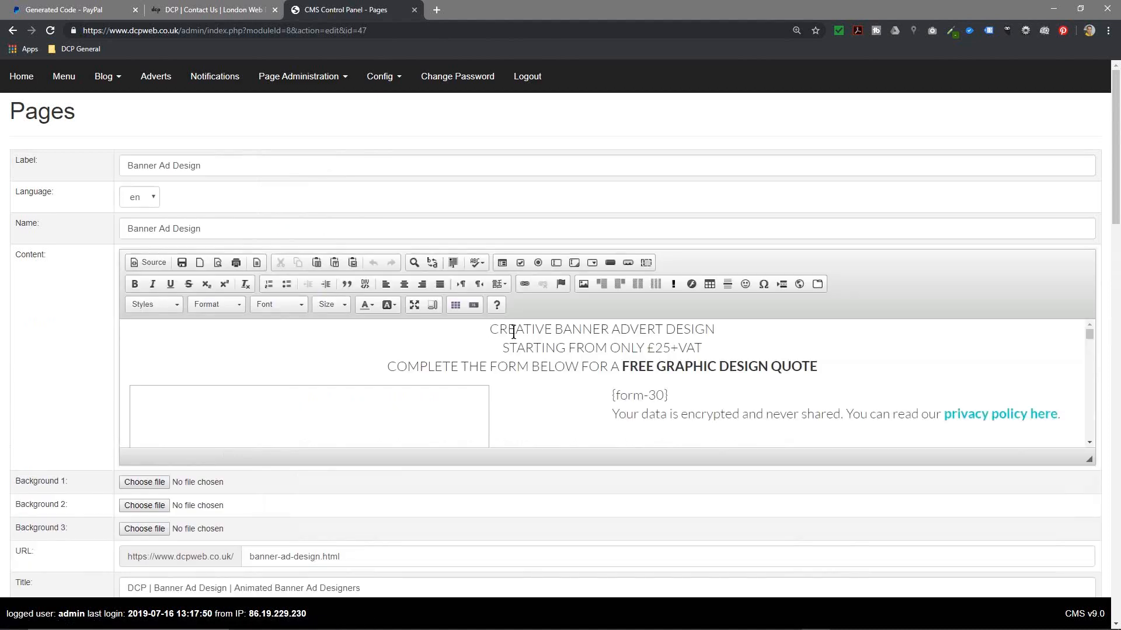
Step: Switch the Banner Ad Design editor to HTML source and select all of it
{"action": "scroll", "coordinate": [618, 369], "scroll_direction": "down", "scroll_amount": 3}
{"action": "scroll", "coordinate": [618, 370], "scroll_direction": "down", "scroll_amount": 5}
{"action": "scroll", "coordinate": [618, 370], "scroll_direction": "up", "scroll_amount": 1}
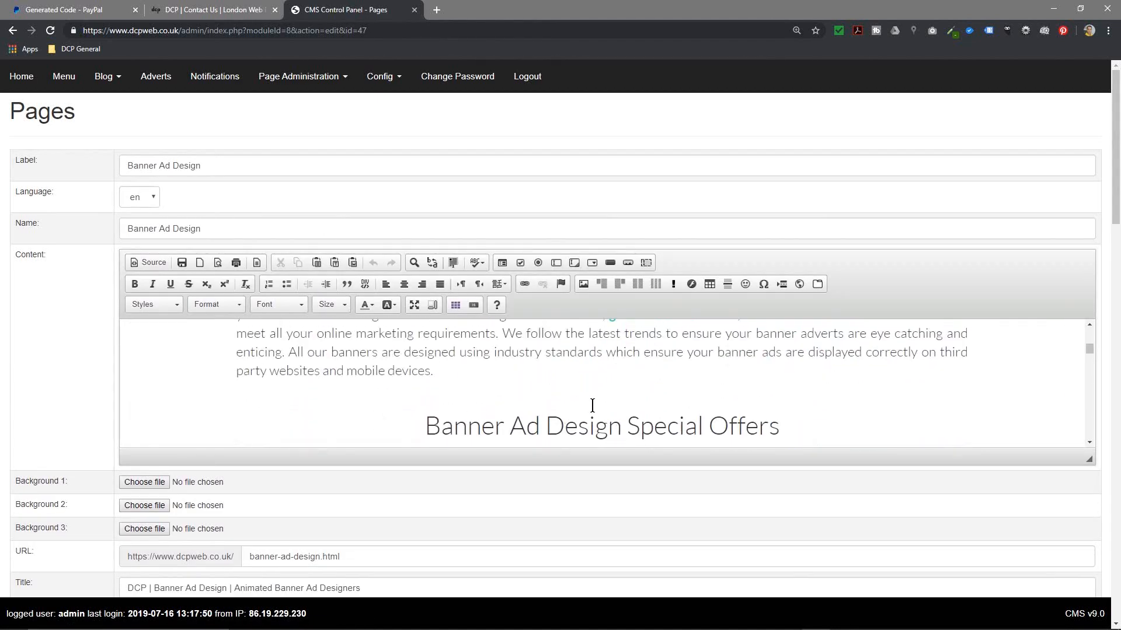
{"action": "scroll", "coordinate": [592, 405], "scroll_direction": "down", "scroll_amount": 2}
{"action": "scroll", "coordinate": [592, 405], "scroll_direction": "down", "scroll_amount": 1}
{"action": "scroll", "coordinate": [593, 405], "scroll_direction": "up", "scroll_amount": 2}
{"action": "left_click", "coordinate": [448, 373]}
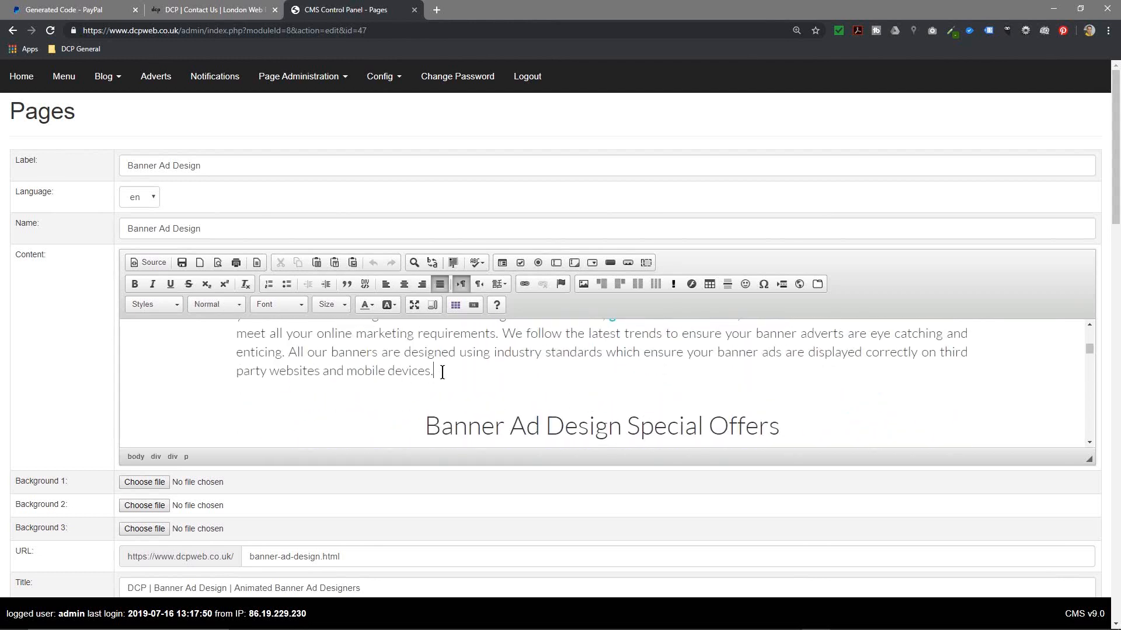
{"action": "left_click", "coordinate": [149, 262]}
{"action": "key", "text": "ctrl+a"}
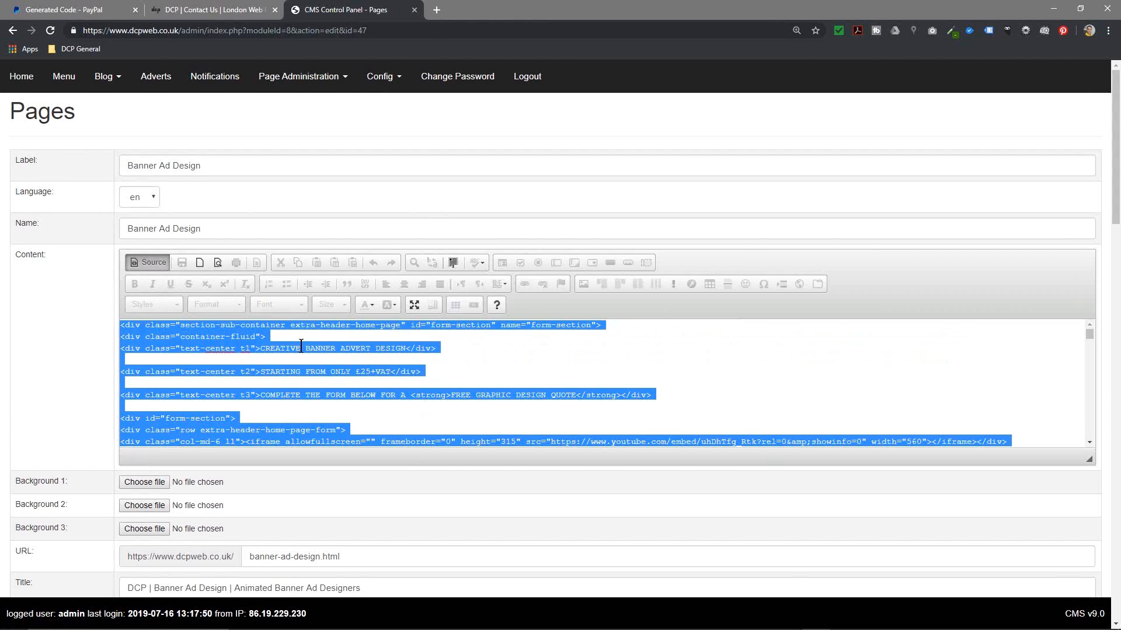
Step: Reopen Notepad with the PayPal form code, move it aside and select all the code
{"action": "key", "text": "super"}
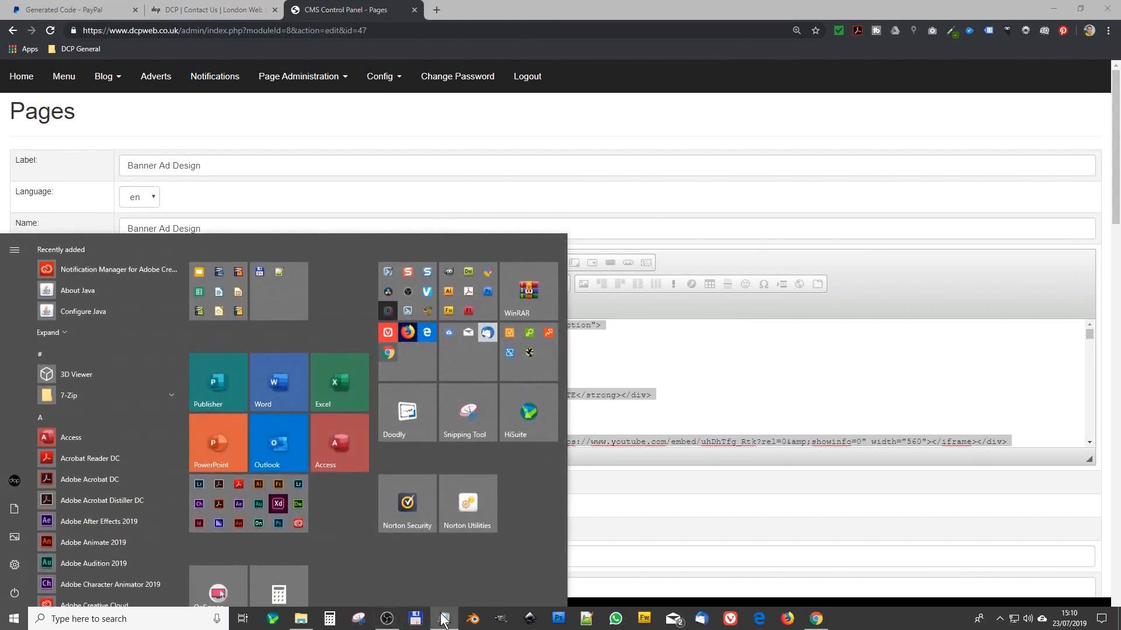
{"action": "right_click", "coordinate": [444, 620]}
{"action": "left_click", "coordinate": [451, 553]}
{"action": "key", "text": "ctrl+v"}
{"action": "left_click_drag", "start_coordinate": [654, 278], "coordinate": [1120, 281]}
{"action": "key", "text": "ctrl+a"}
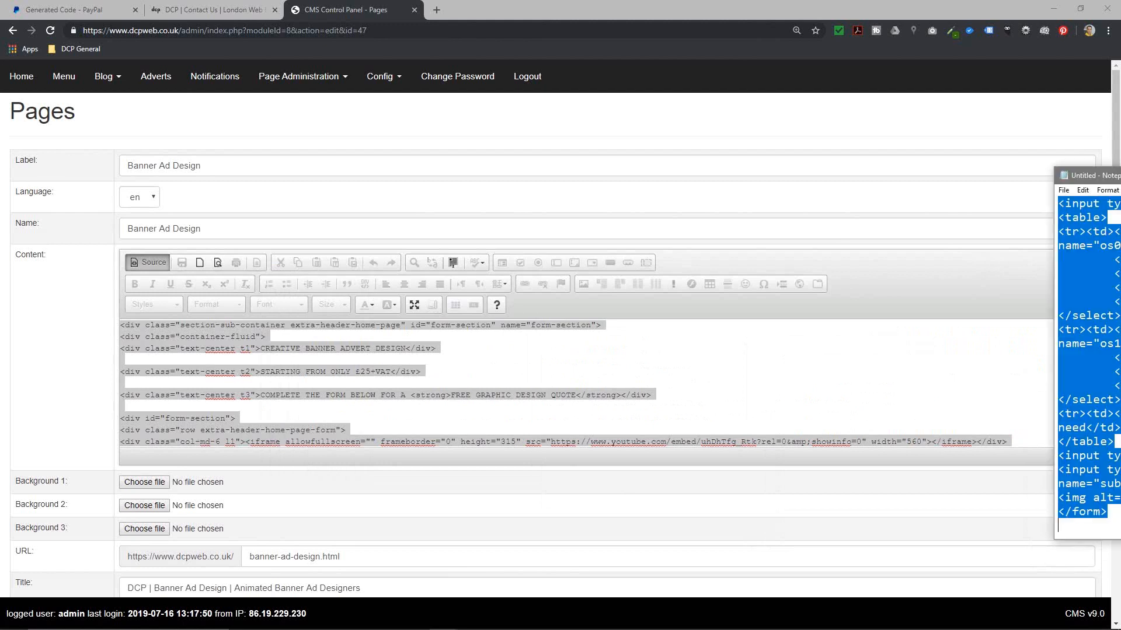
Step: Back in the formatted view, add a new paragraph of x's after 'mobile devices.'
{"action": "left_click", "coordinate": [153, 262]}
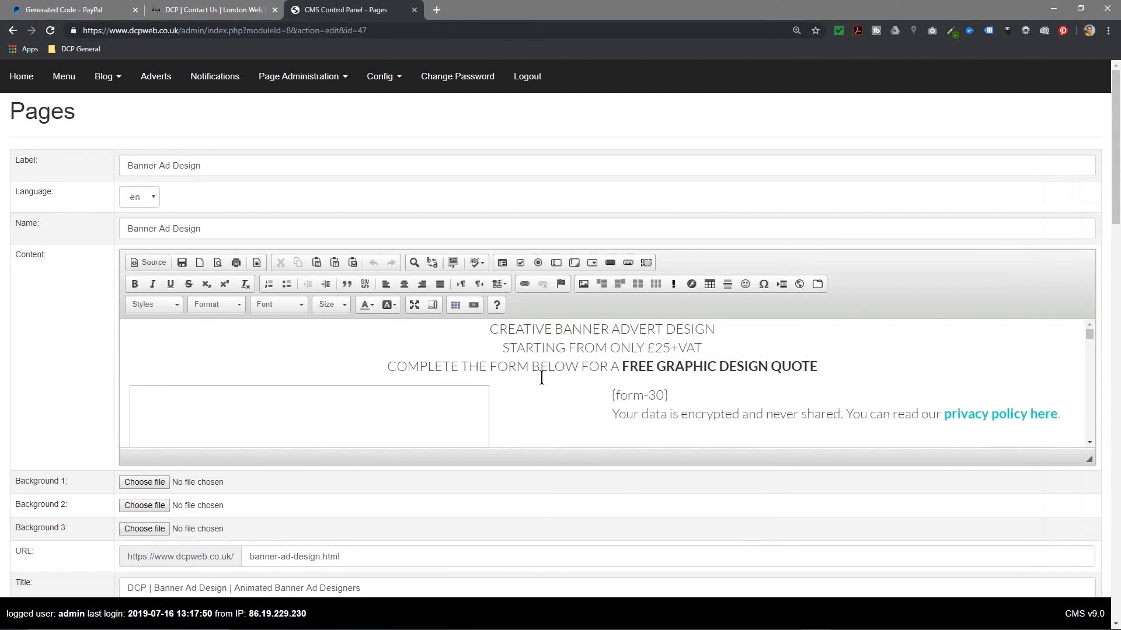
{"action": "scroll", "coordinate": [562, 377], "scroll_direction": "down", "scroll_amount": 2}
{"action": "scroll", "coordinate": [562, 377], "scroll_direction": "down", "scroll_amount": 6}
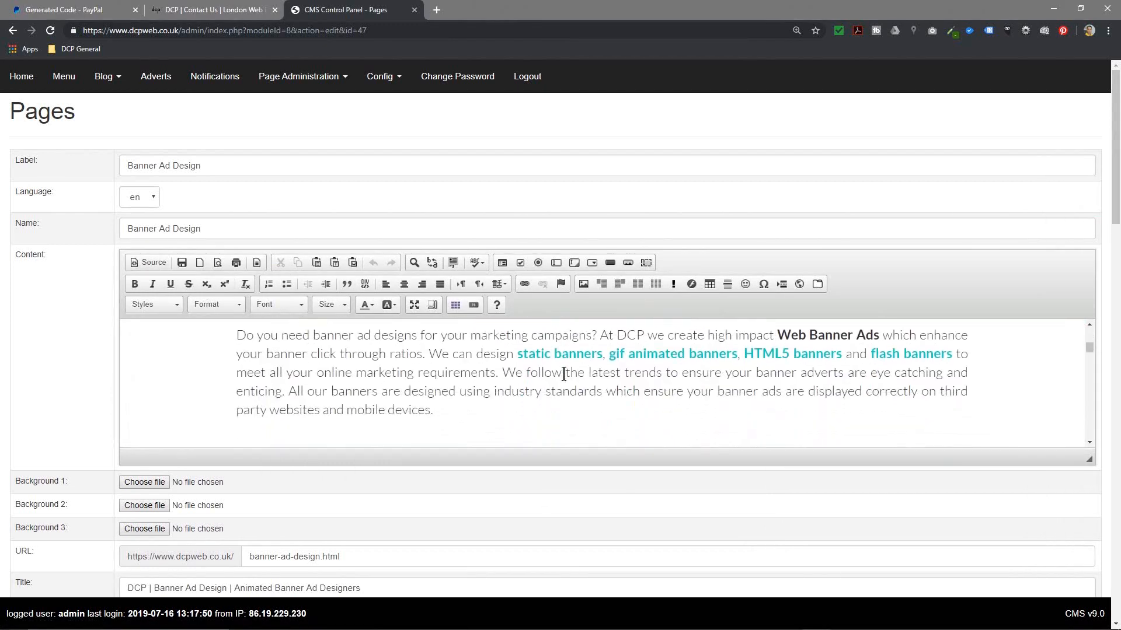
{"action": "scroll", "coordinate": [563, 369], "scroll_direction": "up", "scroll_amount": 2}
{"action": "left_click", "coordinate": [549, 379]}
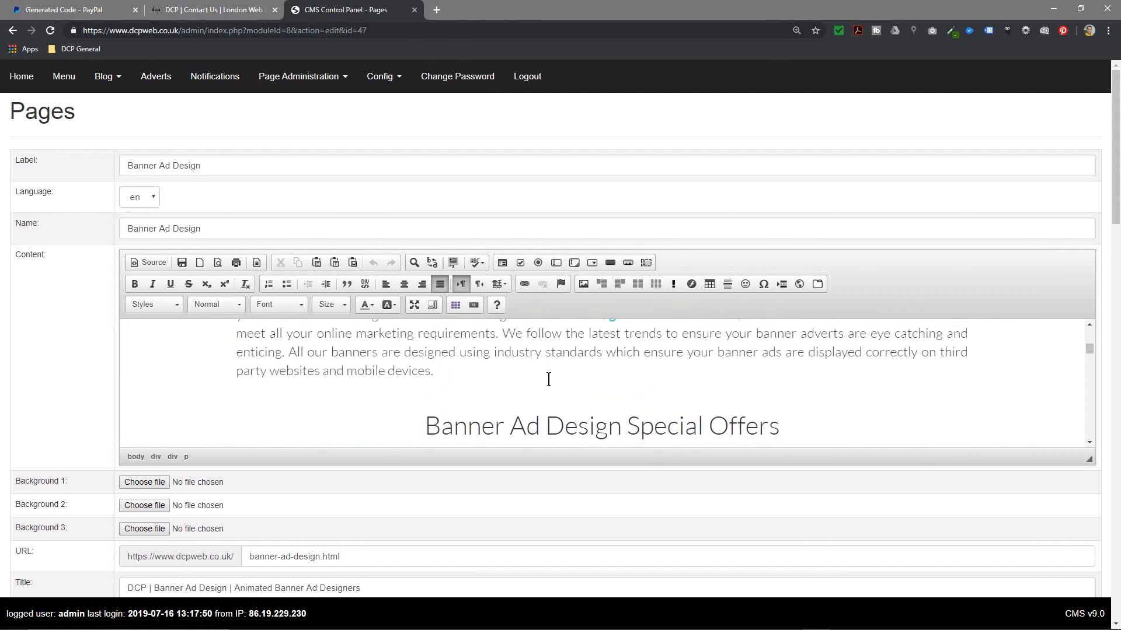
{"action": "key", "text": "Return"}
{"action": "type", "text": "xxxxxxxxxxxxxxxxxx"}
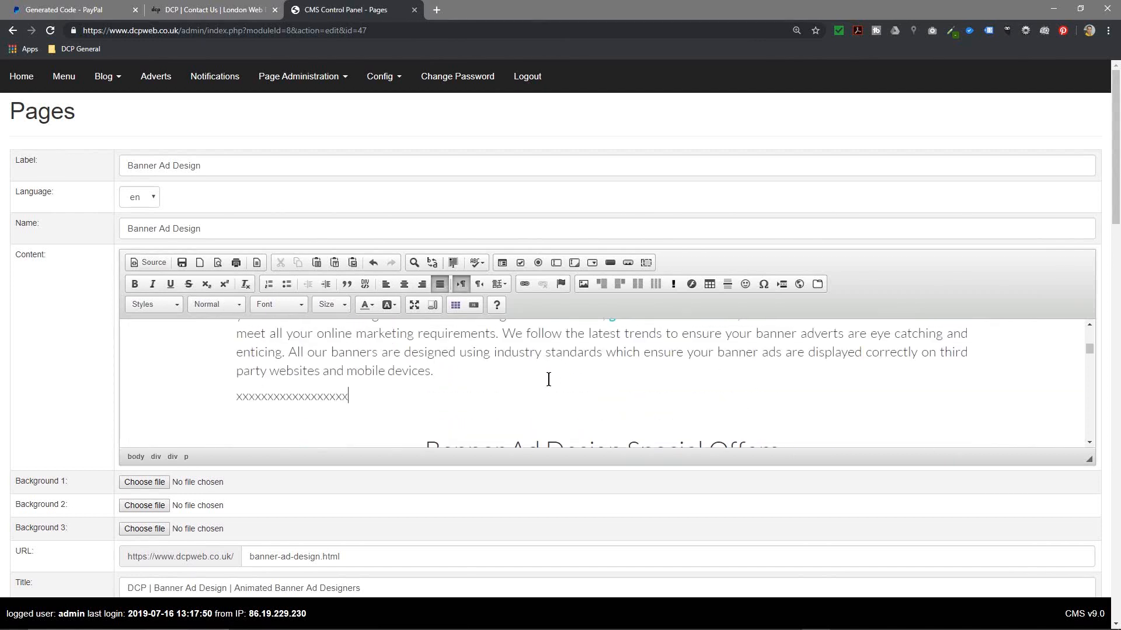
{"action": "type", "text": "xxxxxxxxxxxxxxxxxxxxxxxxxxx"}
Step: In the HTML source, replace the run of x's with the pasted PayPal form code
{"action": "left_click", "coordinate": [149, 262]}
{"action": "scroll", "coordinate": [409, 403], "scroll_direction": "up", "scroll_amount": 5}
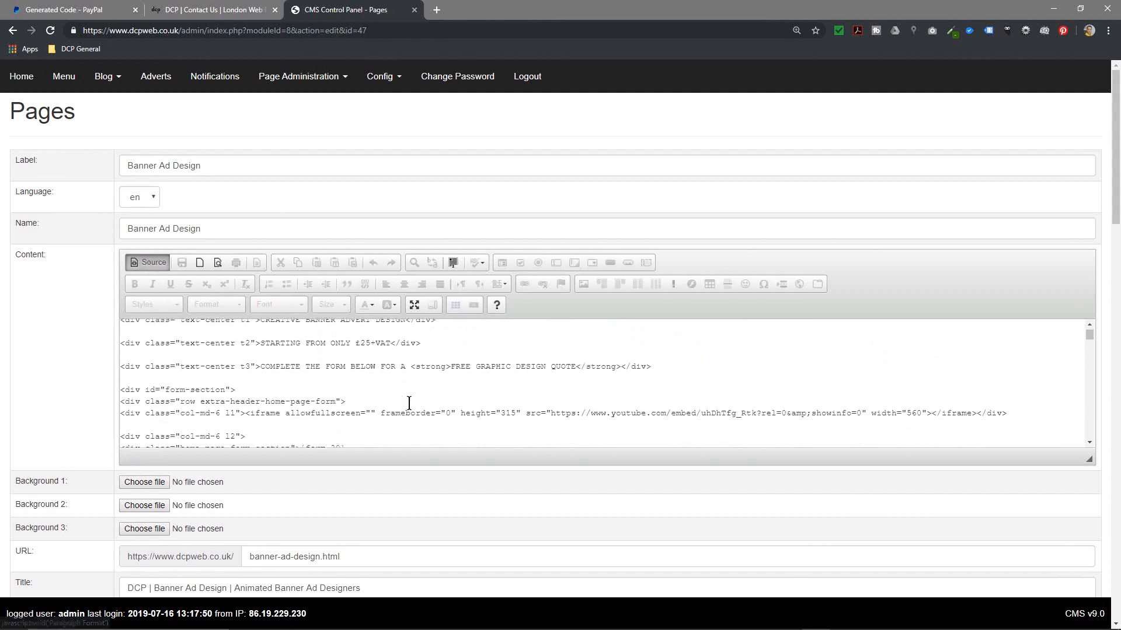
{"action": "scroll", "coordinate": [409, 402], "scroll_direction": "down", "scroll_amount": 5}
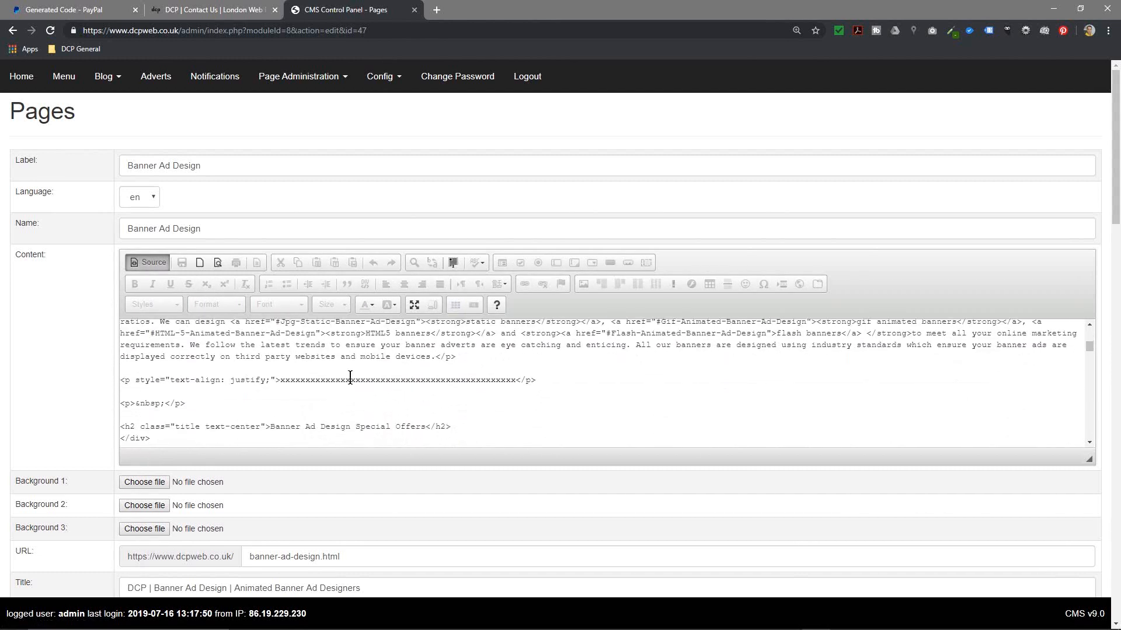
{"action": "left_click_drag", "start_coordinate": [535, 380], "coordinate": [104, 376]}
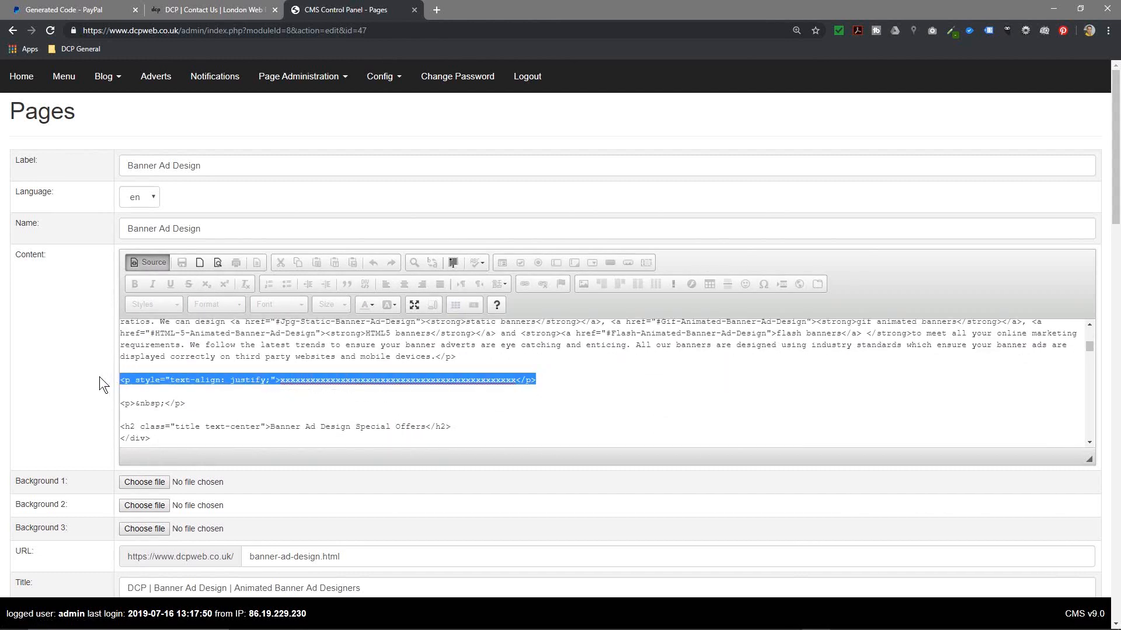
{"action": "left_click", "coordinate": [318, 381]}
{"action": "double_click", "coordinate": [351, 381]}
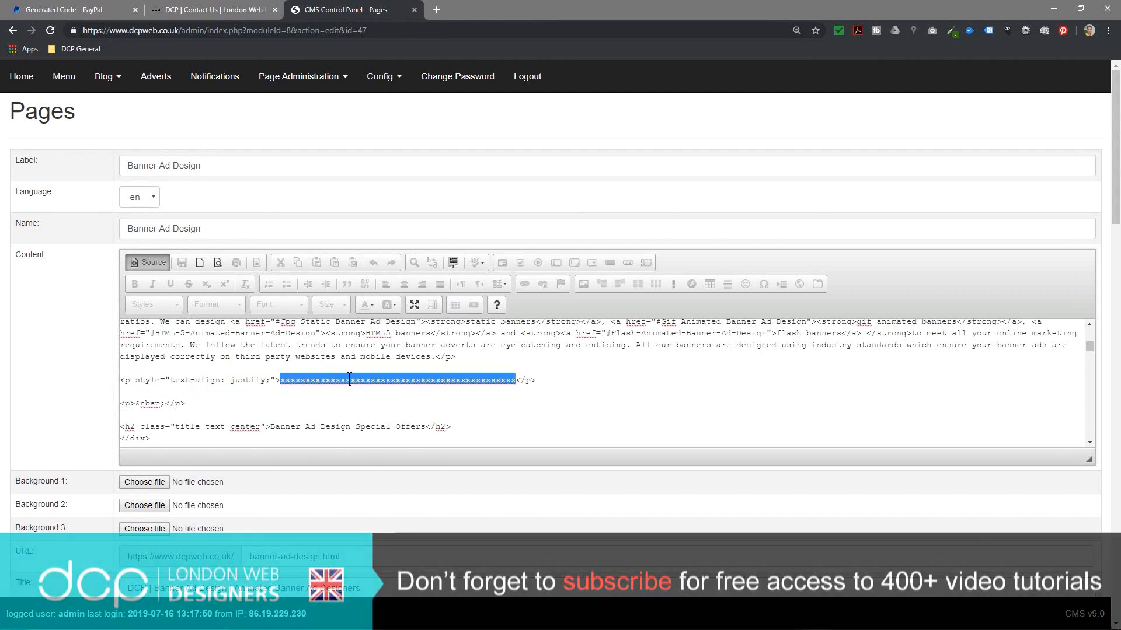
{"action": "key", "text": "ctrl+v"}
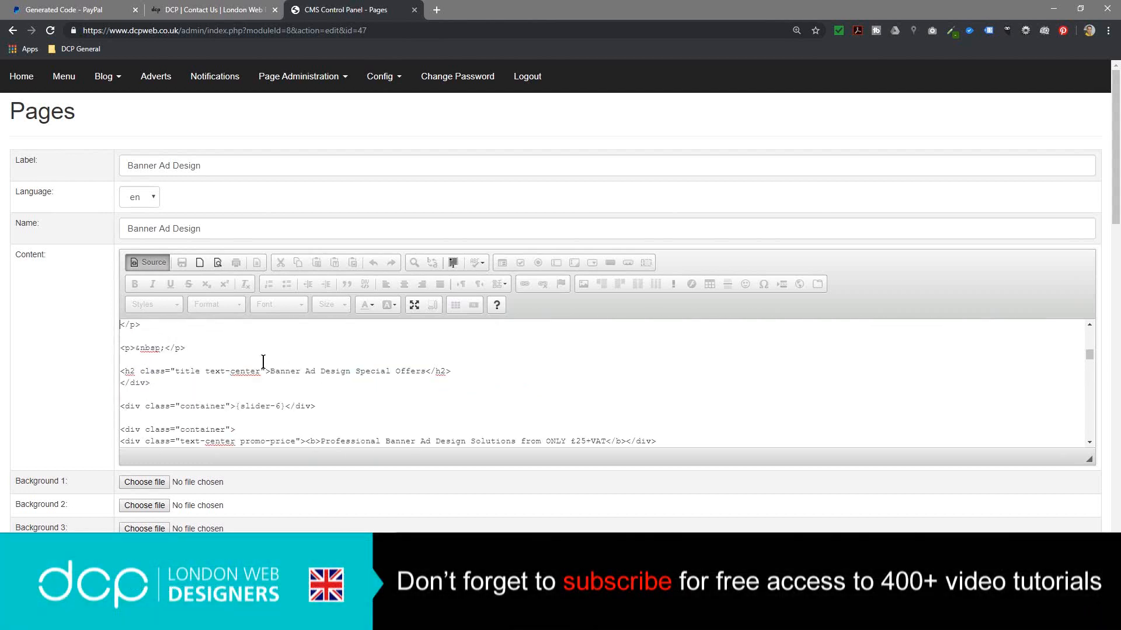
Step: Preview the page showing the new cart form and save the Banner Ad Design page
{"action": "left_click", "coordinate": [145, 260]}
{"action": "scroll", "coordinate": [486, 361], "scroll_direction": "up", "scroll_amount": 5}
{"action": "scroll", "coordinate": [486, 361], "scroll_direction": "down", "scroll_amount": 5}
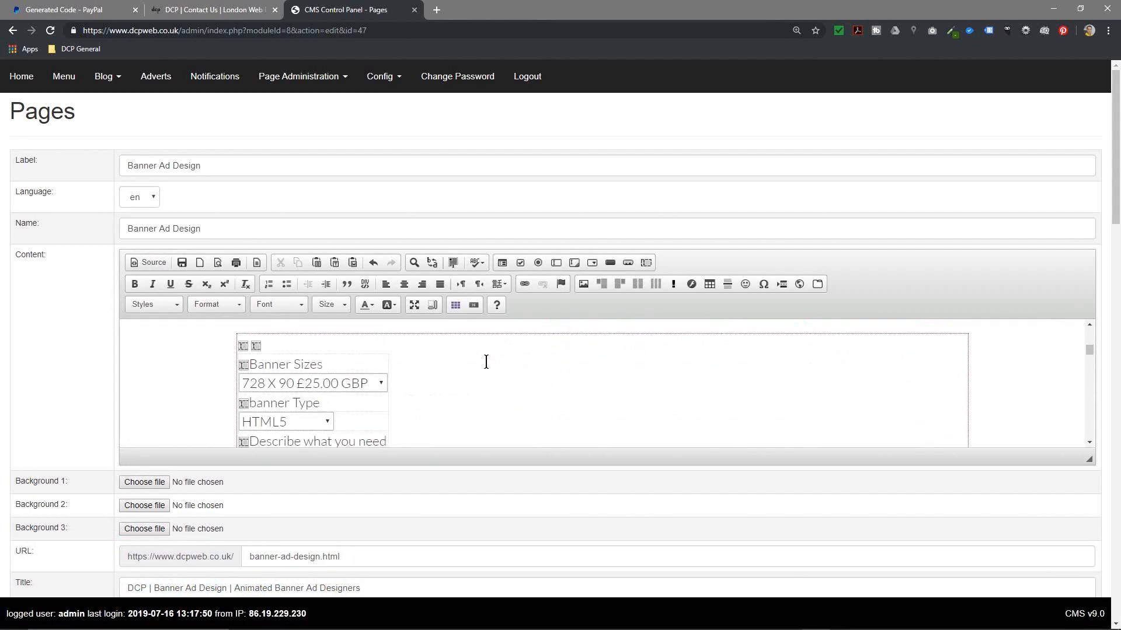
{"action": "scroll", "coordinate": [348, 392], "scroll_direction": "up", "scroll_amount": 2}
{"action": "scroll", "coordinate": [973, 557], "scroll_direction": "down", "scroll_amount": 5}
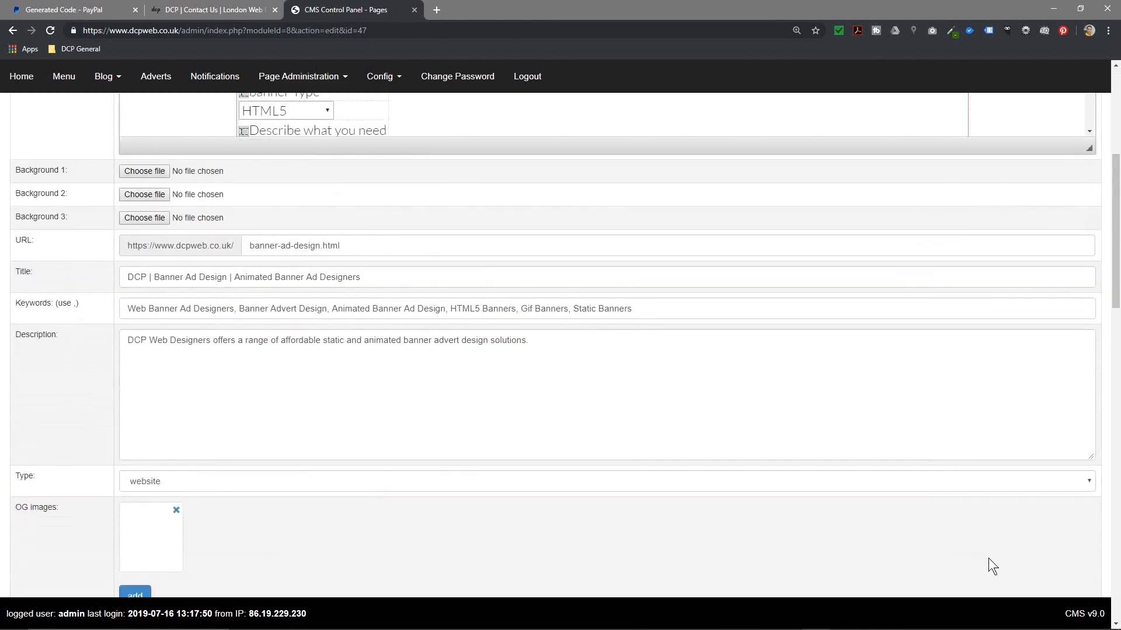
{"action": "scroll", "coordinate": [1065, 555], "scroll_direction": "down", "scroll_amount": 15}
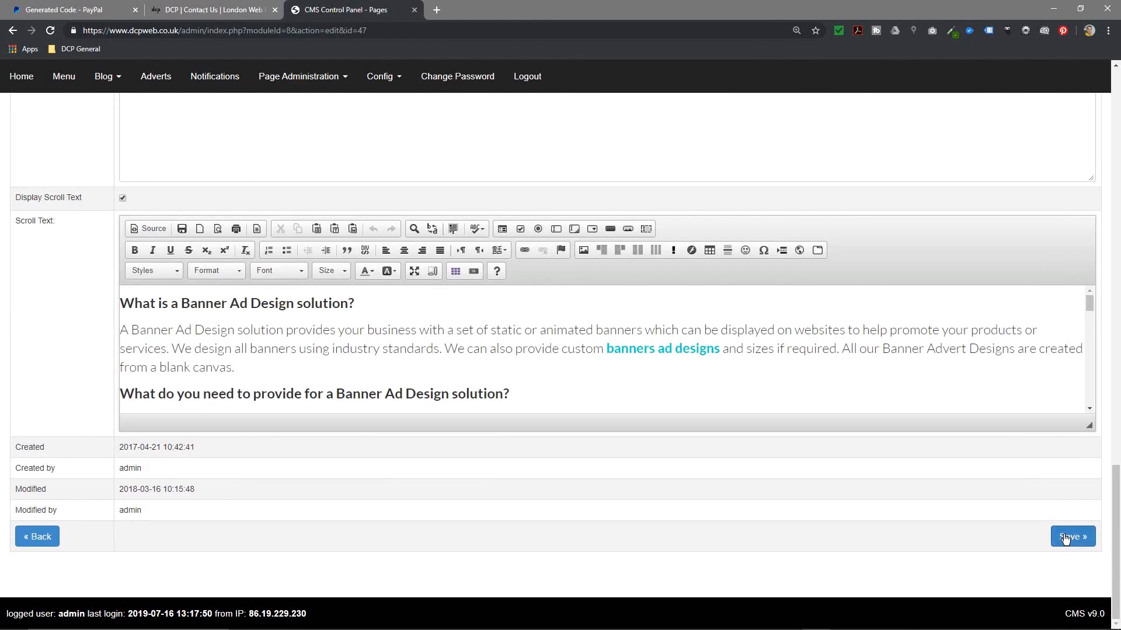
{"action": "left_click", "coordinate": [1072, 536]}
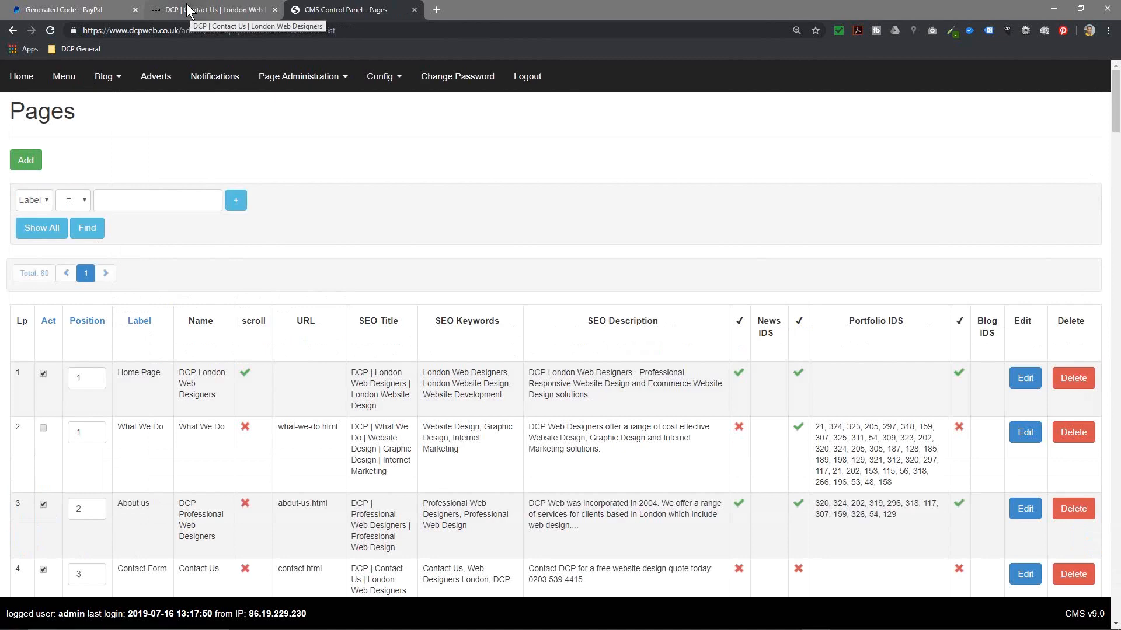
Step: Reload the live DCP site and go to Graphic Design > Web Banner Ad Design
{"action": "left_click", "coordinate": [188, 9]}
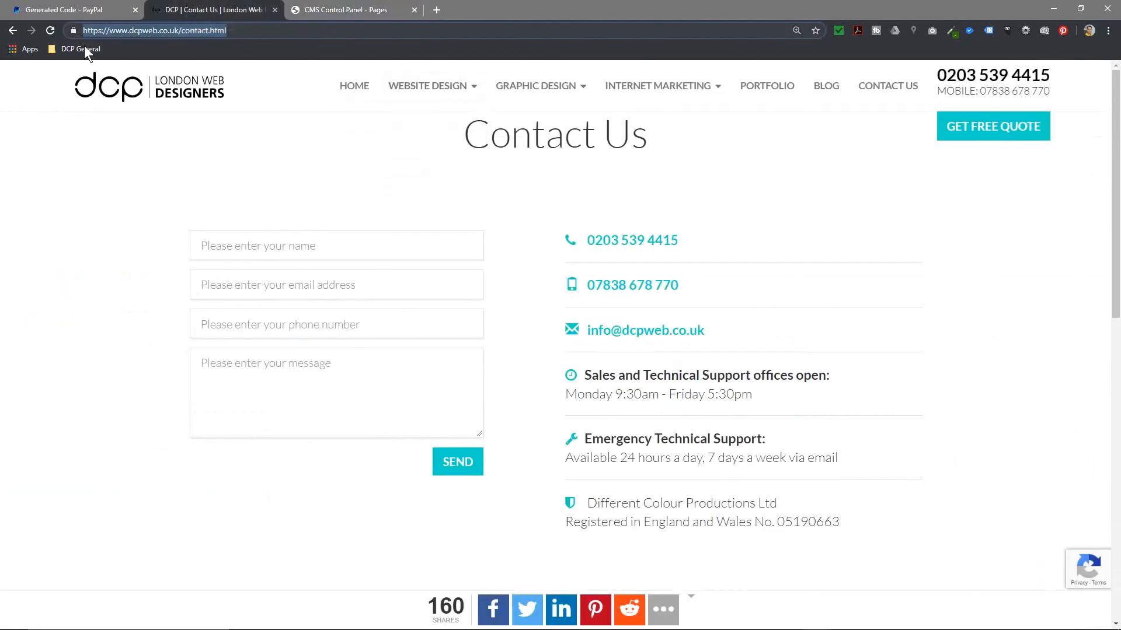
{"action": "left_click", "coordinate": [49, 30]}
{"action": "left_click", "coordinate": [550, 83]}
{"action": "left_click", "coordinate": [542, 143]}
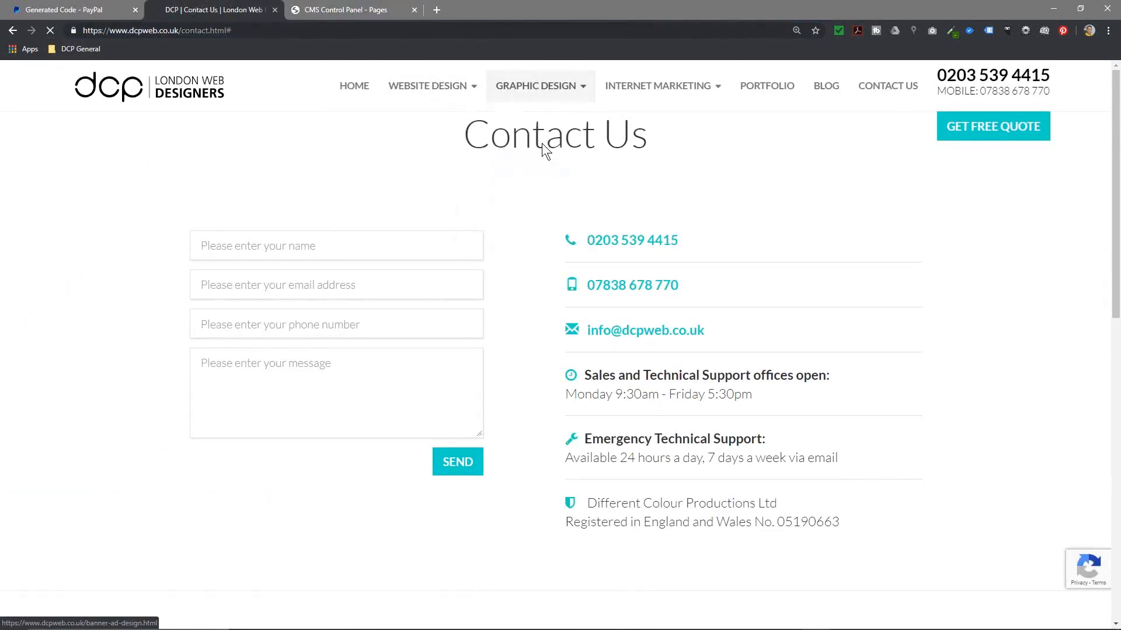
{"action": "scroll", "coordinate": [508, 307], "scroll_direction": "down", "scroll_amount": 15}
{"action": "scroll", "coordinate": [510, 307], "scroll_direction": "up", "scroll_amount": 3}
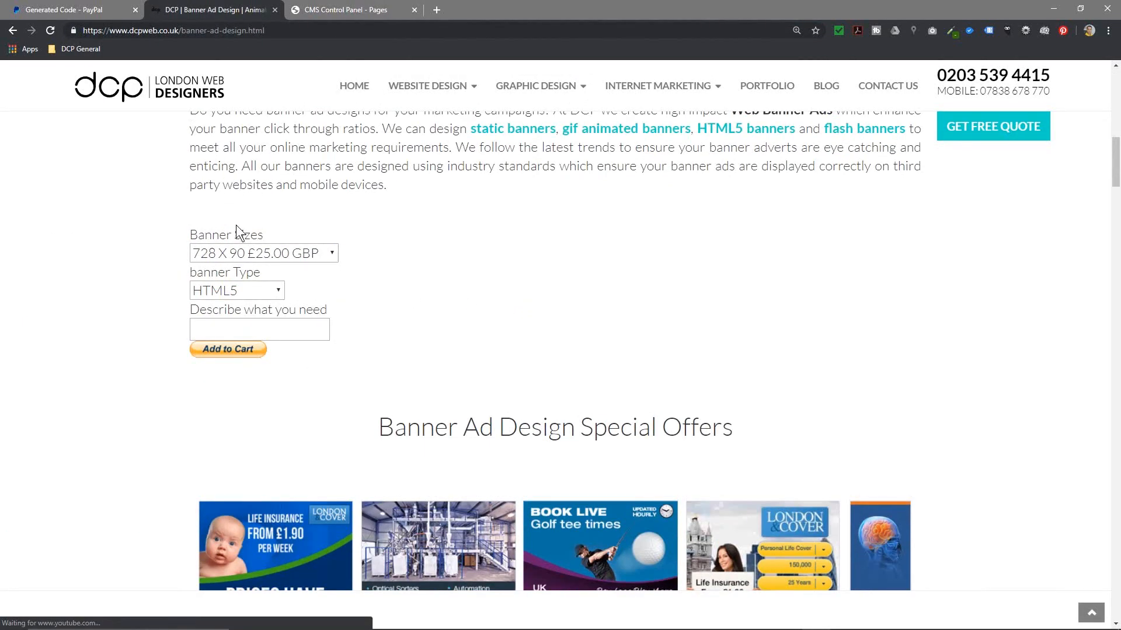
Step: Choose 120 X 240 and GIf Animation, describe it as 'just a test banner purchase', and add to cart
{"action": "left_click", "coordinate": [269, 254]}
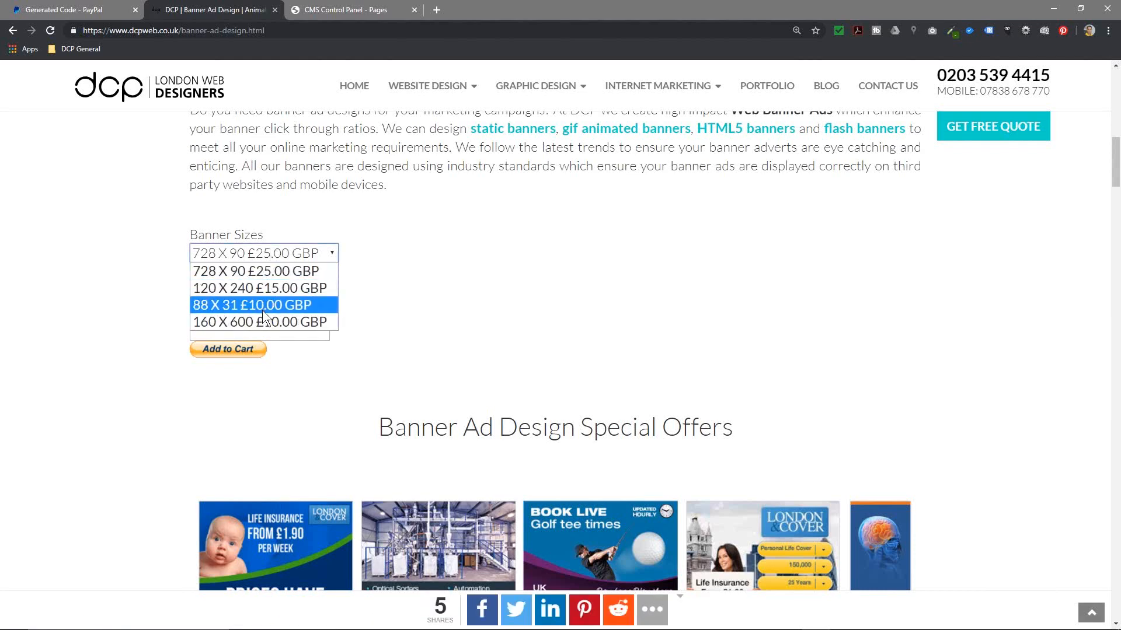
{"action": "left_click", "coordinate": [257, 288]}
{"action": "left_click", "coordinate": [253, 291]}
{"action": "left_click", "coordinate": [238, 321]}
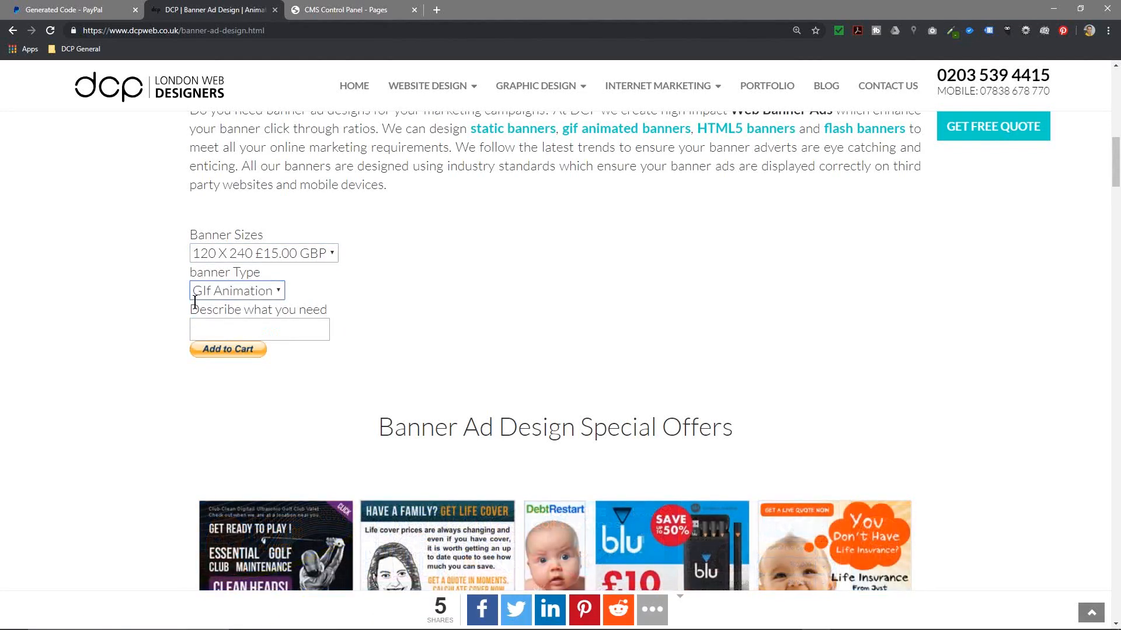
{"action": "left_click", "coordinate": [257, 329]}
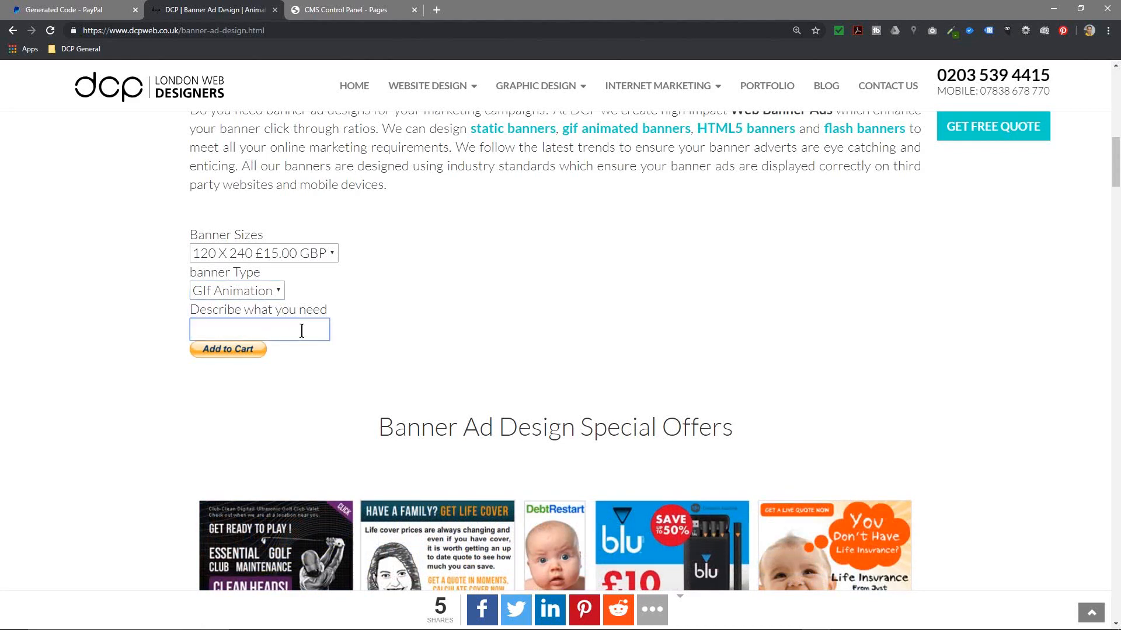
{"action": "type", "text": "just a test"}
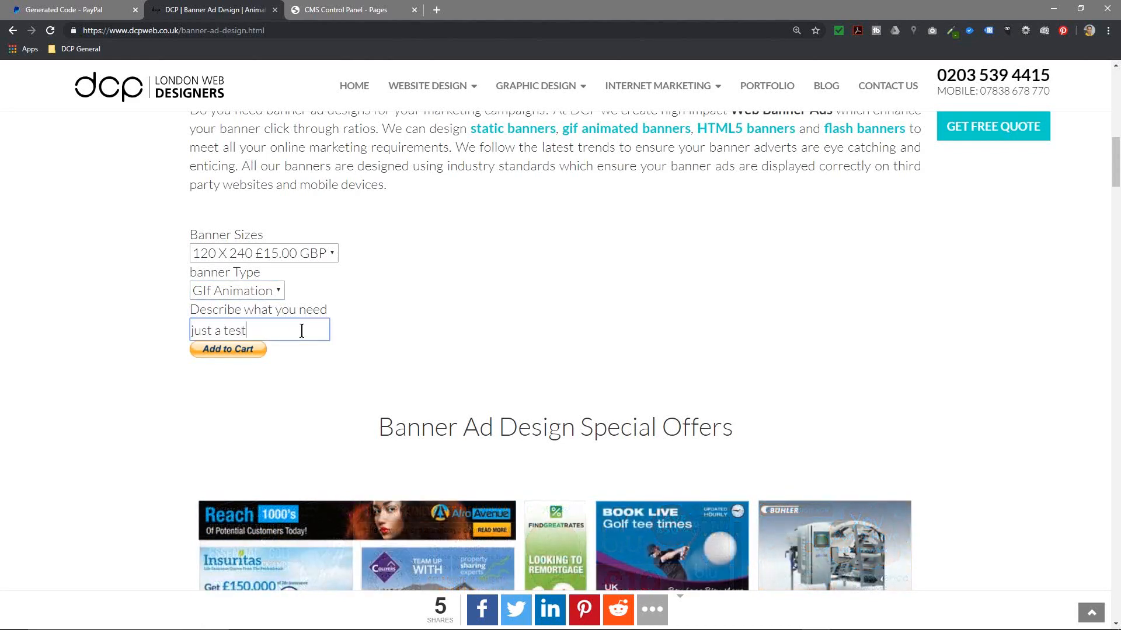
{"action": "type", "text": " banner purchae"}
{"action": "key", "text": "BackSpace"}
{"action": "type", "text": "se"}
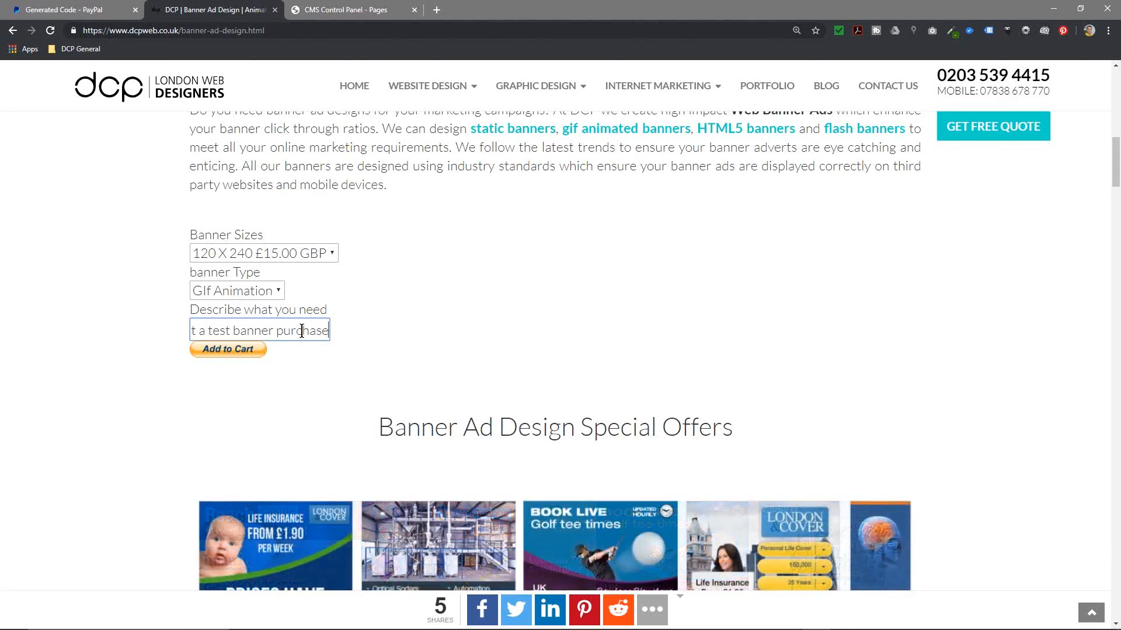
{"action": "left_click", "coordinate": [246, 351]}
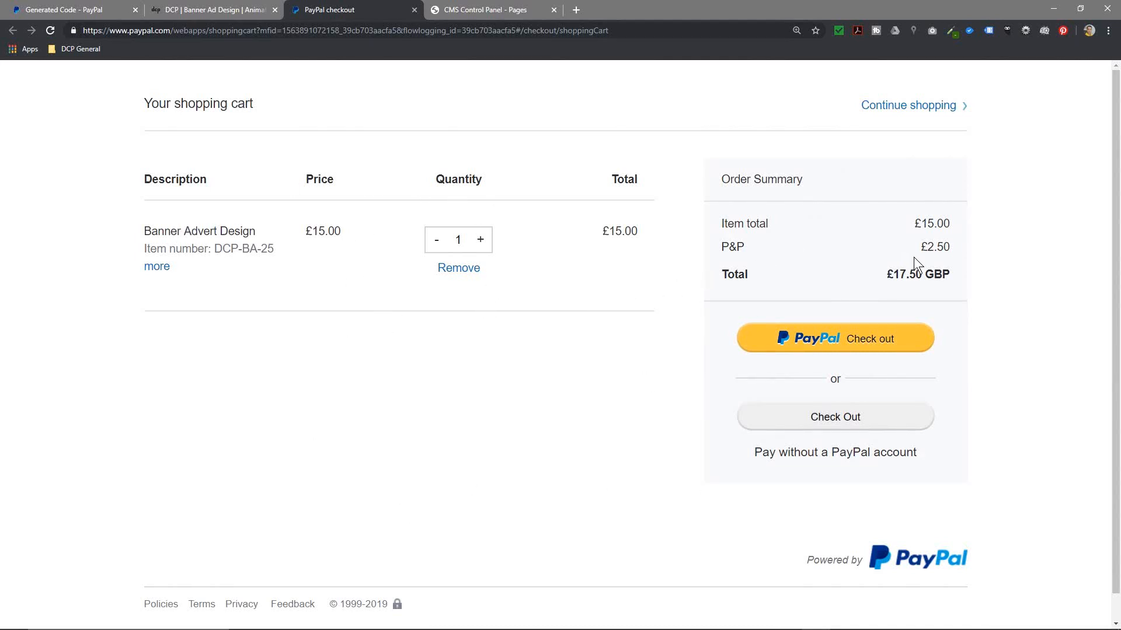
Step: Check the P&P line, continue shopping, and return to the Generated Code page's Create more buttons section
{"action": "triple_click", "coordinate": [951, 250]}
{"action": "left_click", "coordinate": [892, 251]}
{"action": "left_click", "coordinate": [905, 107]}
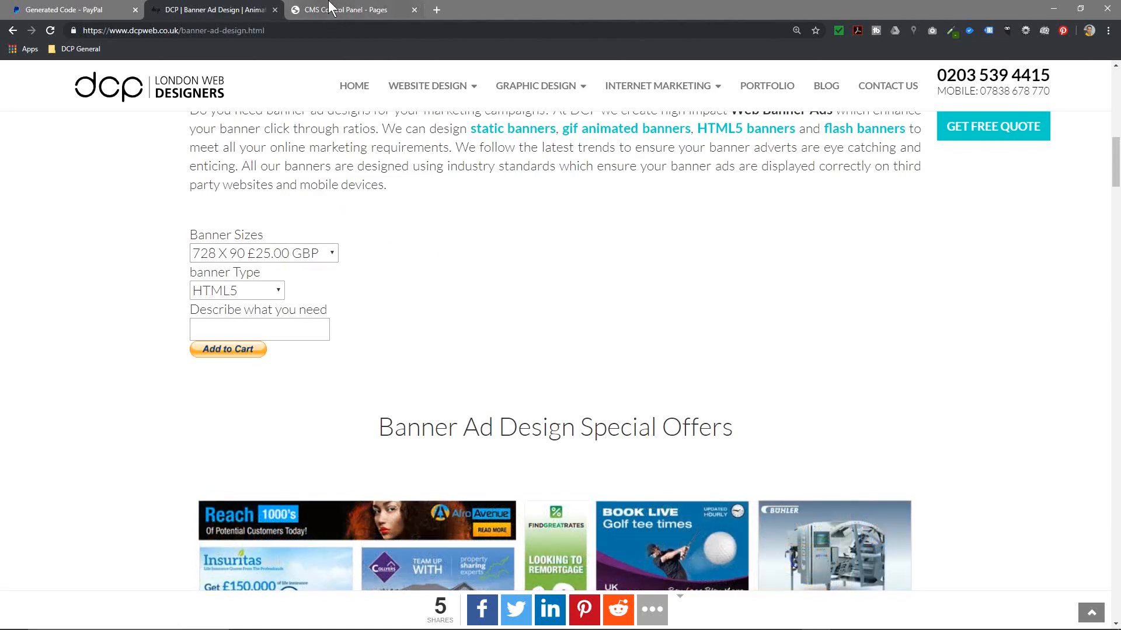
{"action": "left_click", "coordinate": [55, 10]}
{"action": "left_click", "coordinate": [477, 398]}
{"action": "scroll", "coordinate": [481, 426], "scroll_direction": "down", "scroll_amount": 3}
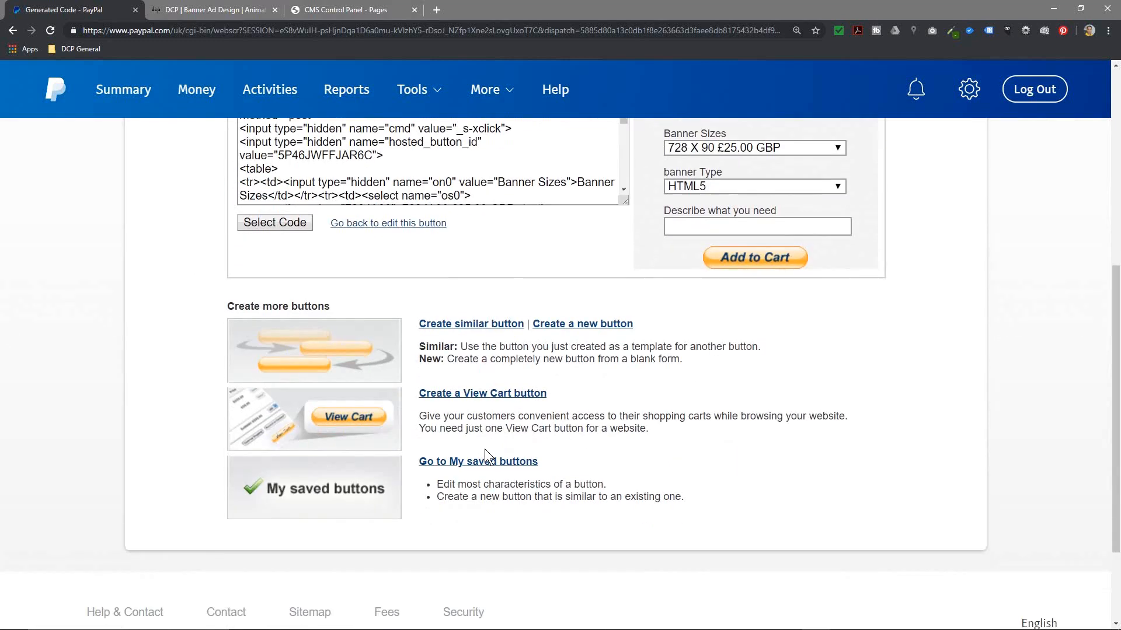
Step: Start a new button from this one, naming the item Logo Design with ID DCP-LD-75
{"action": "left_click", "coordinate": [464, 322]}
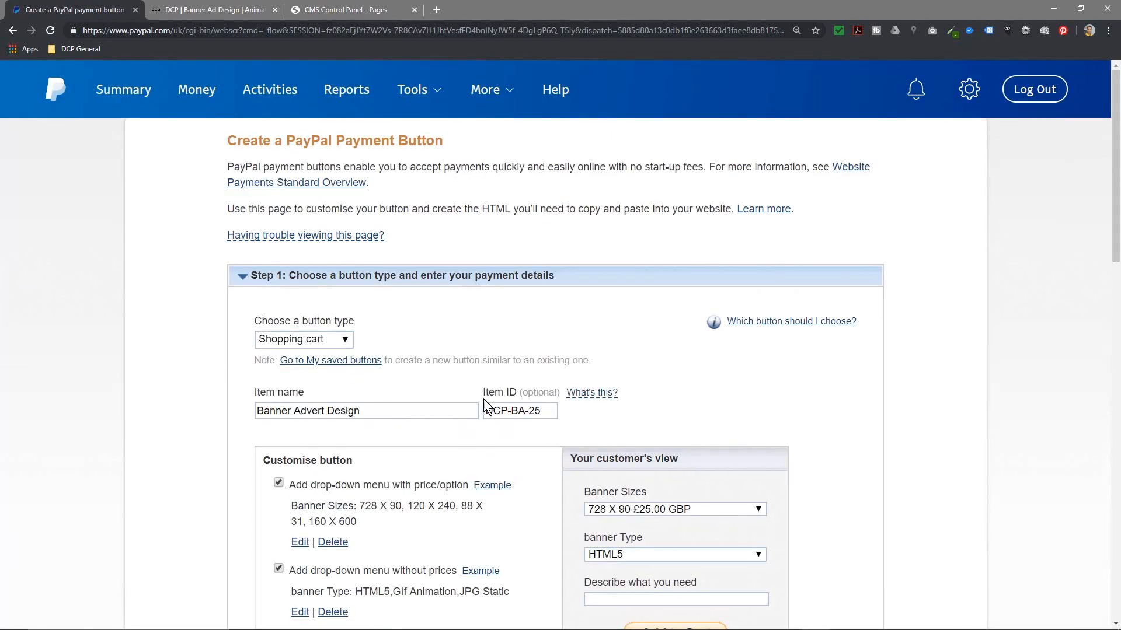
{"action": "scroll", "coordinate": [480, 432], "scroll_direction": "down", "scroll_amount": 10}
{"action": "scroll", "coordinate": [480, 432], "scroll_direction": "up", "scroll_amount": 9}
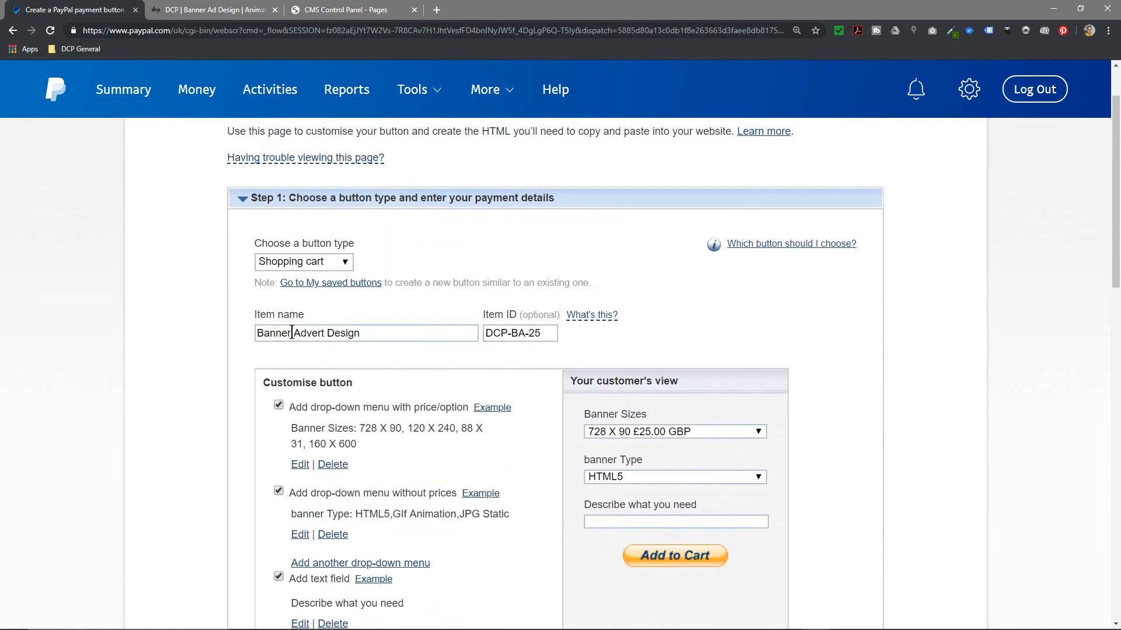
{"action": "left_click_drag", "start_coordinate": [324, 333], "coordinate": [165, 326]}
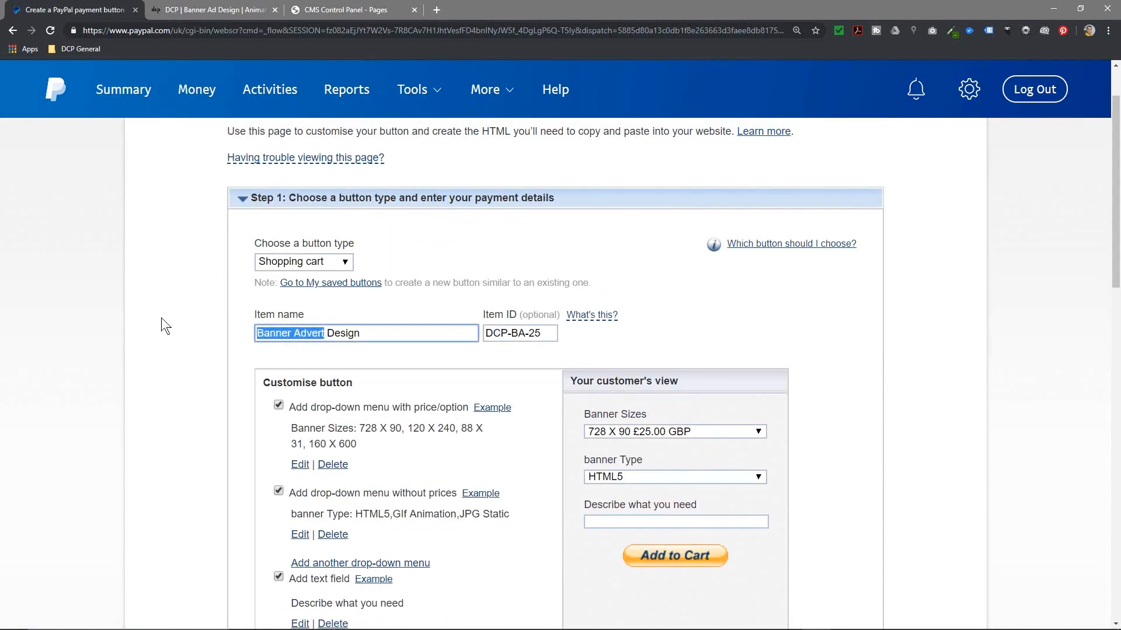
{"action": "type", "text": "Logo"}
{"action": "left_click", "coordinate": [523, 333]}
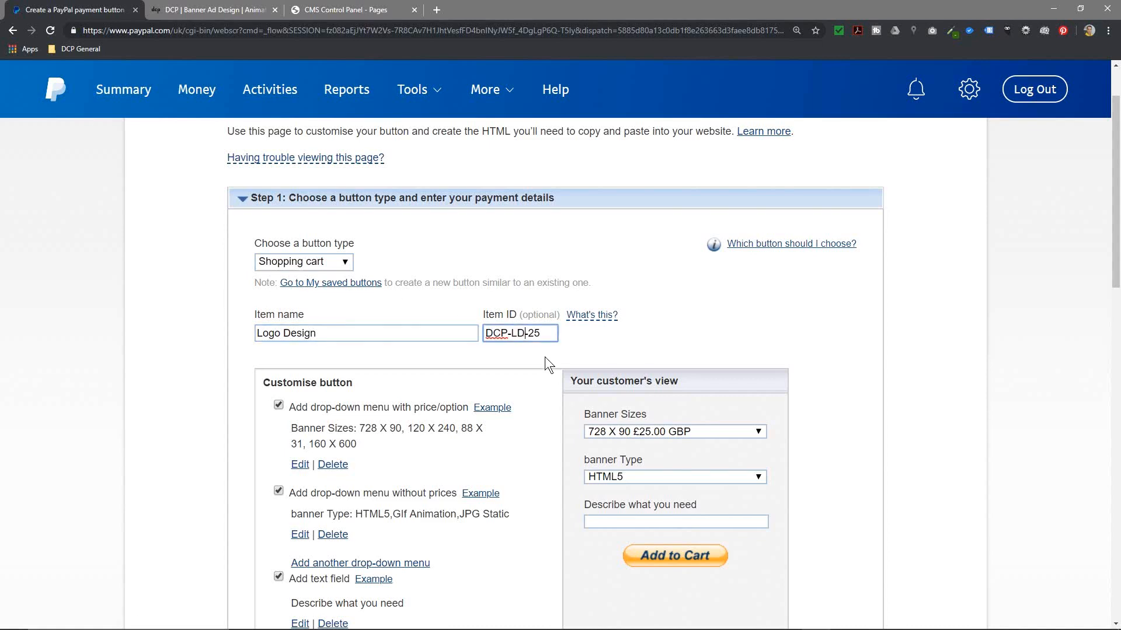
{"action": "left_click", "coordinate": [216, 9]}
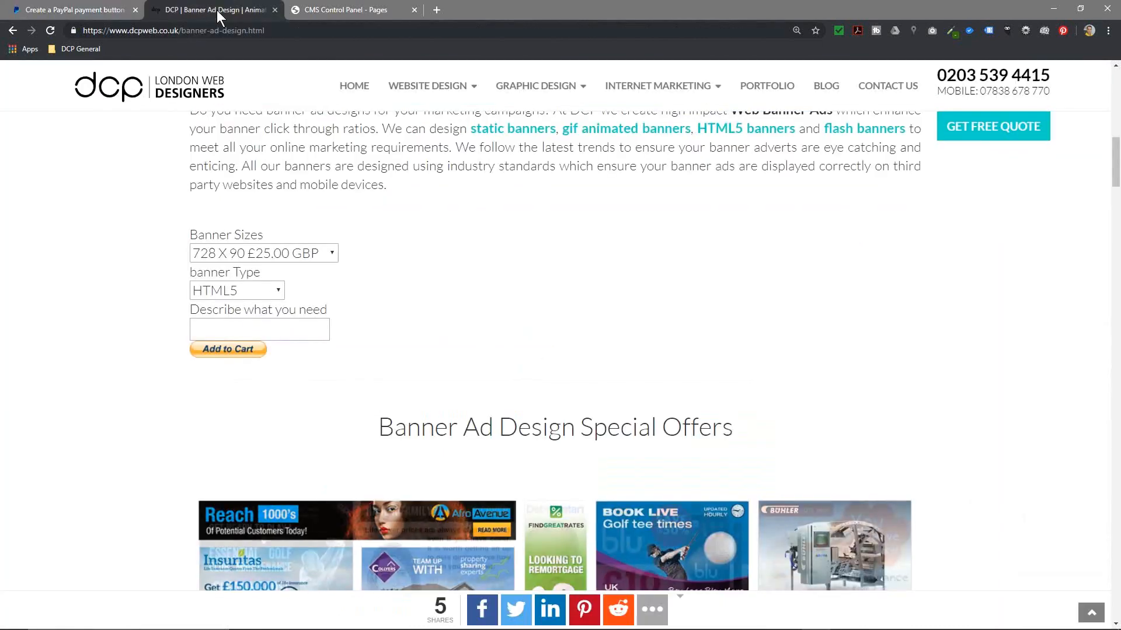
{"action": "mouse_move", "coordinate": [535, 86]}
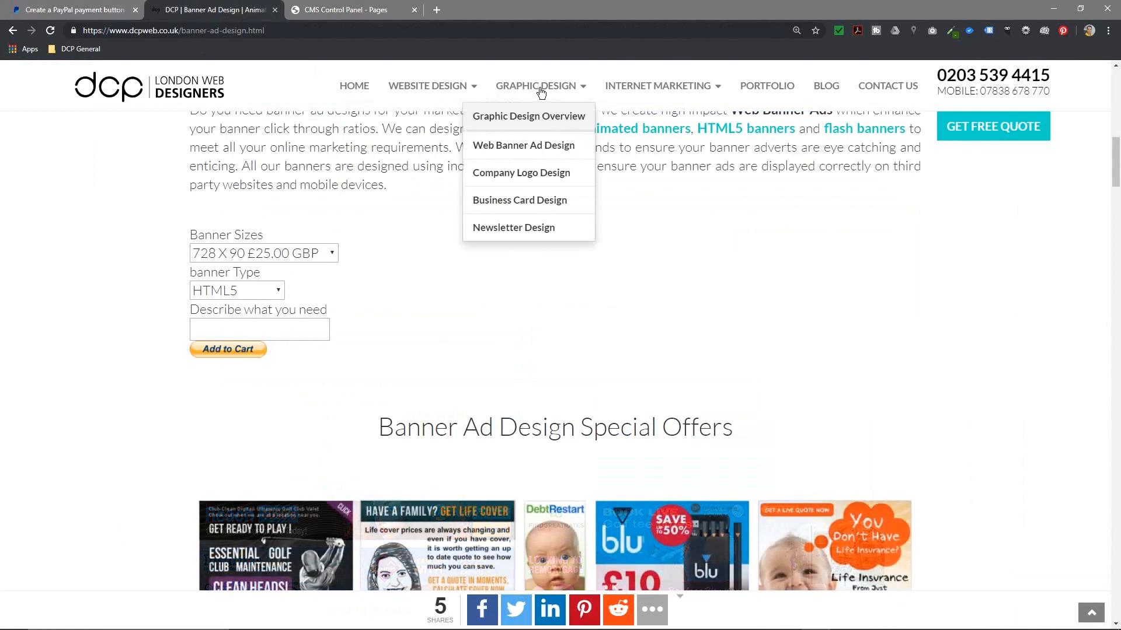
{"action": "left_click", "coordinate": [528, 173]}
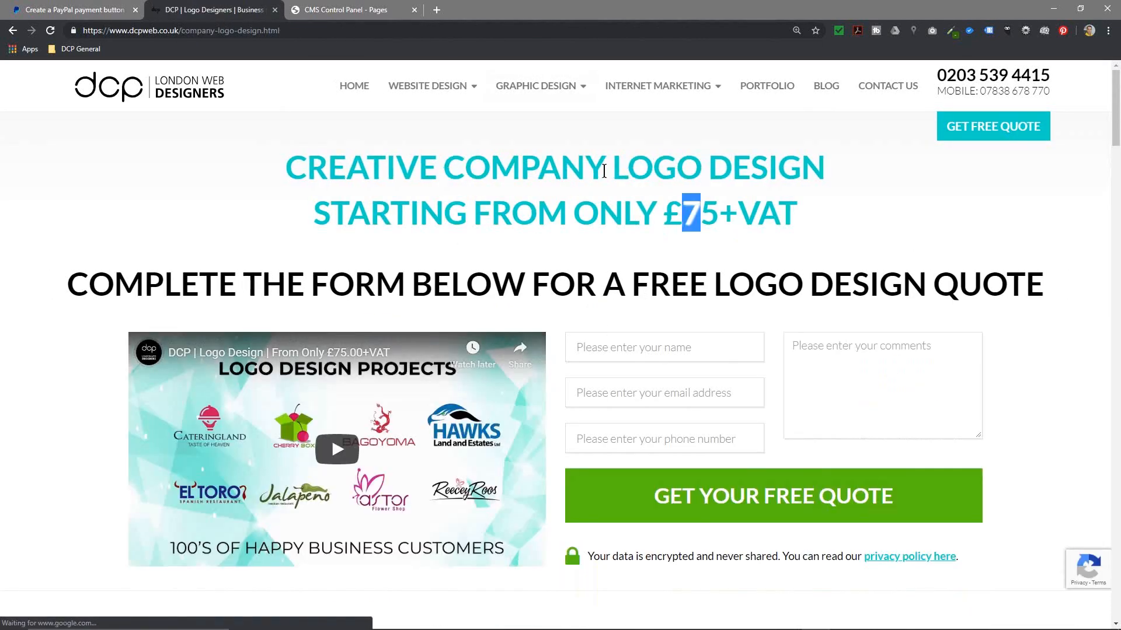
{"action": "left_click", "coordinate": [76, 9]}
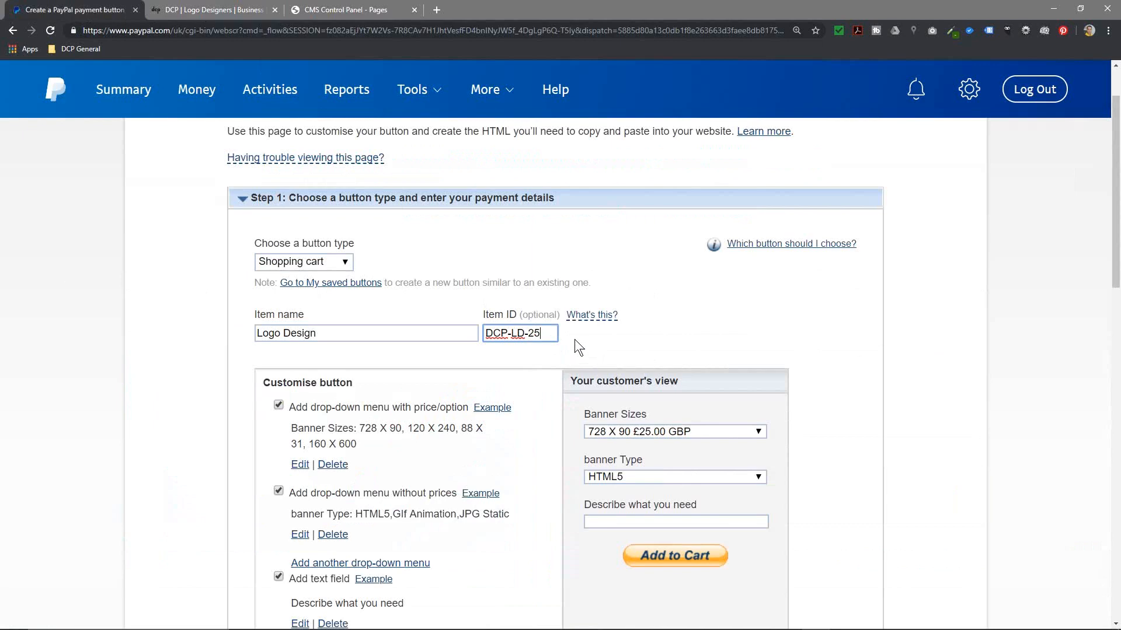
{"action": "key", "text": "BackSpace"}
{"action": "type", "text": "7"}
Step: Replace the first two price choices with 1 x Logo at 75 and 2 x Logo at 125
{"action": "left_click", "coordinate": [300, 464]}
{"action": "scroll", "coordinate": [362, 409], "scroll_direction": "down", "scroll_amount": 3}
{"action": "left_click_drag", "start_coordinate": [346, 350], "coordinate": [254, 348]}
{"action": "type", "text": "1 x Logo"}
{"action": "key", "text": "Tab"}
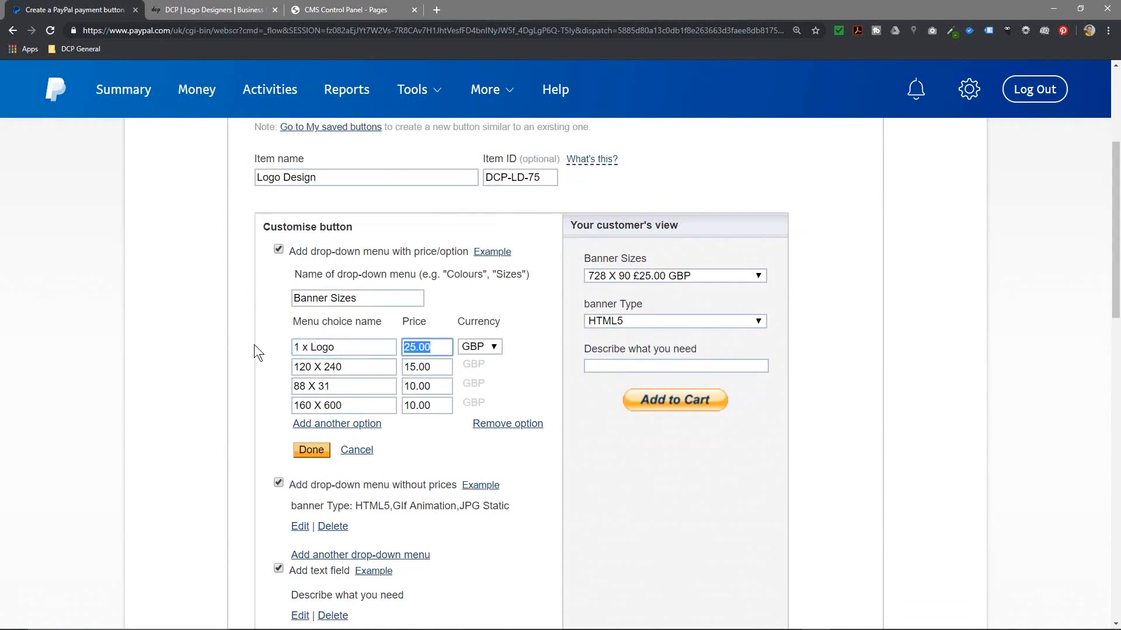
{"action": "type", "text": "75"}
{"action": "key", "text": "Tab"}
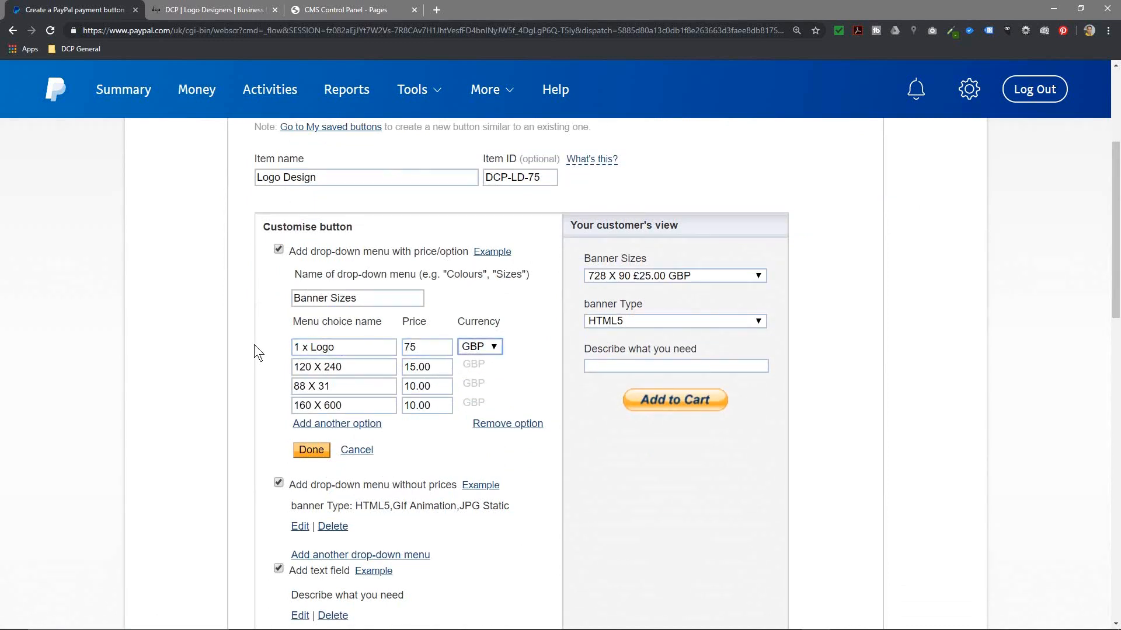
{"action": "left_click", "coordinate": [429, 348]}
{"action": "key", "text": "Tab"}
{"action": "key", "text": "Tab"}
{"action": "type", "text": "2 x Logo"}
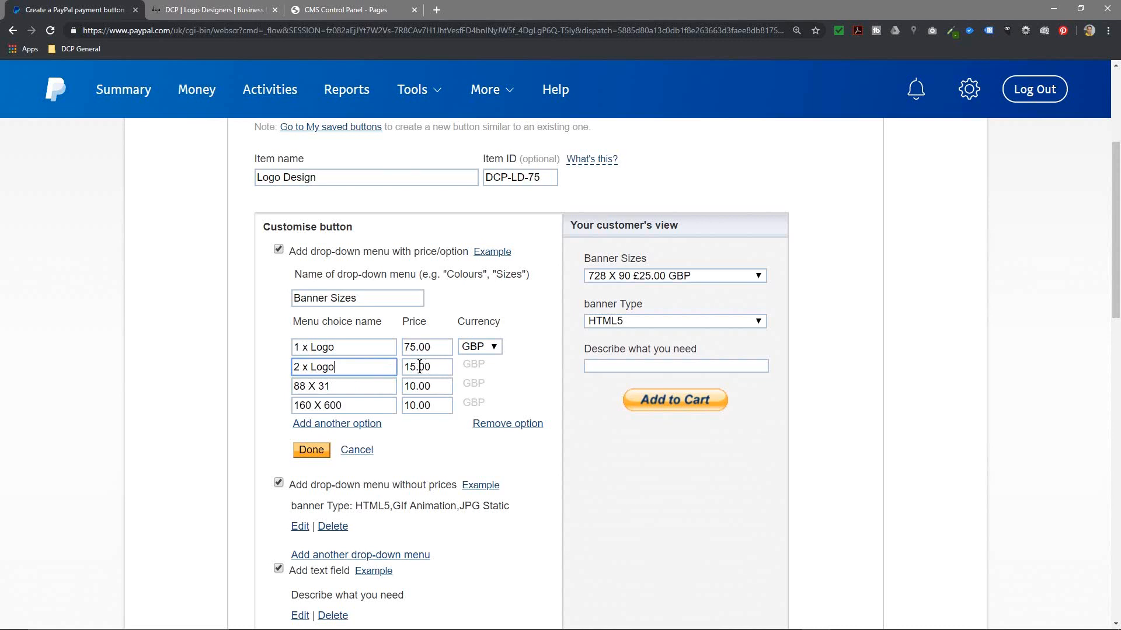
{"action": "left_click_drag", "start_coordinate": [416, 367], "coordinate": [403, 368]}
{"action": "type", "text": "125"}
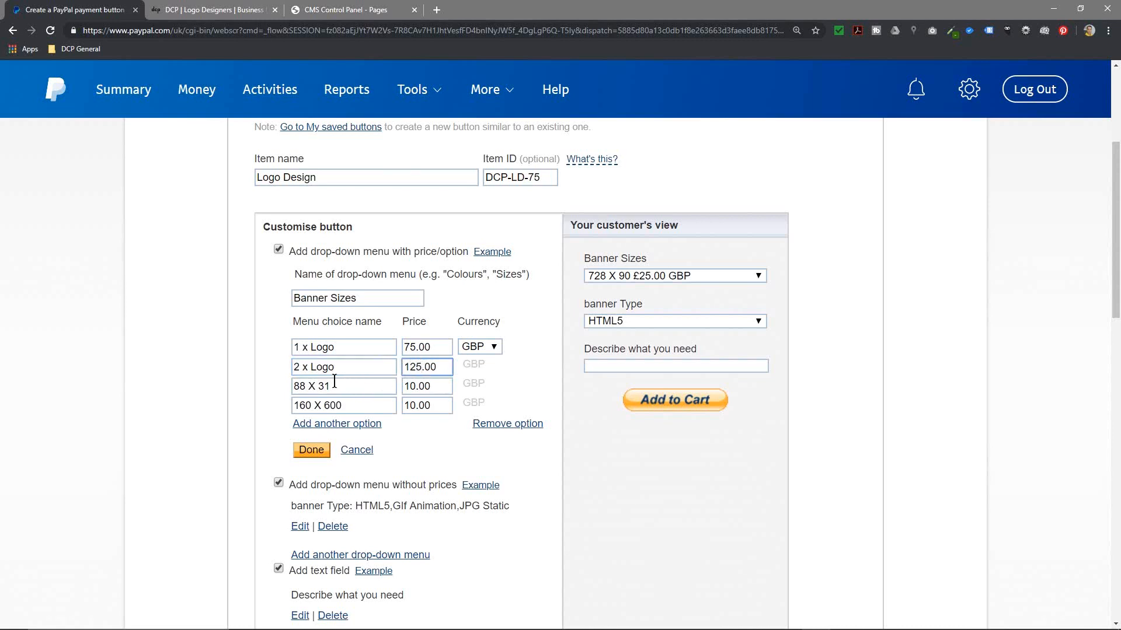
Step: Set the third and fourth choices to 3 x Logo at 145 and 4 x Logo at 185
{"action": "left_click_drag", "start_coordinate": [341, 384], "coordinate": [255, 388]}
{"action": "type", "text": "3 x Logo"}
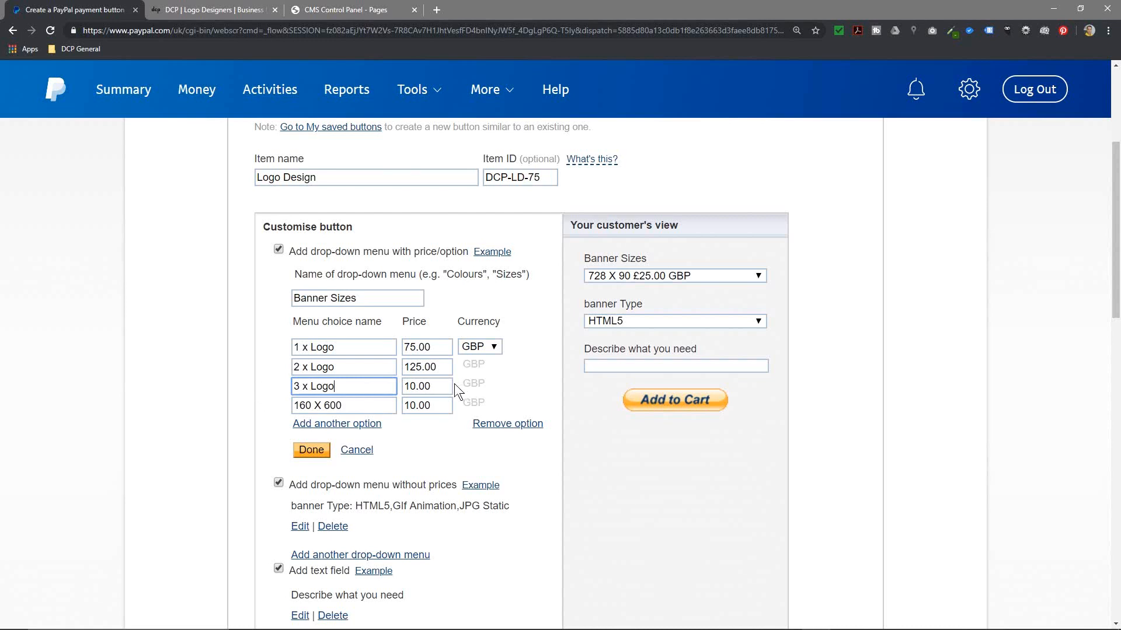
{"action": "left_click_drag", "start_coordinate": [455, 386], "coordinate": [376, 383]}
{"action": "type", "text": "12"}
{"action": "key", "text": "BackSpace"}
{"action": "type", "text": "45"}
{"action": "left_click_drag", "start_coordinate": [346, 406], "coordinate": [238, 404]}
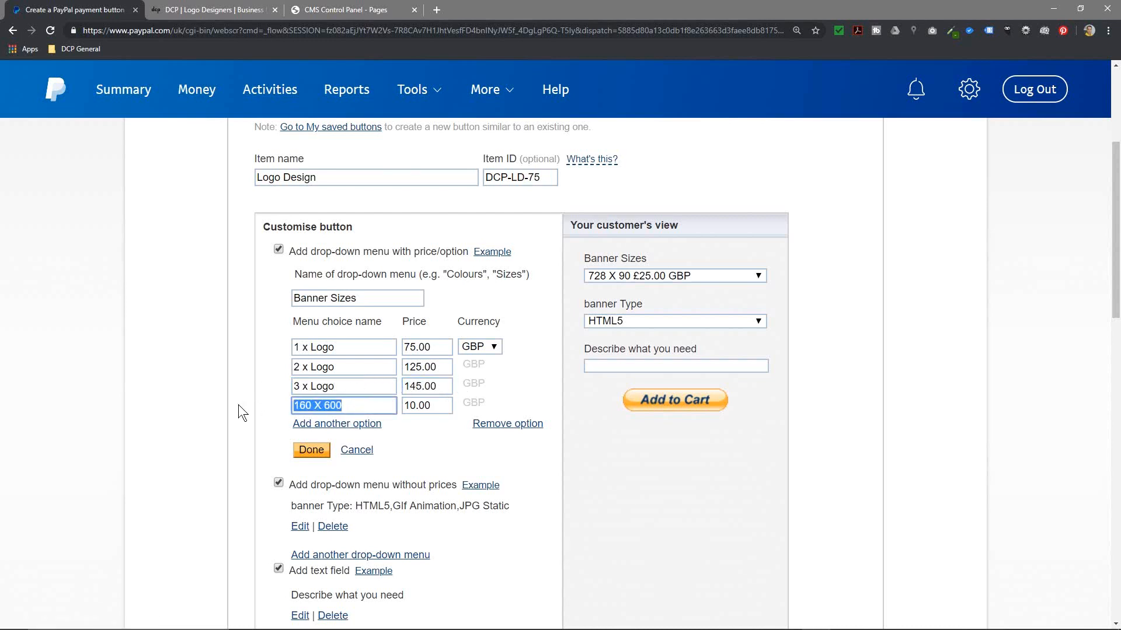
{"action": "type", "text": "4 x Logo"}
{"action": "left_click_drag", "start_coordinate": [432, 408], "coordinate": [389, 401]}
{"action": "type", "text": "1"}
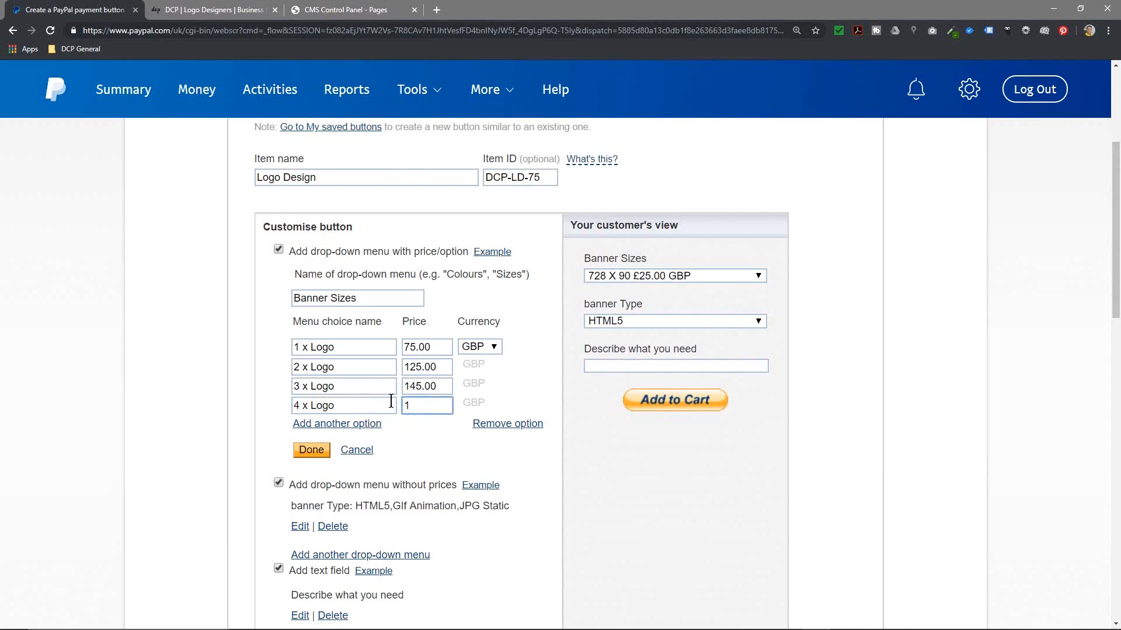
{"action": "key", "text": "BackSpace"}
{"action": "key", "text": "BackSpace"}
{"action": "type", "text": "00"}
Step: Rename the unpriced banner Type menu to Logo Design Type
{"action": "left_click", "coordinate": [301, 527]}
{"action": "scroll", "coordinate": [421, 489], "scroll_direction": "down", "scroll_amount": 4}
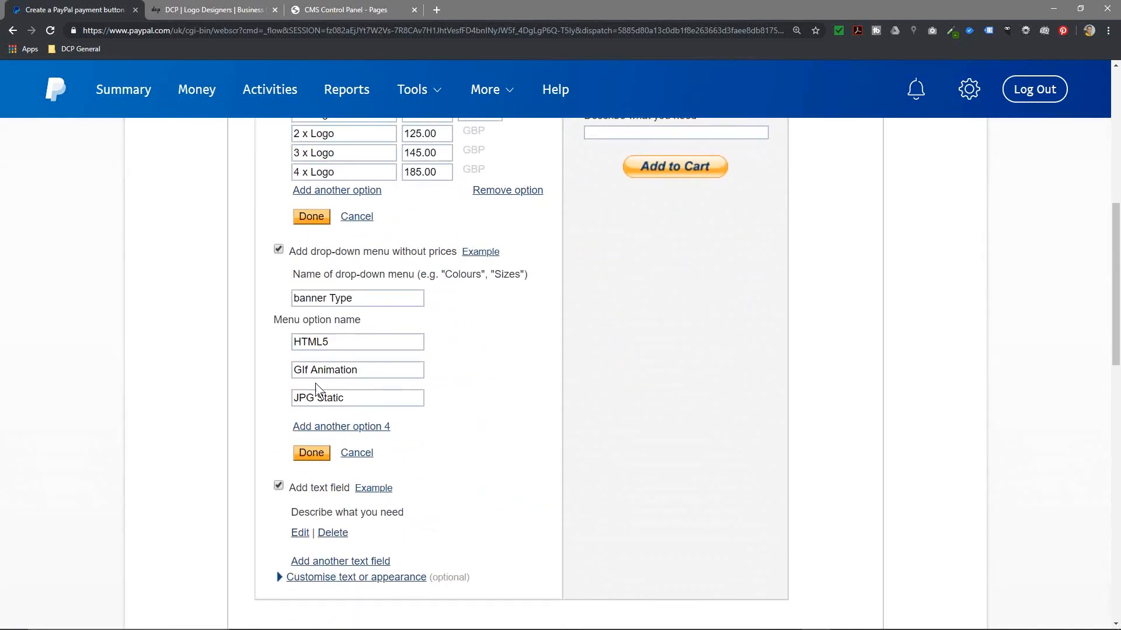
{"action": "triple_click", "coordinate": [359, 297]}
{"action": "type", "text": "Log"}
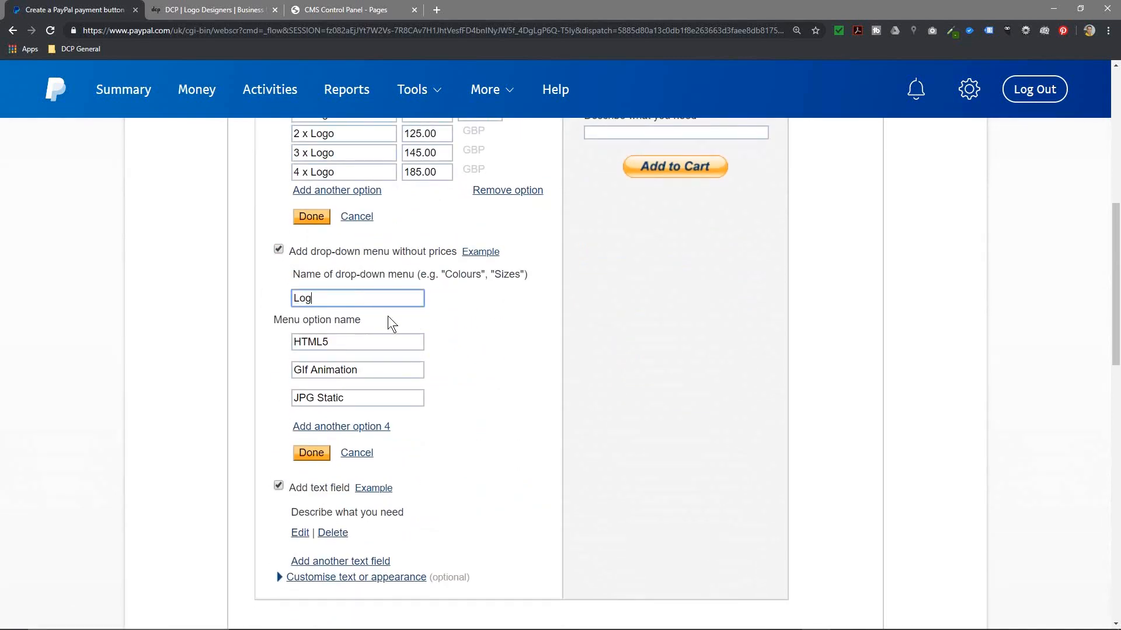
{"action": "type", "text": "o Design Type"}
Step: Replace the menu's three options with PSD, AI and GIMP
{"action": "key", "text": "Tab"}
{"action": "type", "text": "PDF"}
{"action": "key", "text": "BackSpace"}
{"action": "type", "text": "S"}
{"action": "left_click", "coordinate": [306, 343]}
{"action": "key", "text": "BackSpace"}
{"action": "type", "text": "D"}
{"action": "key", "text": "Tab"}
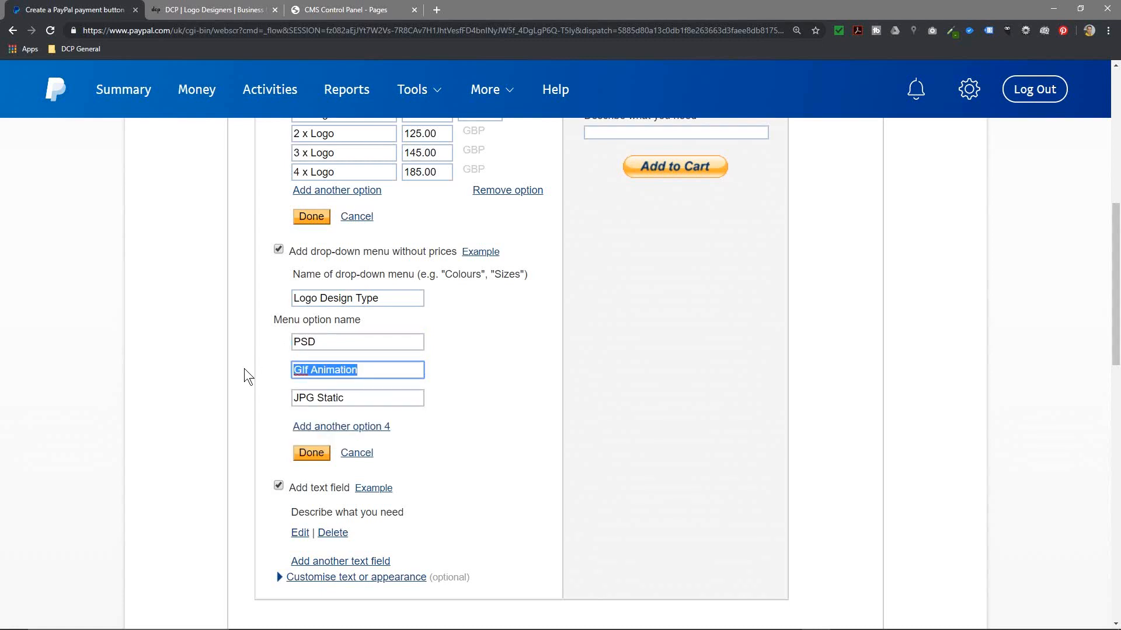
{"action": "type", "text": "AI"}
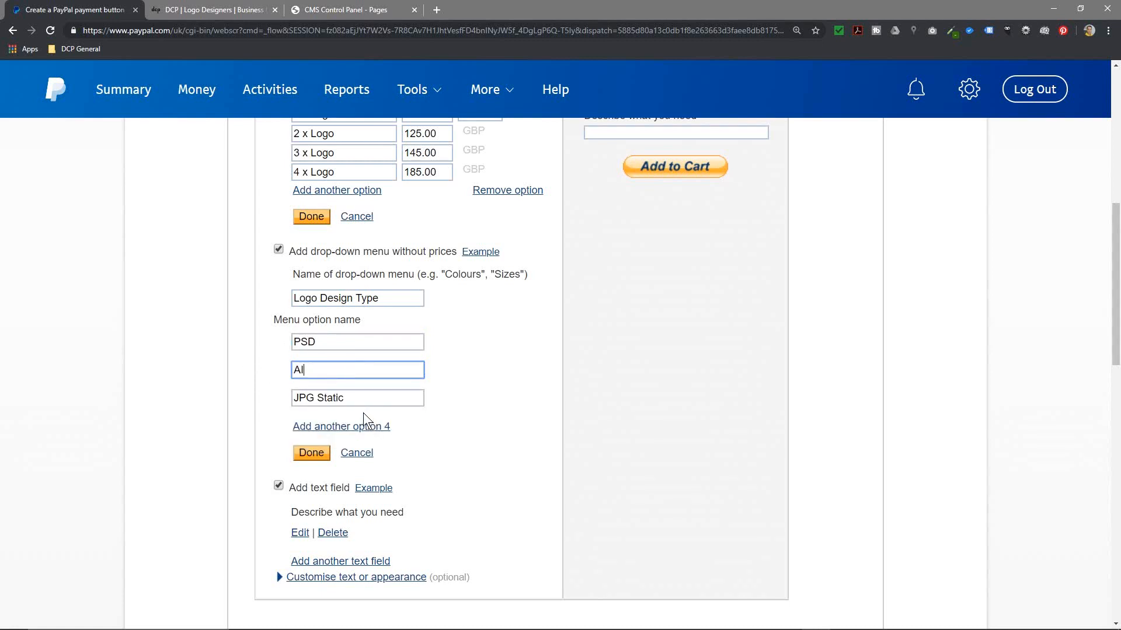
{"action": "key", "text": "Tab"}
{"action": "type", "text": "GIMP"}
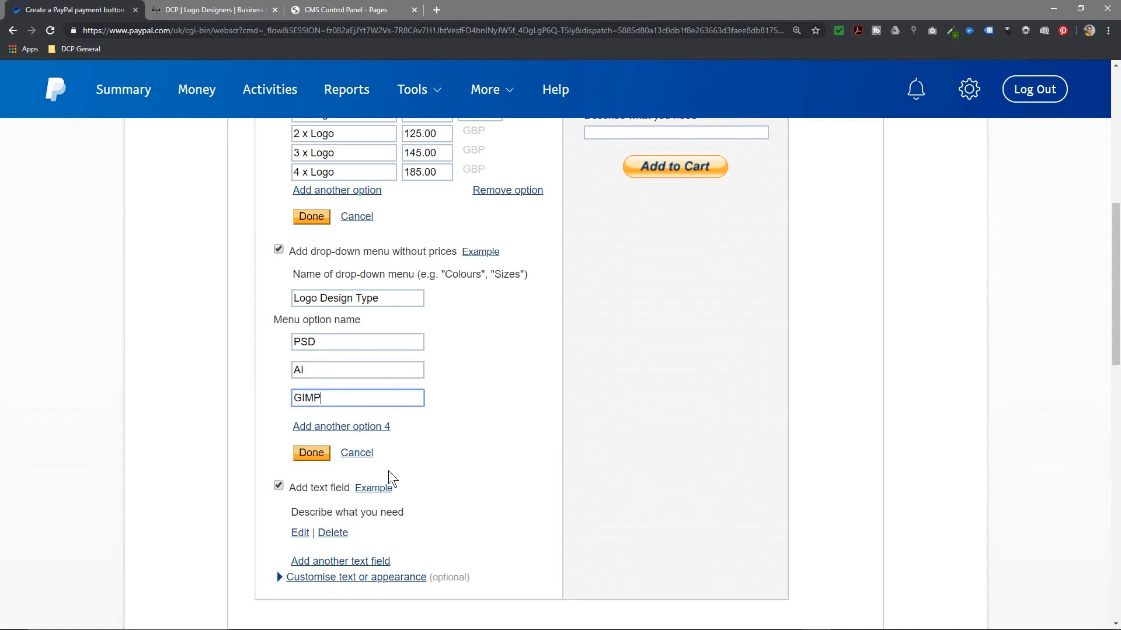
Step: Save the edited price options, Logo Design Type options and text field settings
{"action": "left_click", "coordinate": [301, 531]}
{"action": "scroll", "coordinate": [377, 503], "scroll_direction": "down", "scroll_amount": 2}
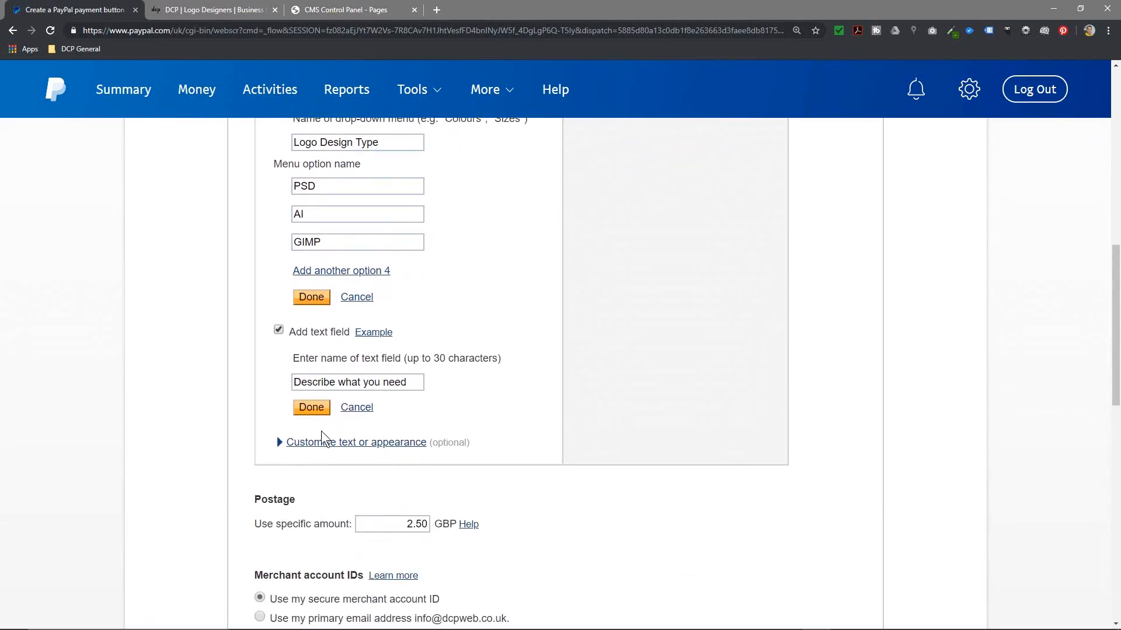
{"action": "left_click", "coordinate": [317, 447]}
{"action": "scroll", "coordinate": [373, 513], "scroll_direction": "down", "scroll_amount": 1}
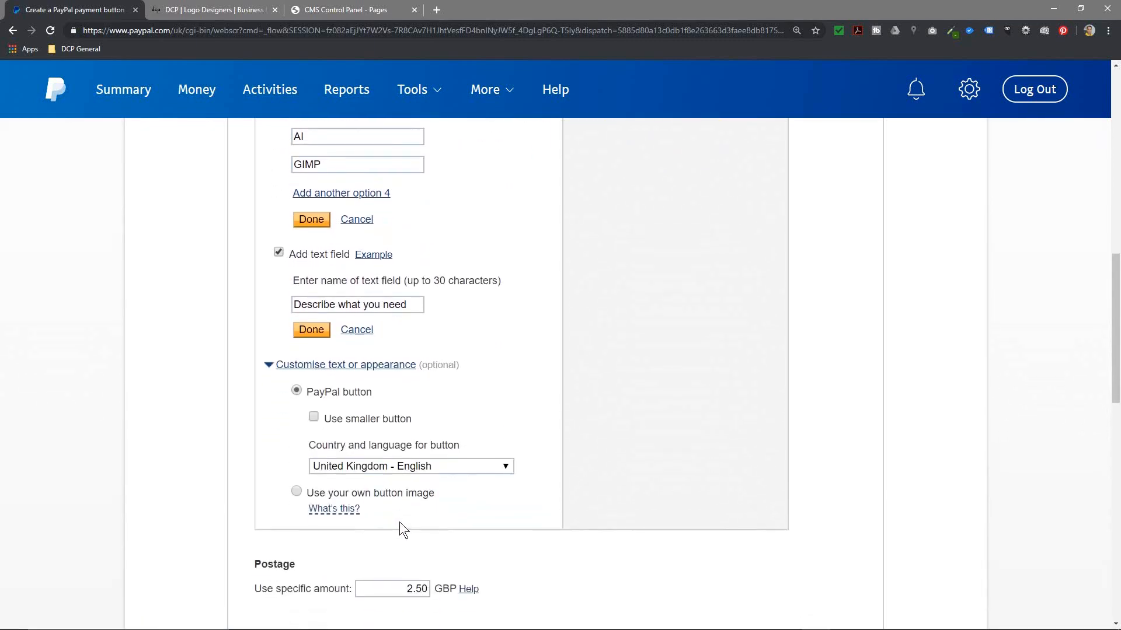
{"action": "scroll", "coordinate": [632, 475], "scroll_direction": "up", "scroll_amount": 12}
{"action": "scroll", "coordinate": [636, 475], "scroll_direction": "down", "scroll_amount": 3}
{"action": "left_click", "coordinate": [639, 354]}
{"action": "left_click", "coordinate": [639, 354]}
{"action": "left_click", "coordinate": [311, 527]}
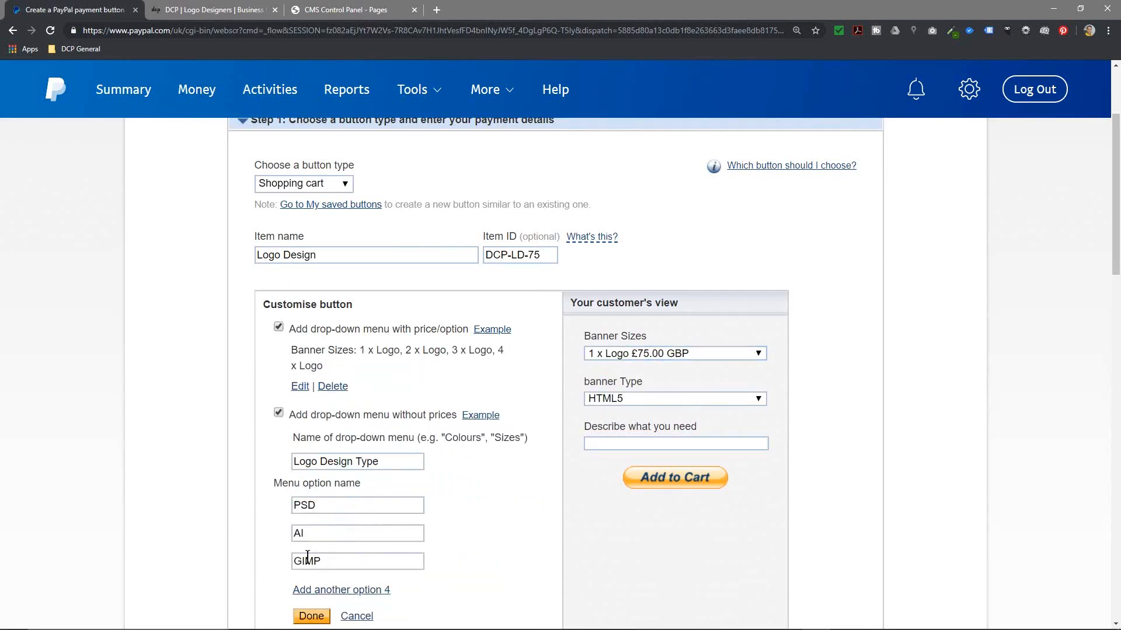
{"action": "scroll", "coordinate": [307, 557], "scroll_direction": "down", "scroll_amount": 3}
{"action": "left_click", "coordinate": [319, 466]}
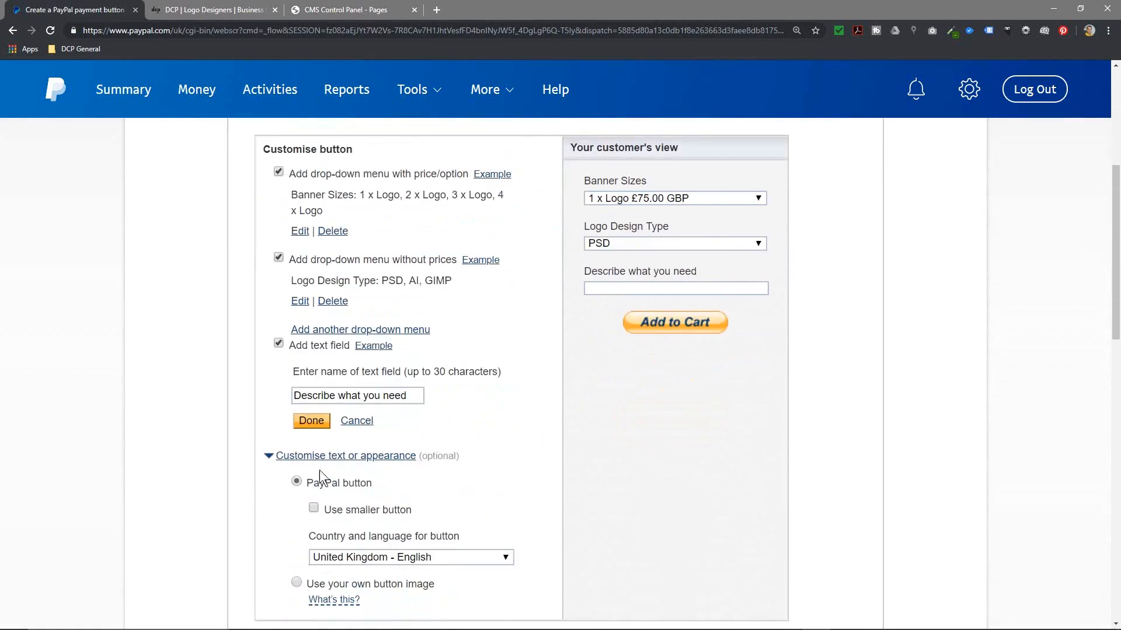
{"action": "left_click", "coordinate": [316, 430]}
{"action": "scroll", "coordinate": [623, 351], "scroll_direction": "up", "scroll_amount": 3}
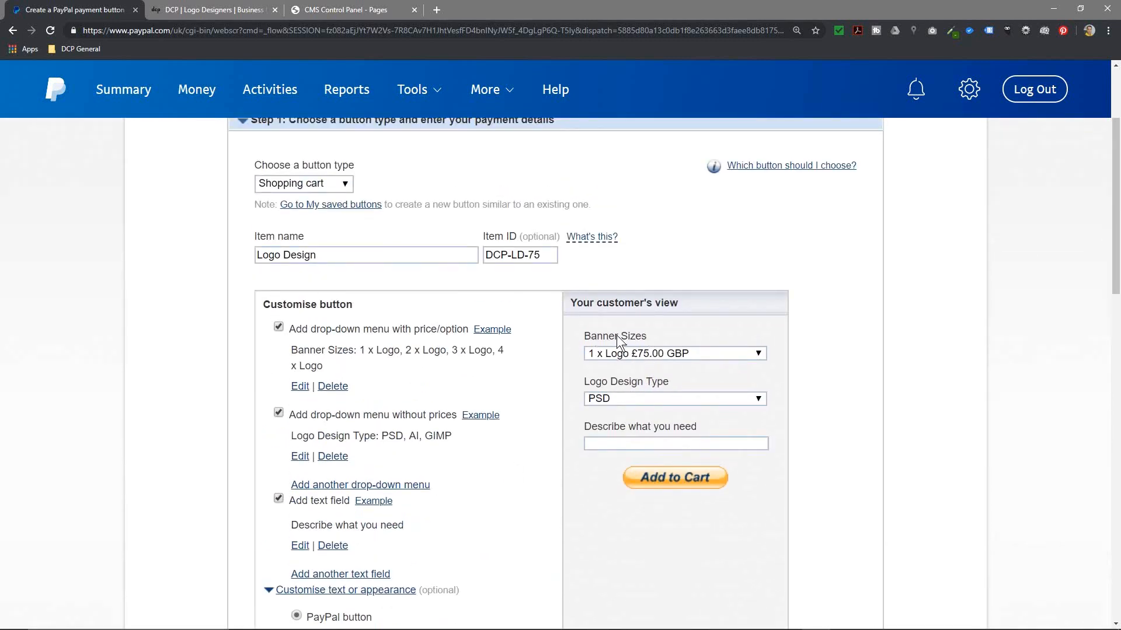
Step: Rename the priced menu Logo Options and delete the leading 2 of the postage amount
{"action": "left_click", "coordinate": [302, 386]}
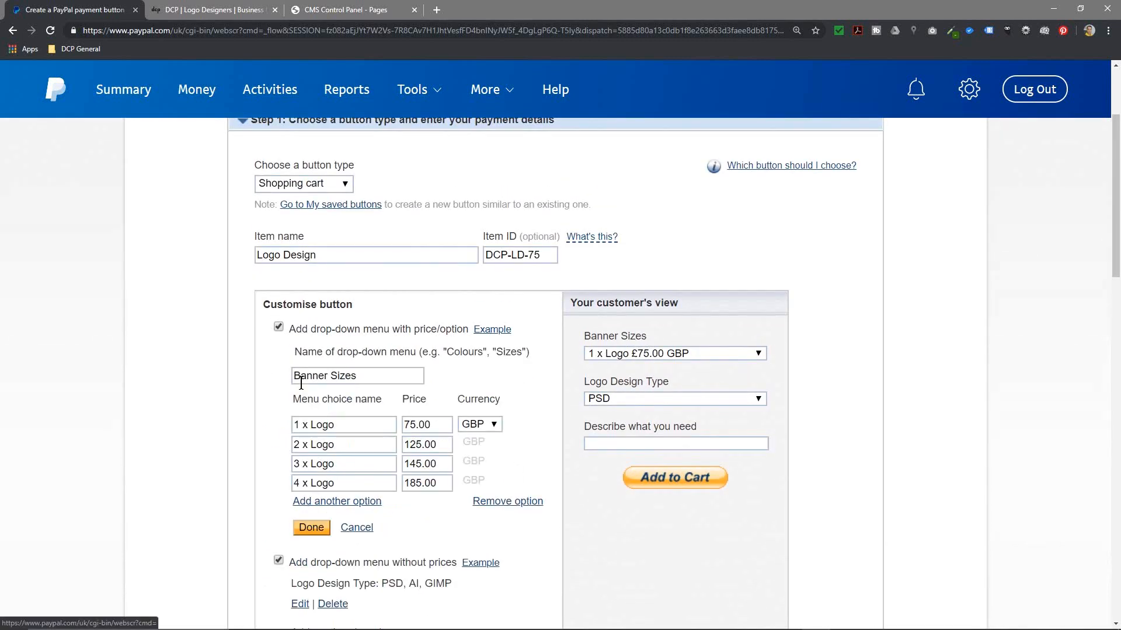
{"action": "triple_click", "coordinate": [326, 376]}
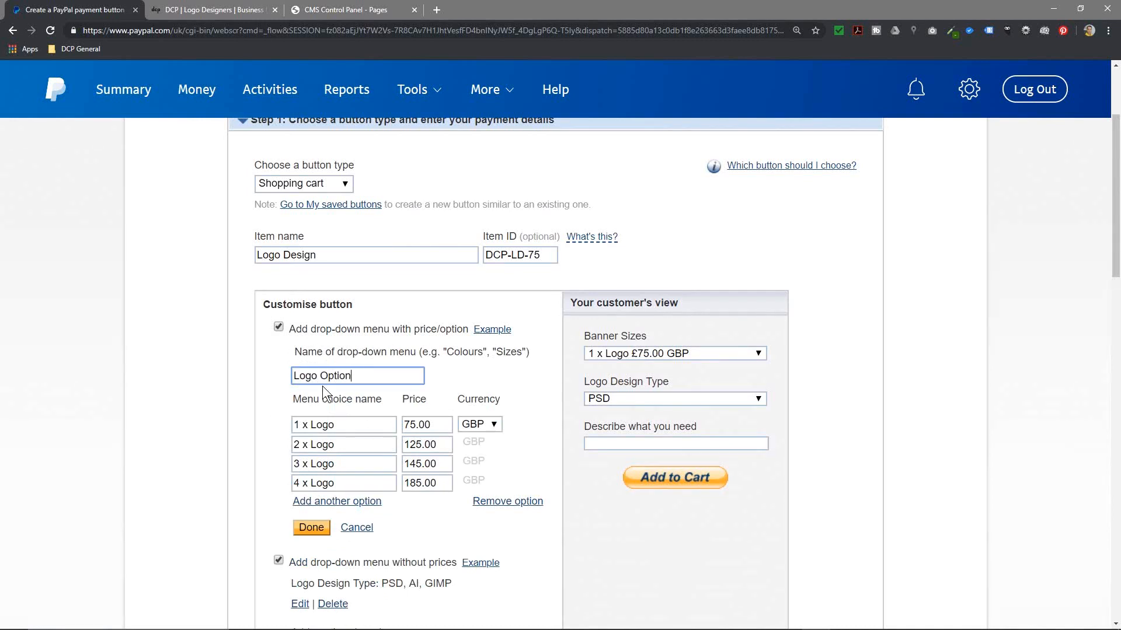
{"action": "left_click", "coordinate": [311, 527]}
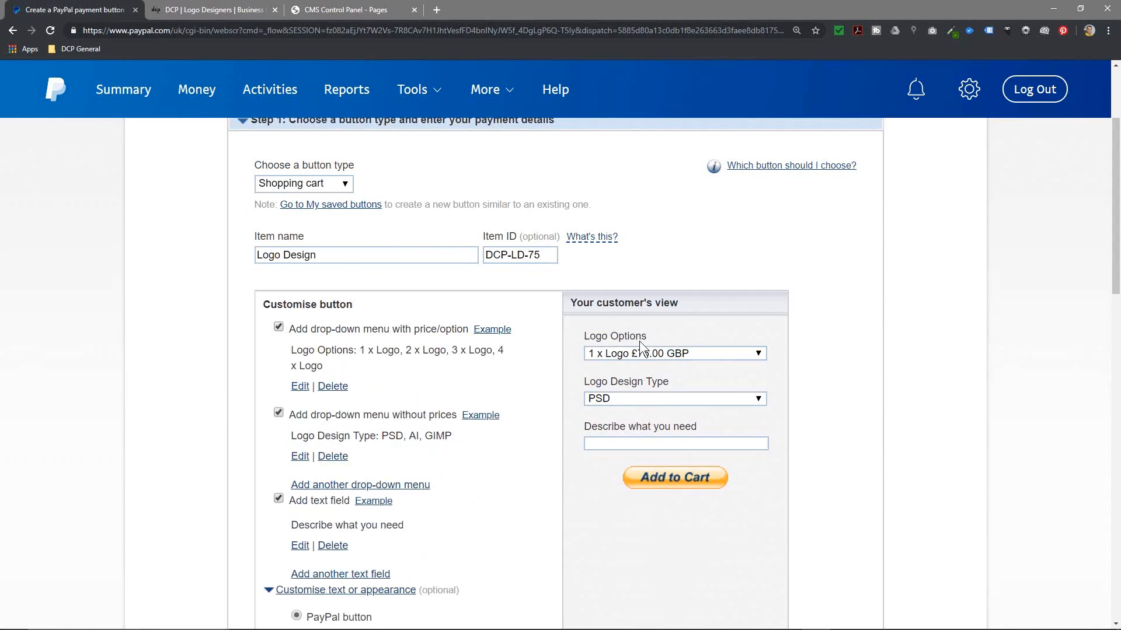
{"action": "scroll", "coordinate": [462, 492], "scroll_direction": "down", "scroll_amount": 12}
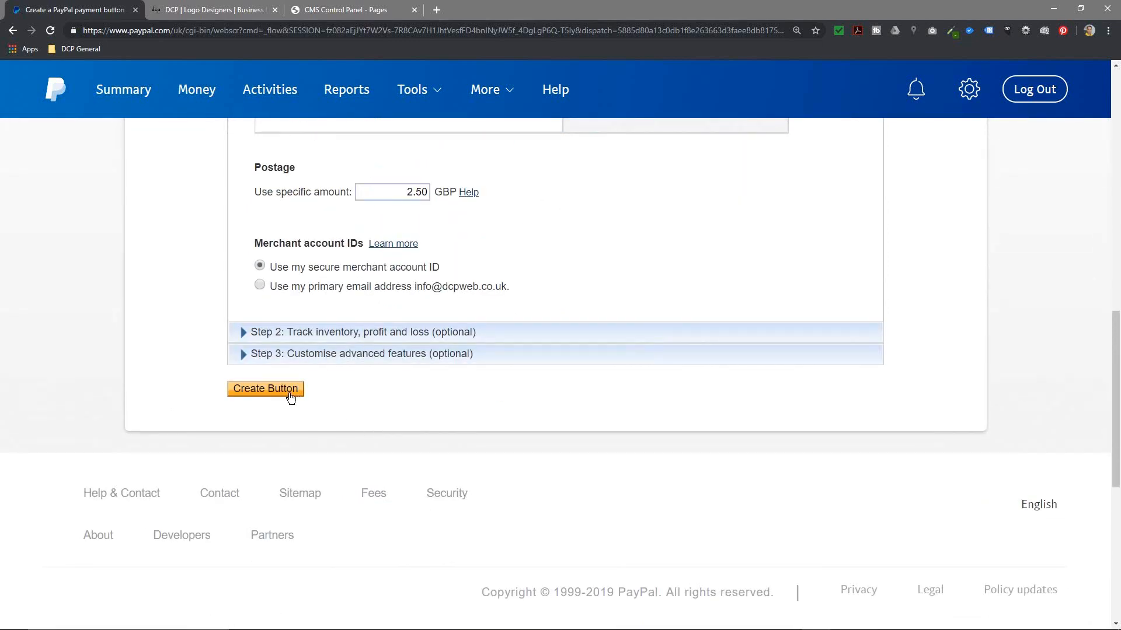
{"action": "left_click", "coordinate": [400, 192]}
{"action": "left_click", "coordinate": [412, 192]}
{"action": "key", "text": "BackSpace"}
Step: Set postage to 1.50 GBP, create the Logo Design button code, and go to the CMS pages
{"action": "type", "text": "1"}
{"action": "left_click", "coordinate": [265, 390]}
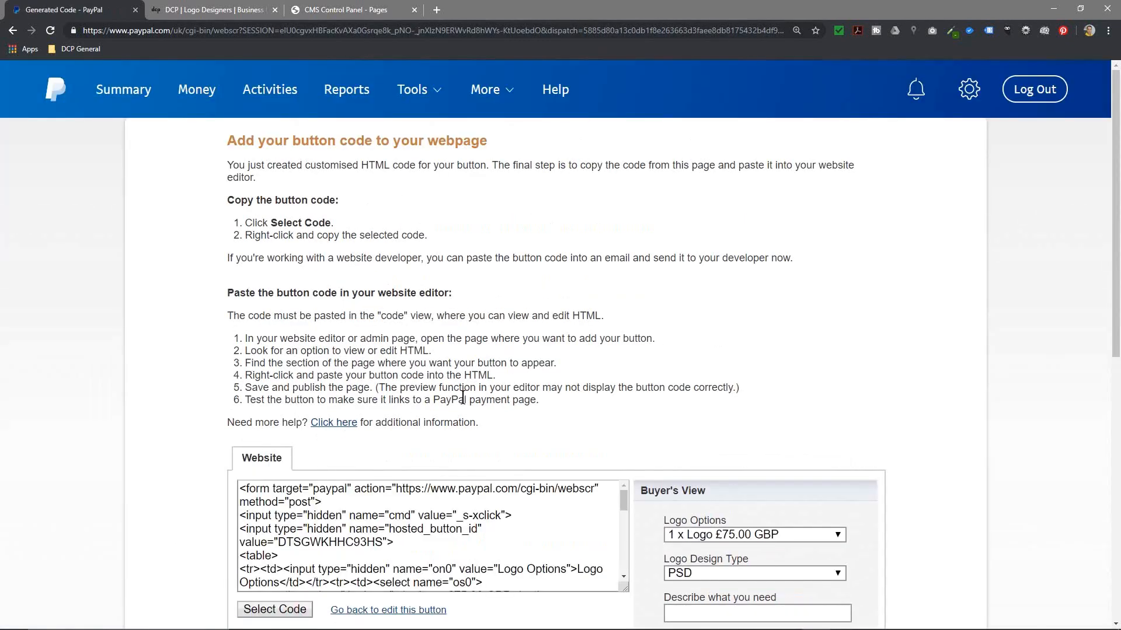
{"action": "left_click", "coordinate": [331, 11]}
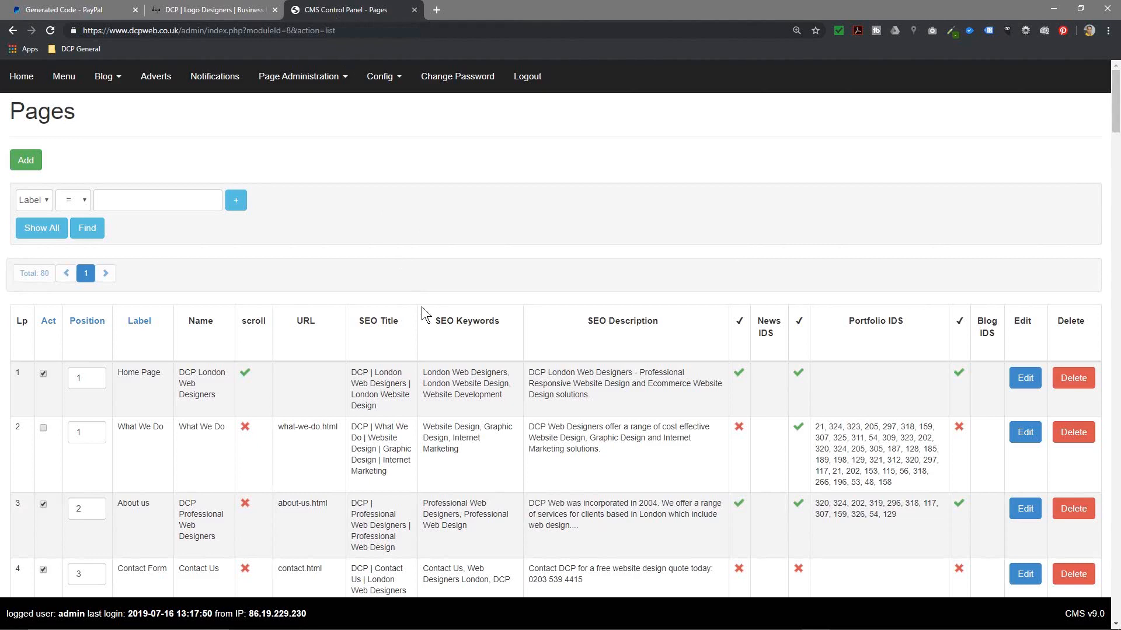
Step: Look over the live logo design page, then move to the CMS Control Panel pages list
{"action": "left_click", "coordinate": [213, 10]}
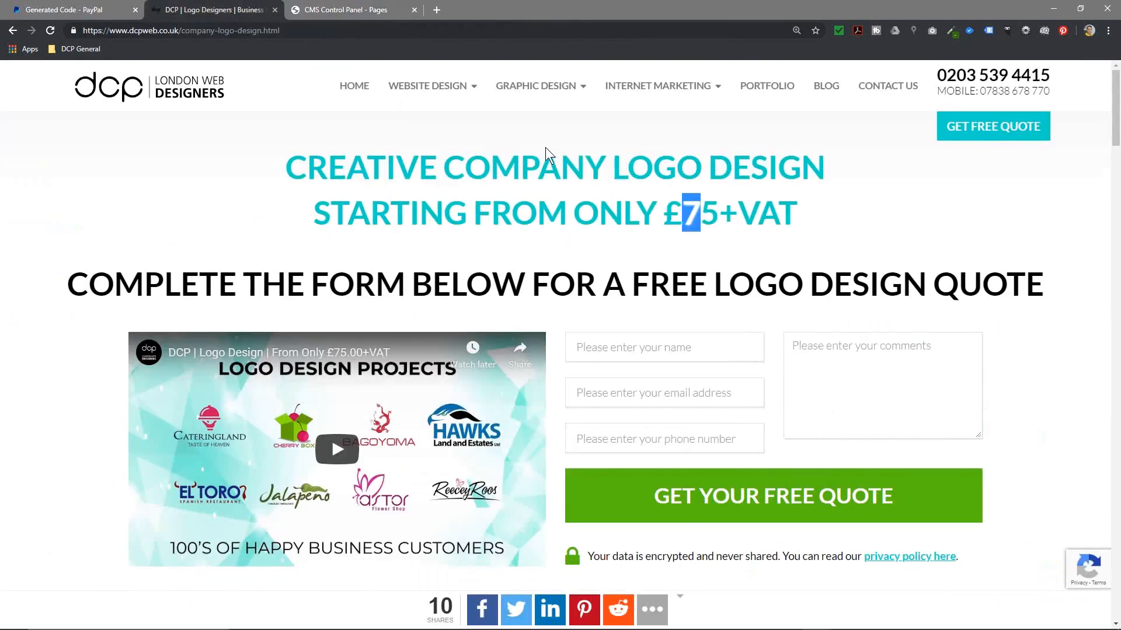
{"action": "left_click", "coordinate": [565, 233]}
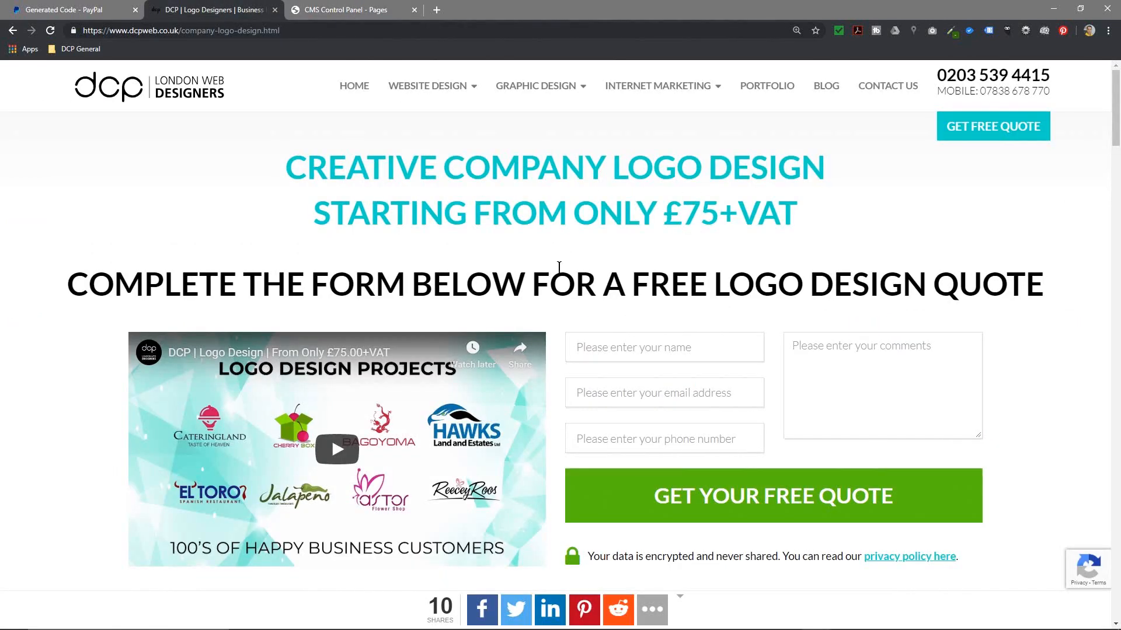
{"action": "scroll", "coordinate": [559, 268], "scroll_direction": "down", "scroll_amount": 10}
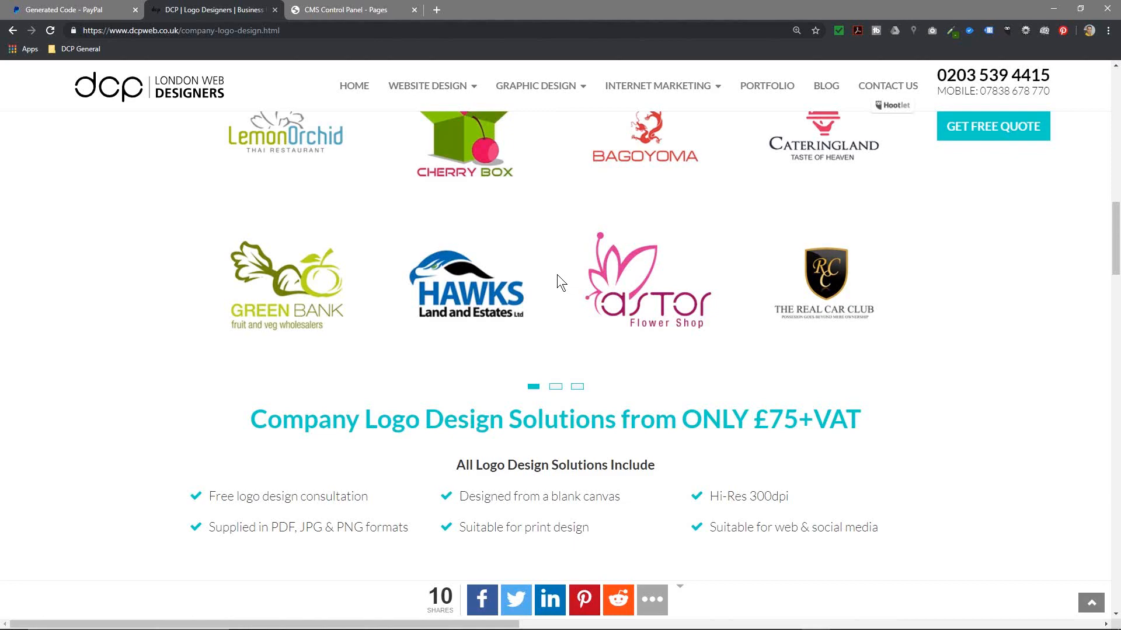
{"action": "scroll", "coordinate": [557, 274], "scroll_direction": "down", "scroll_amount": 5}
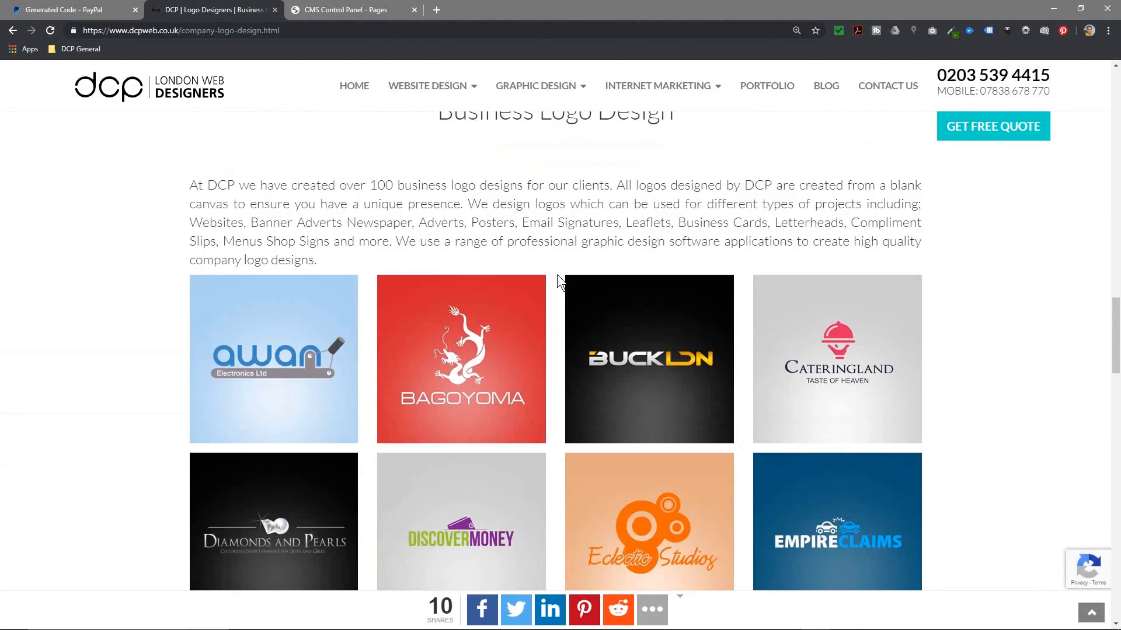
{"action": "scroll", "coordinate": [556, 274], "scroll_direction": "up", "scroll_amount": 20}
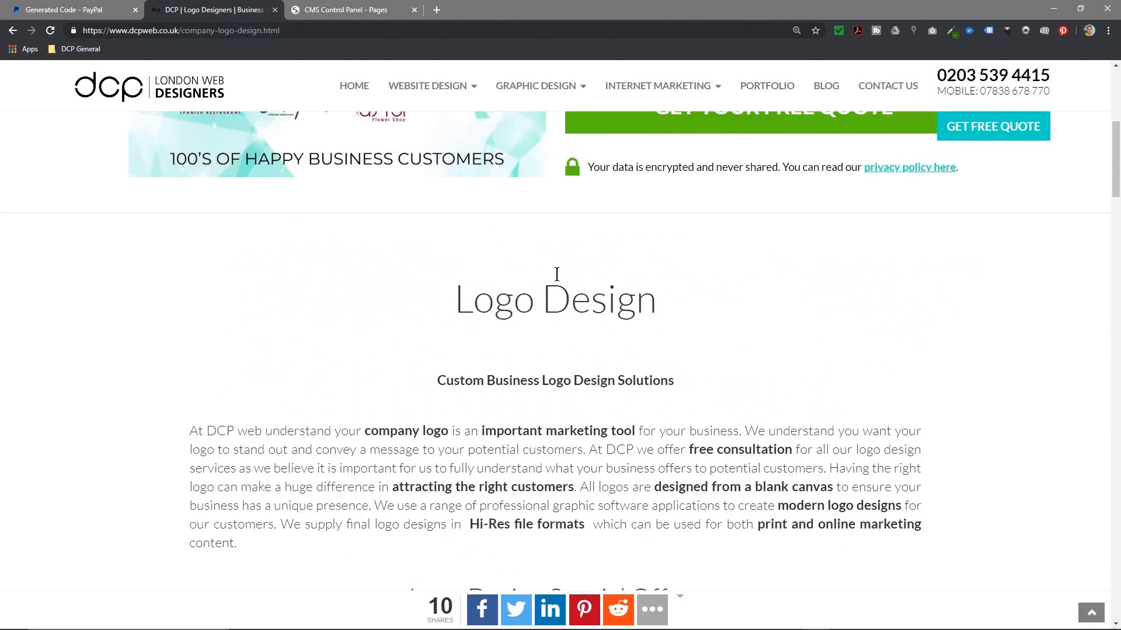
{"action": "left_click", "coordinate": [324, 9]}
{"action": "scroll", "coordinate": [380, 359], "scroll_direction": "down", "scroll_amount": 7}
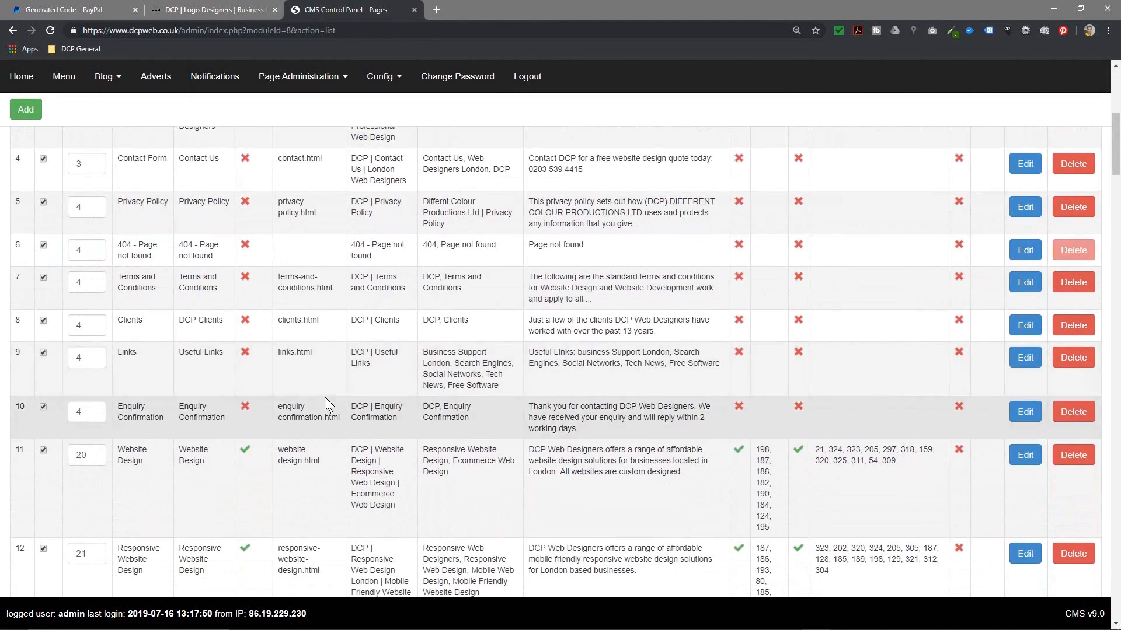
Step: Open a new blank Notepad document, then return to the browser
{"action": "key", "text": "super"}
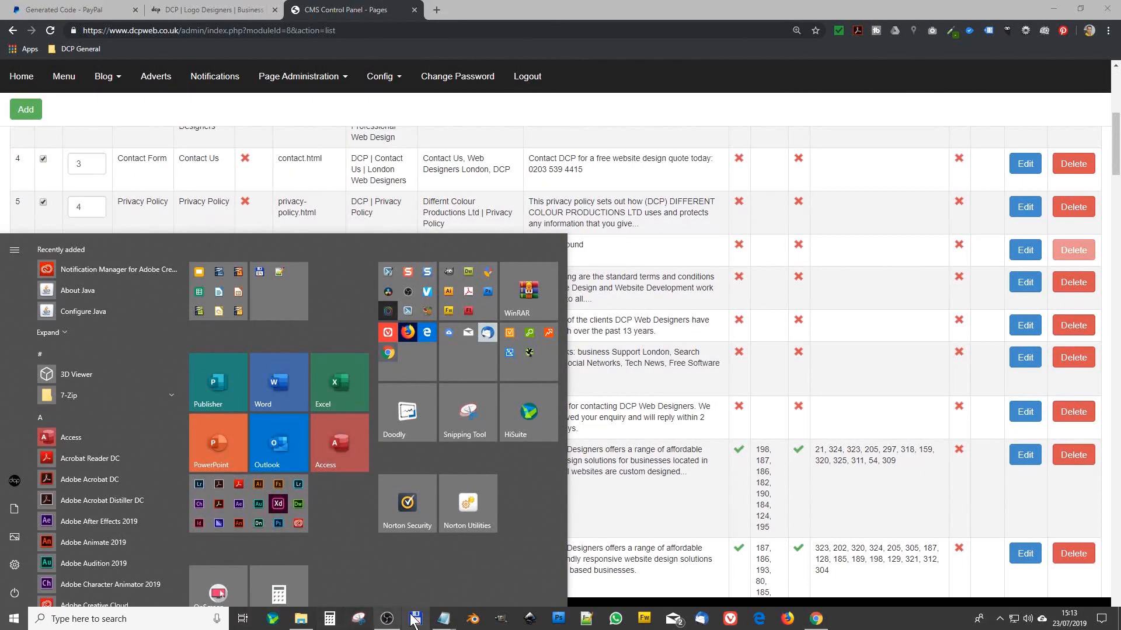
{"action": "right_click", "coordinate": [443, 618]}
{"action": "left_click", "coordinate": [433, 558]}
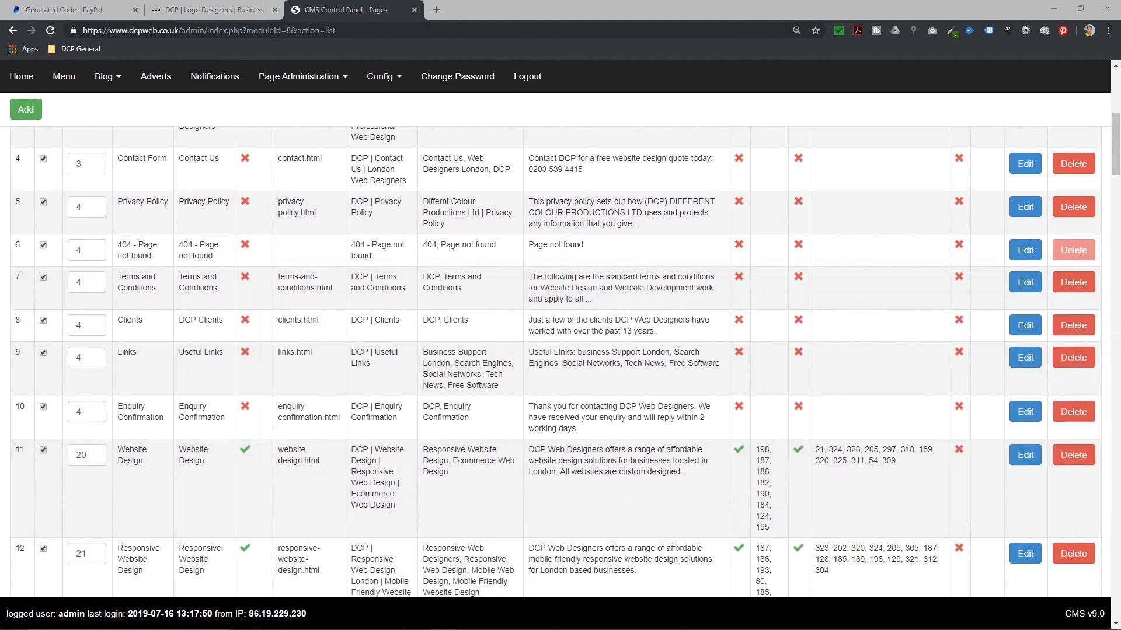
{"action": "left_click", "coordinate": [322, 301]}
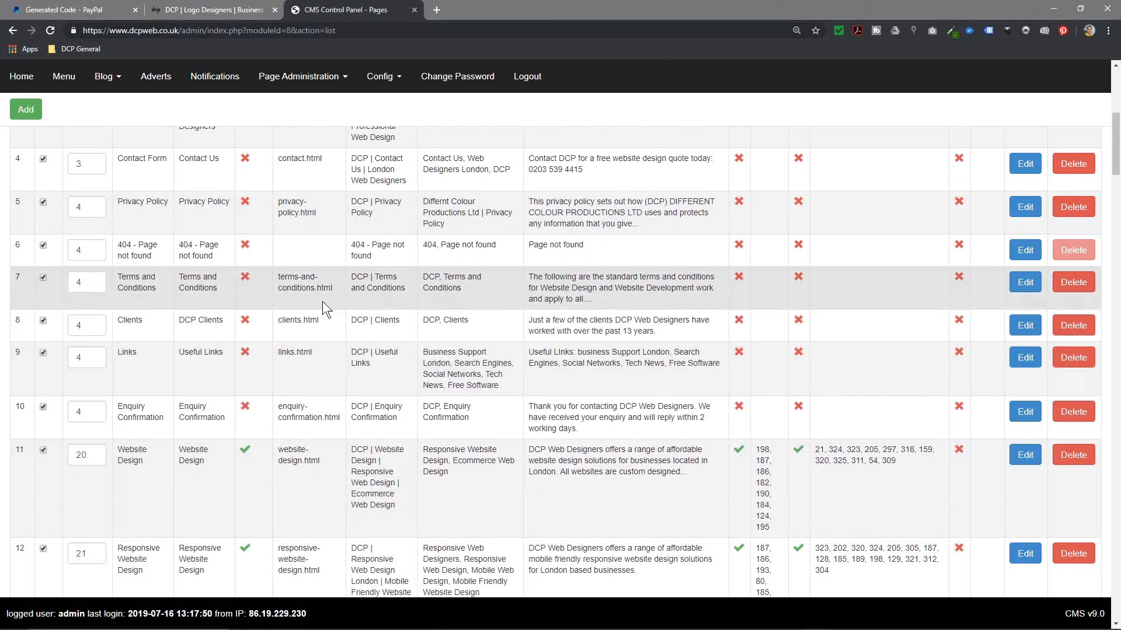
Step: Find 'logo' in the pages list and open Company Logo Design for editing
{"action": "key", "text": "ctrl+f"}
{"action": "type", "text": "logo"}
{"action": "left_click_drag", "start_coordinate": [140, 476], "coordinate": [607, 499]}
{"action": "left_click", "coordinate": [1024, 481]}
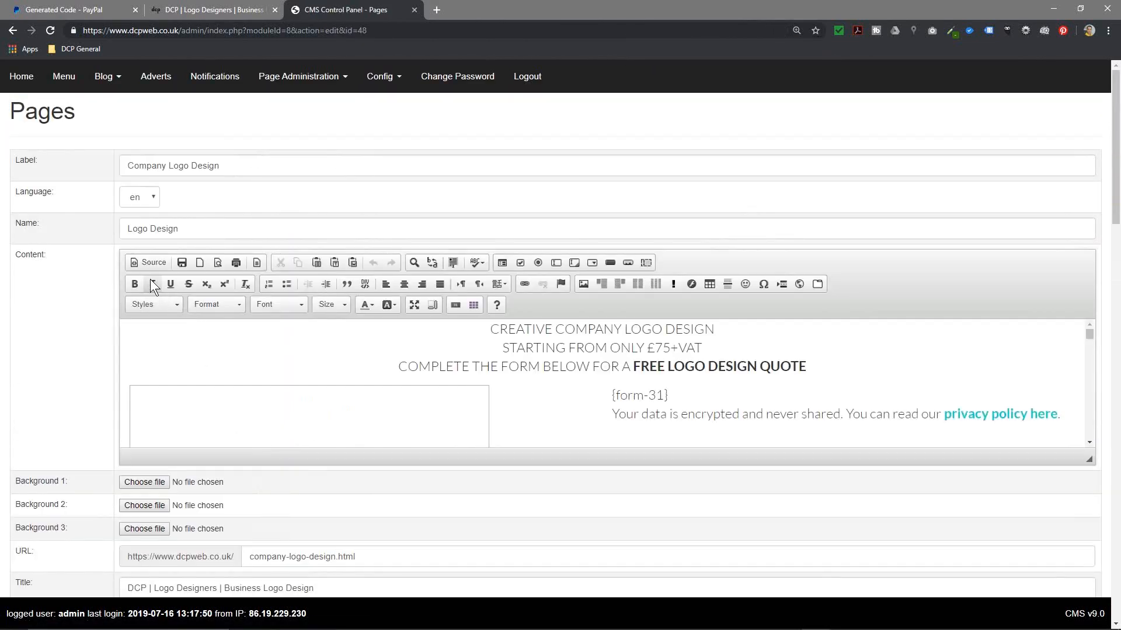
{"action": "left_click", "coordinate": [149, 262]}
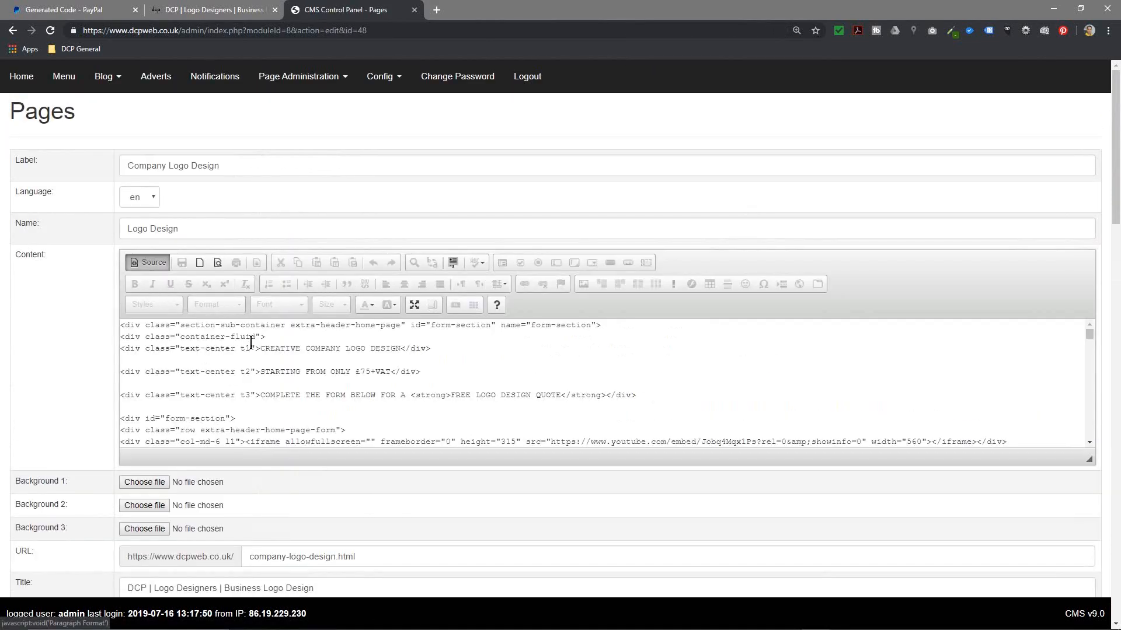
{"action": "key", "text": "ctrl+a"}
{"action": "key", "text": "alt+Tab"}
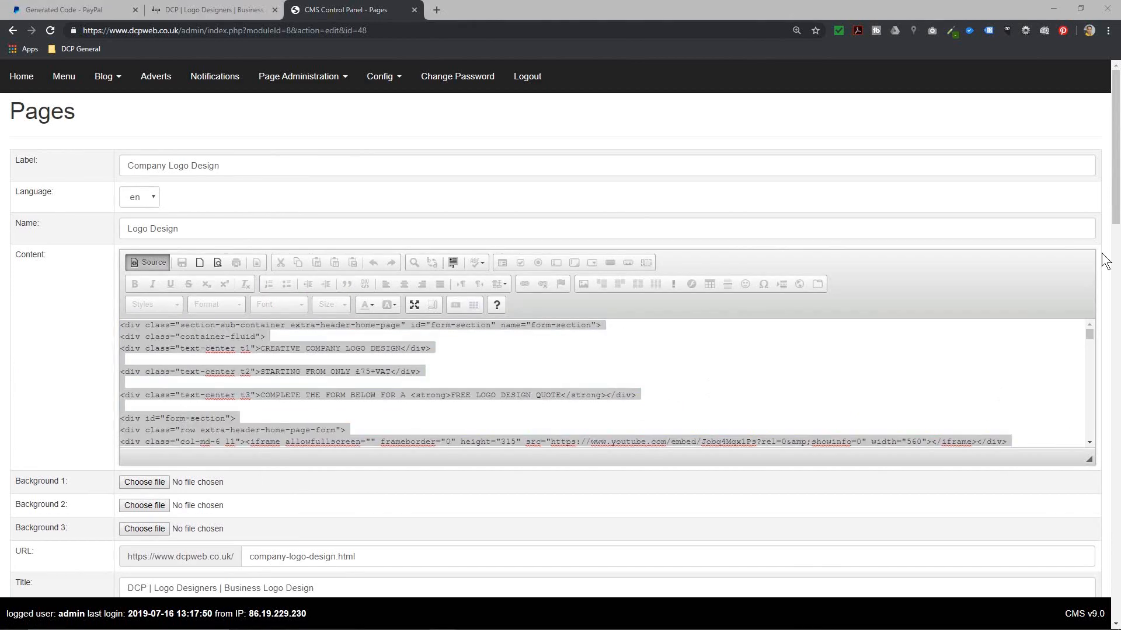
{"action": "left_click", "coordinate": [146, 262]}
Step: Add a placeholder line of x's after the intro paragraph
{"action": "scroll", "coordinate": [514, 363], "scroll_direction": "down", "scroll_amount": 5}
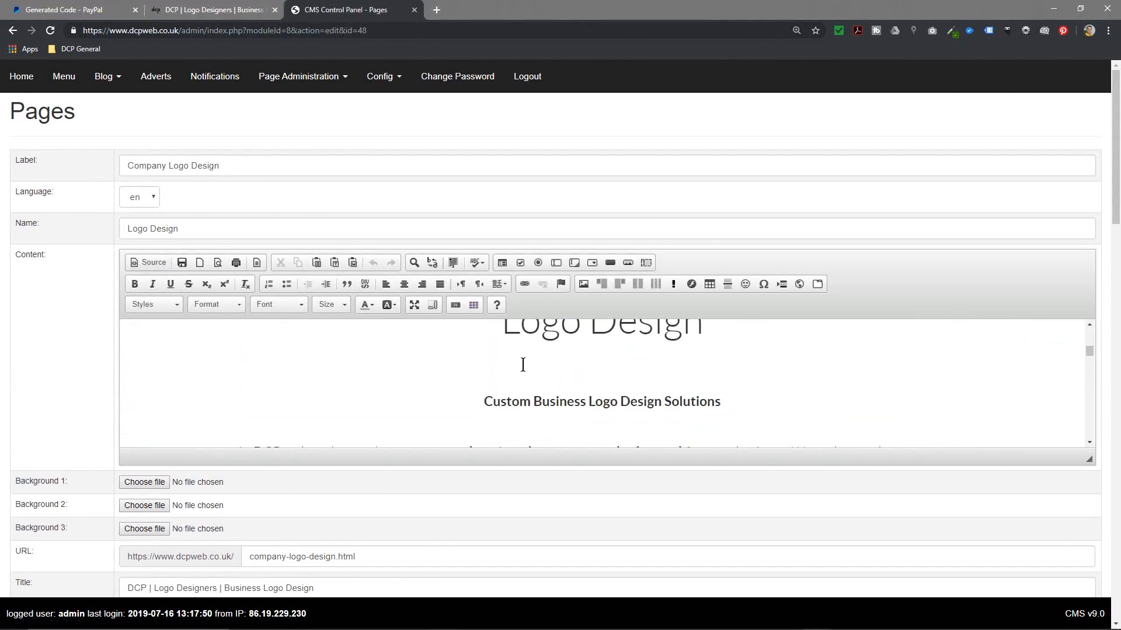
{"action": "scroll", "coordinate": [531, 364], "scroll_direction": "down", "scroll_amount": 3}
{"action": "left_click", "coordinate": [343, 410]}
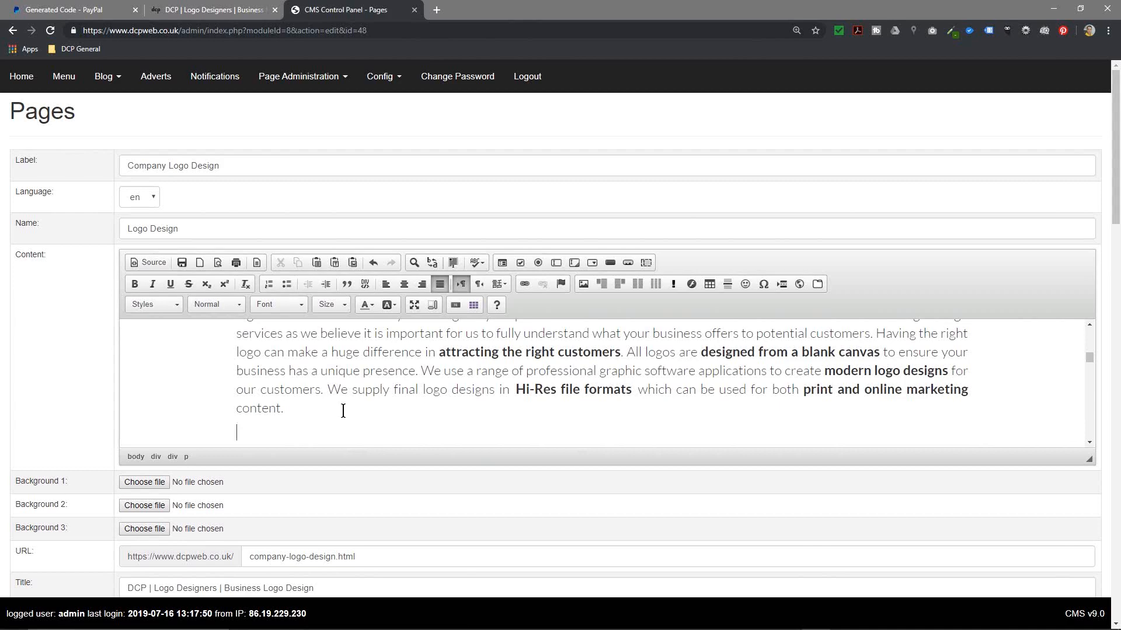
{"action": "type", "text": "xxxxxxxxxxxxxxxxxxxxxxxxxxxxxxxxx"}
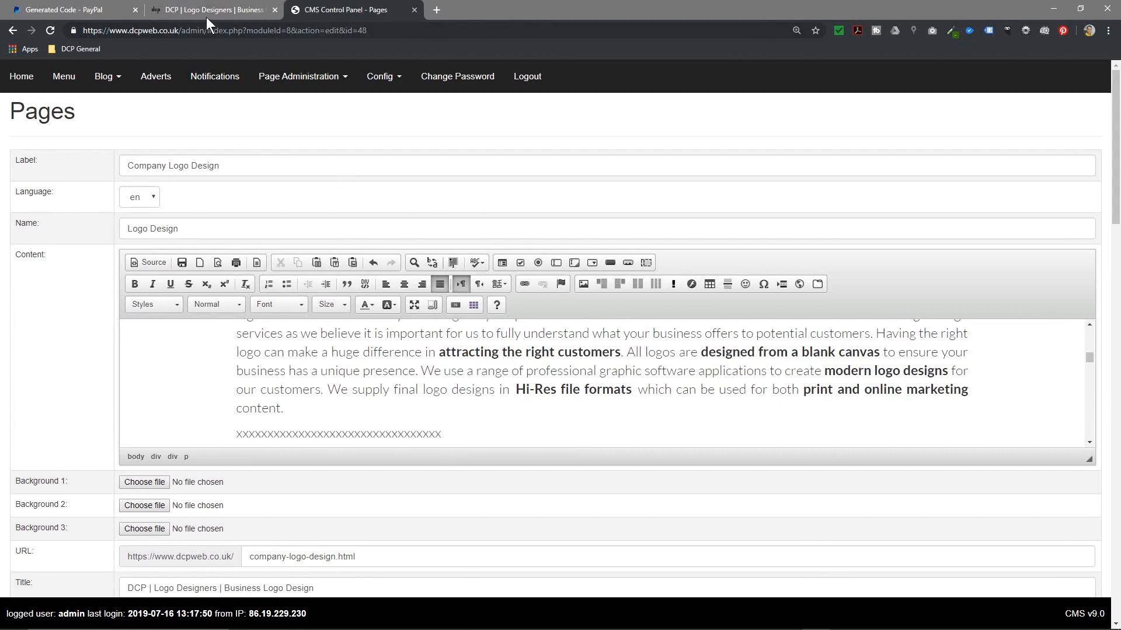
Step: Copy the generated PayPal button code and return to the page editor
{"action": "left_click", "coordinate": [64, 9]}
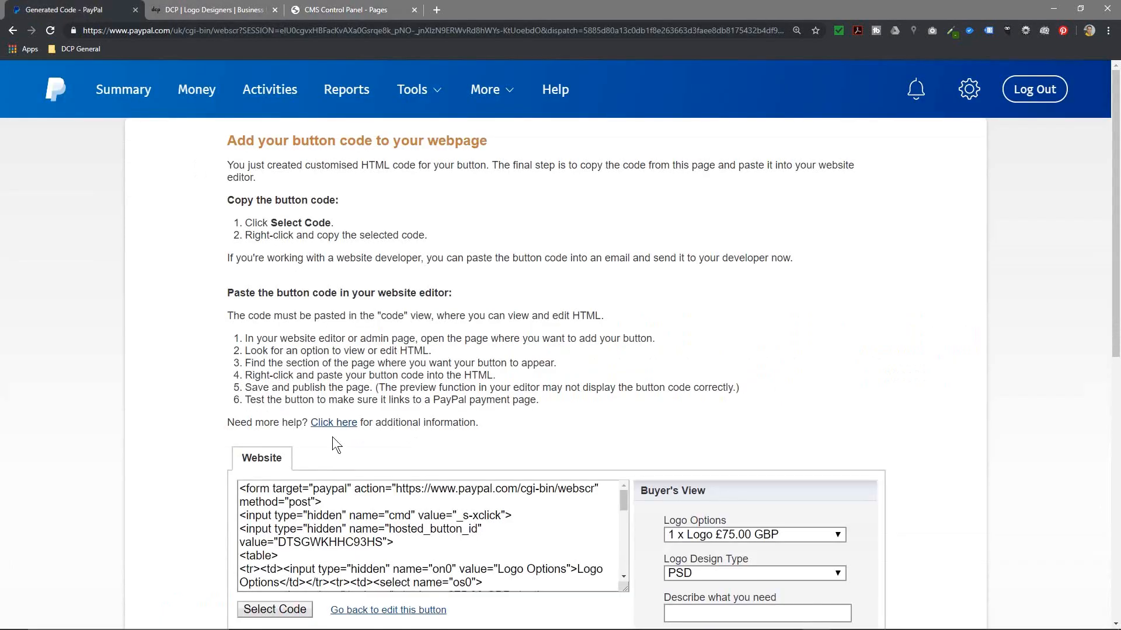
{"action": "left_click", "coordinate": [283, 609]}
{"action": "right_click", "coordinate": [343, 554]}
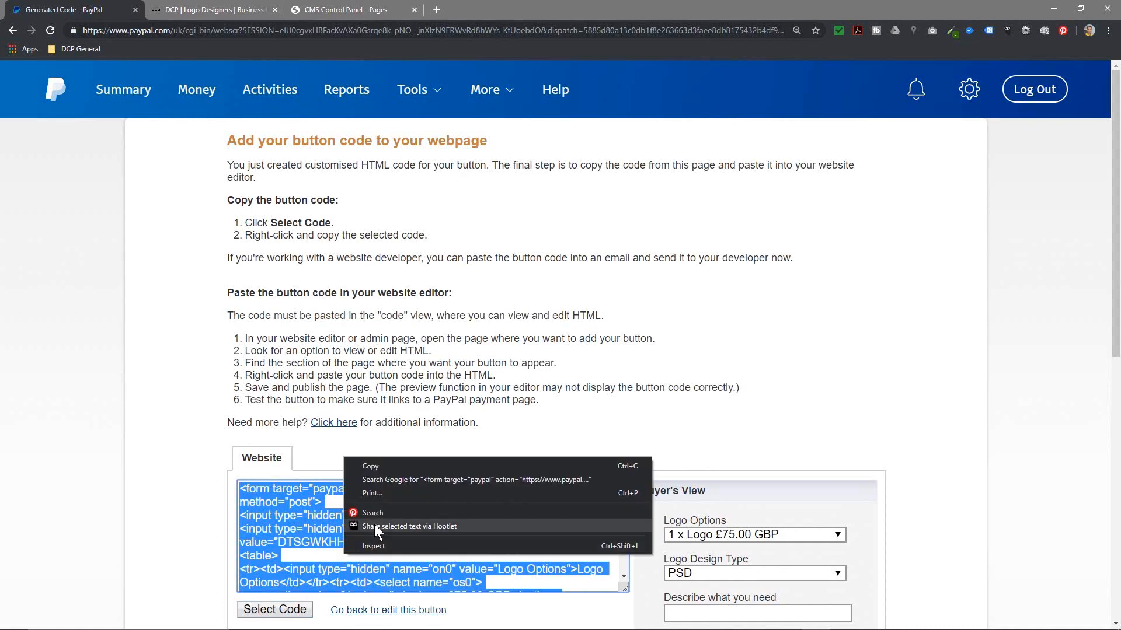
{"action": "left_click", "coordinate": [375, 470]}
{"action": "left_click", "coordinate": [336, 10]}
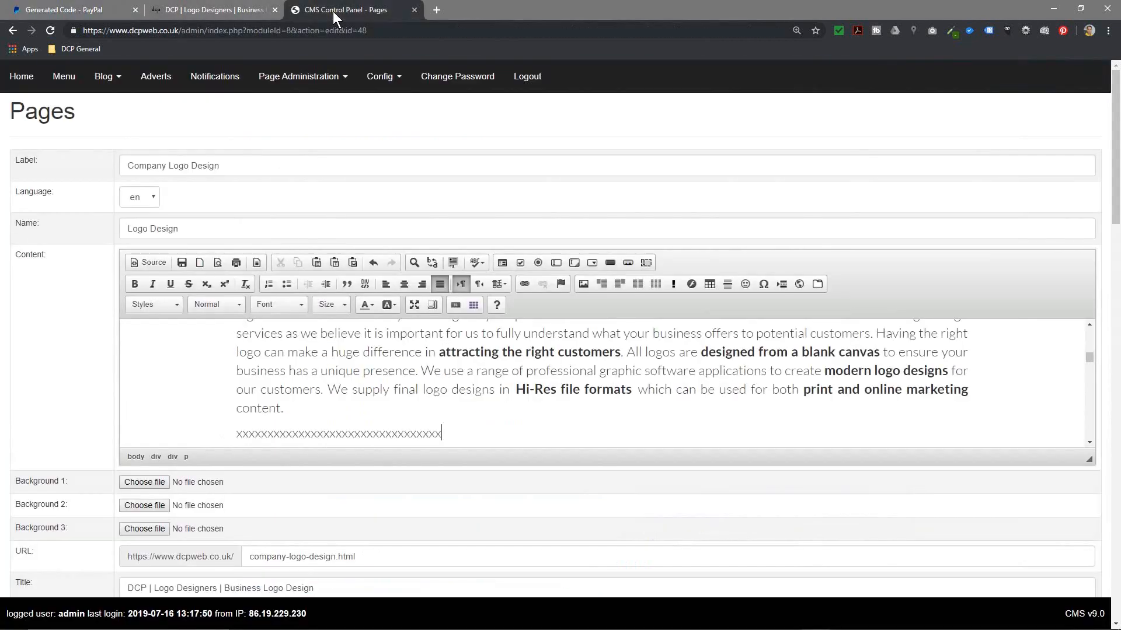
Step: In the HTML source view, paste the PayPal button code over the x placeholder
{"action": "left_click", "coordinate": [150, 262]}
{"action": "scroll", "coordinate": [312, 380], "scroll_direction": "down", "scroll_amount": 5}
{"action": "scroll", "coordinate": [315, 383], "scroll_direction": "up", "scroll_amount": 3}
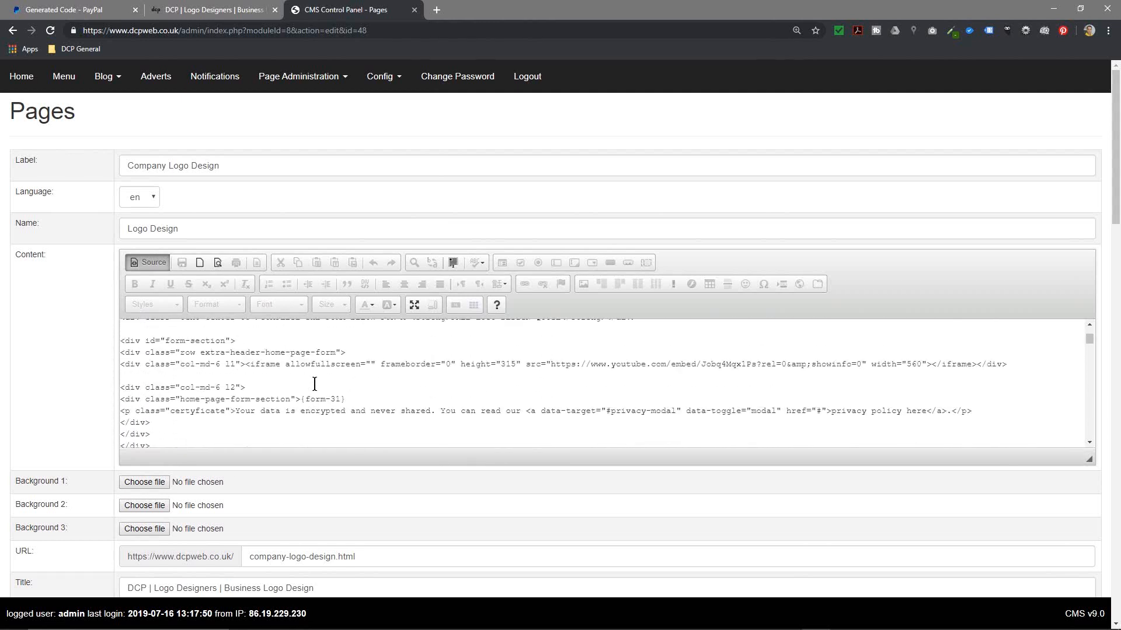
{"action": "scroll", "coordinate": [315, 384], "scroll_direction": "down", "scroll_amount": 5}
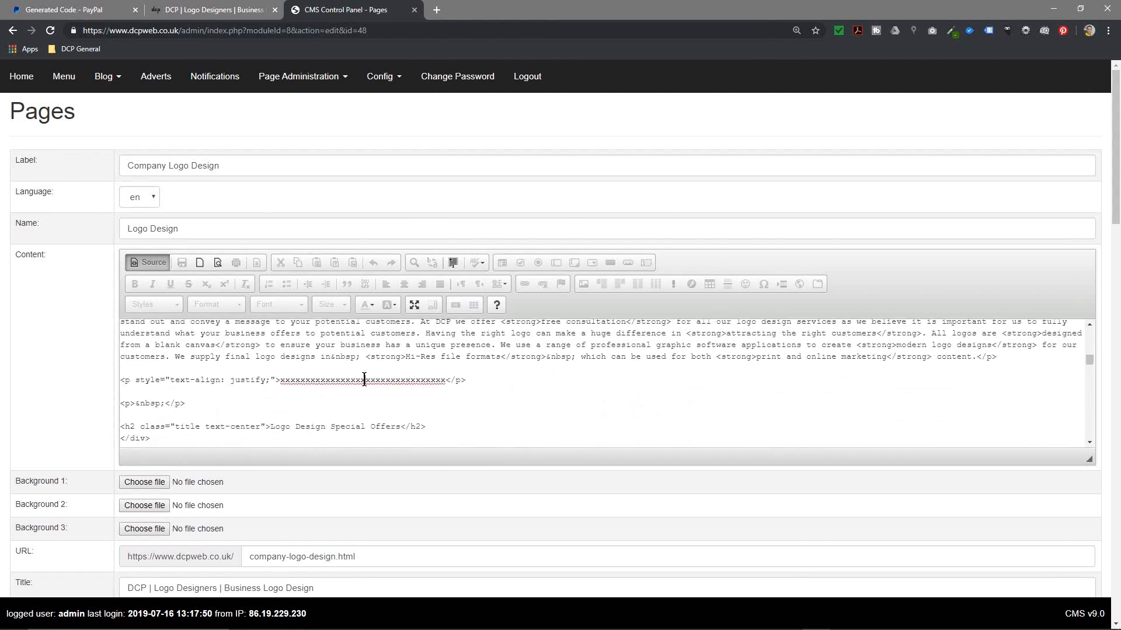
{"action": "double_click", "coordinate": [364, 380]}
{"action": "key", "text": "ctrl+v"}
Step: Save the Company Logo Design page and switch to the live logo design page
{"action": "left_click", "coordinate": [146, 263]}
{"action": "scroll", "coordinate": [474, 400], "scroll_direction": "up", "scroll_amount": 5}
{"action": "scroll", "coordinate": [968, 572], "scroll_direction": "down", "scroll_amount": 1}
{"action": "scroll", "coordinate": [969, 572], "scroll_direction": "down", "scroll_amount": 15}
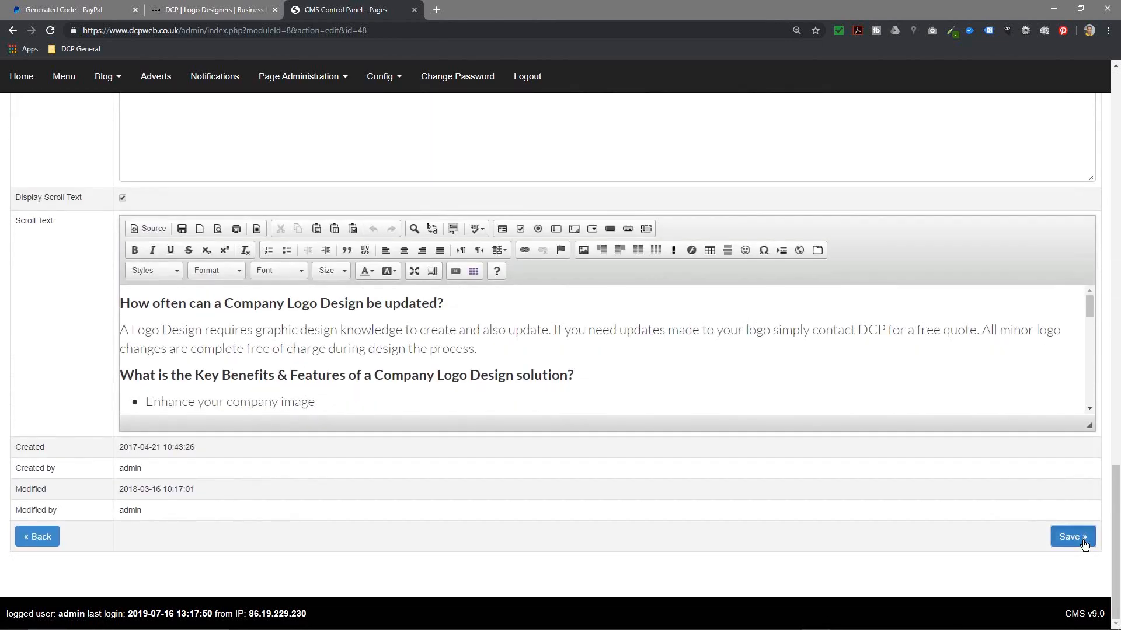
{"action": "left_click", "coordinate": [1072, 536]}
{"action": "left_click", "coordinate": [202, 9]}
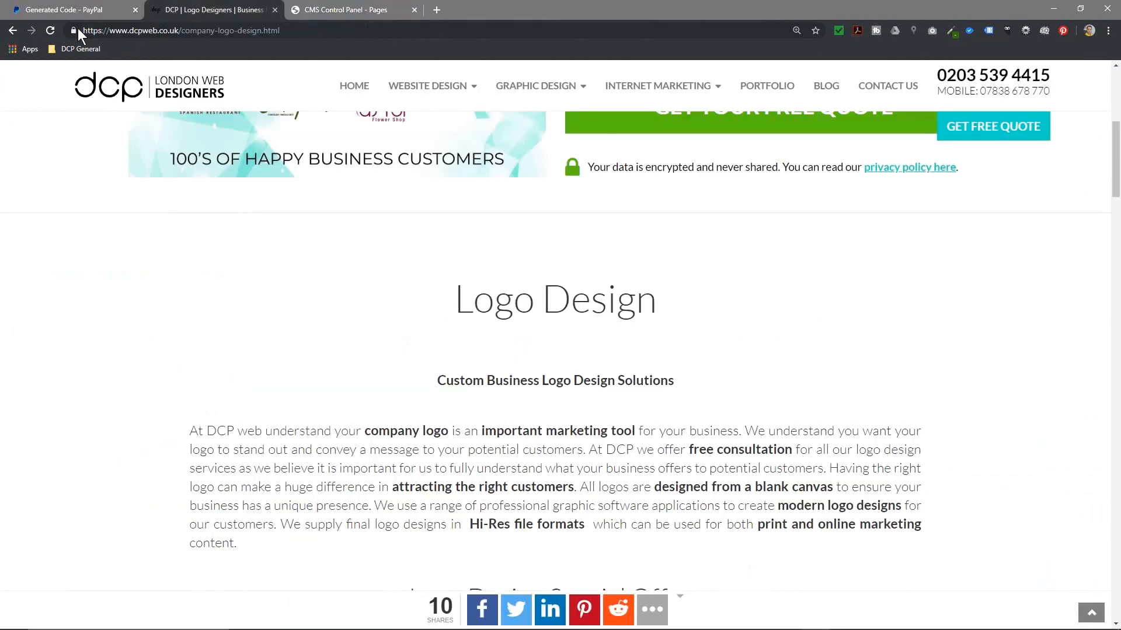
Step: Reload the page and choose 3 x Logo £145.00 GBP with AI as the design type
{"action": "left_click", "coordinate": [50, 30]}
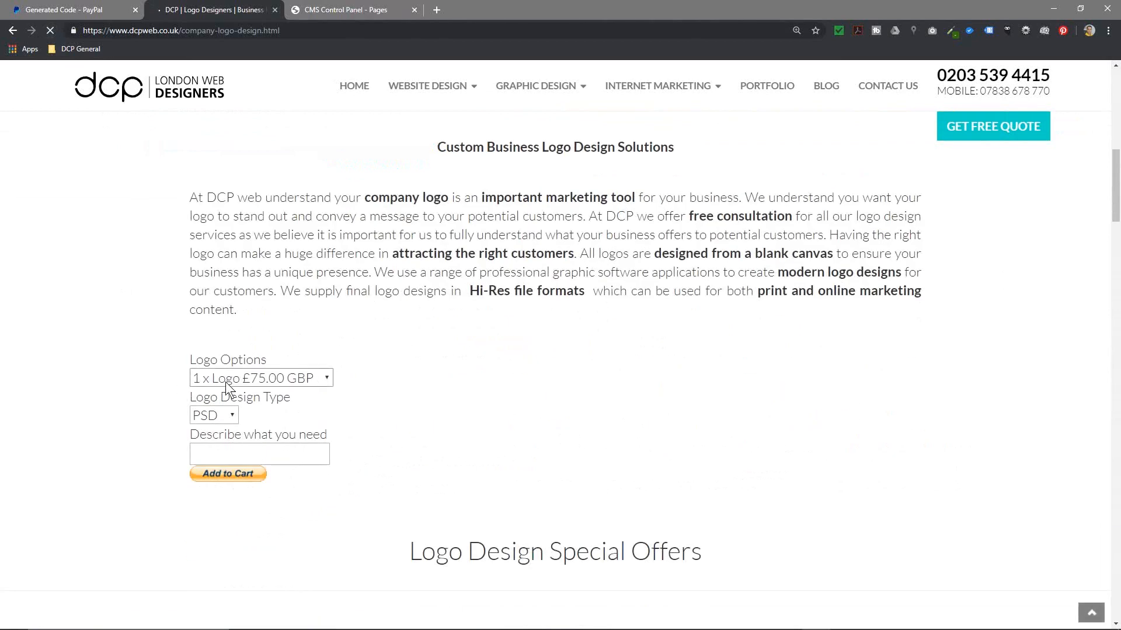
{"action": "left_click", "coordinate": [243, 378]}
{"action": "left_click", "coordinate": [241, 417]}
{"action": "left_click", "coordinate": [233, 420]}
{"action": "left_click", "coordinate": [232, 424]}
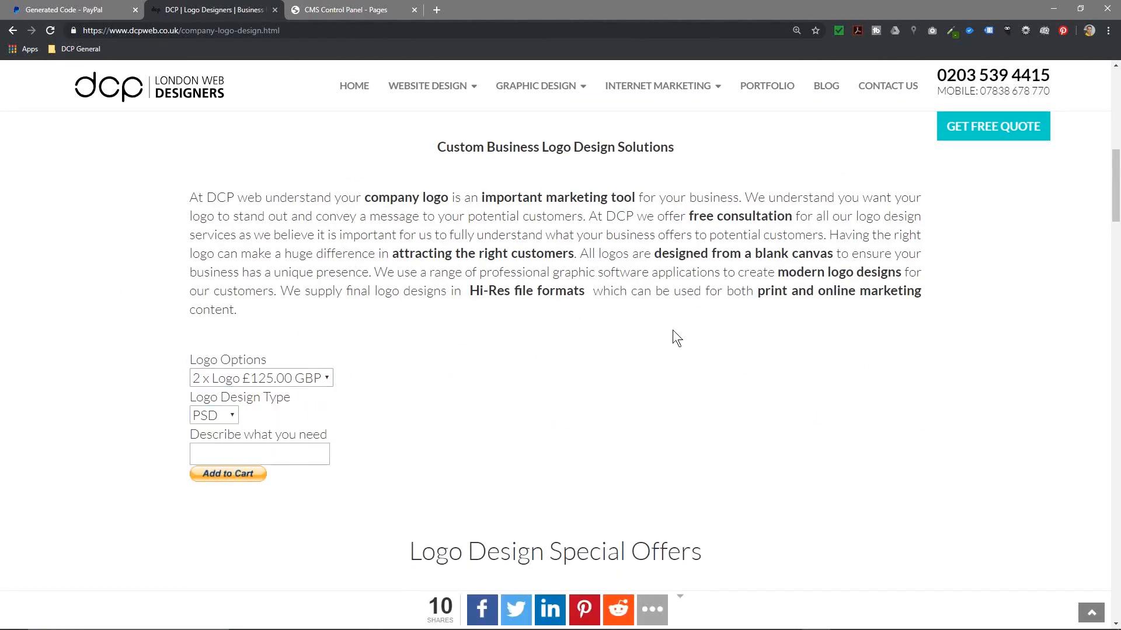
{"action": "left_click_drag", "start_coordinate": [740, 196], "coordinate": [930, 318]}
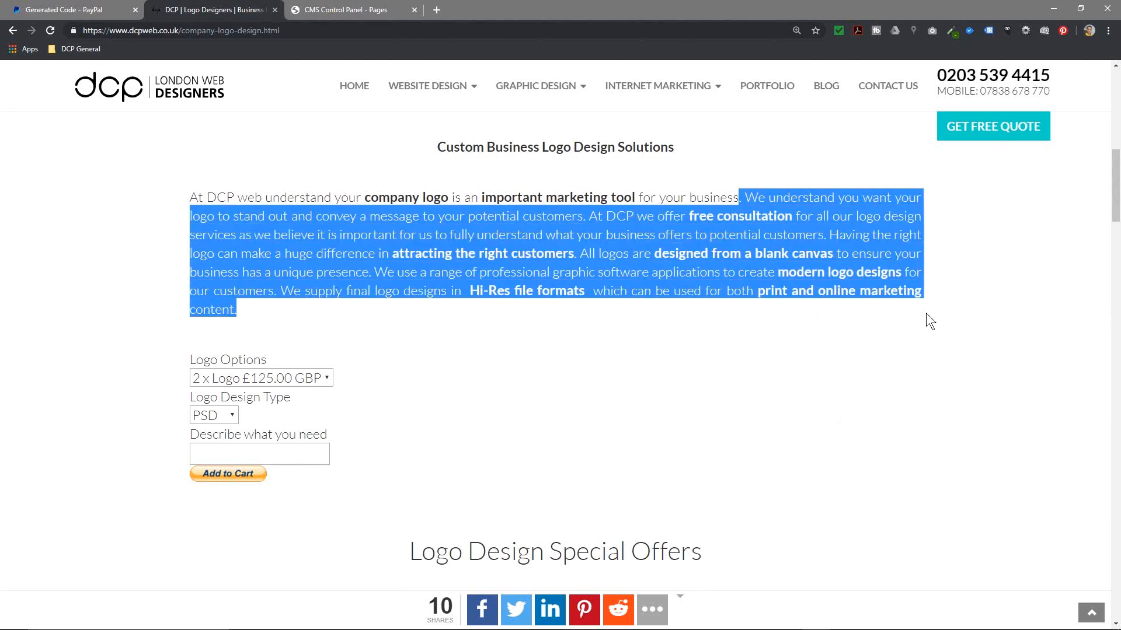
{"action": "left_click", "coordinate": [516, 328]}
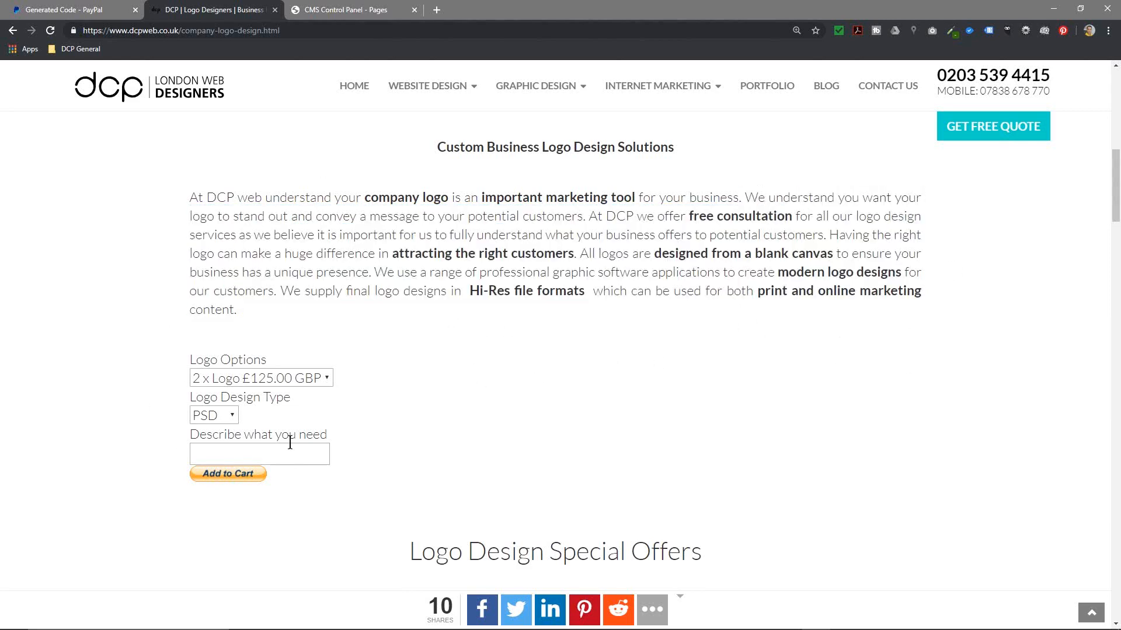
{"action": "left_click", "coordinate": [213, 415]}
{"action": "left_click", "coordinate": [200, 450]}
{"action": "left_click", "coordinate": [235, 382]}
{"action": "left_click", "coordinate": [233, 429]}
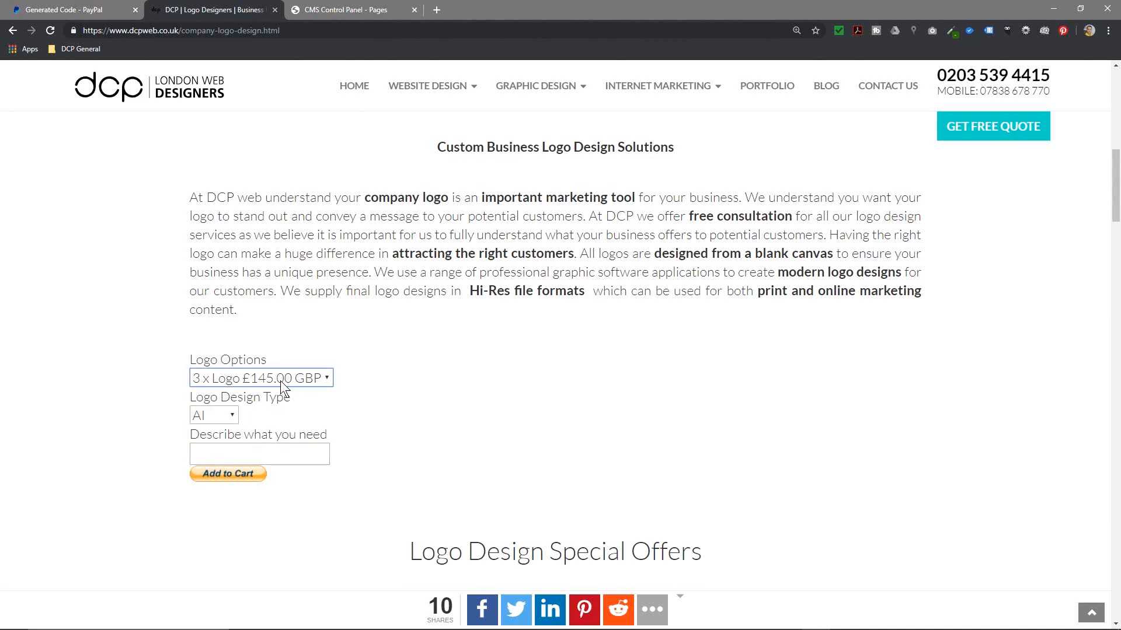
Step: Describe the need as just a test logo purchase and add the order to the cart
{"action": "left_click", "coordinate": [239, 458]}
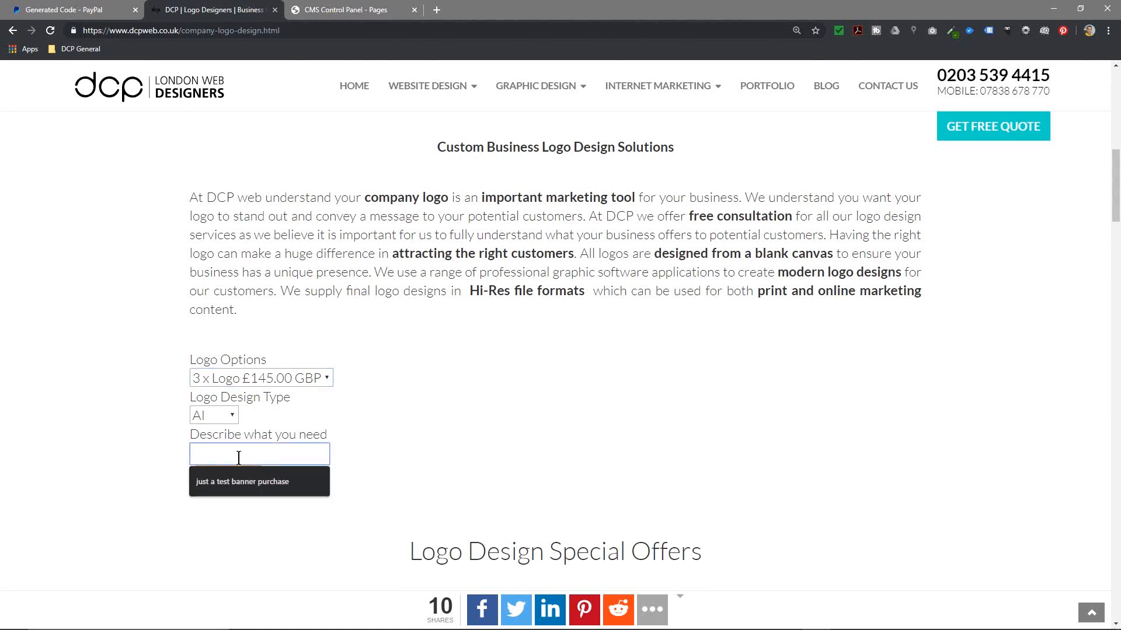
{"action": "left_click", "coordinate": [243, 481]}
{"action": "double_click", "coordinate": [269, 455]}
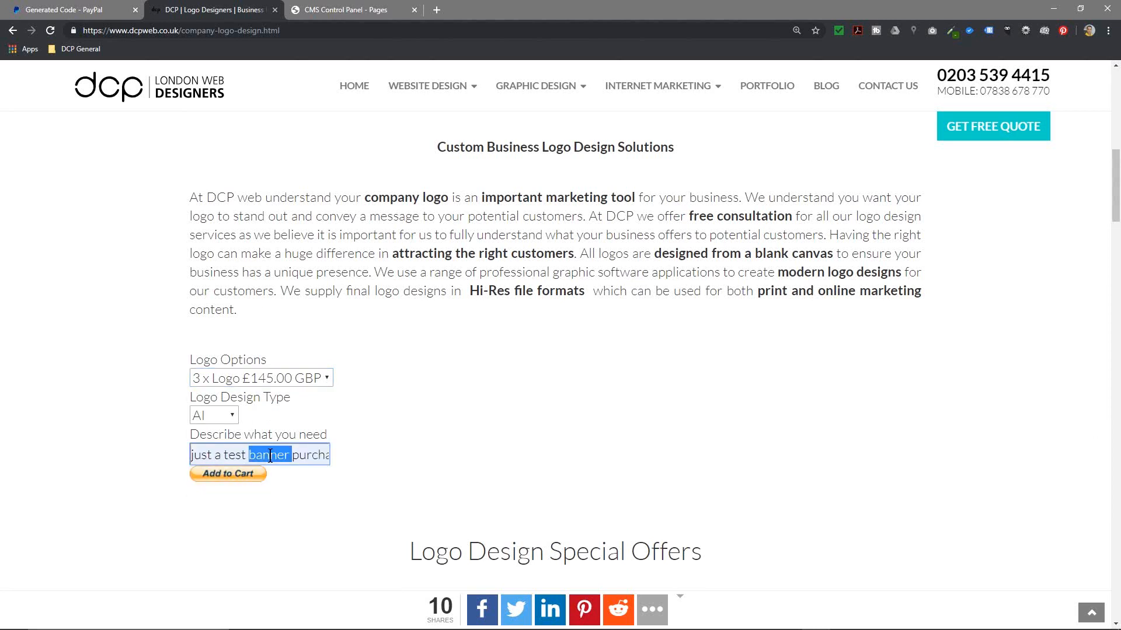
{"action": "type", "text": "lgo "}
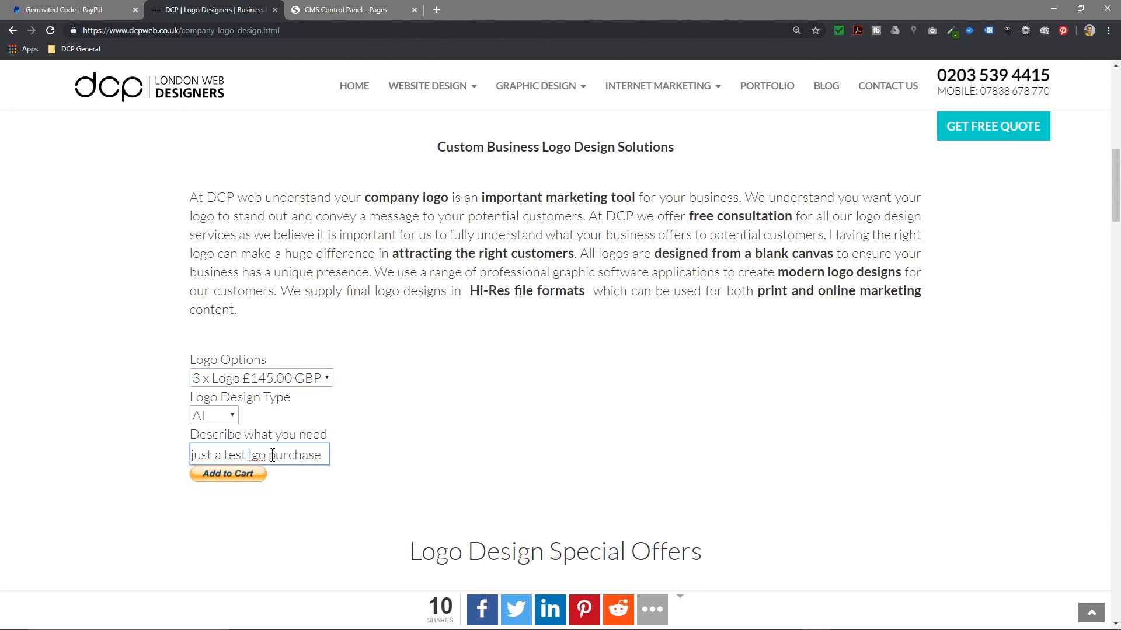
{"action": "type", "text": "o"}
{"action": "double_click", "coordinate": [264, 454]}
{"action": "type", "text": "logo"}
{"action": "left_click_drag", "start_coordinate": [219, 454], "coordinate": [356, 458]}
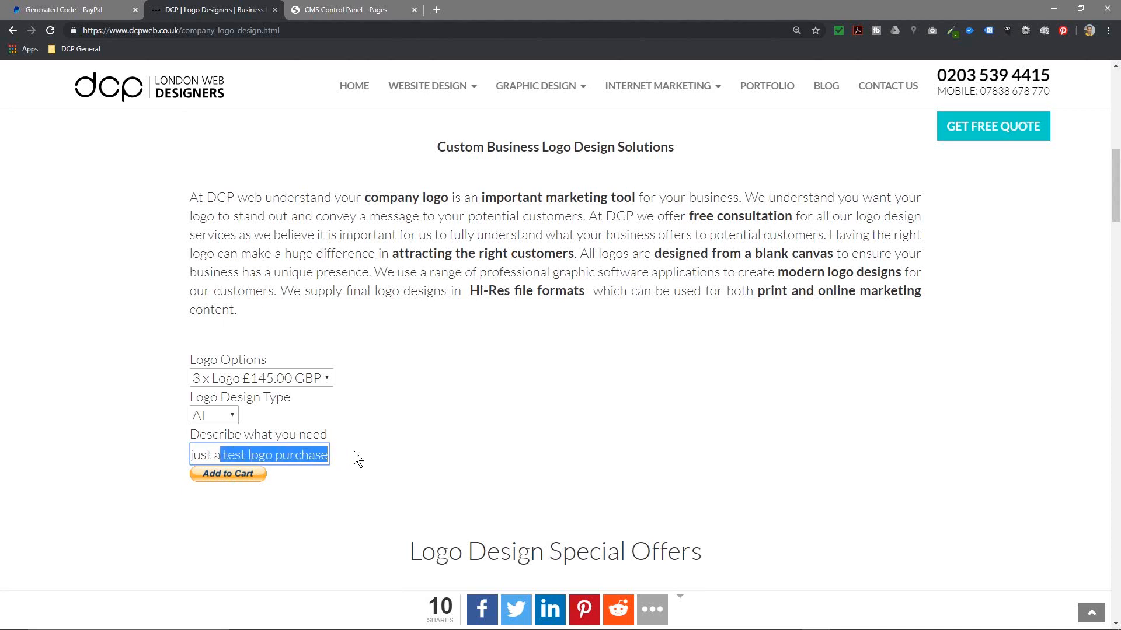
{"action": "left_click", "coordinate": [232, 476]}
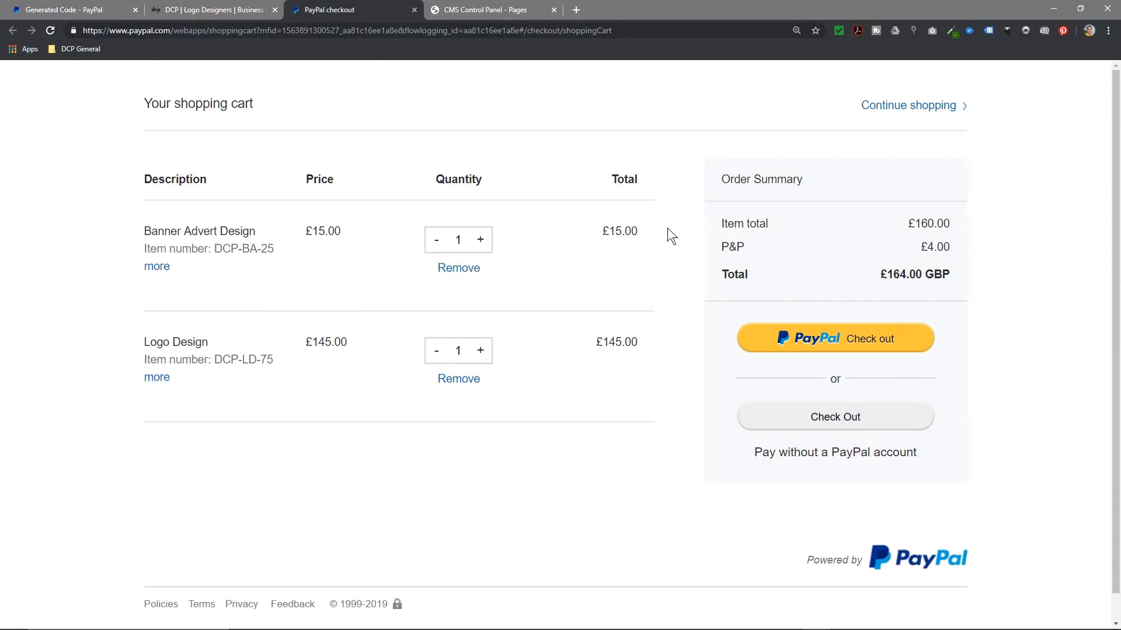
Step: Check the P&P charge and order total, then raise both Logo Design and Banner Advert quantities to 2
{"action": "left_click_drag", "start_coordinate": [914, 247], "coordinate": [942, 244]}
{"action": "left_click_drag", "start_coordinate": [887, 274], "coordinate": [925, 272]}
{"action": "left_click", "coordinate": [480, 351]}
{"action": "left_click", "coordinate": [480, 240]}
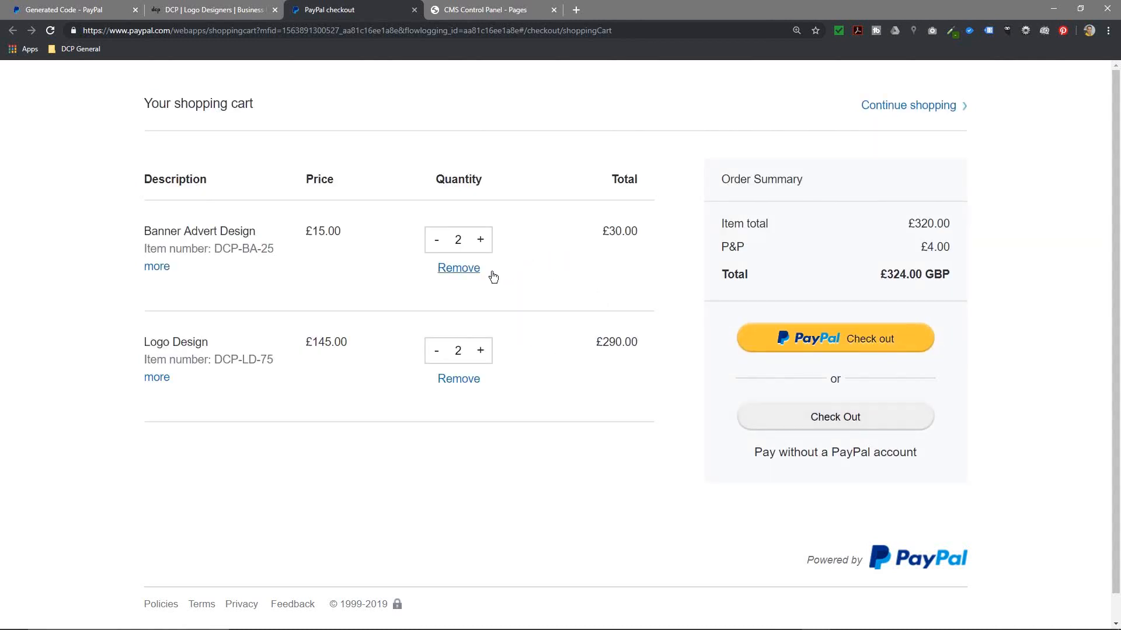
Step: Expand the Banner Advert and Logo Design items to read their options, then continue shopping
{"action": "left_click", "coordinate": [157, 271]}
{"action": "left_click_drag", "start_coordinate": [145, 289], "coordinate": [598, 303]}
{"action": "left_click", "coordinate": [158, 416]}
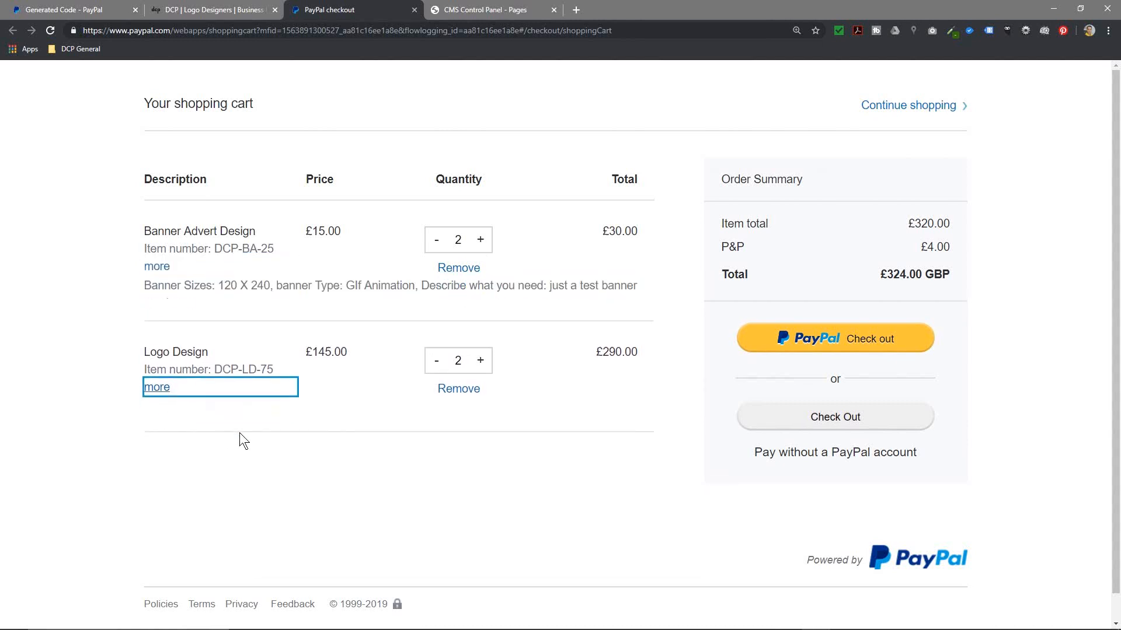
{"action": "left_click_drag", "start_coordinate": [519, 397], "coordinate": [621, 396]}
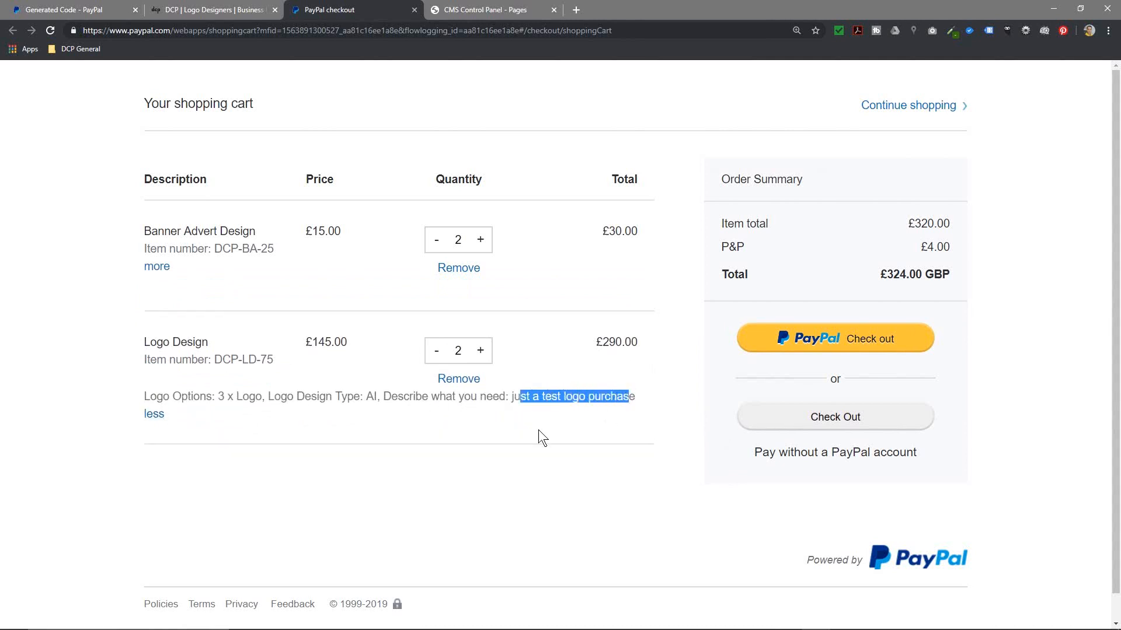
{"action": "left_click", "coordinate": [540, 435]}
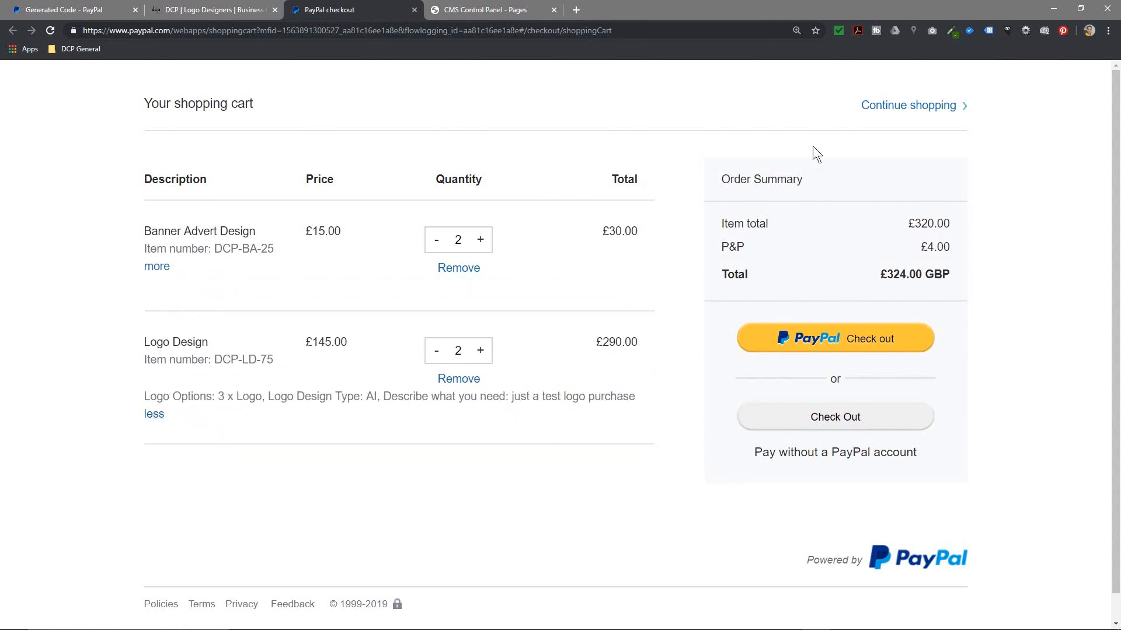
{"action": "left_click", "coordinate": [907, 108]}
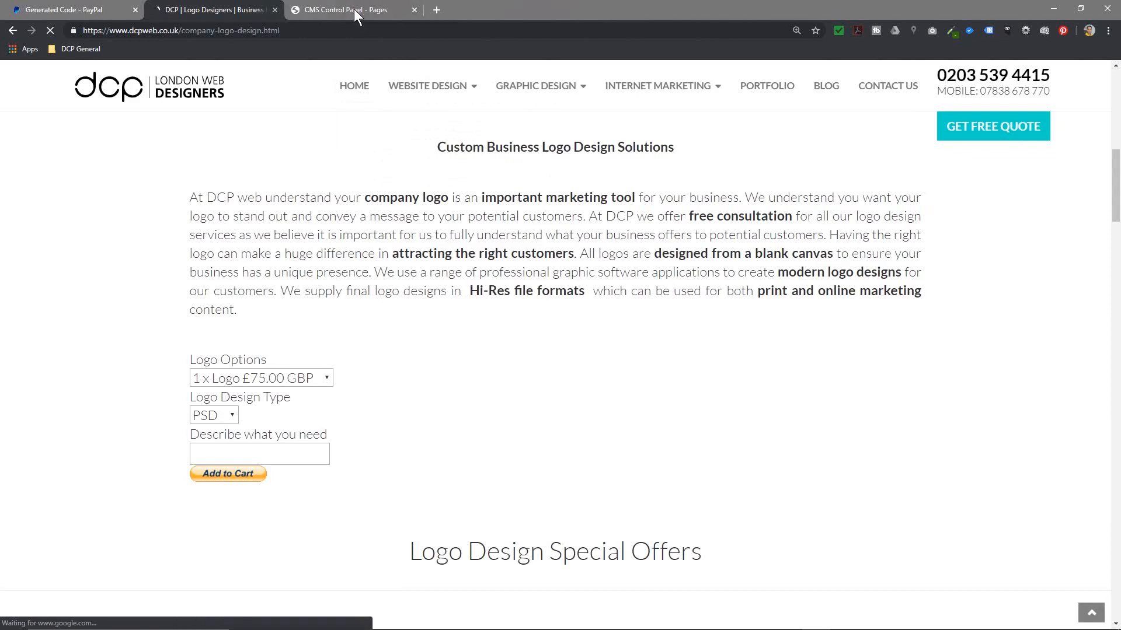
Step: Create a View Cart button using the smaller button option and select all its generated code
{"action": "left_click", "coordinate": [97, 7]}
{"action": "scroll", "coordinate": [547, 390], "scroll_direction": "down", "scroll_amount": 3}
{"action": "scroll", "coordinate": [548, 390], "scroll_direction": "down", "scroll_amount": 6}
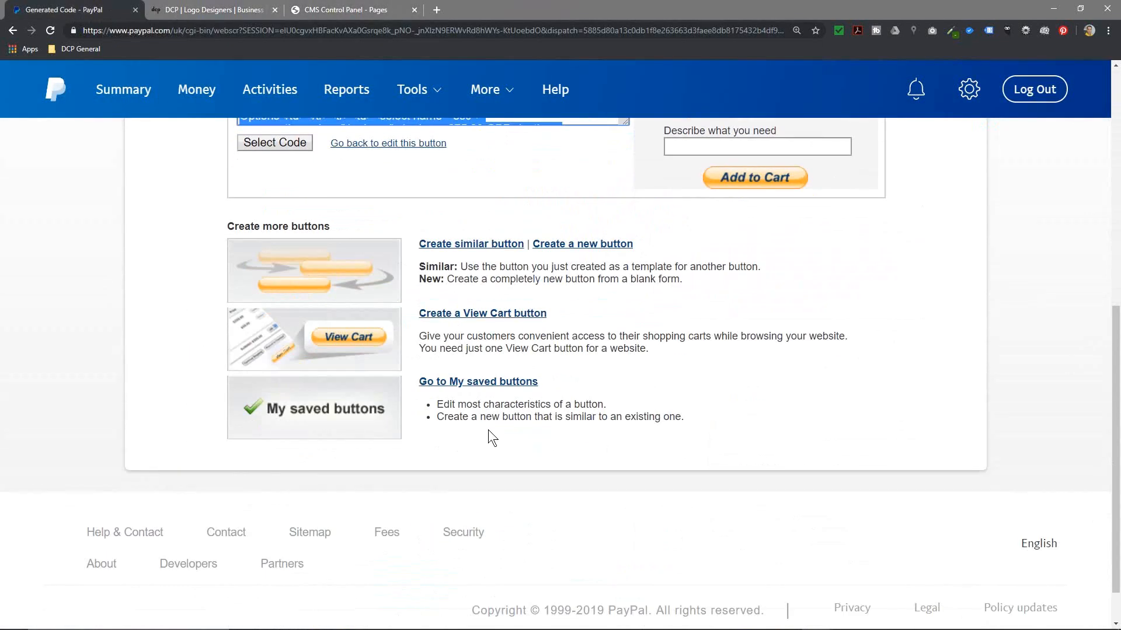
{"action": "left_click", "coordinate": [461, 316]}
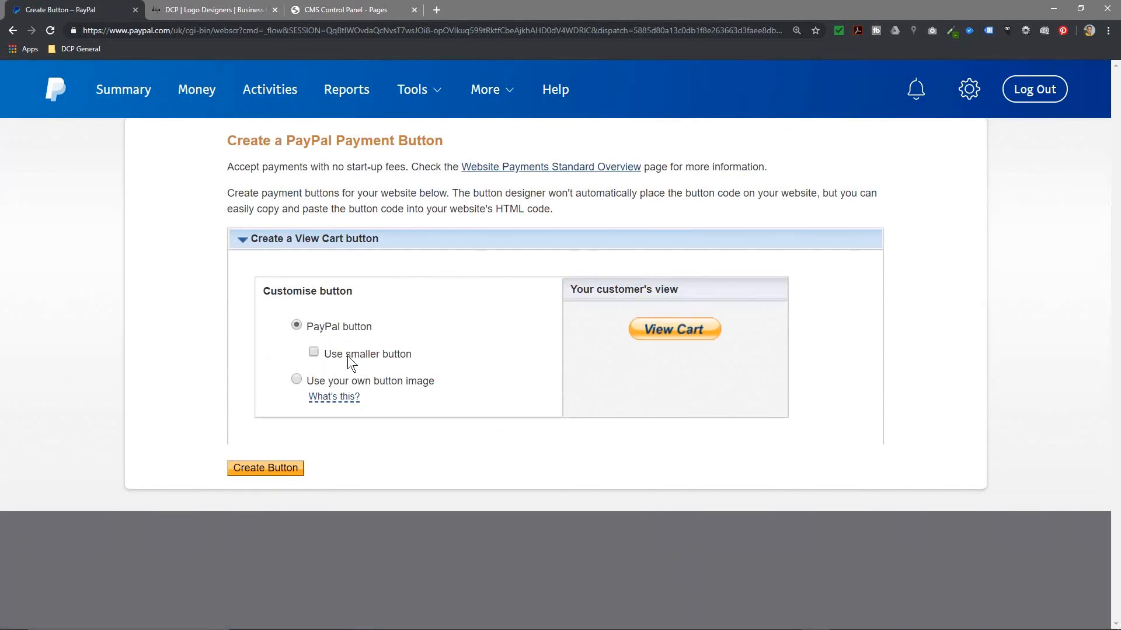
{"action": "left_click", "coordinate": [314, 353]}
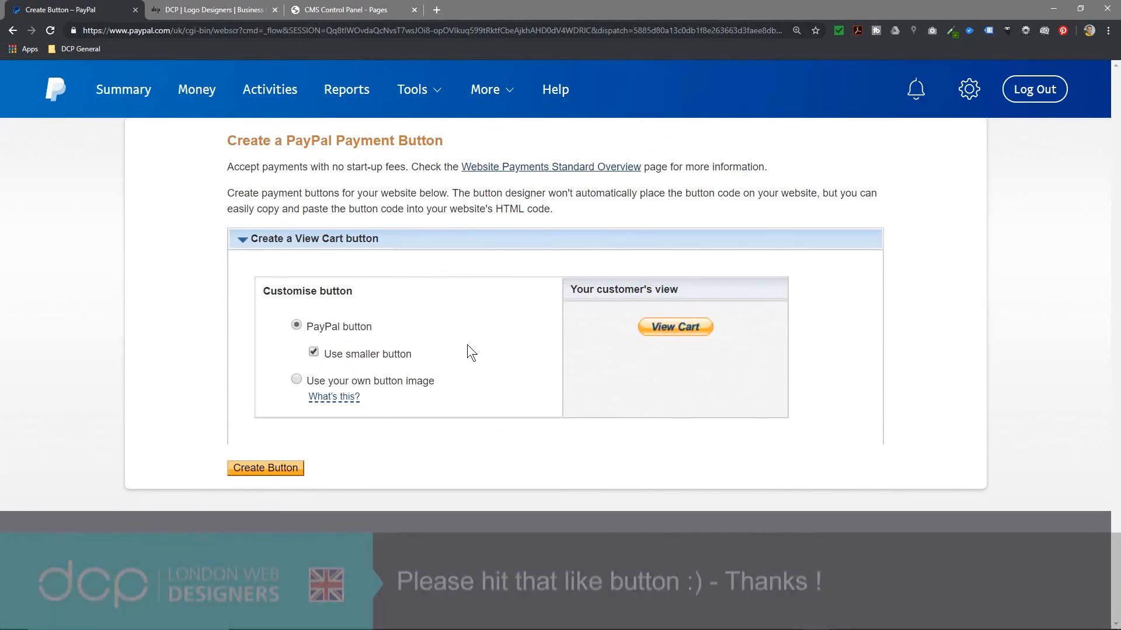
{"action": "left_click", "coordinate": [272, 470]}
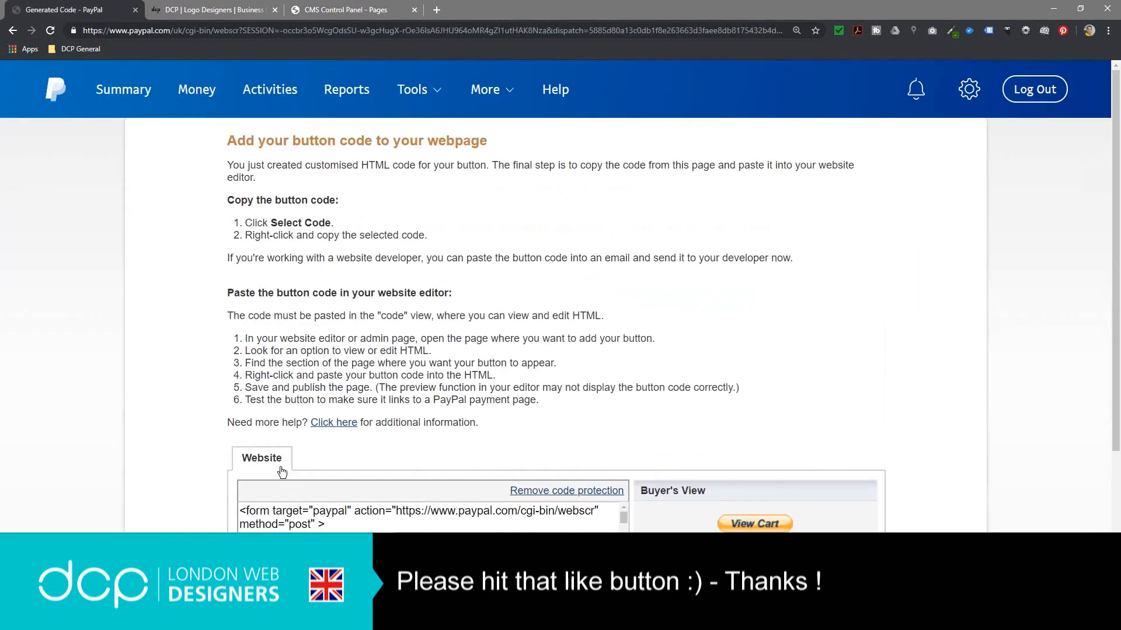
{"action": "scroll", "coordinate": [279, 473], "scroll_direction": "down", "scroll_amount": 2}
{"action": "left_click", "coordinate": [273, 477]}
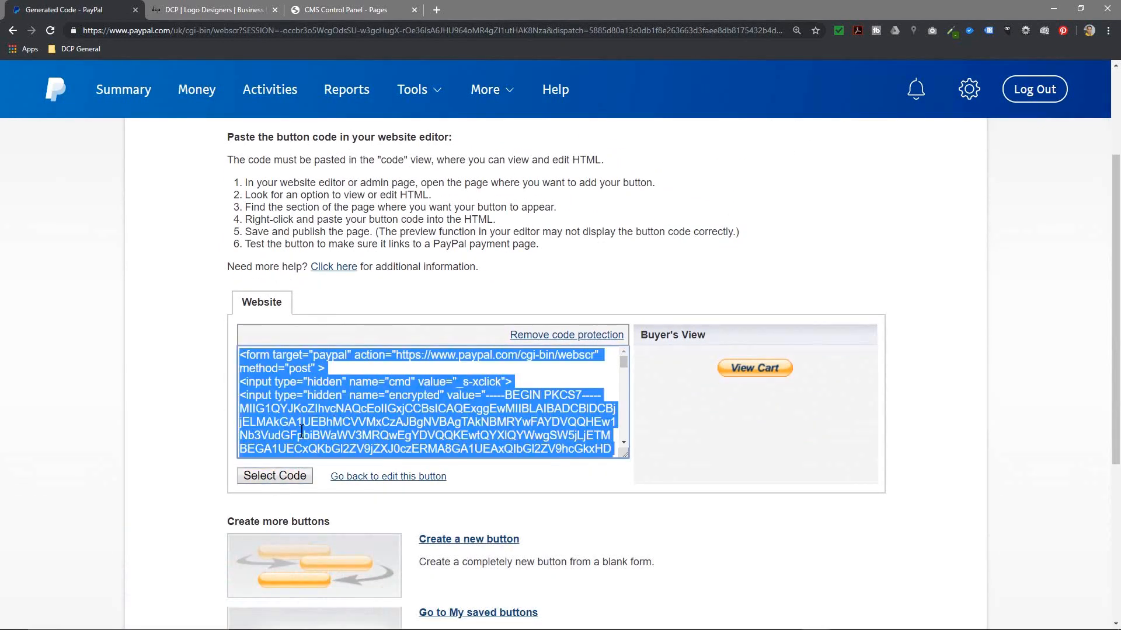
Step: Return to the Logo Design page editor in the CMS, checking the live logo page along the way
{"action": "left_click", "coordinate": [233, 10]}
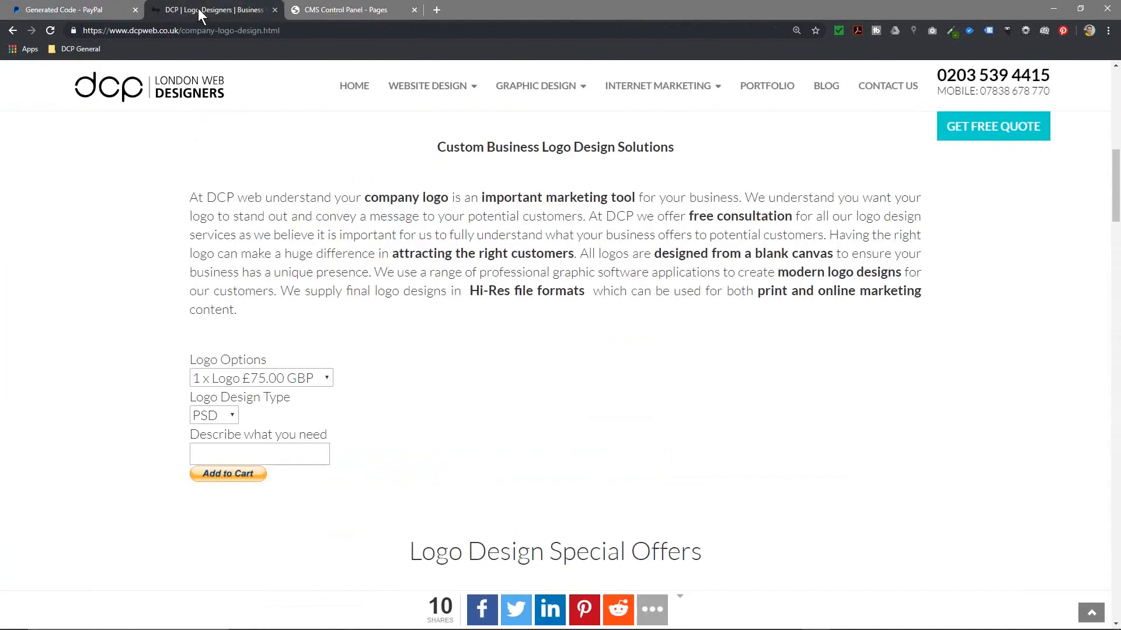
{"action": "left_click", "coordinate": [351, 9]}
{"action": "scroll", "coordinate": [584, 408], "scroll_direction": "down", "scroll_amount": 5}
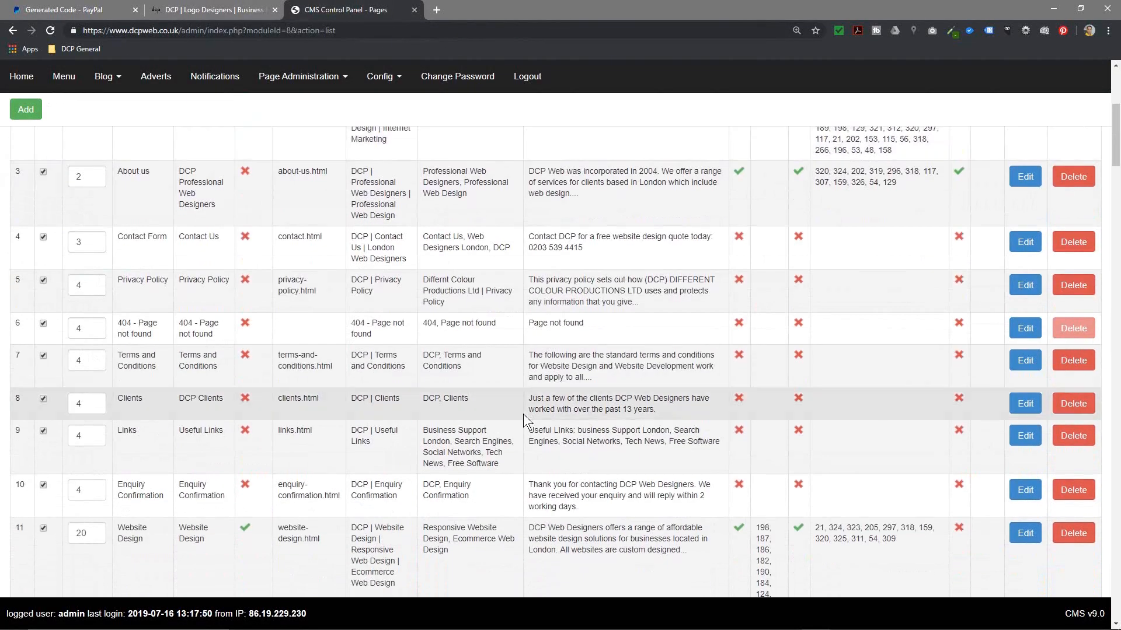
{"action": "left_click", "coordinate": [13, 31]}
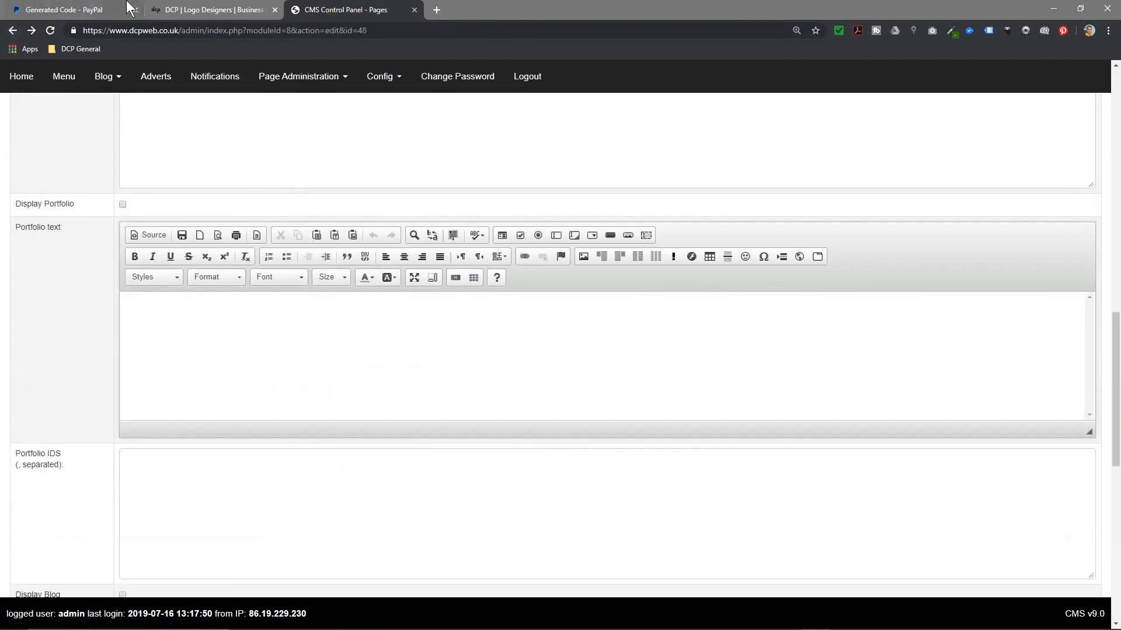
{"action": "left_click", "coordinate": [84, 10]}
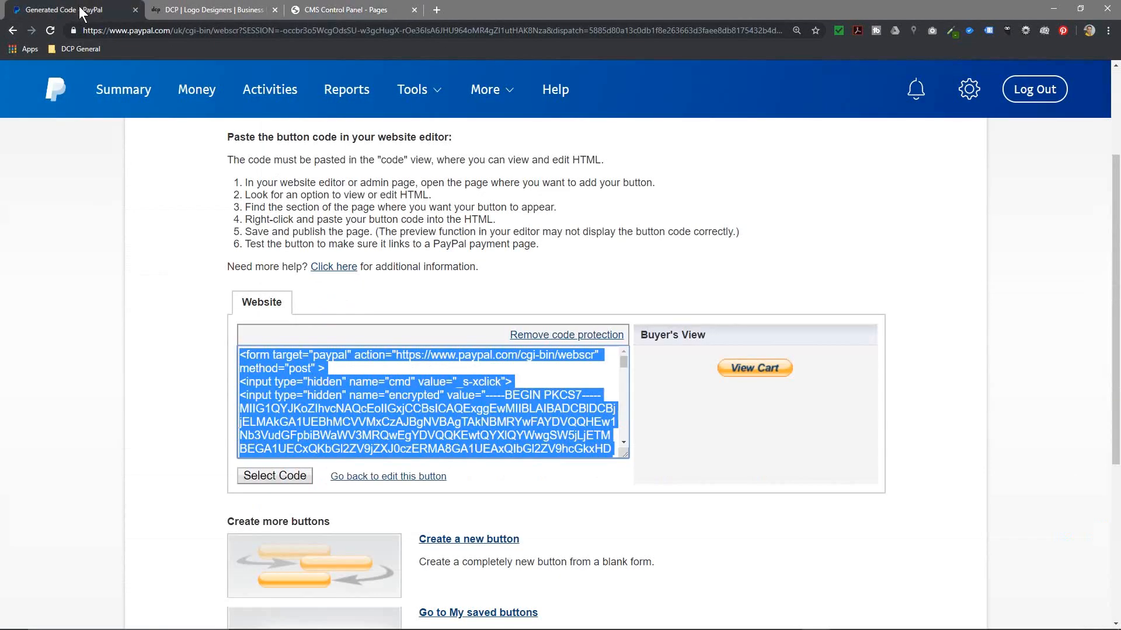
{"action": "left_click", "coordinate": [210, 10]}
{"action": "scroll", "coordinate": [554, 227], "scroll_direction": "up", "scroll_amount": 10}
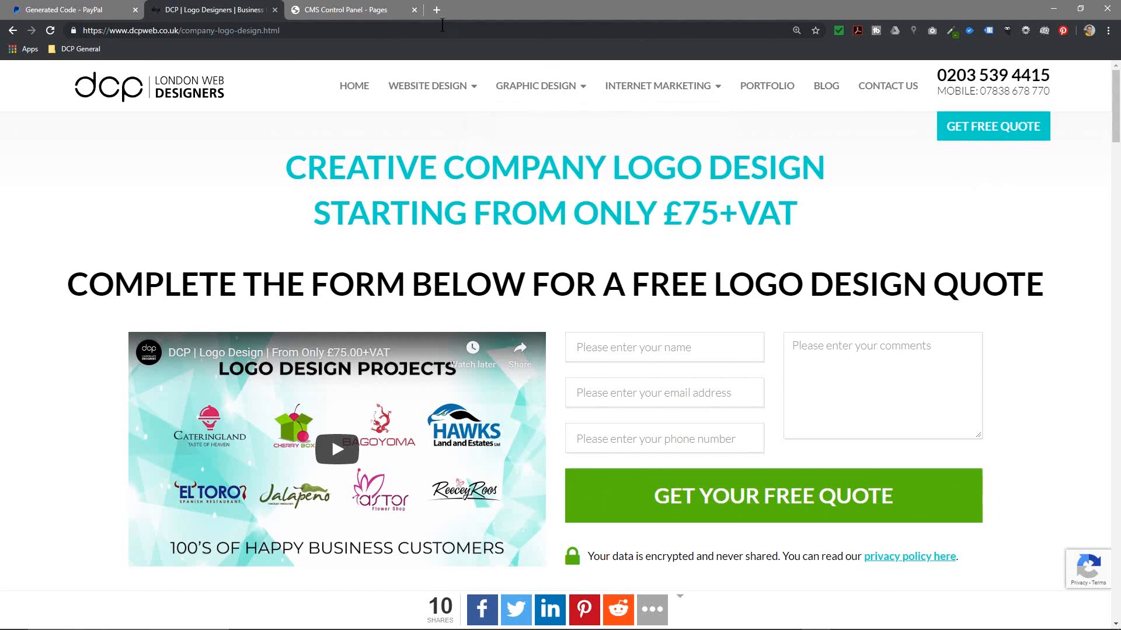
{"action": "left_click", "coordinate": [376, 10]}
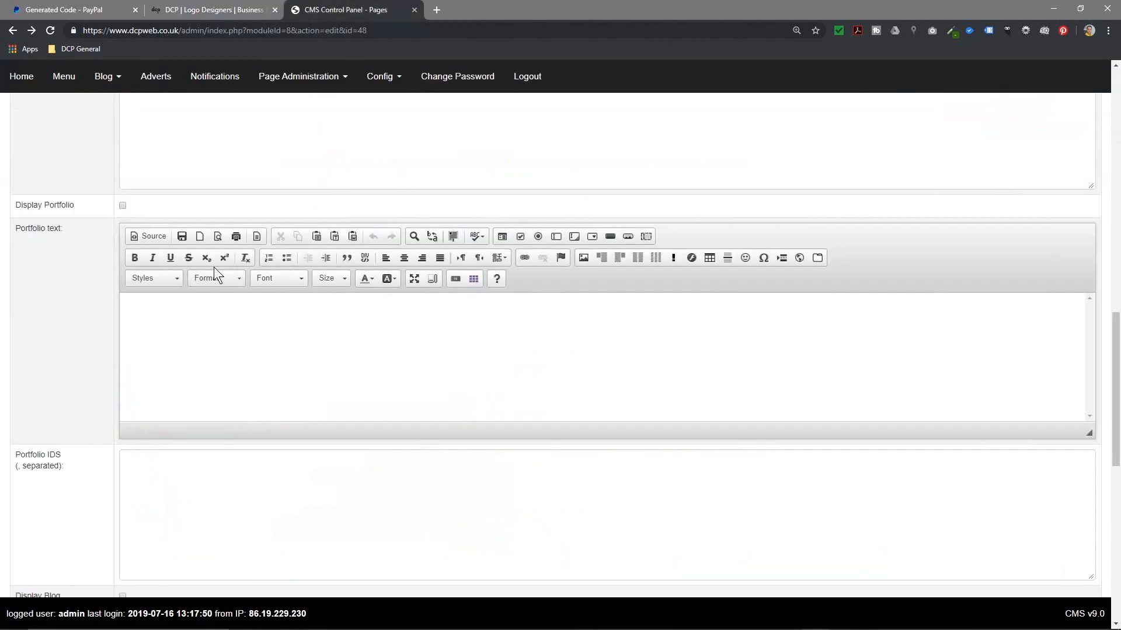
{"action": "scroll", "coordinate": [216, 268], "scroll_direction": "up", "scroll_amount": 15}
{"action": "scroll", "coordinate": [391, 318], "scroll_direction": "down", "scroll_amount": 5}
{"action": "scroll", "coordinate": [391, 318], "scroll_direction": "down", "scroll_amount": 3}
{"action": "scroll", "coordinate": [350, 331], "scroll_direction": "up", "scroll_amount": 1}
Step: Mark a spot below the Add to Cart button with a line of equals signs
{"action": "left_click", "coordinate": [318, 293]}
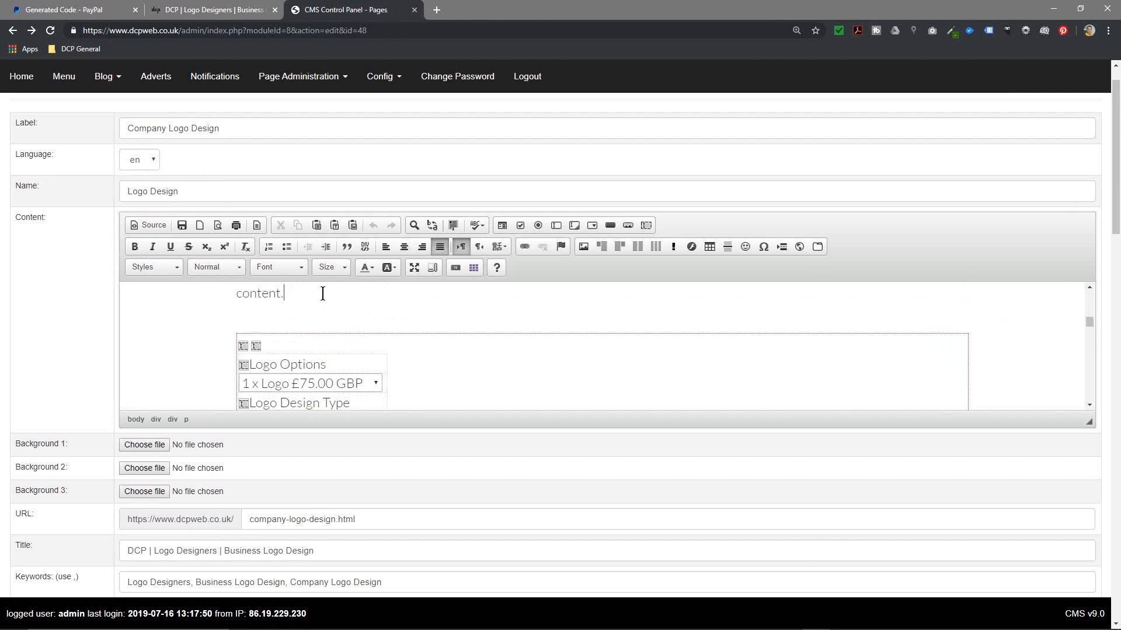
{"action": "scroll", "coordinate": [324, 294], "scroll_direction": "down", "scroll_amount": 3}
{"action": "left_click", "coordinate": [272, 364]}
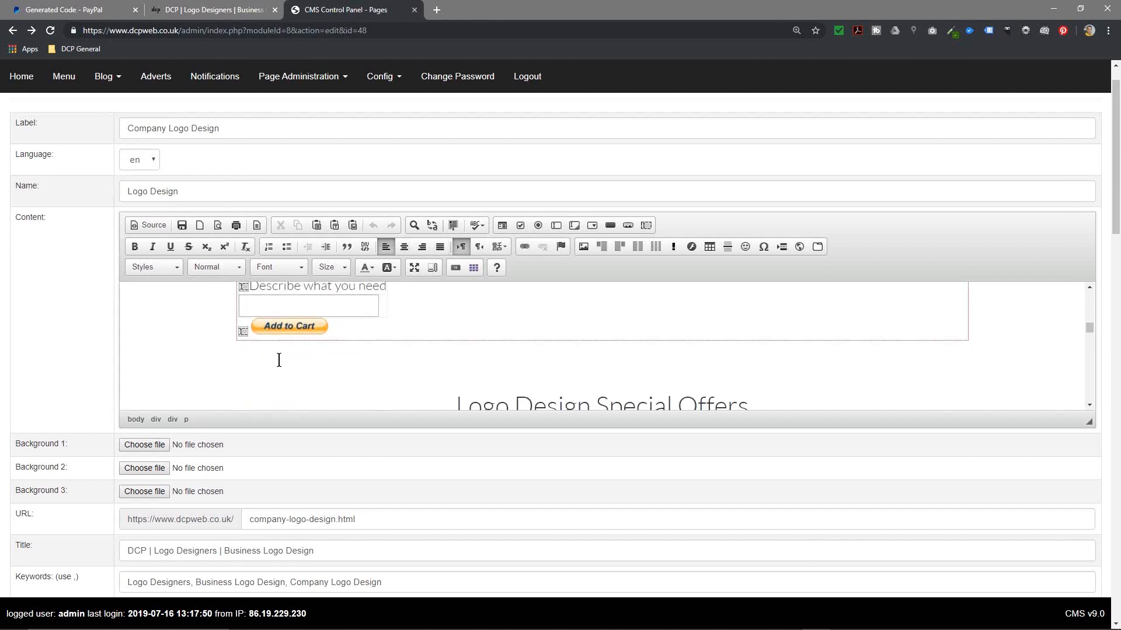
{"action": "type", "text": "============================="}
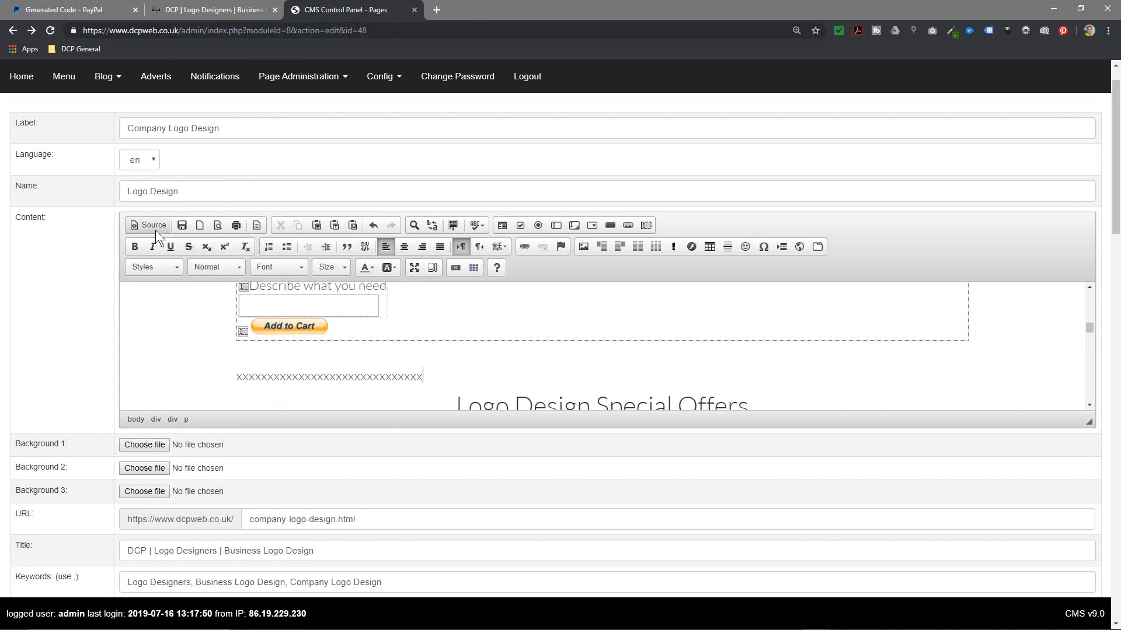
Step: In the HTML source, delete the equals-sign placeholder, then return to the visual view and the live page
{"action": "left_click", "coordinate": [153, 226]}
{"action": "scroll", "coordinate": [331, 358], "scroll_direction": "down", "scroll_amount": 15}
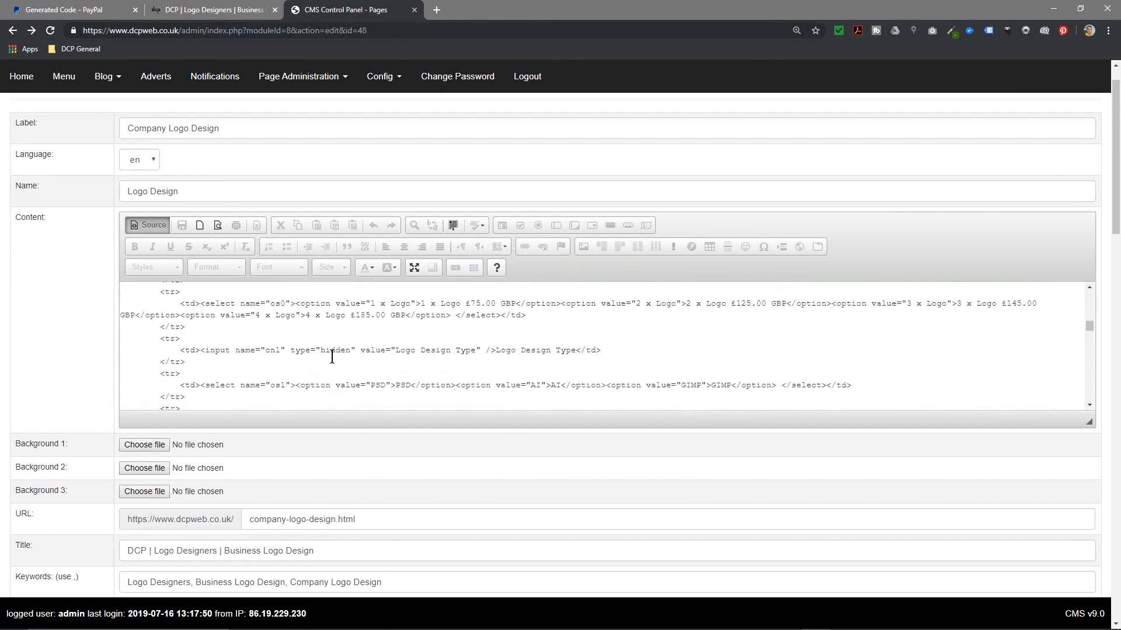
{"action": "scroll", "coordinate": [331, 356], "scroll_direction": "down", "scroll_amount": 3}
{"action": "double_click", "coordinate": [240, 321]}
{"action": "key", "text": "BackSpace"}
{"action": "left_click", "coordinate": [152, 226]}
{"action": "scroll", "coordinate": [944, 558], "scroll_direction": "down", "scroll_amount": 15}
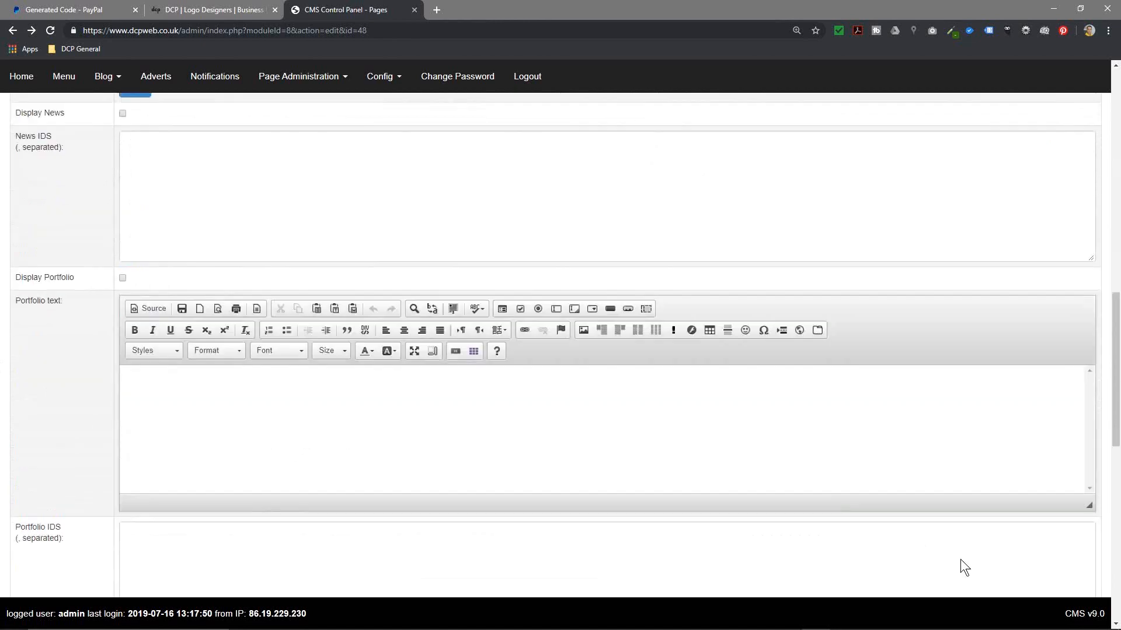
{"action": "scroll", "coordinate": [1050, 561], "scroll_direction": "down", "scroll_amount": 5}
{"action": "left_click", "coordinate": [187, 8]}
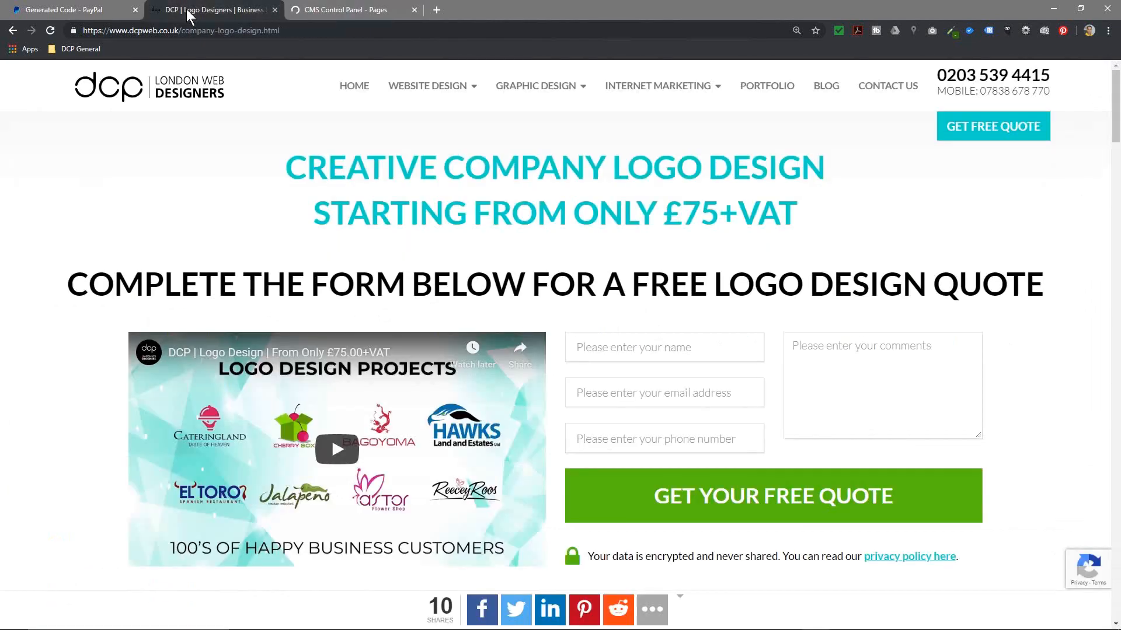
Step: Reload the live logo design page and click the new View Cart button below the Add to Cart form
{"action": "left_click", "coordinate": [51, 29]}
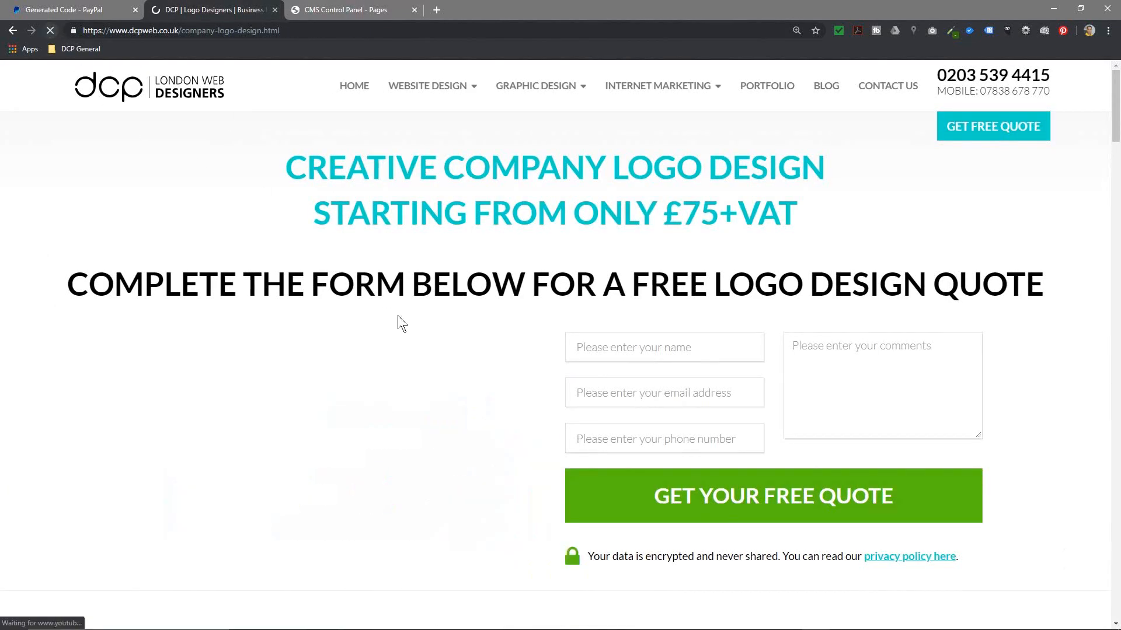
{"action": "scroll", "coordinate": [408, 327], "scroll_direction": "down", "scroll_amount": 10}
{"action": "scroll", "coordinate": [415, 332], "scroll_direction": "down", "scroll_amount": 3}
{"action": "left_click_drag", "start_coordinate": [217, 389], "coordinate": [292, 387]}
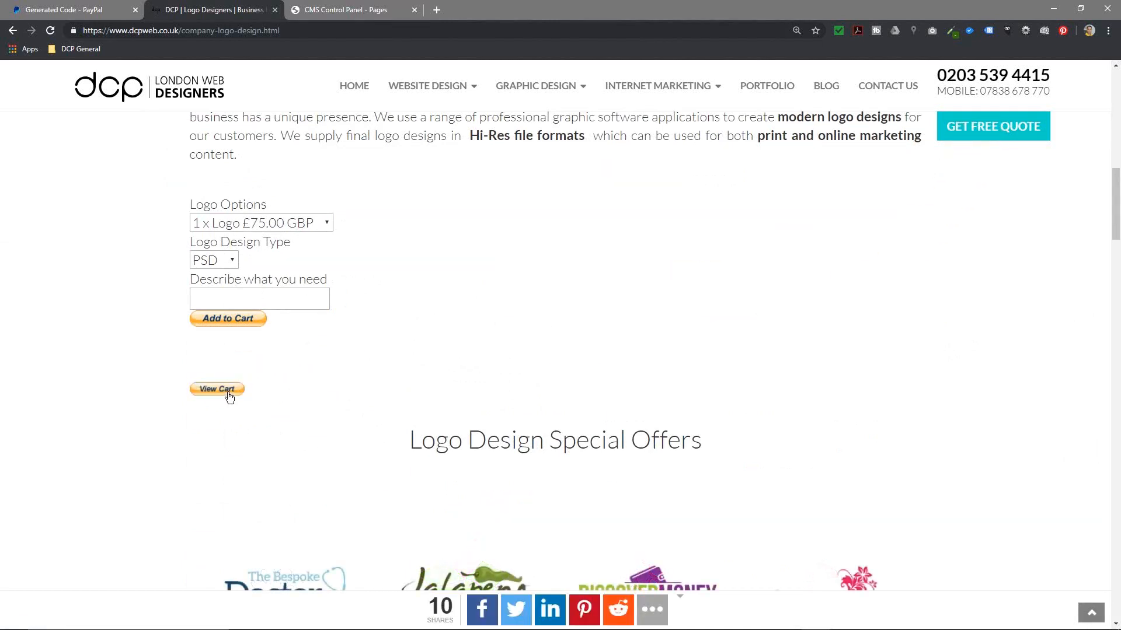
{"action": "left_click", "coordinate": [229, 394]}
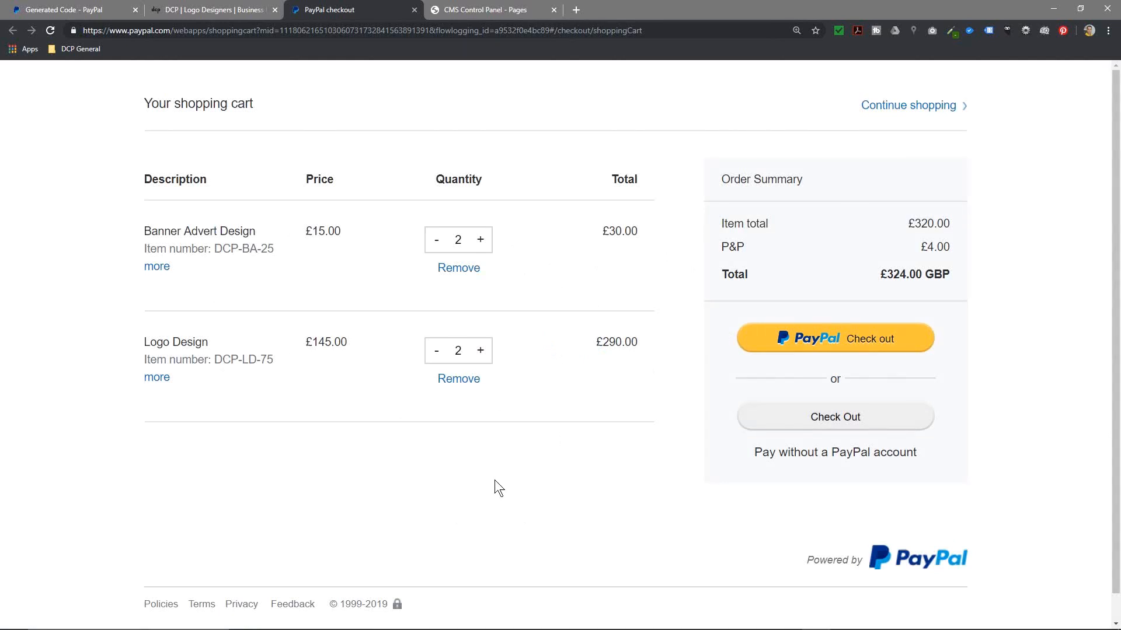
{"action": "scroll", "coordinate": [499, 489], "scroll_direction": "down", "scroll_amount": 1}
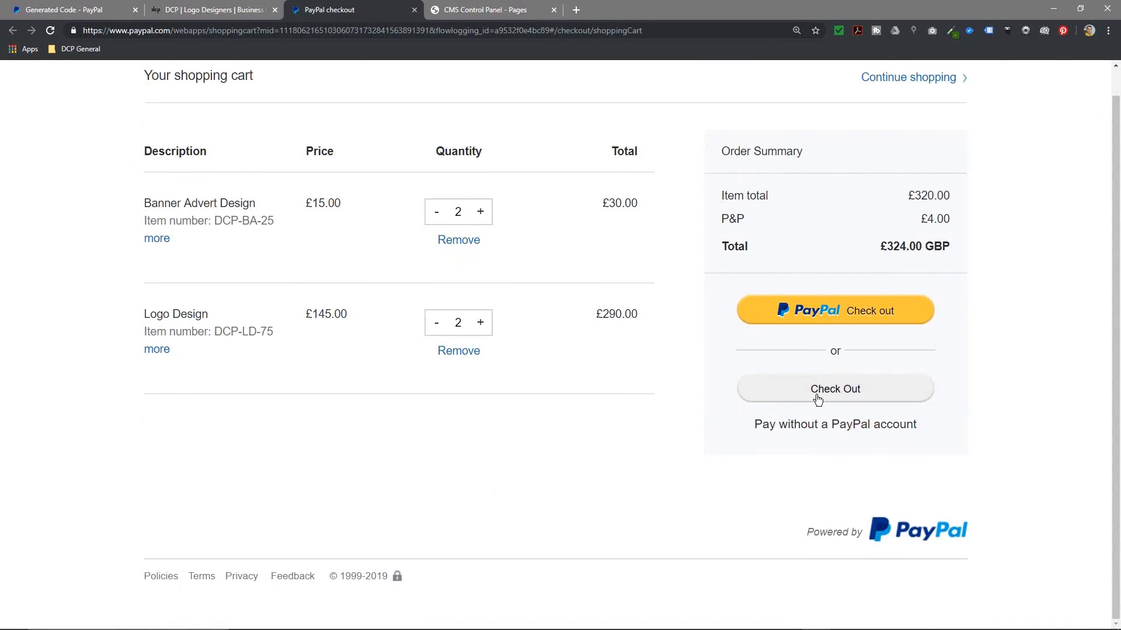
{"action": "left_click_drag", "start_coordinate": [761, 424], "coordinate": [907, 424]}
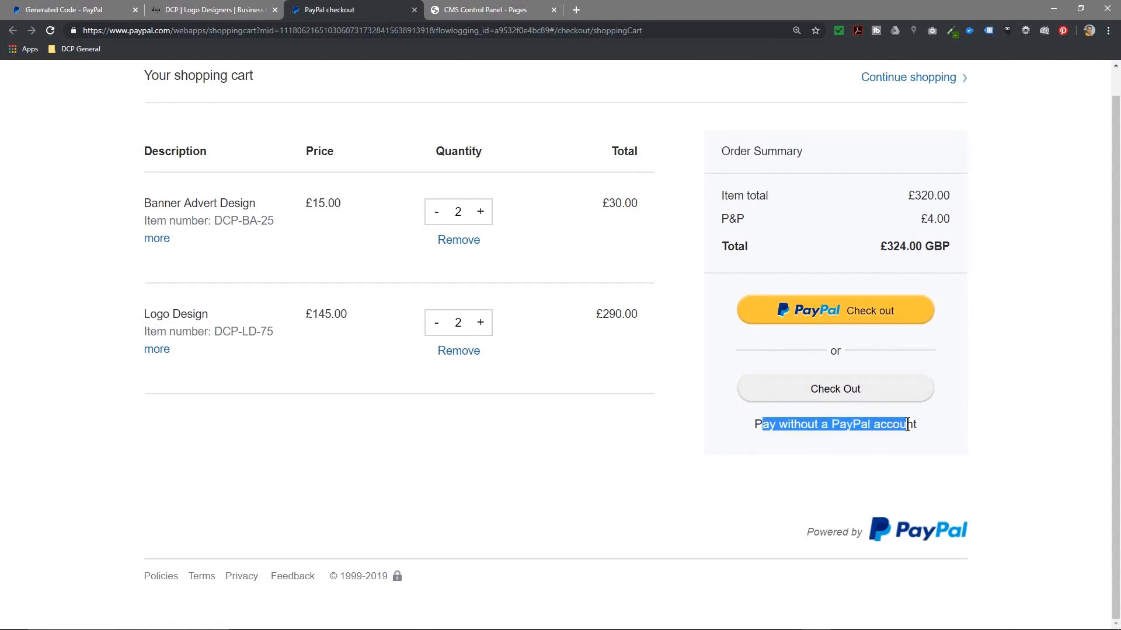
{"action": "left_click", "coordinate": [797, 418]}
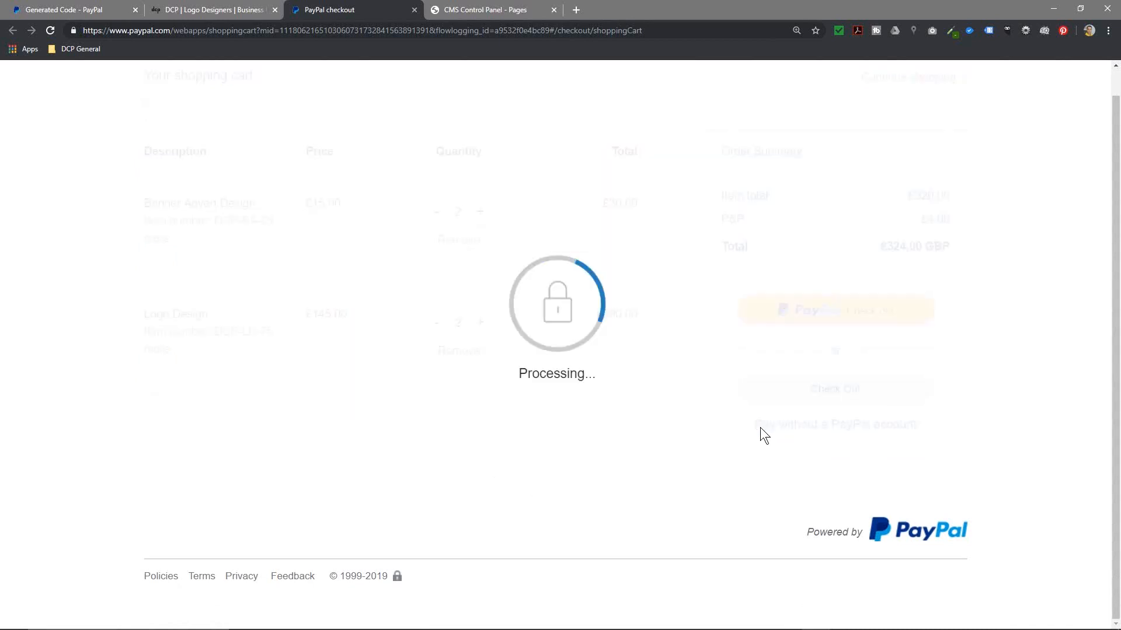
{"action": "left_click", "coordinate": [11, 29]}
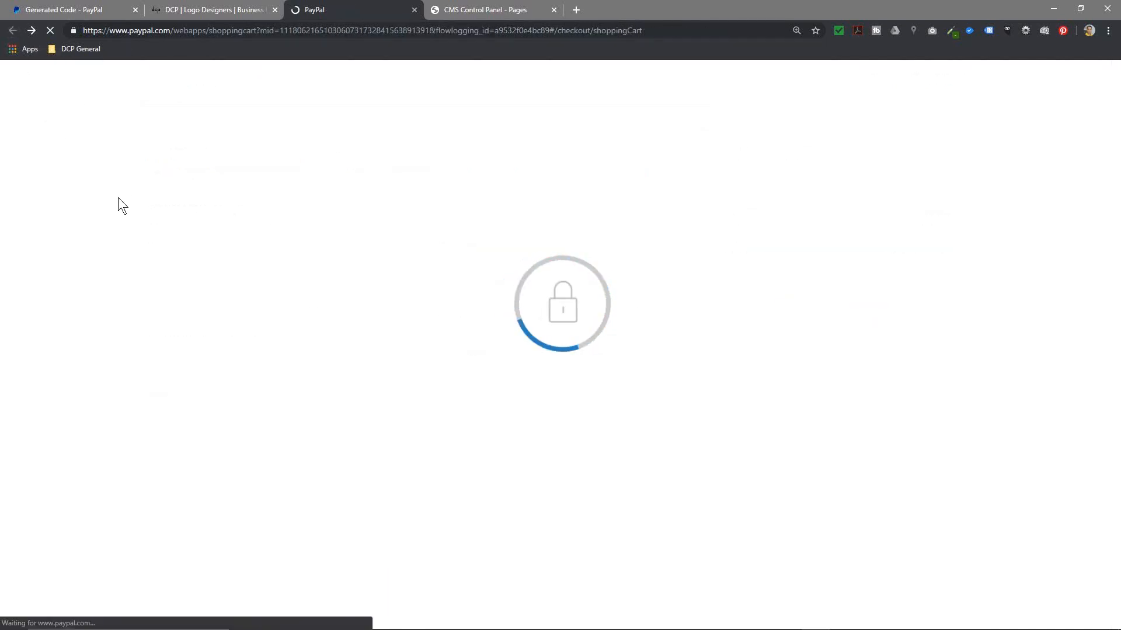
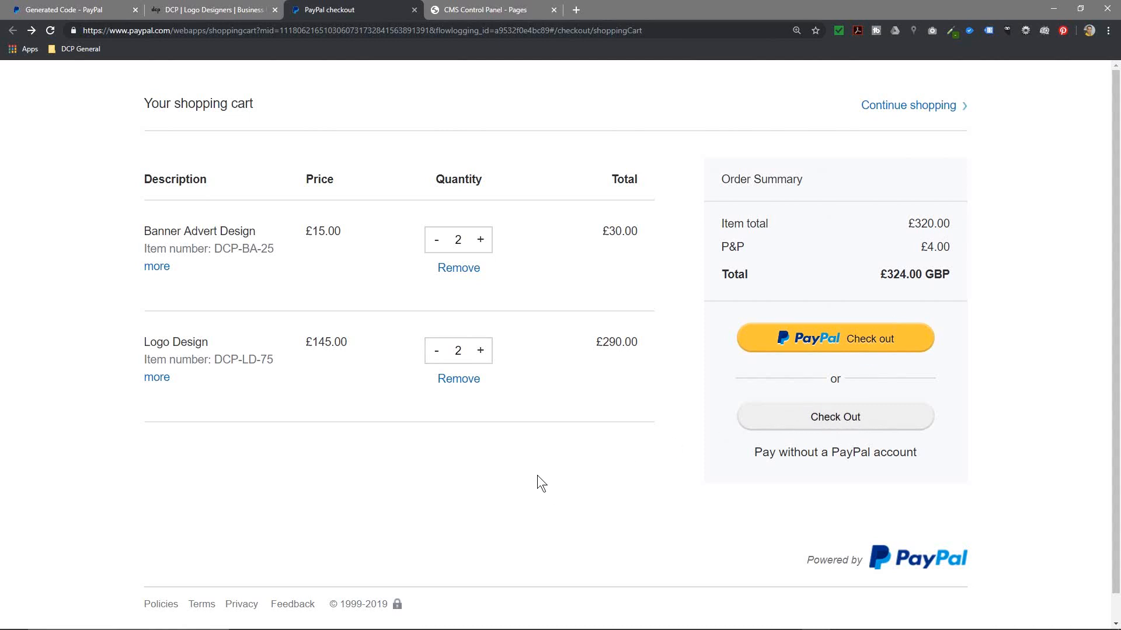
Step: Remove the Logo Design and Banner Advert Design items from the PayPal cart, then return to the CMS Pages list
{"action": "left_click", "coordinate": [458, 379]}
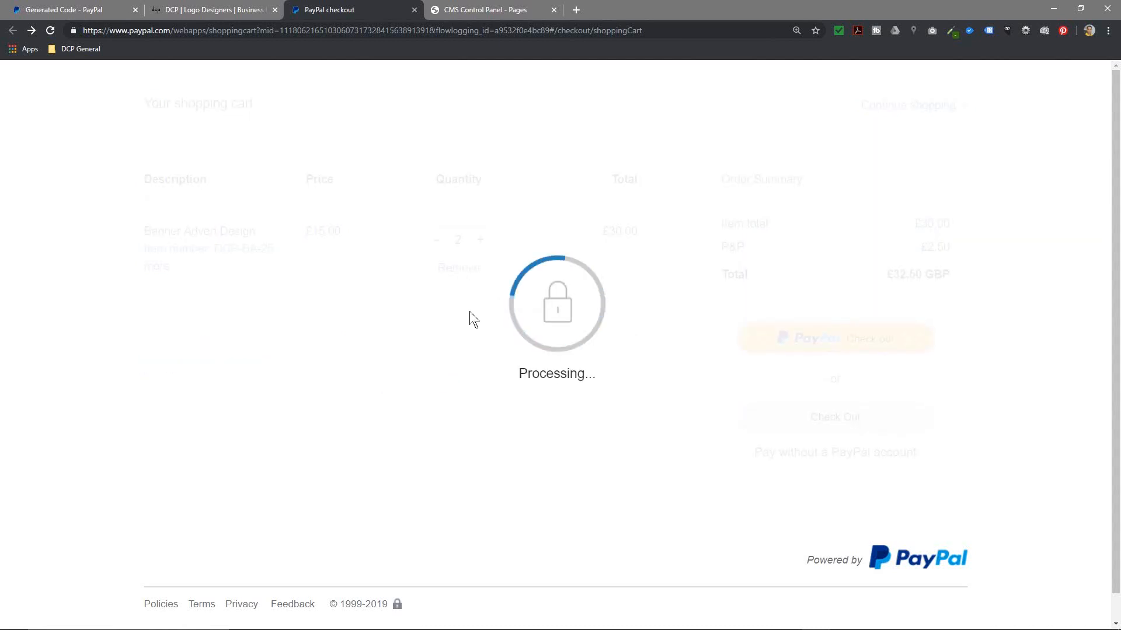
{"action": "left_click", "coordinate": [464, 268]}
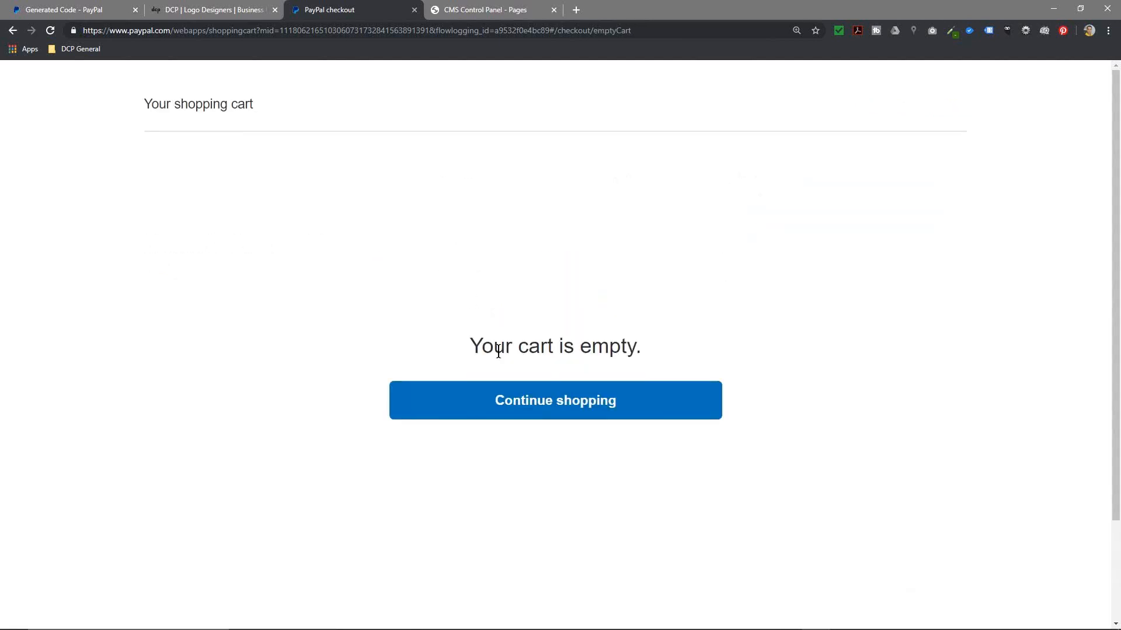
{"action": "left_click", "coordinate": [549, 403]}
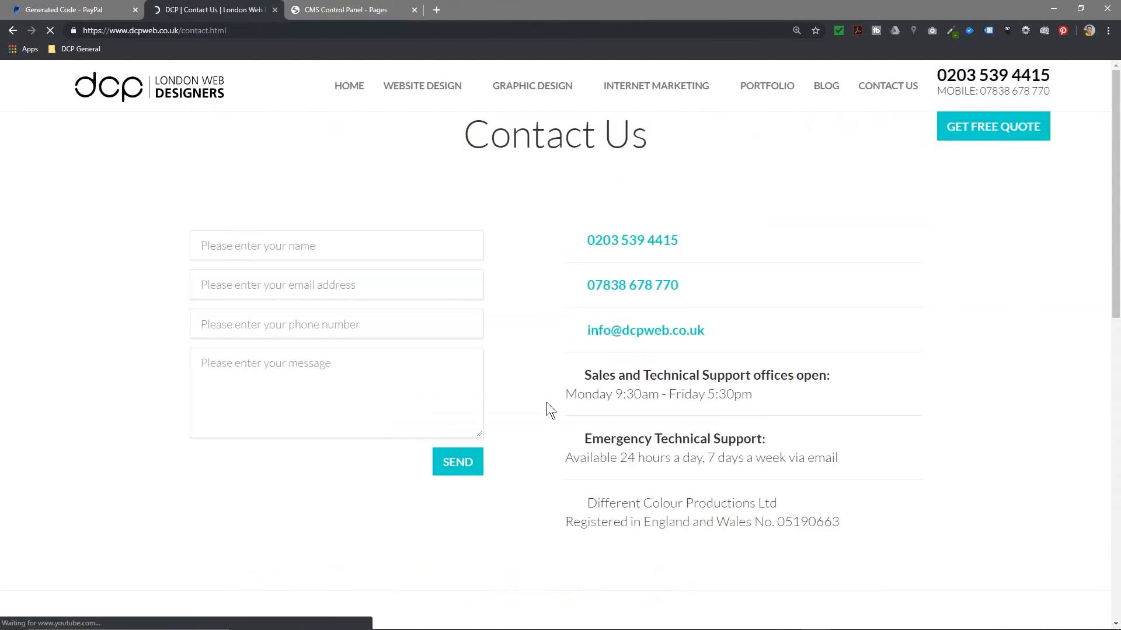
{"action": "triple_click", "coordinate": [496, 150]}
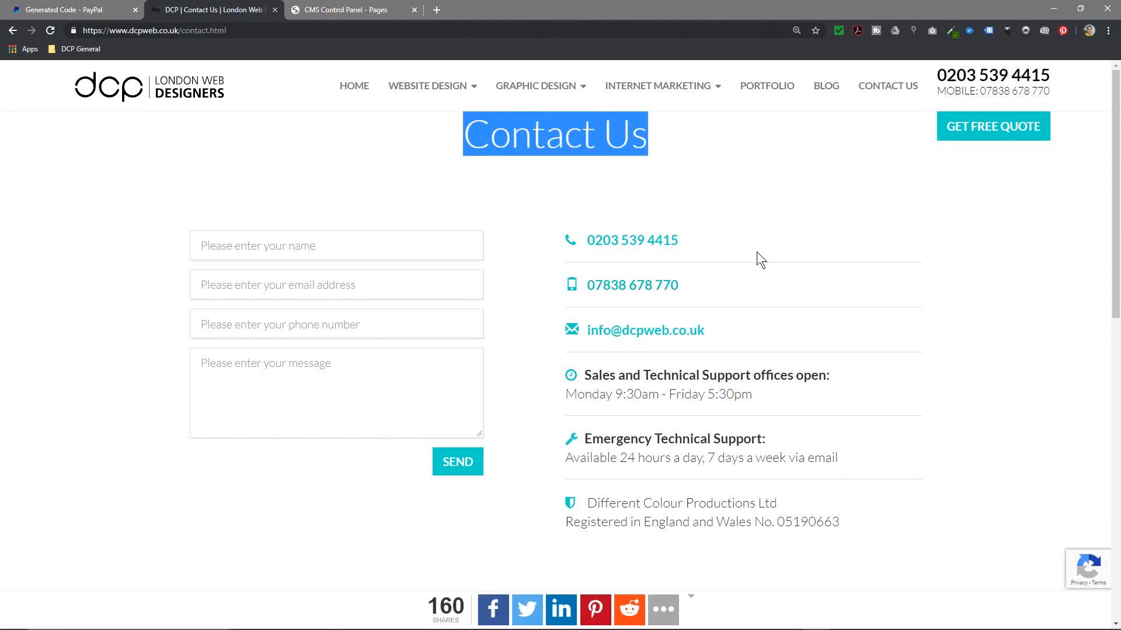
{"action": "left_click", "coordinate": [325, 8]}
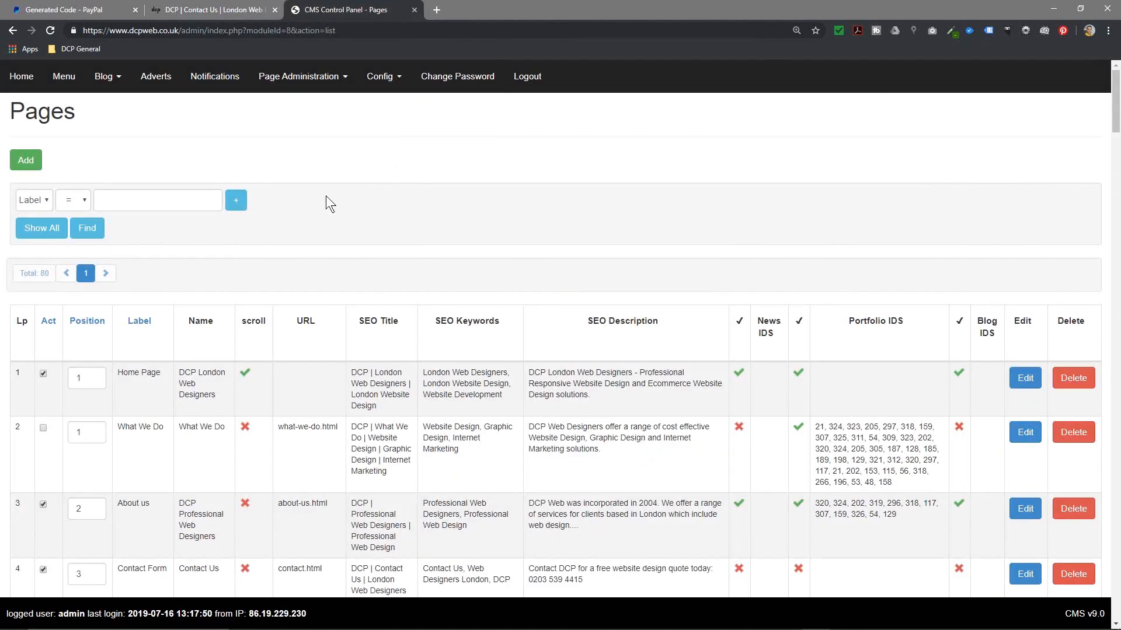
Step: In My saved buttons, view the HTML code of the saved Logo Design button
{"action": "left_click", "coordinate": [87, 9]}
{"action": "scroll", "coordinate": [592, 428], "scroll_direction": "down", "scroll_amount": 5}
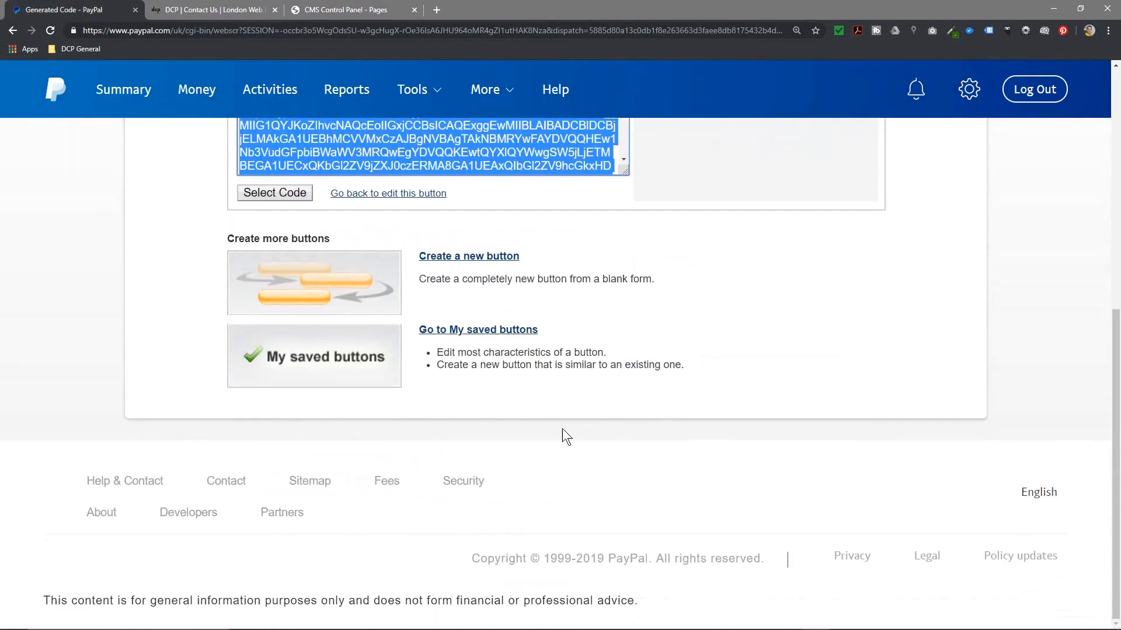
{"action": "left_click", "coordinate": [470, 330]}
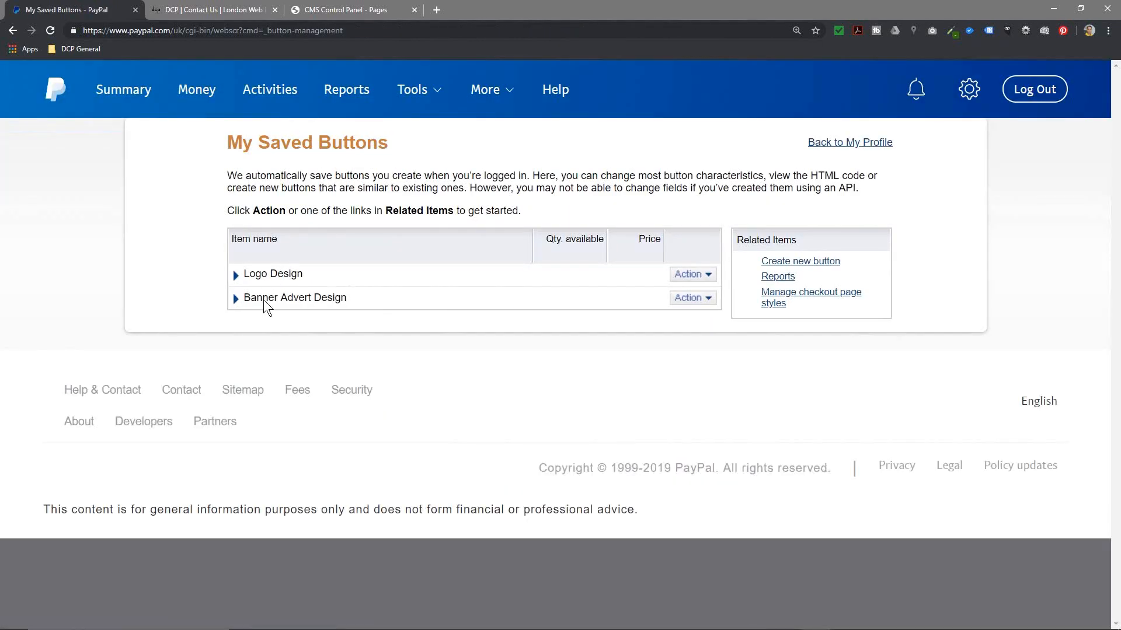
{"action": "left_click", "coordinate": [700, 279]}
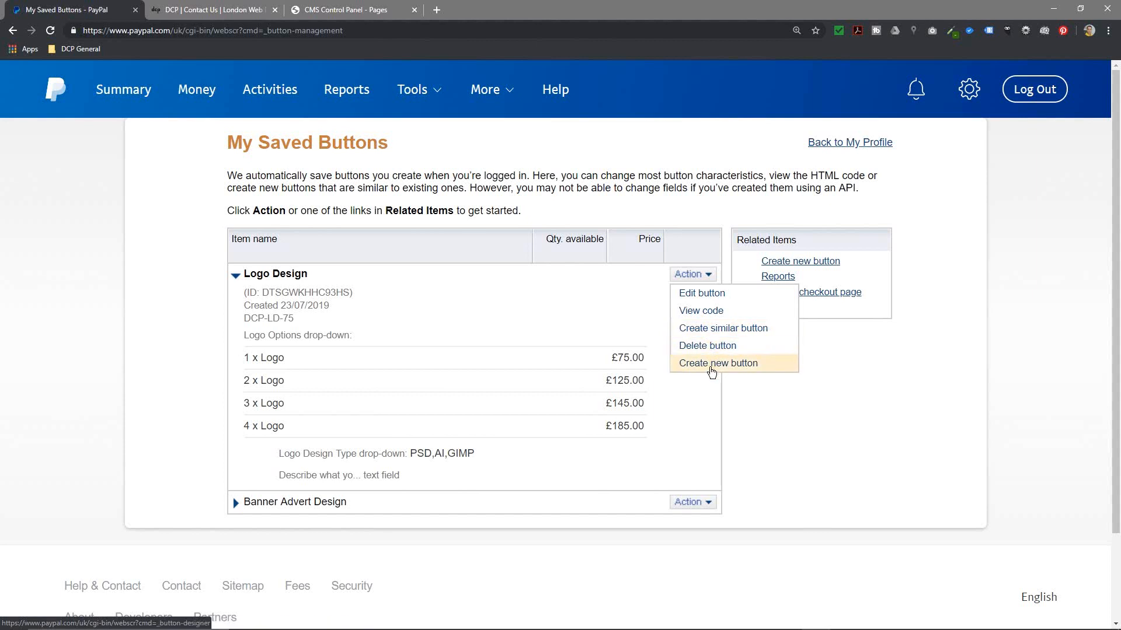
{"action": "left_click", "coordinate": [708, 315]}
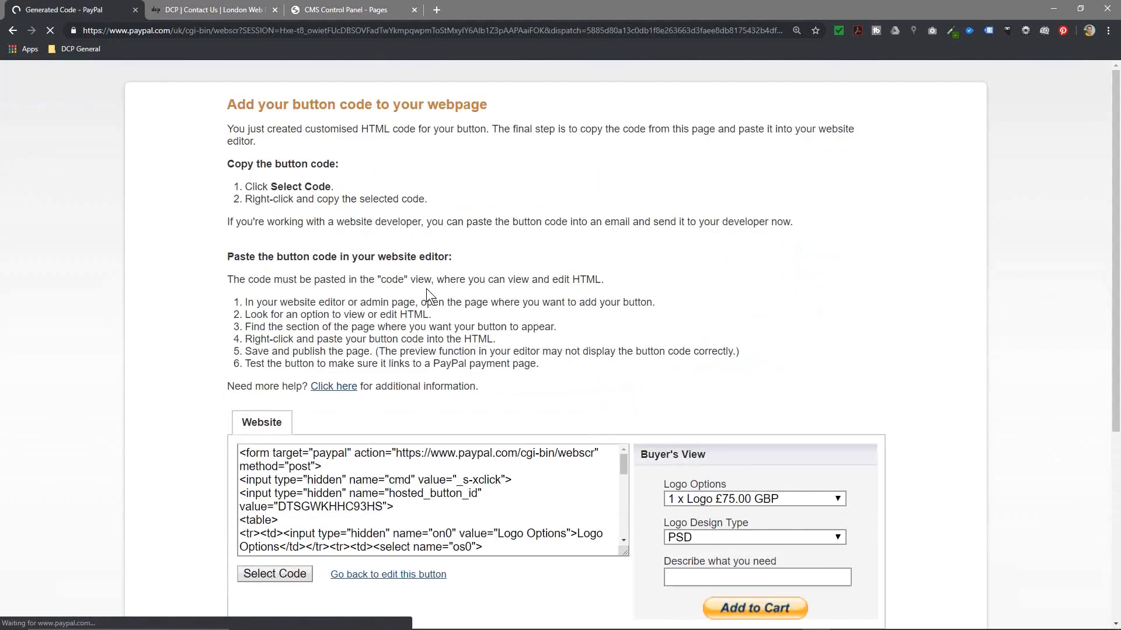
{"action": "scroll", "coordinate": [320, 529], "scroll_direction": "down", "scroll_amount": 3}
{"action": "scroll", "coordinate": [326, 531], "scroll_direction": "up", "scroll_amount": 3}
Step: Open the Logo Design button for editing to show its 1.50 GBP postage
{"action": "left_click", "coordinate": [13, 30]}
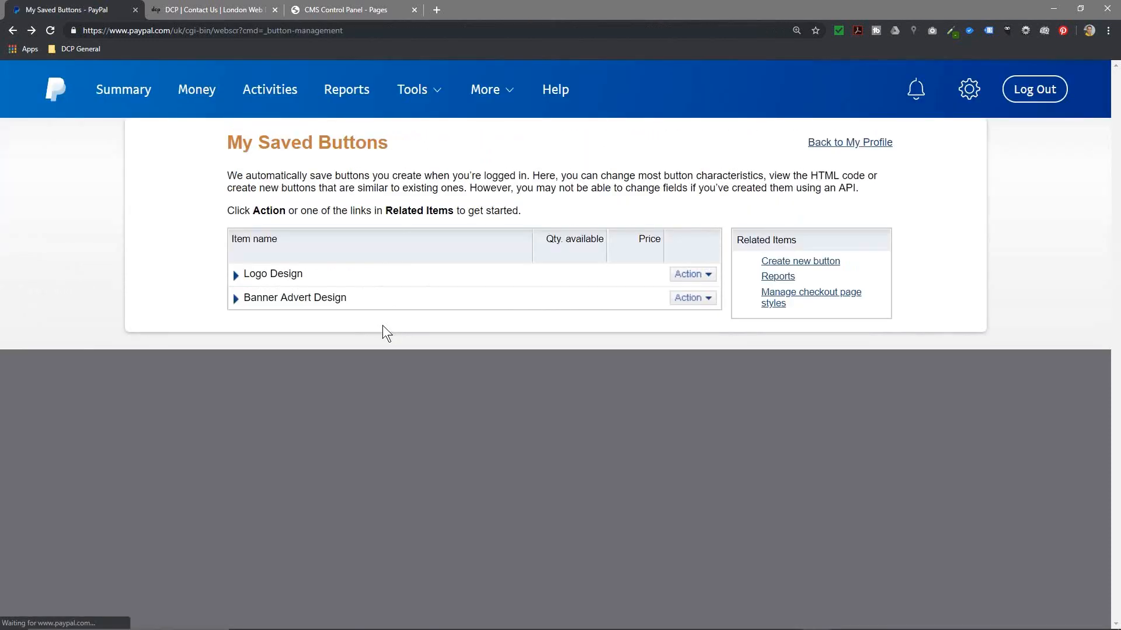
{"action": "left_click", "coordinate": [703, 275]}
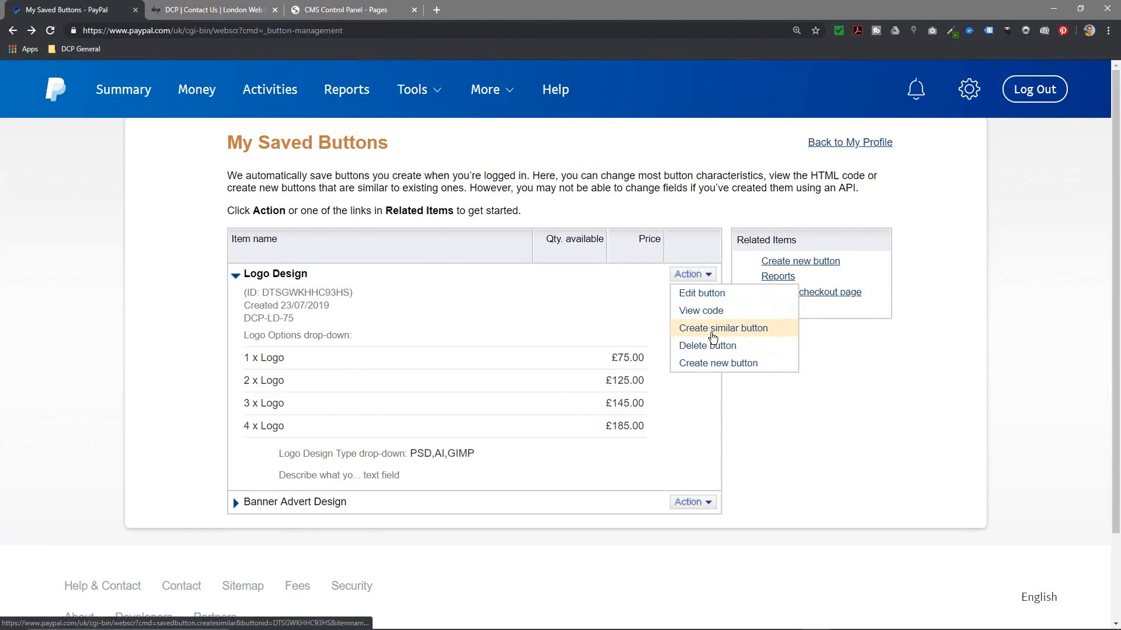
{"action": "left_click", "coordinate": [701, 310]}
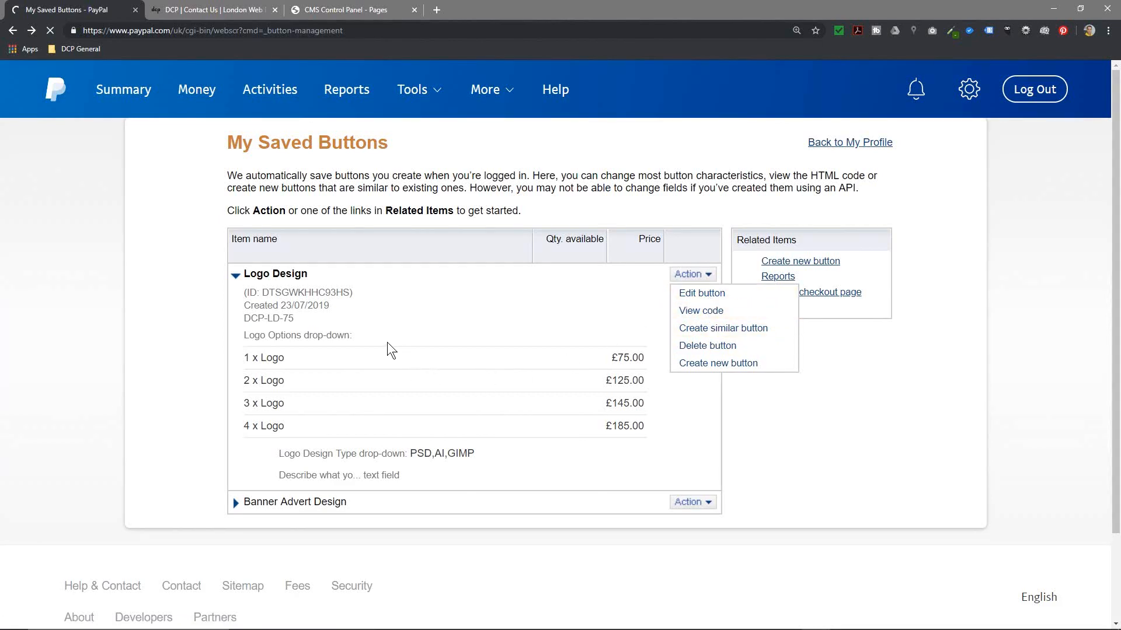
{"action": "scroll", "coordinate": [387, 342], "scroll_direction": "down", "scroll_amount": 10}
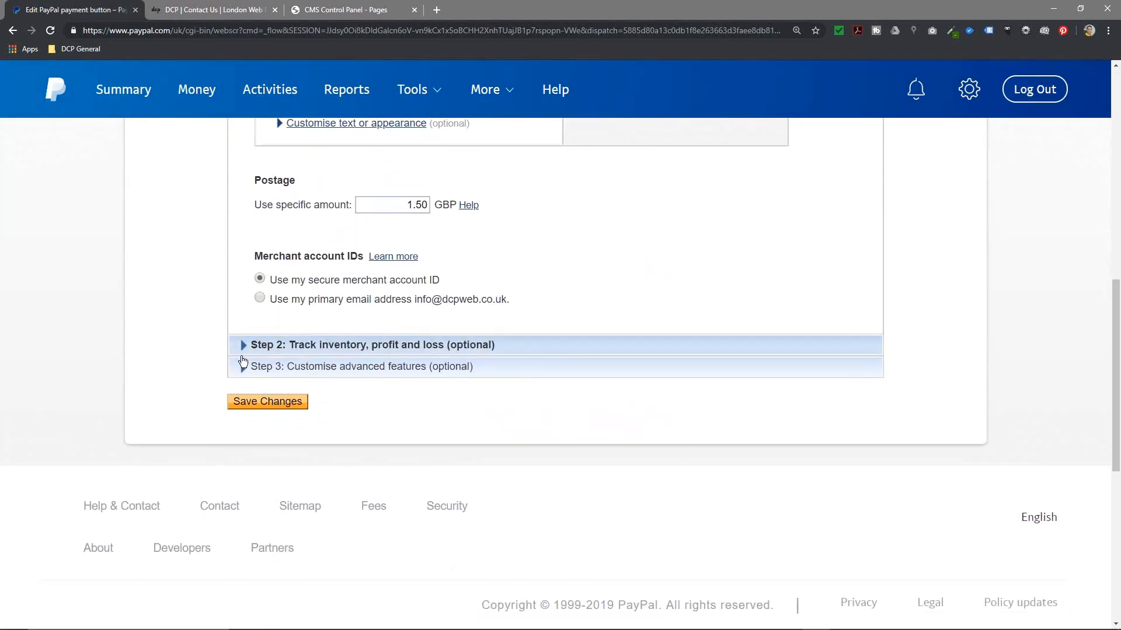
{"action": "left_click", "coordinate": [270, 369]}
{"action": "scroll", "coordinate": [272, 374], "scroll_direction": "down", "scroll_amount": 10}
{"action": "scroll", "coordinate": [430, 380], "scroll_direction": "up", "scroll_amount": 11}
{"action": "scroll", "coordinate": [393, 360], "scroll_direction": "down", "scroll_amount": 4}
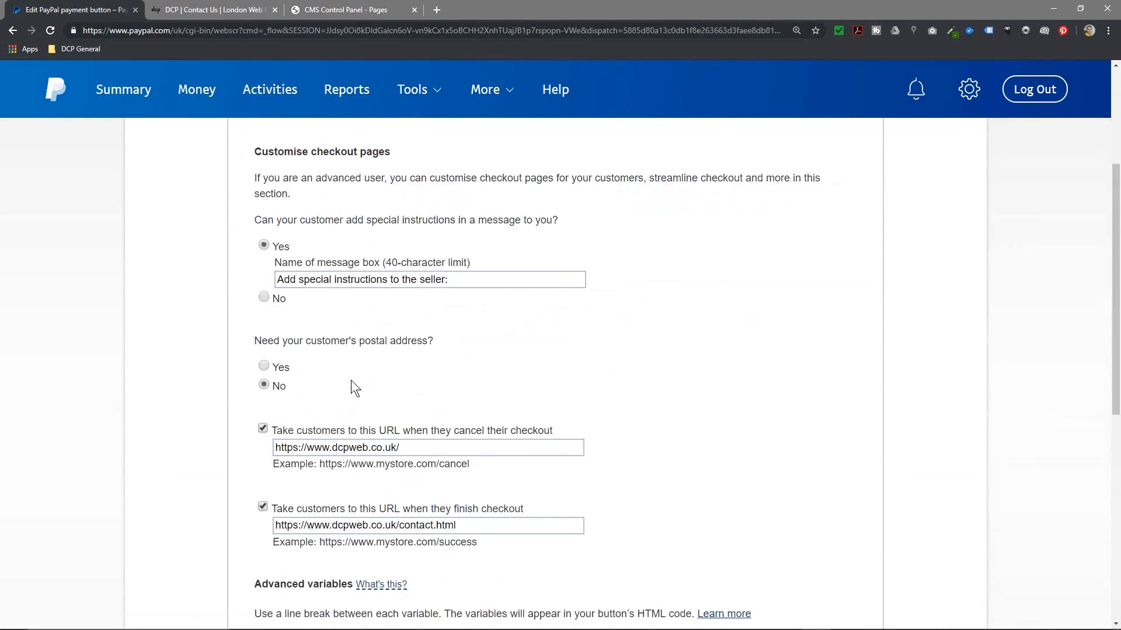
{"action": "scroll", "coordinate": [336, 397], "scroll_direction": "down", "scroll_amount": 1}
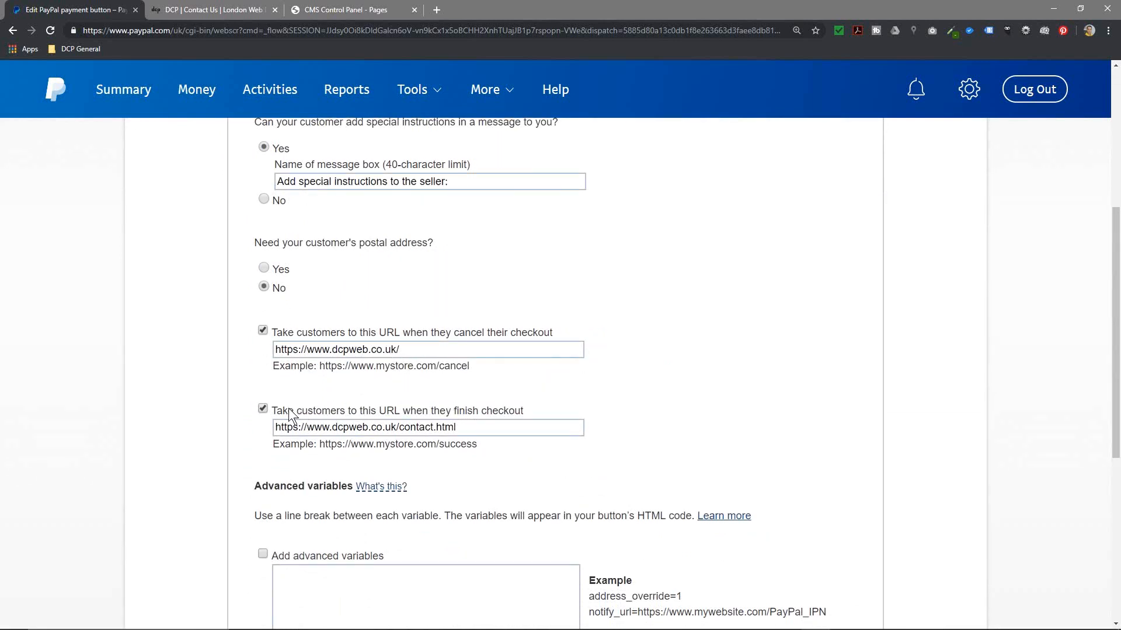
{"action": "left_click_drag", "start_coordinate": [289, 408], "coordinate": [369, 408]}
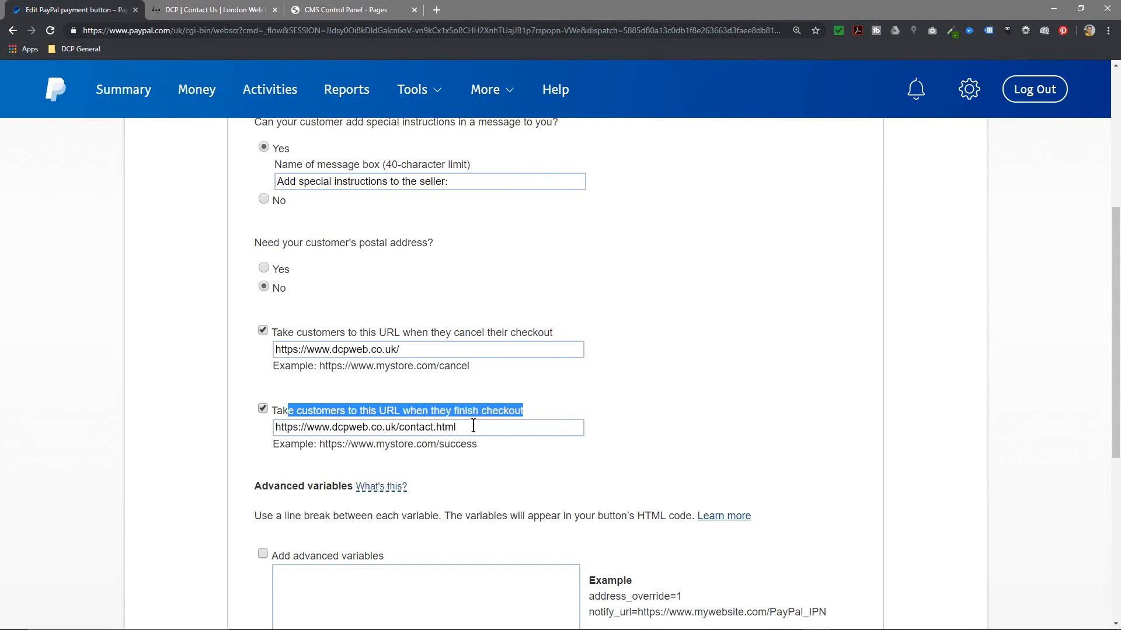
{"action": "left_click_drag", "start_coordinate": [474, 427], "coordinate": [277, 427]}
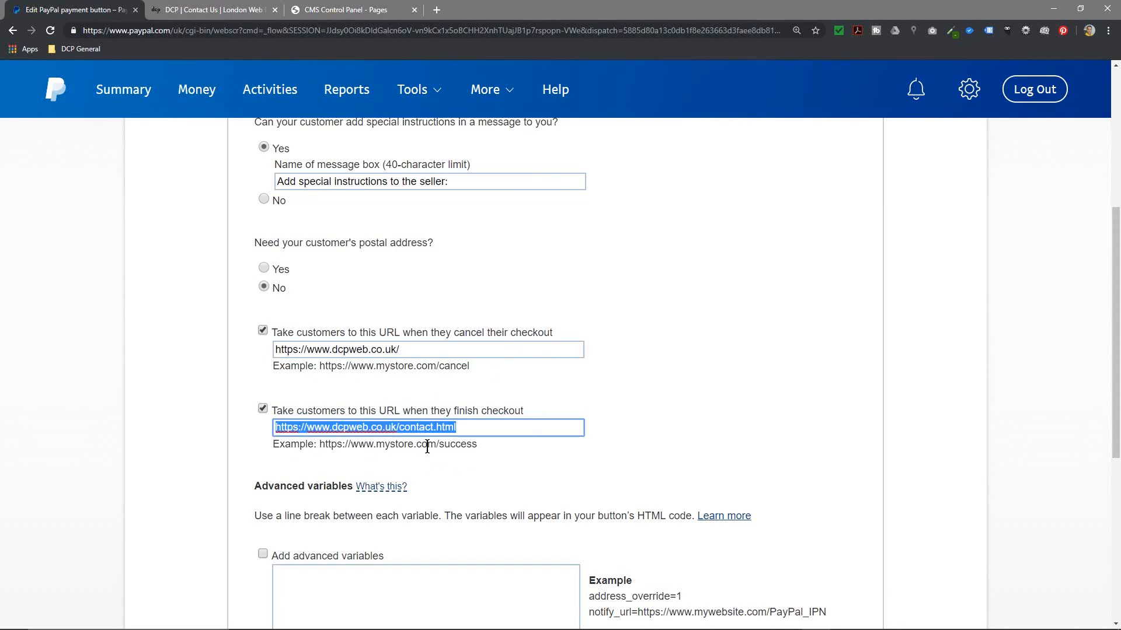
Step: Open the checkout page styles and confirm the default PayPal style cannot be edited
{"action": "left_click", "coordinate": [12, 29]}
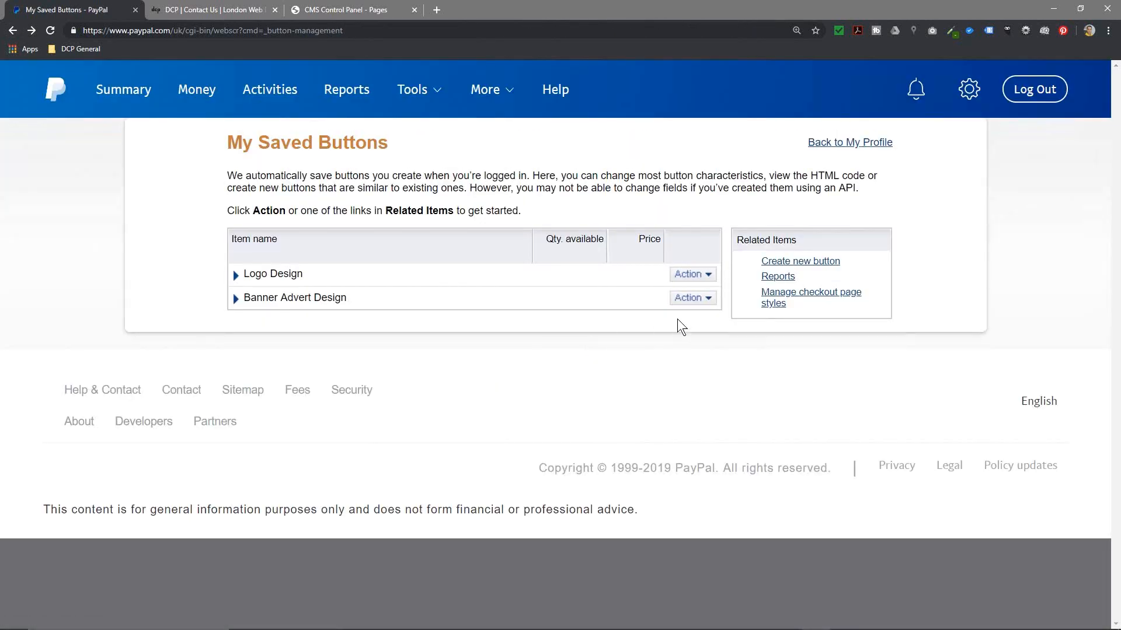
{"action": "left_click", "coordinate": [811, 299]}
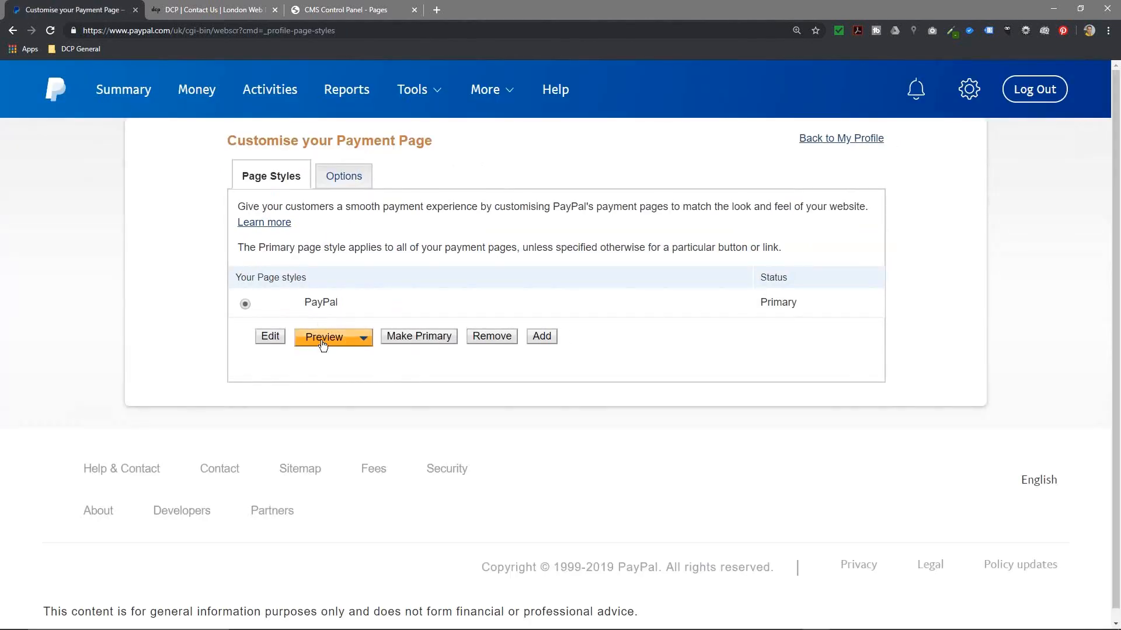
{"action": "left_click", "coordinate": [270, 336]}
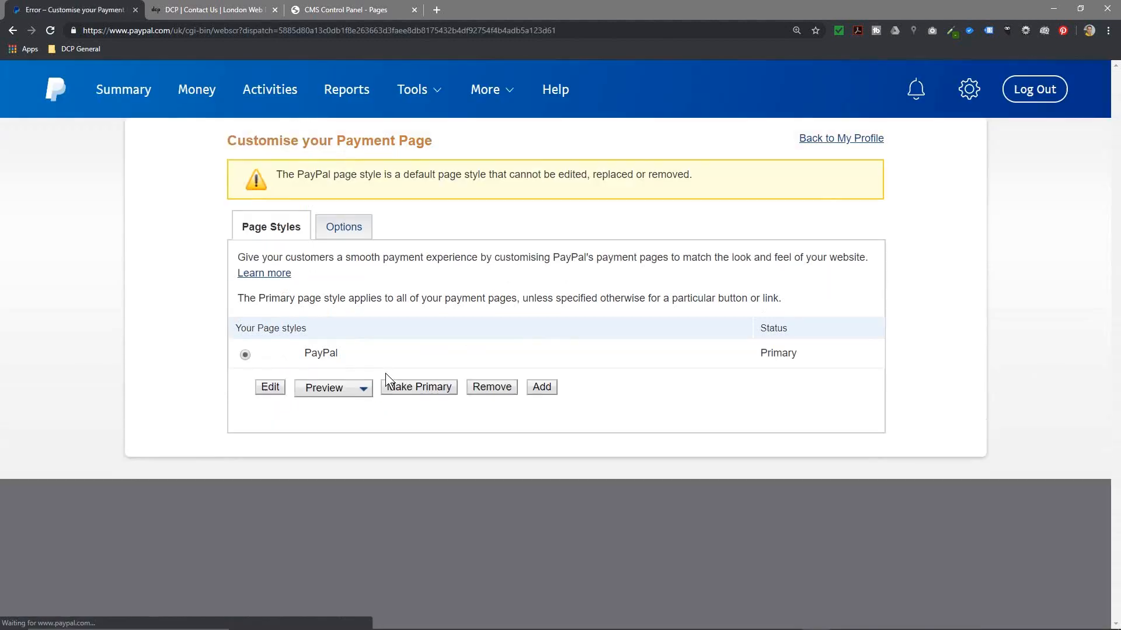
{"action": "left_click_drag", "start_coordinate": [295, 180], "coordinate": [677, 179]}
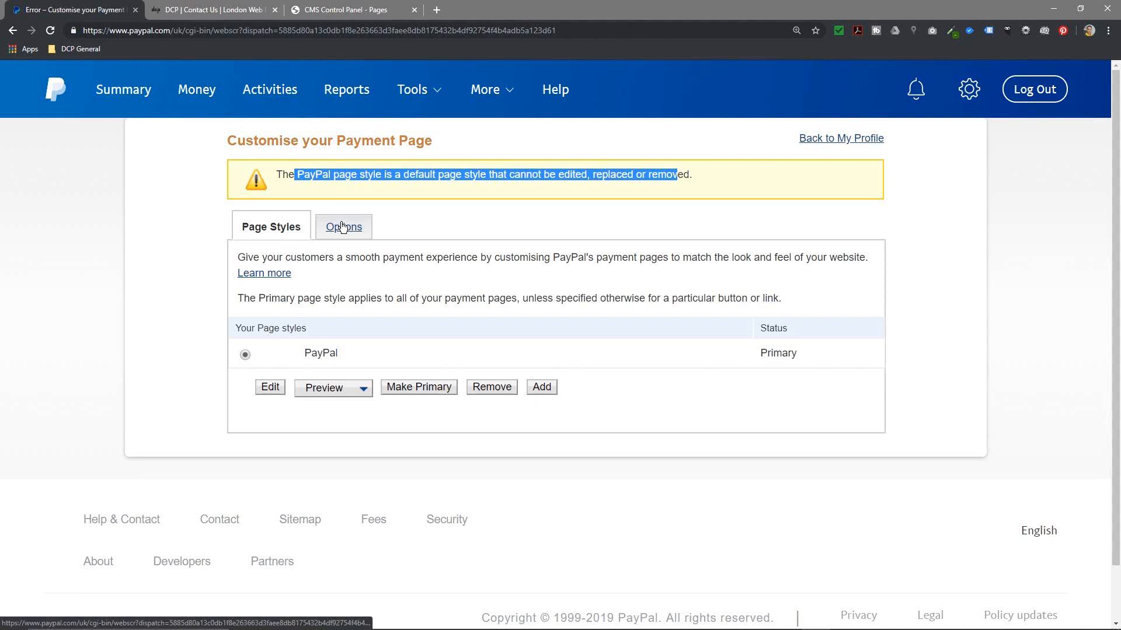
{"action": "left_click", "coordinate": [353, 391]}
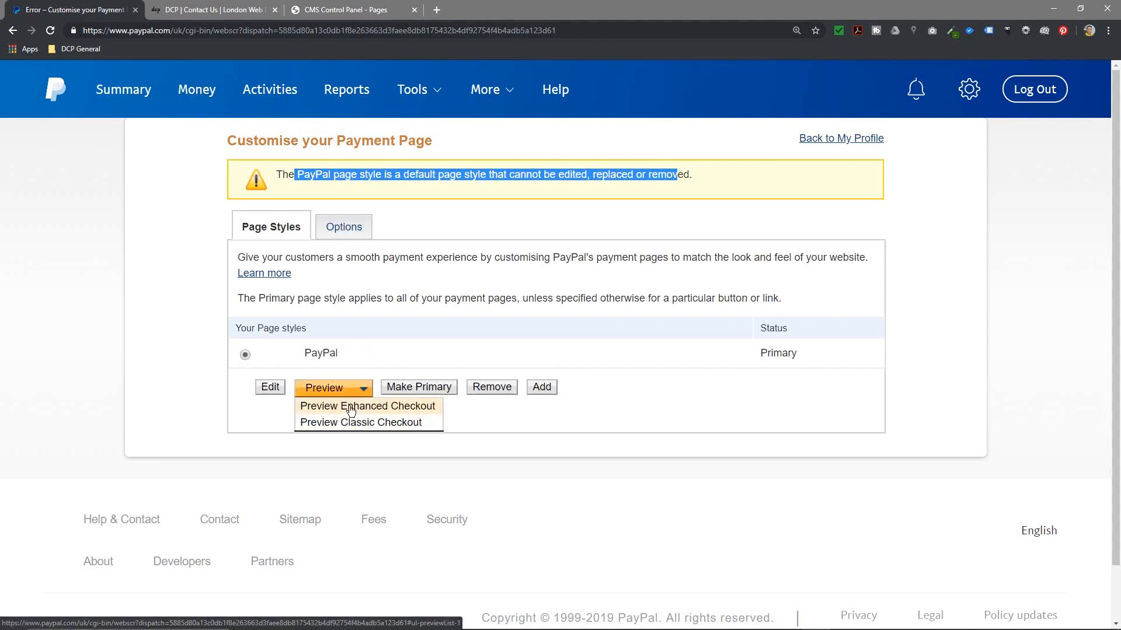
{"action": "left_click", "coordinate": [443, 356]}
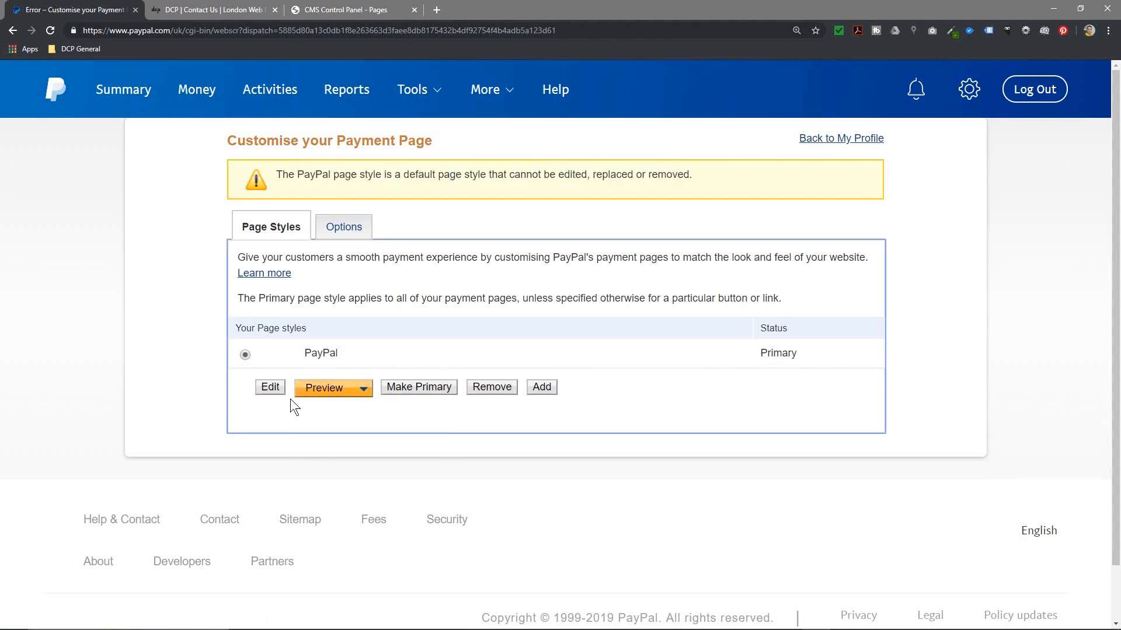
Step: Review the phone-number, survey and promotional-email options, cancel without saving, and start a new page style
{"action": "left_click", "coordinate": [334, 230]}
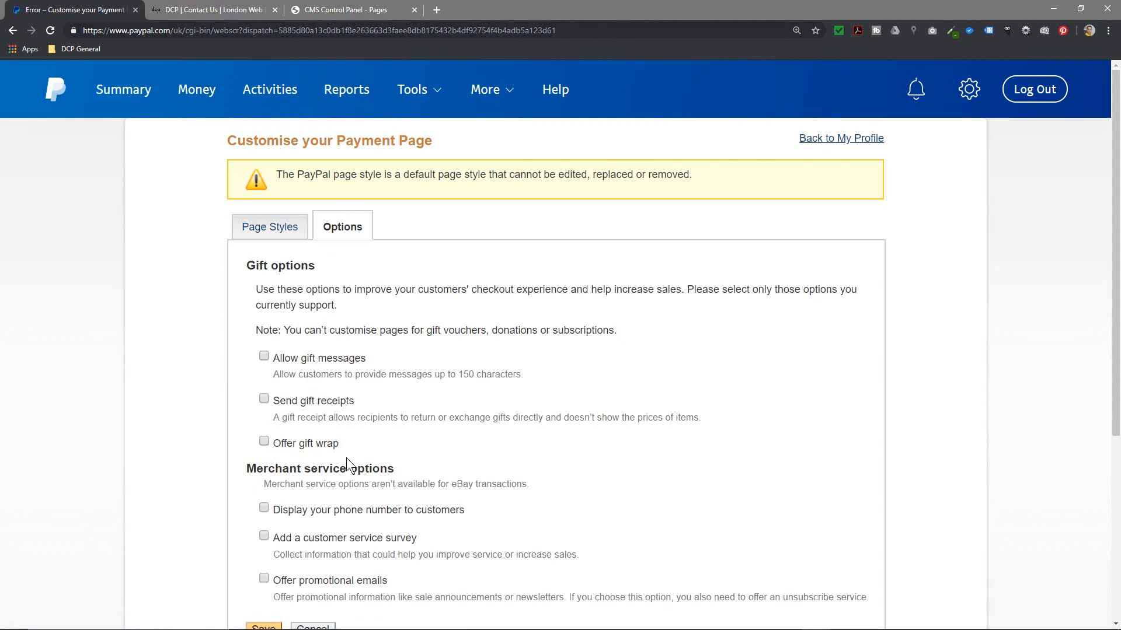
{"action": "scroll", "coordinate": [345, 458], "scroll_direction": "down", "scroll_amount": 3}
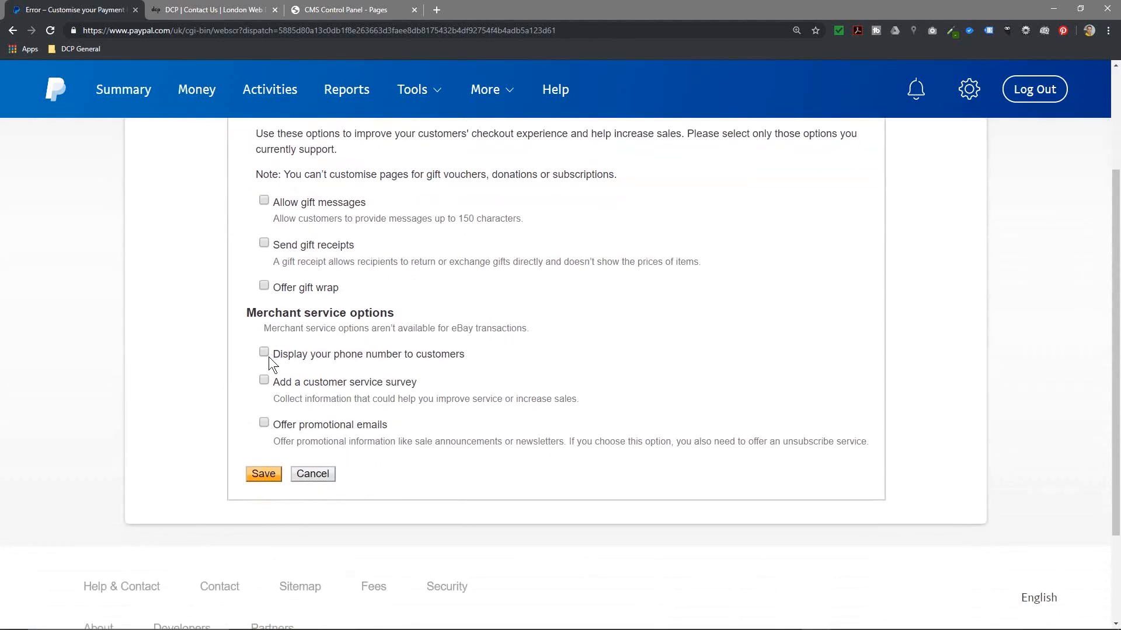
{"action": "left_click_drag", "start_coordinate": [303, 354], "coordinate": [459, 353]}
{"action": "left_click_drag", "start_coordinate": [275, 384], "coordinate": [374, 397]}
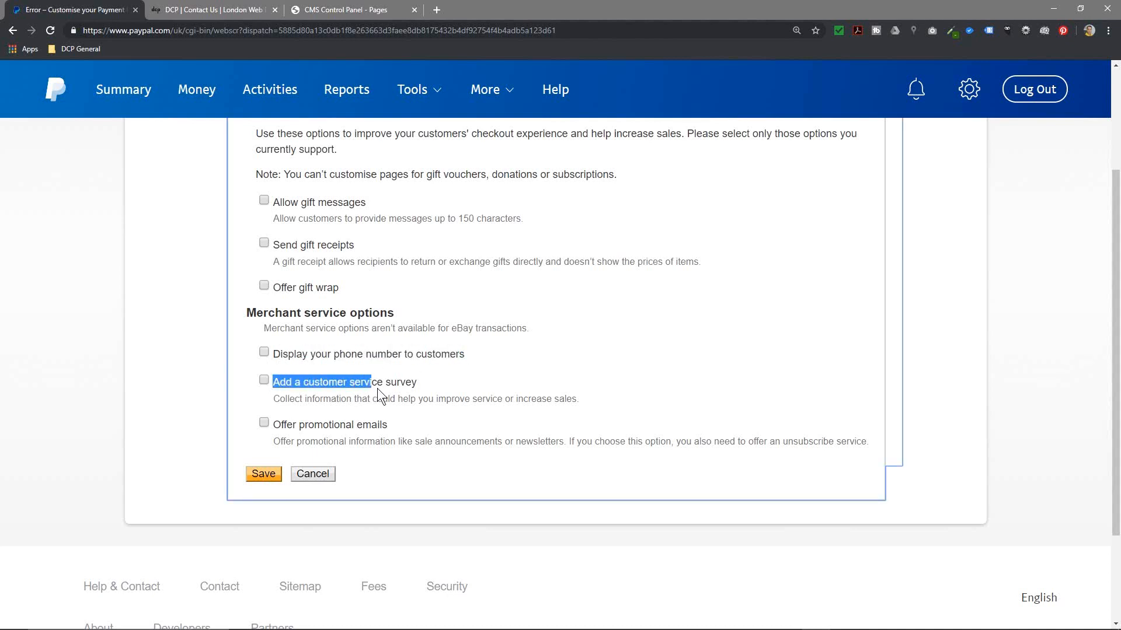
{"action": "left_click_drag", "start_coordinate": [280, 425], "coordinate": [380, 423]}
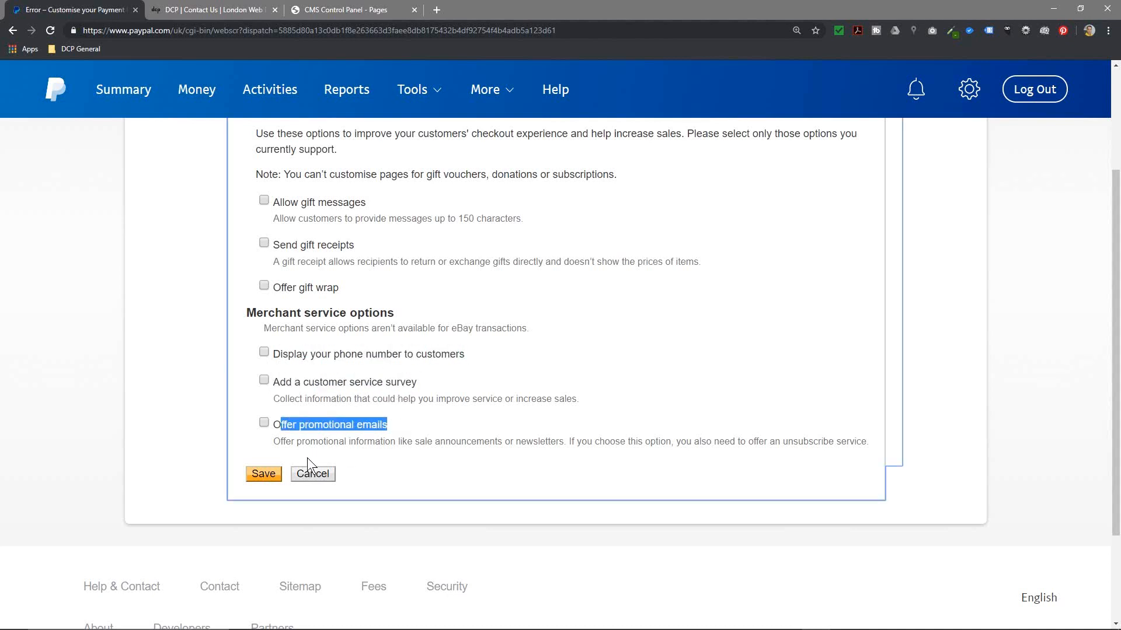
{"action": "left_click", "coordinate": [312, 474]}
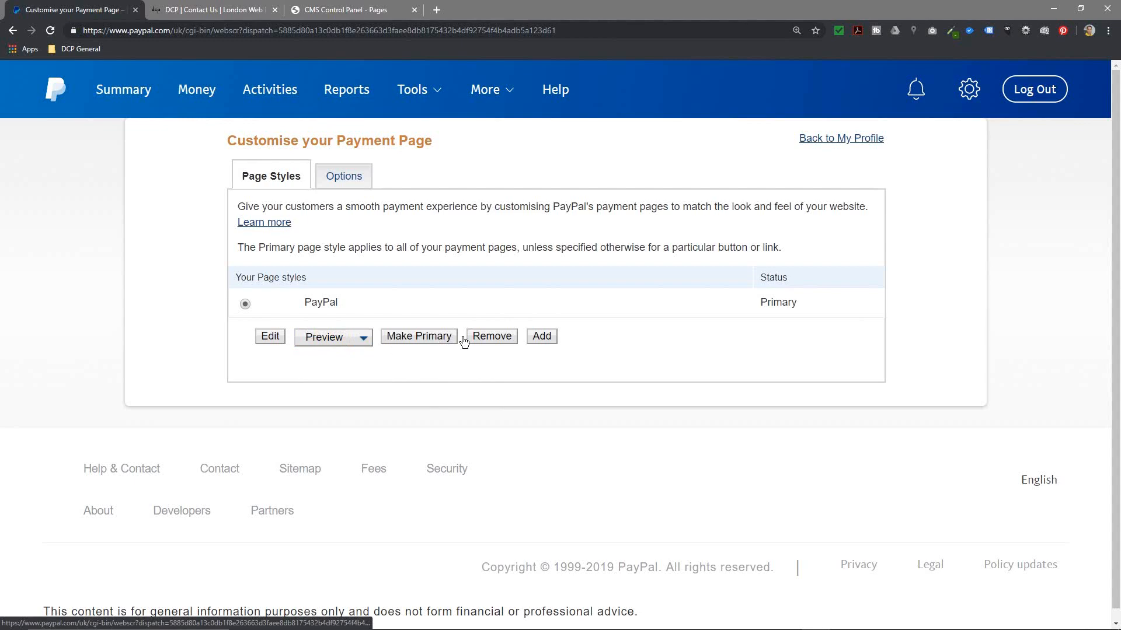
{"action": "left_click", "coordinate": [537, 341]}
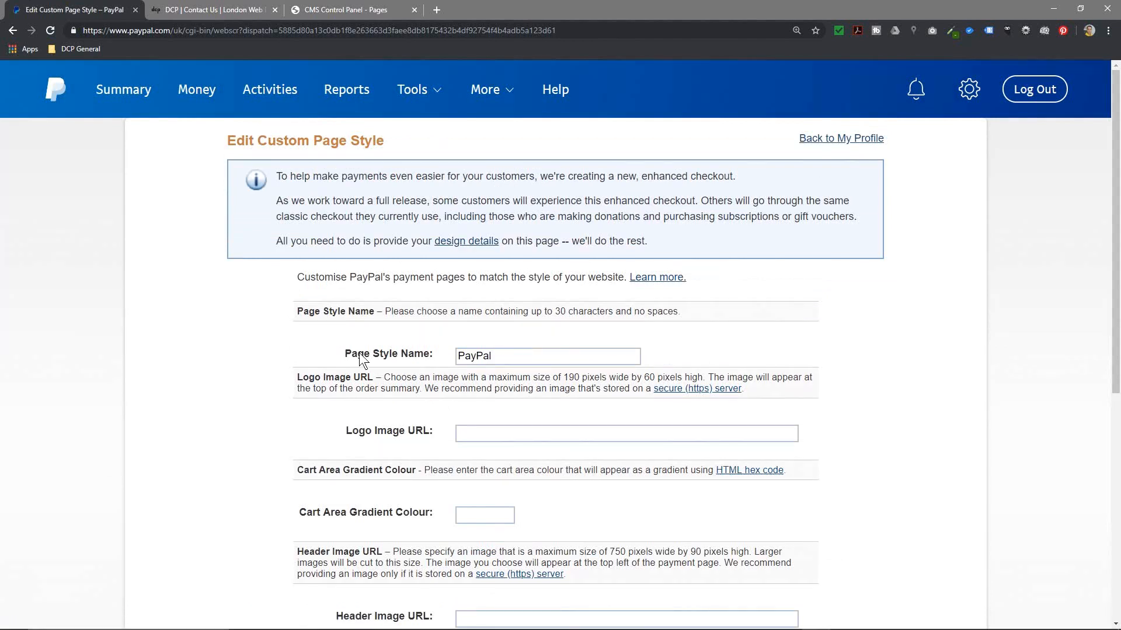
{"action": "left_click", "coordinate": [518, 359]}
{"action": "type", "text": "-DCP"}
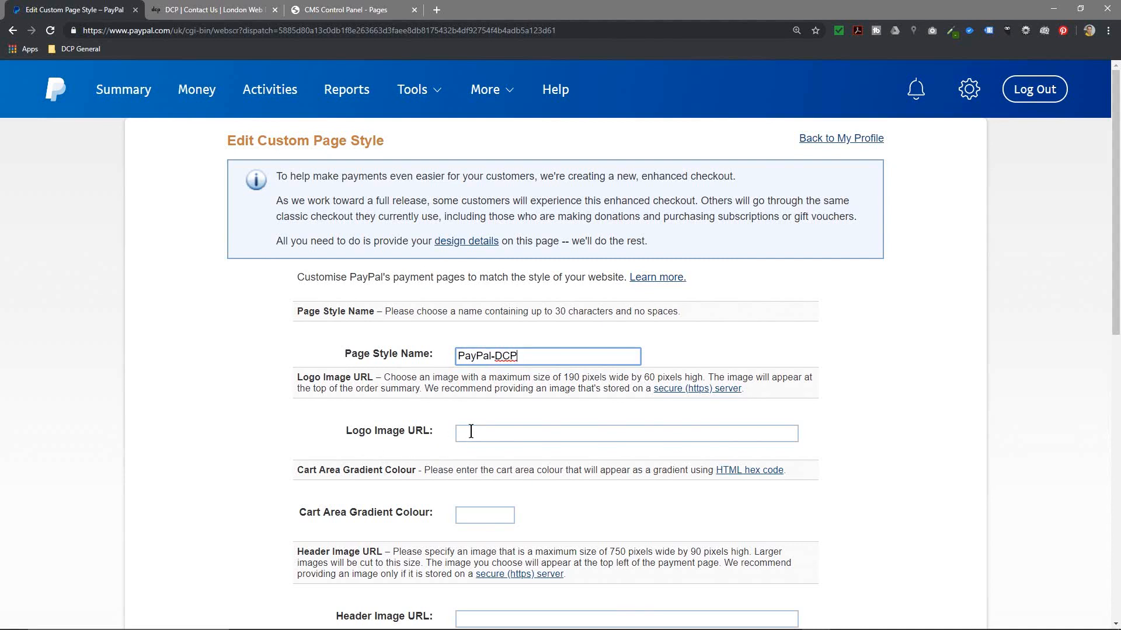
{"action": "left_click_drag", "start_coordinate": [303, 471], "coordinate": [725, 471]}
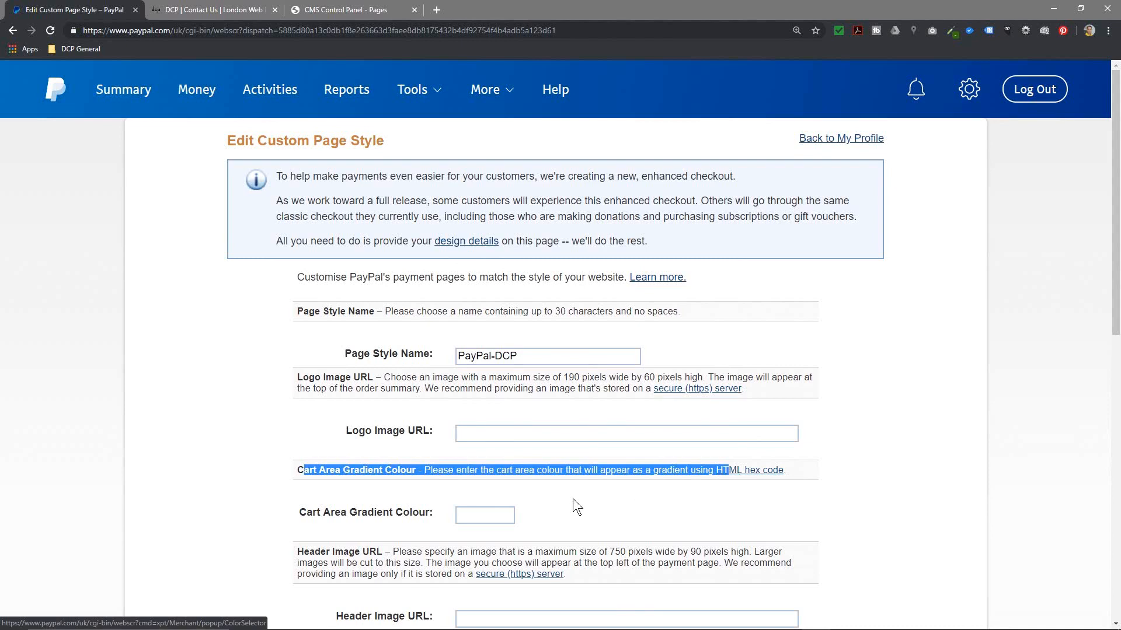
{"action": "scroll", "coordinate": [449, 440], "scroll_direction": "down", "scroll_amount": 7}
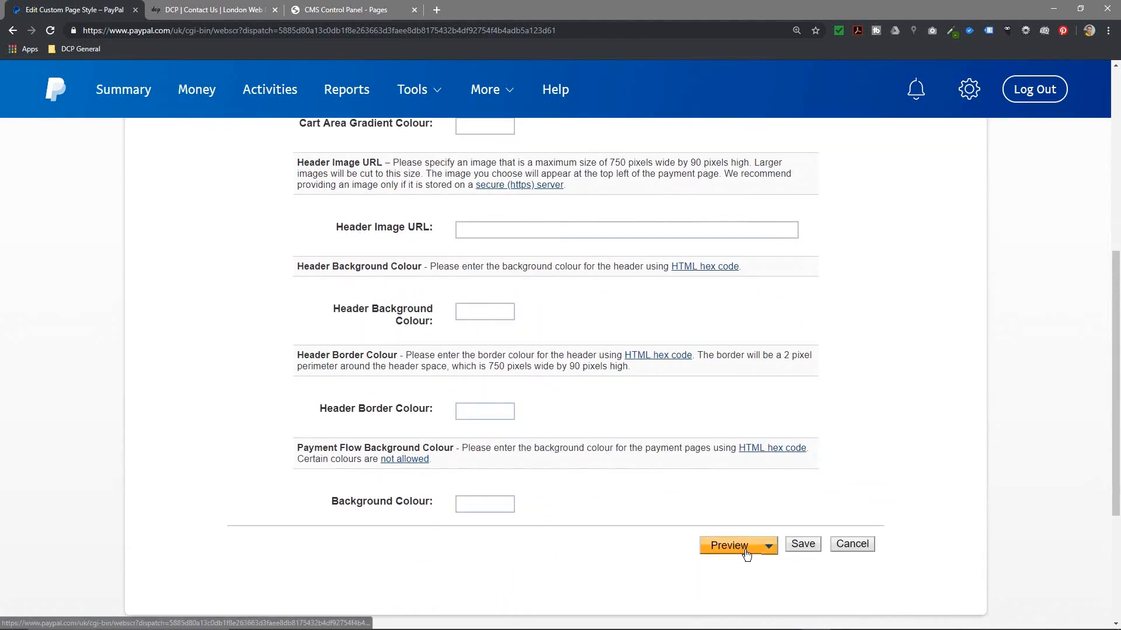
{"action": "left_click", "coordinate": [846, 544]}
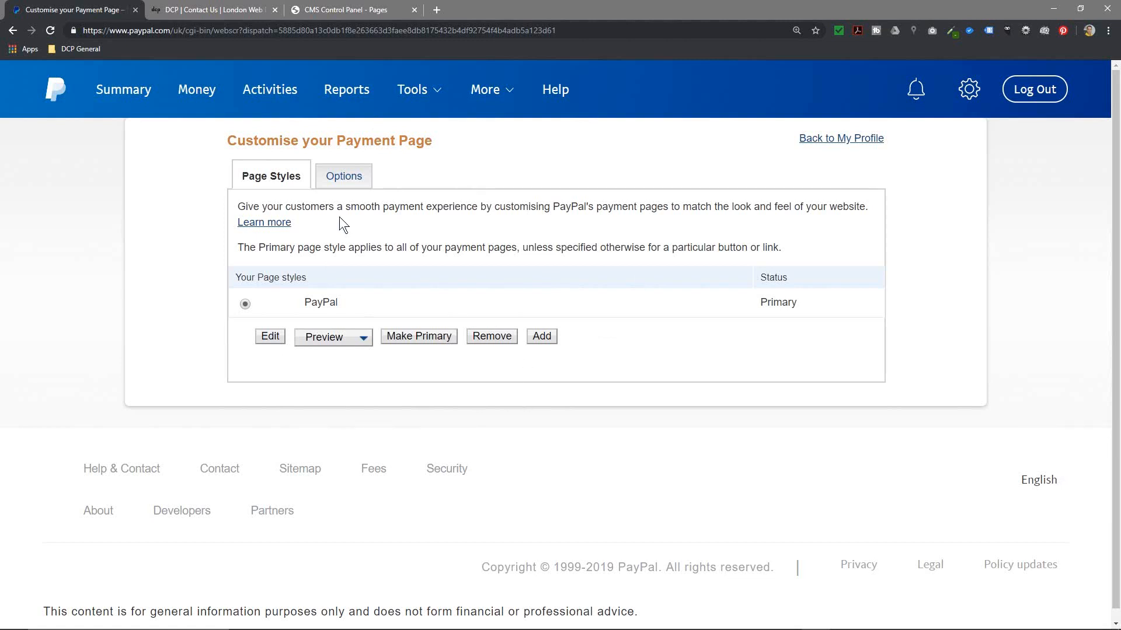
Step: Add the Web Banner Ad Design to the PayPal cart from the DCP site, totalling £27.50 GBP
{"action": "left_click", "coordinate": [334, 9]}
{"action": "left_click", "coordinate": [214, 11]}
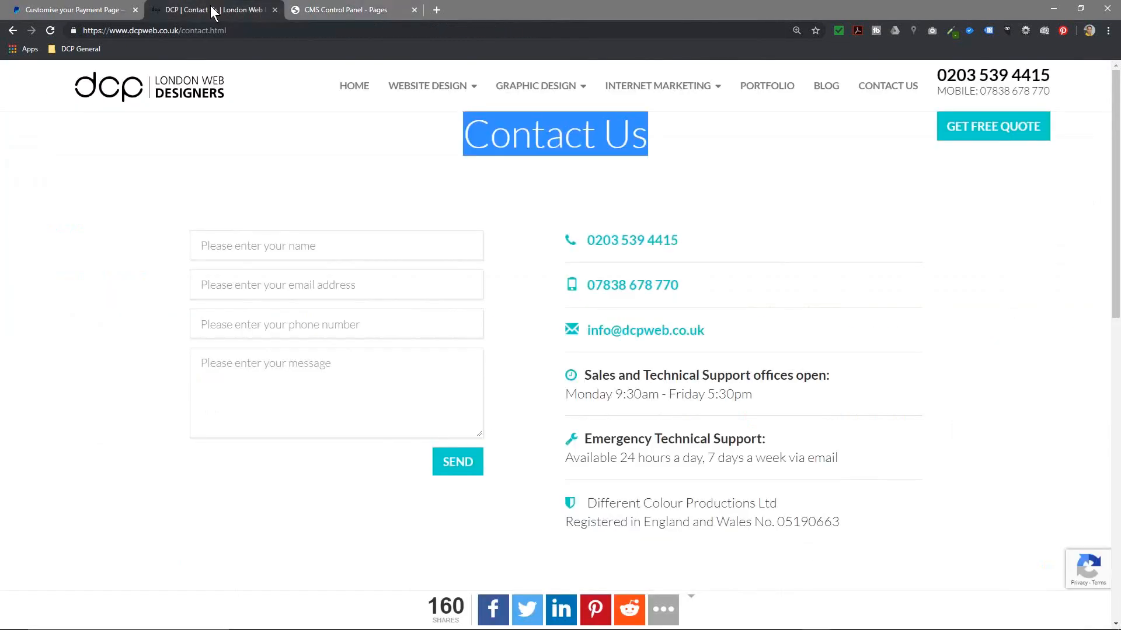
{"action": "mouse_move", "coordinate": [537, 86]}
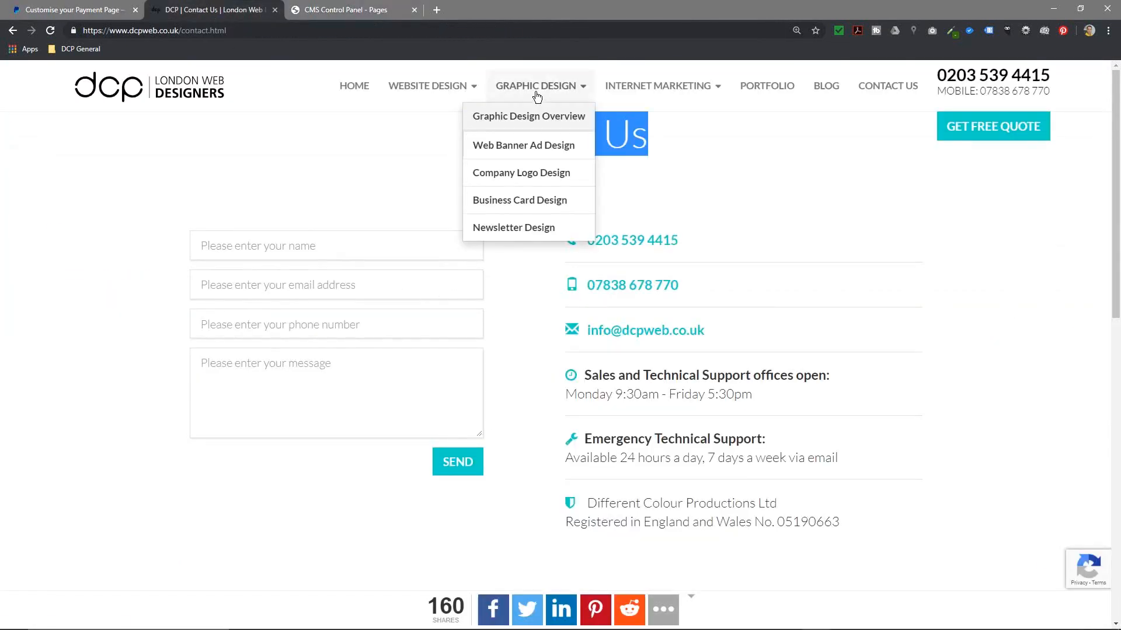
{"action": "left_click", "coordinate": [535, 143]}
{"action": "scroll", "coordinate": [257, 281], "scroll_direction": "down", "scroll_amount": 5}
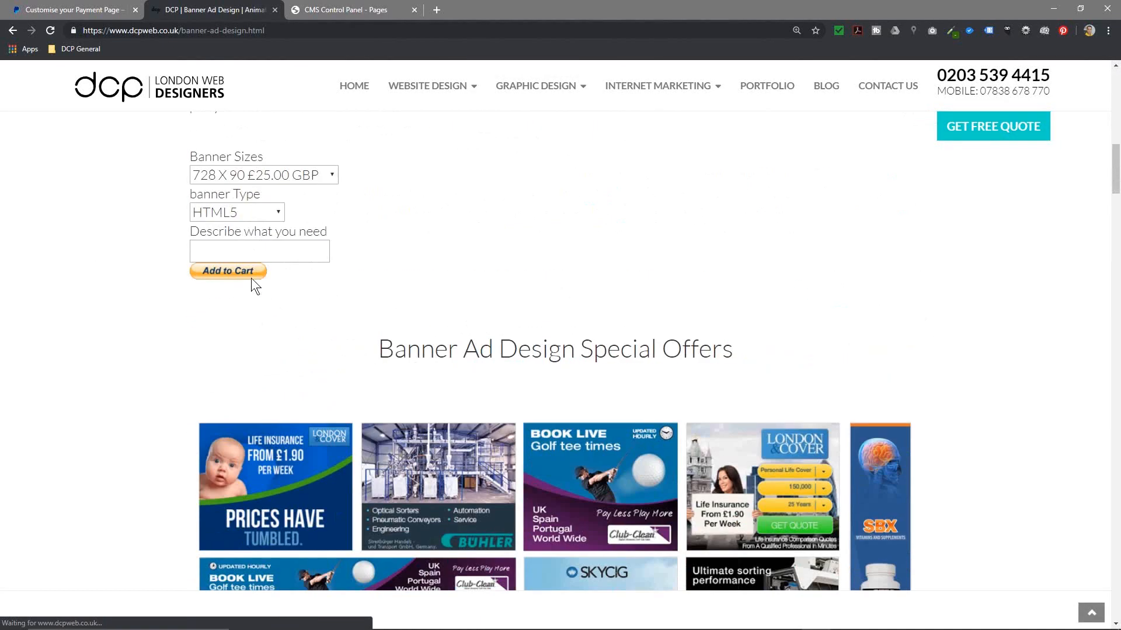
{"action": "left_click", "coordinate": [256, 277]}
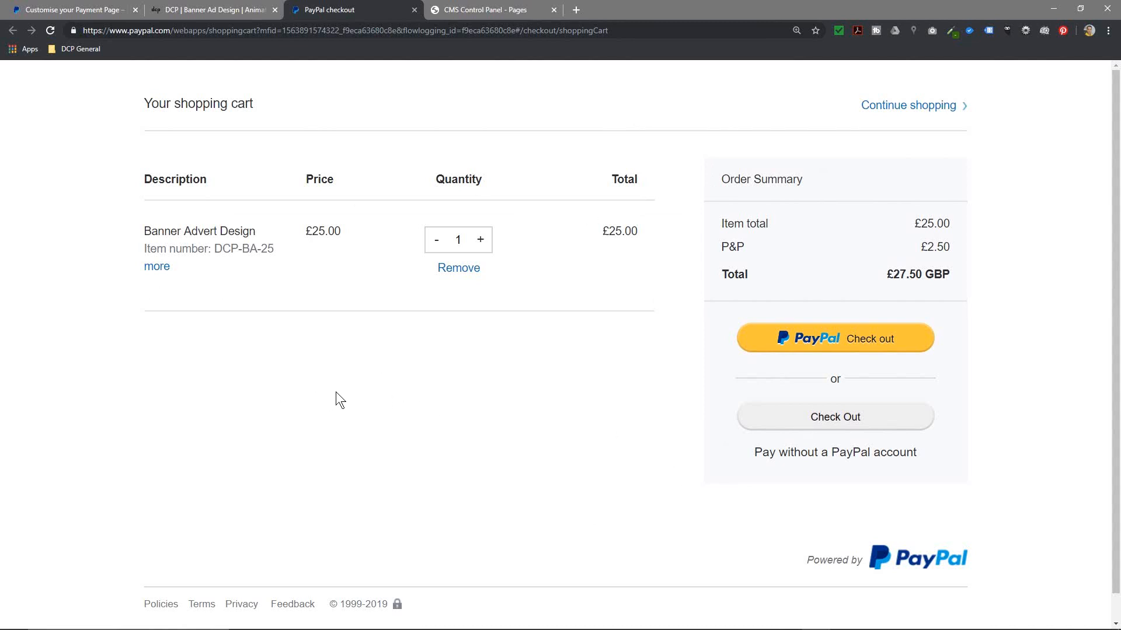
{"action": "left_click", "coordinate": [75, 12]}
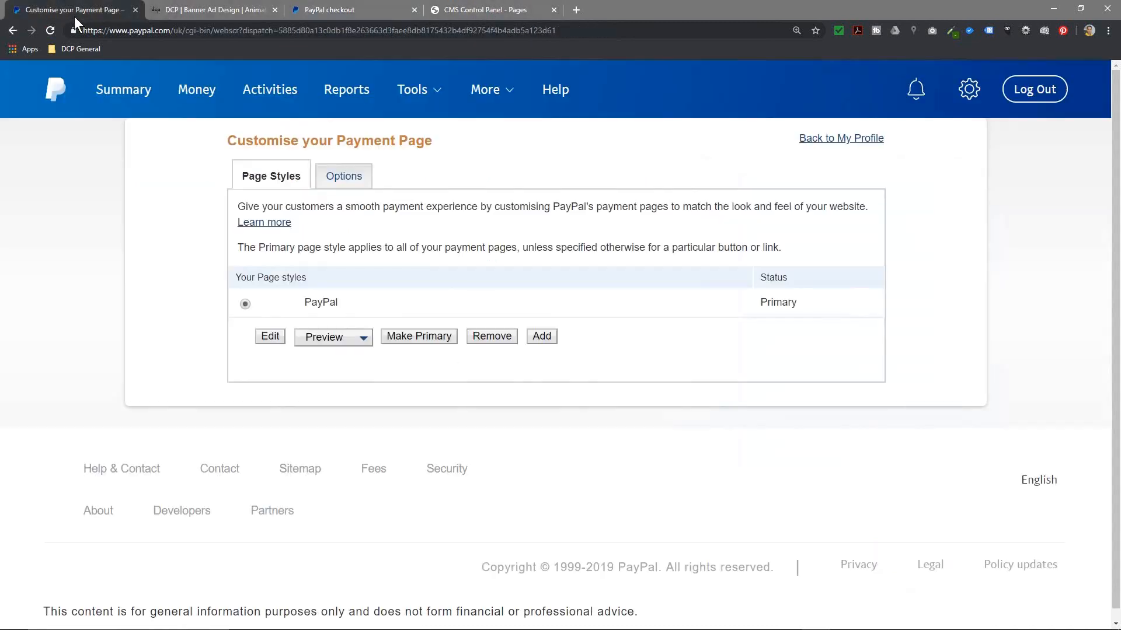
{"action": "left_click", "coordinate": [545, 338]}
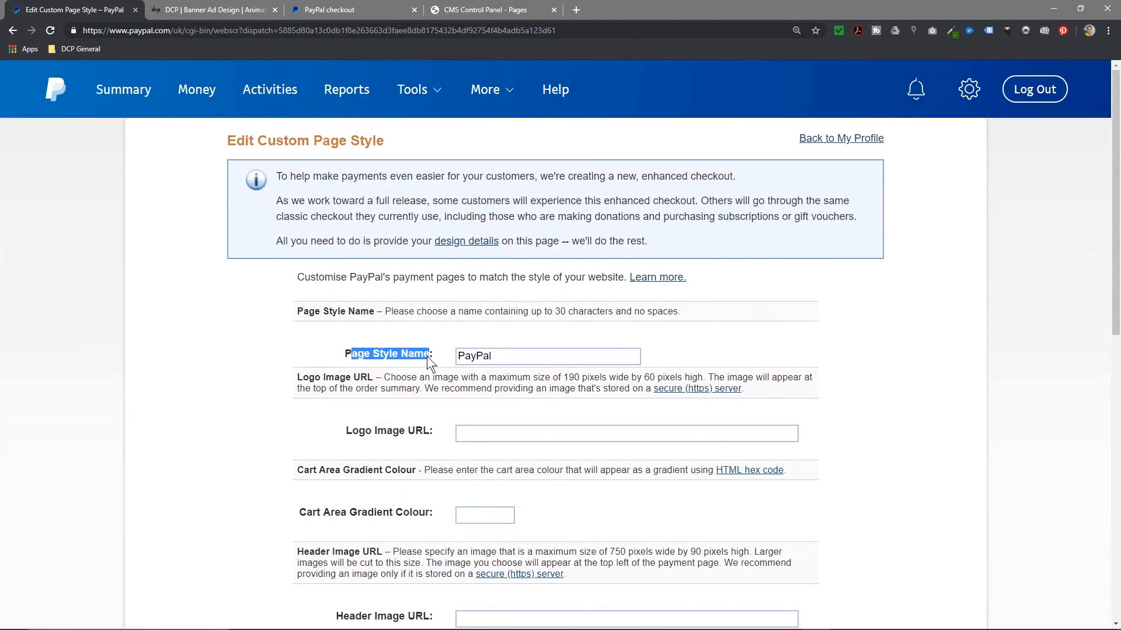
{"action": "left_click", "coordinate": [489, 358]}
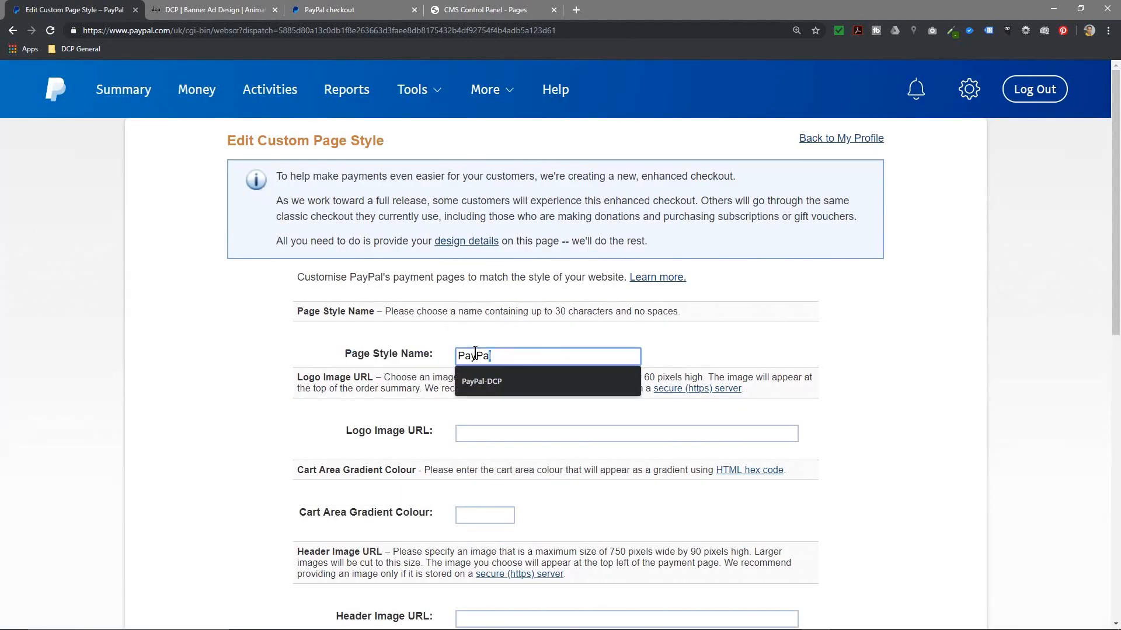
{"action": "left_click", "coordinate": [496, 382]}
{"action": "left_click_drag", "start_coordinate": [356, 431], "coordinate": [415, 430]}
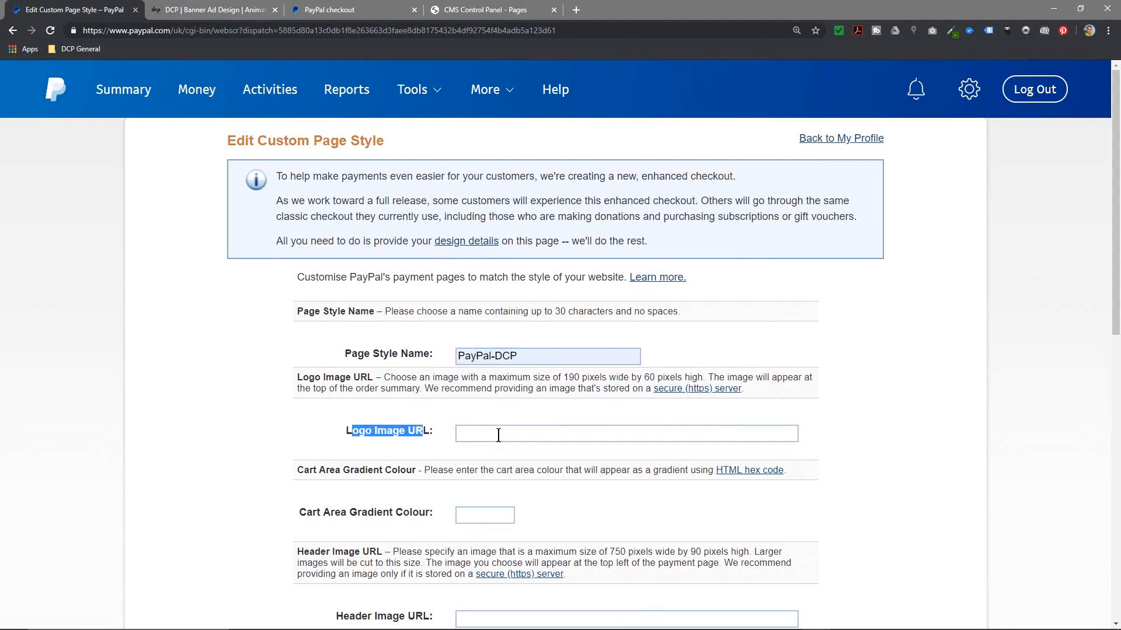
{"action": "left_click", "coordinate": [445, 442]}
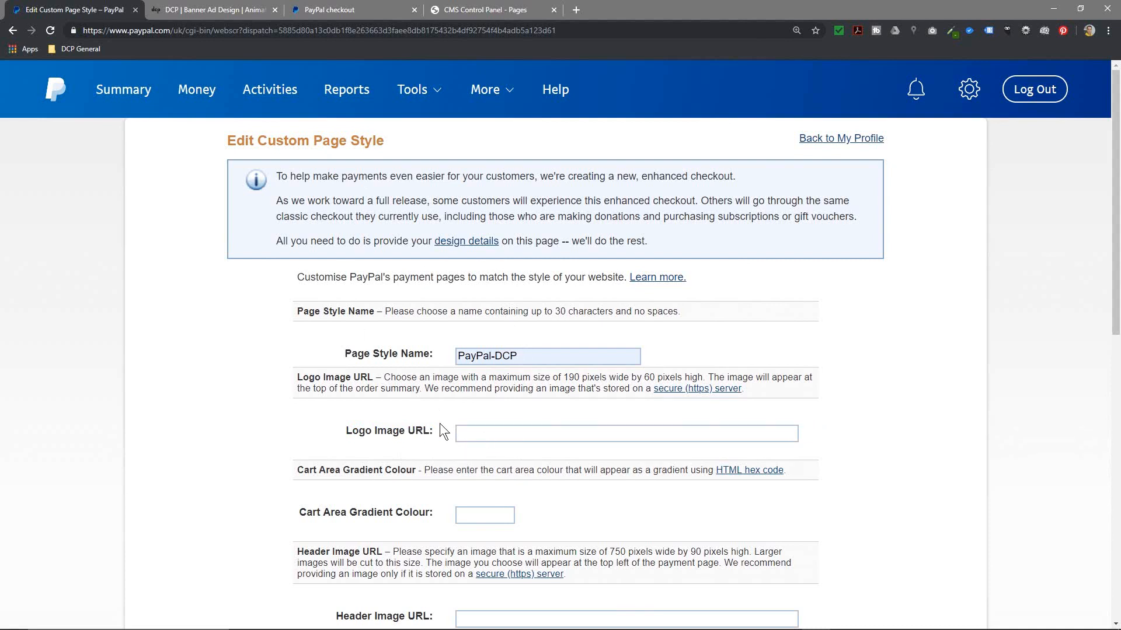
{"action": "left_click_drag", "start_coordinate": [279, 235], "coordinate": [655, 242]}
{"action": "left_click", "coordinate": [614, 260]}
{"action": "scroll", "coordinate": [462, 467], "scroll_direction": "down", "scroll_amount": 1}
{"action": "scroll", "coordinate": [462, 468], "scroll_direction": "down", "scroll_amount": 3}
{"action": "left_click_drag", "start_coordinate": [308, 280], "coordinate": [416, 280]}
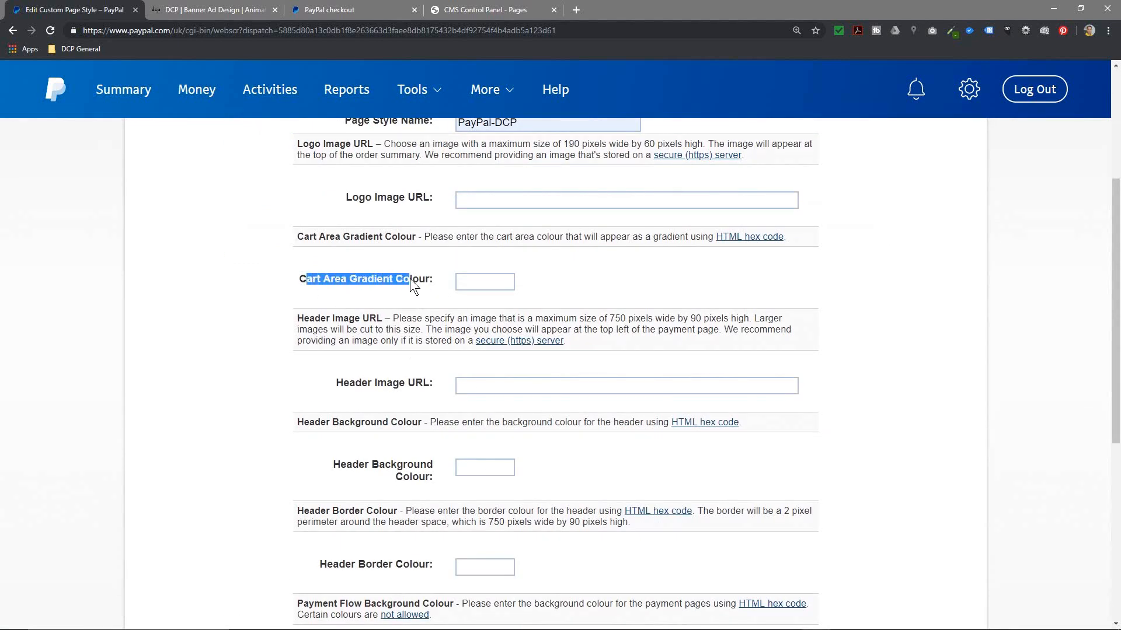
{"action": "left_click", "coordinate": [389, 317]}
{"action": "left_click_drag", "start_coordinate": [390, 318], "coordinate": [468, 343]}
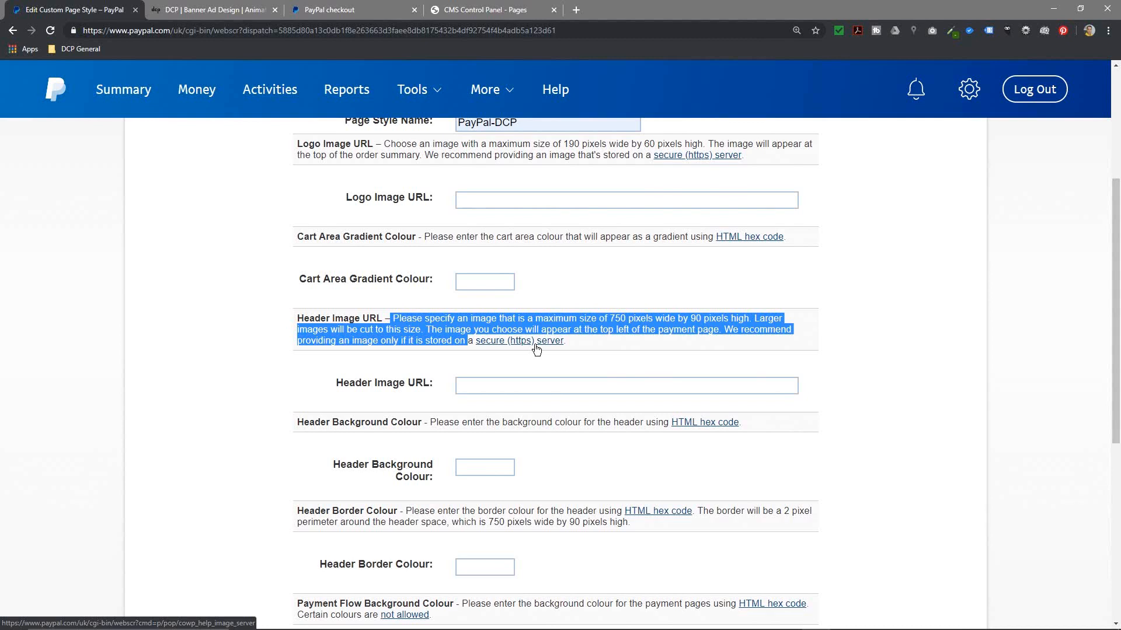
{"action": "left_click", "coordinate": [905, 343]}
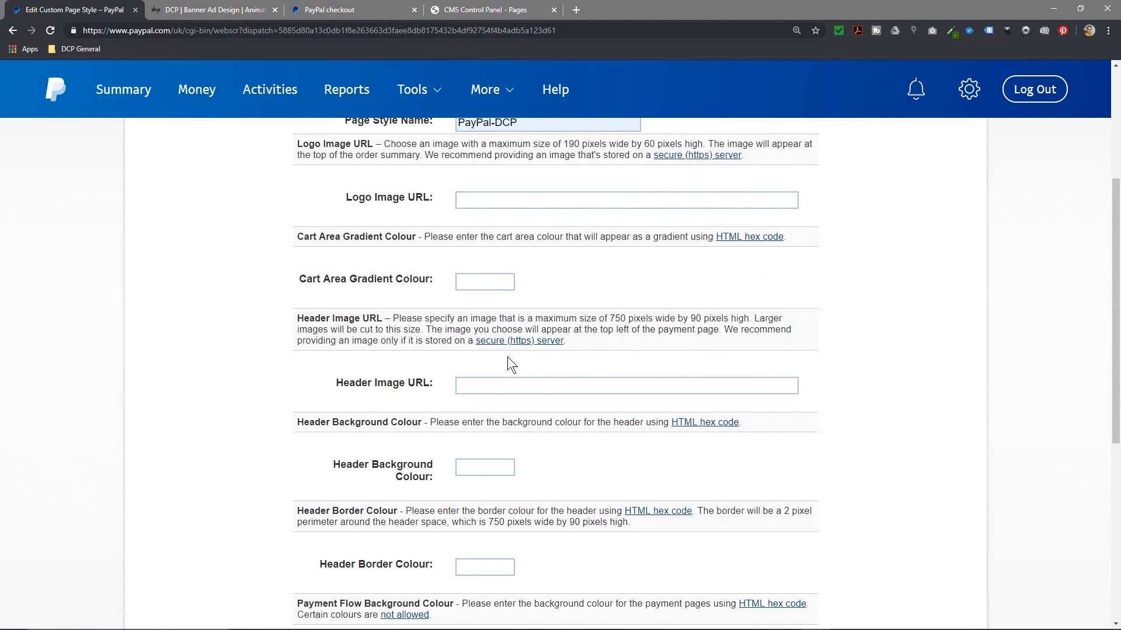
{"action": "left_click", "coordinate": [242, 10]}
{"action": "left_click_drag", "start_coordinate": [111, 30], "coordinate": [75, 29]}
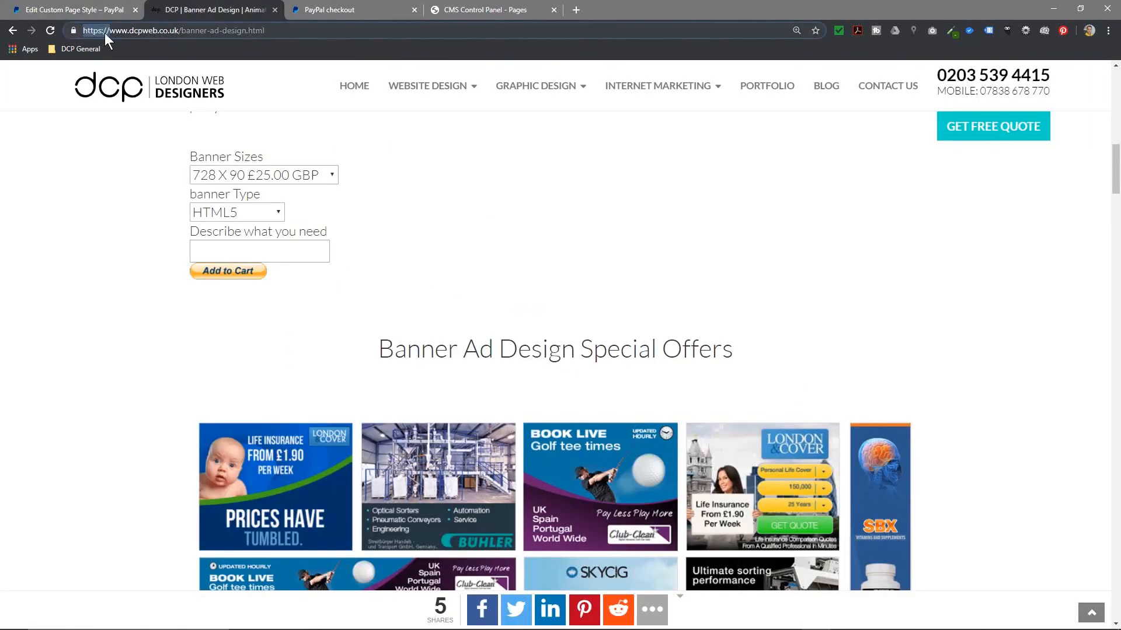
{"action": "left_click", "coordinate": [85, 9]}
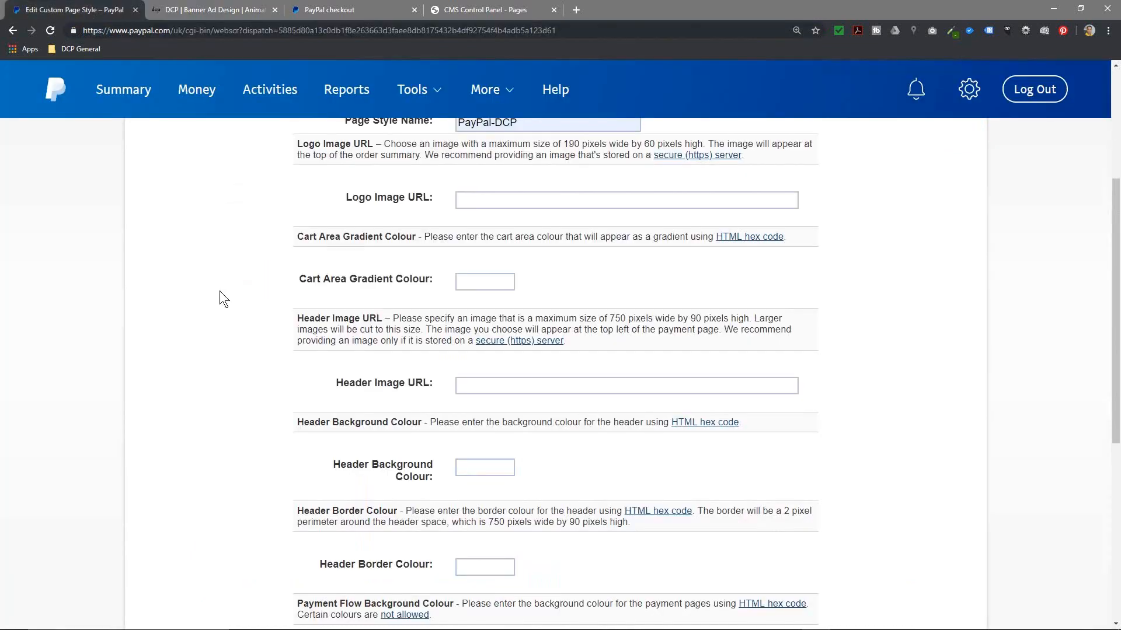
{"action": "scroll", "coordinate": [410, 369], "scroll_direction": "down", "scroll_amount": 6}
{"action": "left_click", "coordinate": [850, 326]}
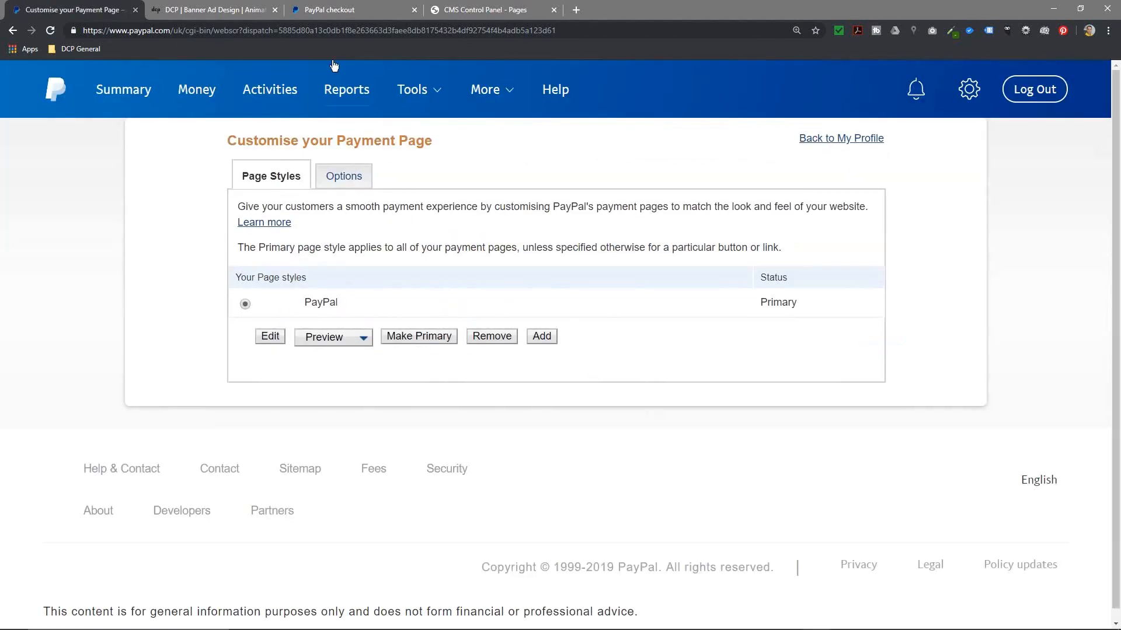
Step: Close the DCP Banner Ad Design tab and minimise Chrome to reveal the desktop
{"action": "left_click", "coordinate": [234, 9]}
{"action": "scroll", "coordinate": [362, 274], "scroll_direction": "up", "scroll_amount": 3}
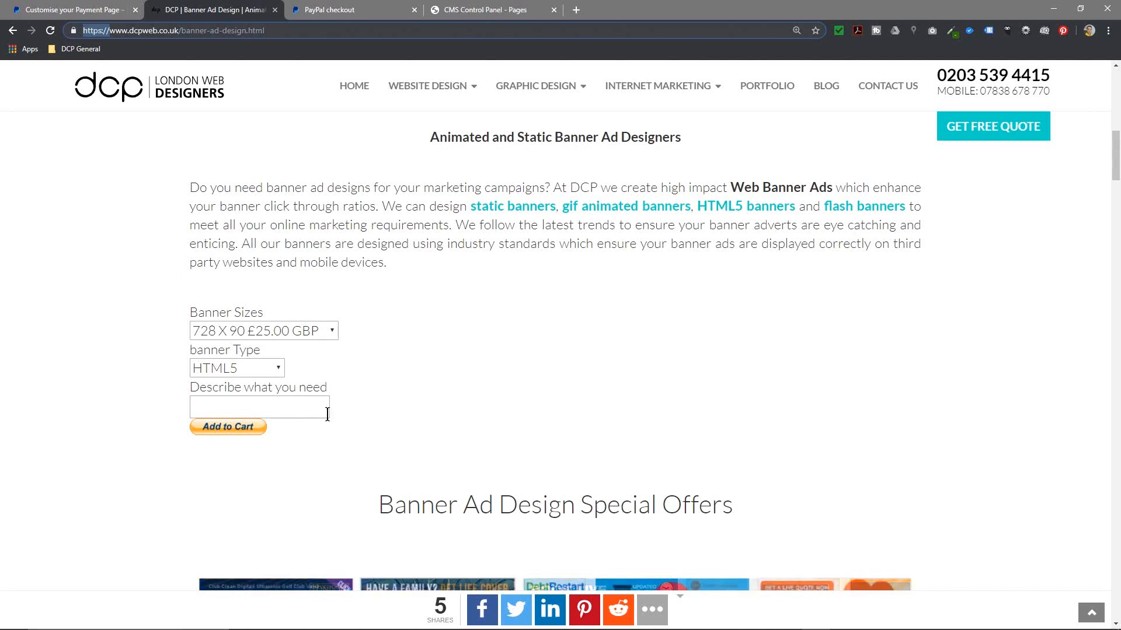
{"action": "scroll", "coordinate": [316, 400], "scroll_direction": "up", "scroll_amount": 1}
{"action": "left_click_drag", "start_coordinate": [194, 263], "coordinate": [311, 363]}
{"action": "left_click", "coordinate": [312, 363]}
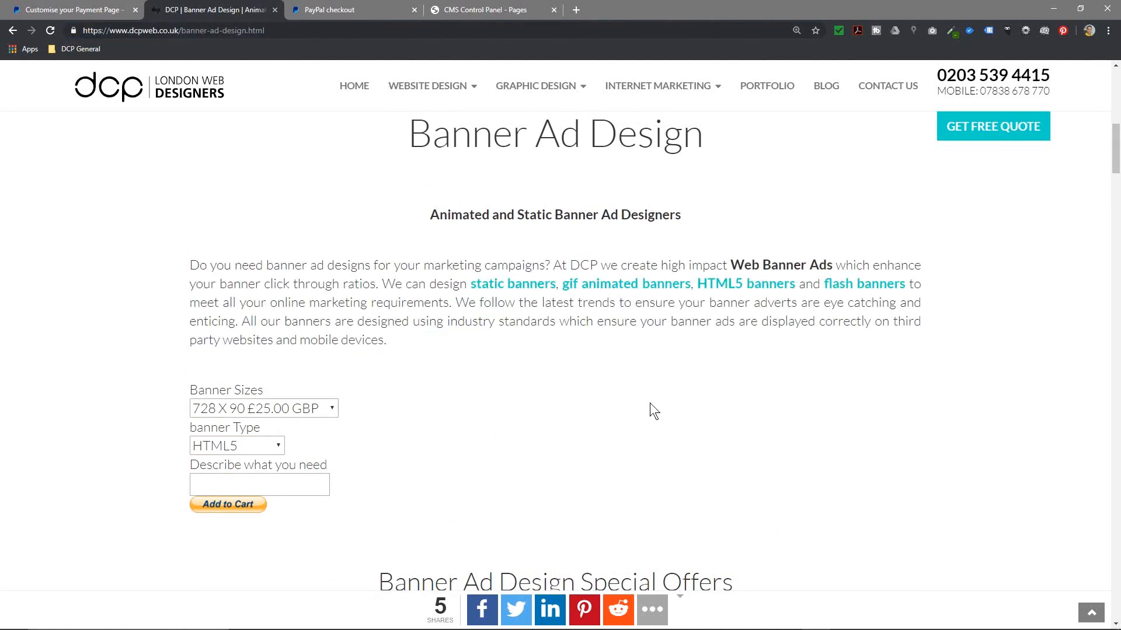
{"action": "left_click", "coordinate": [275, 10]}
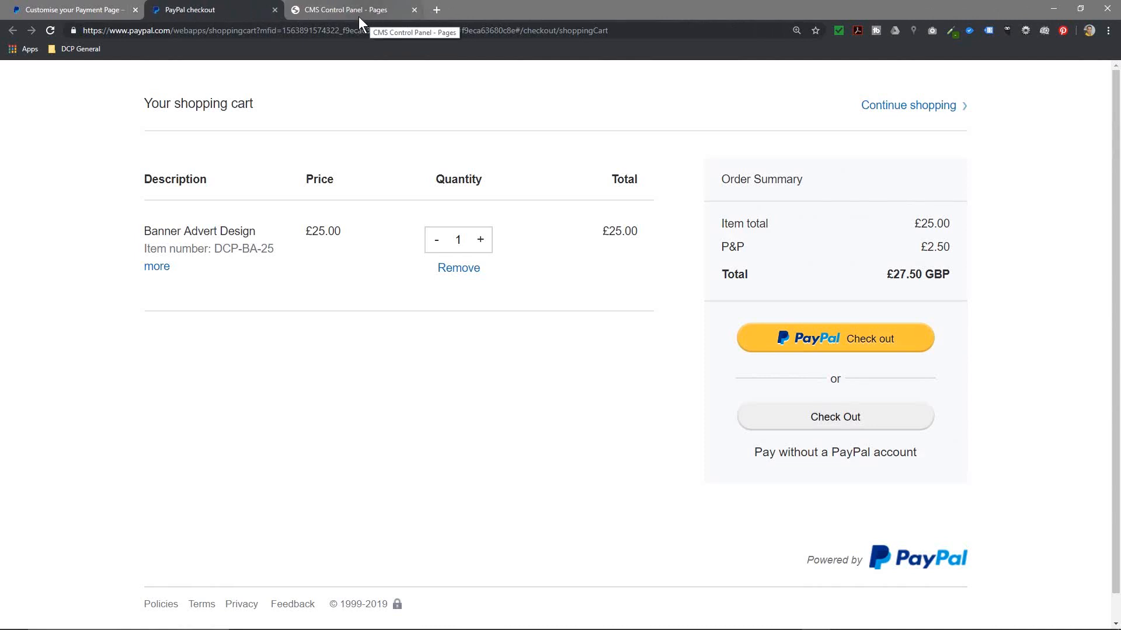
{"action": "left_click", "coordinate": [1054, 8]}
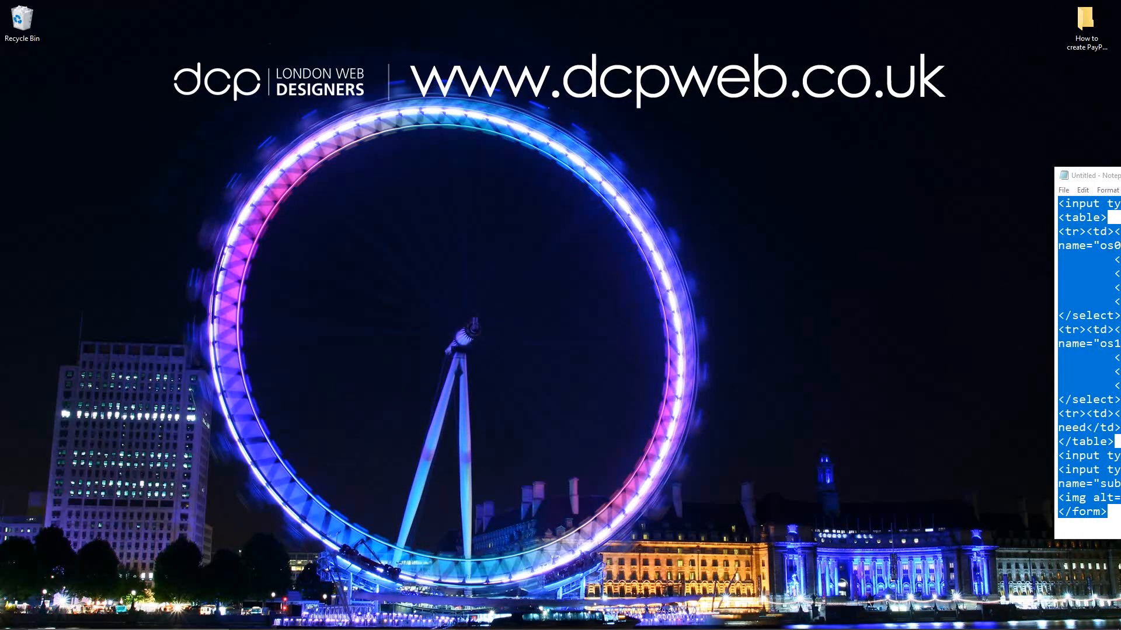